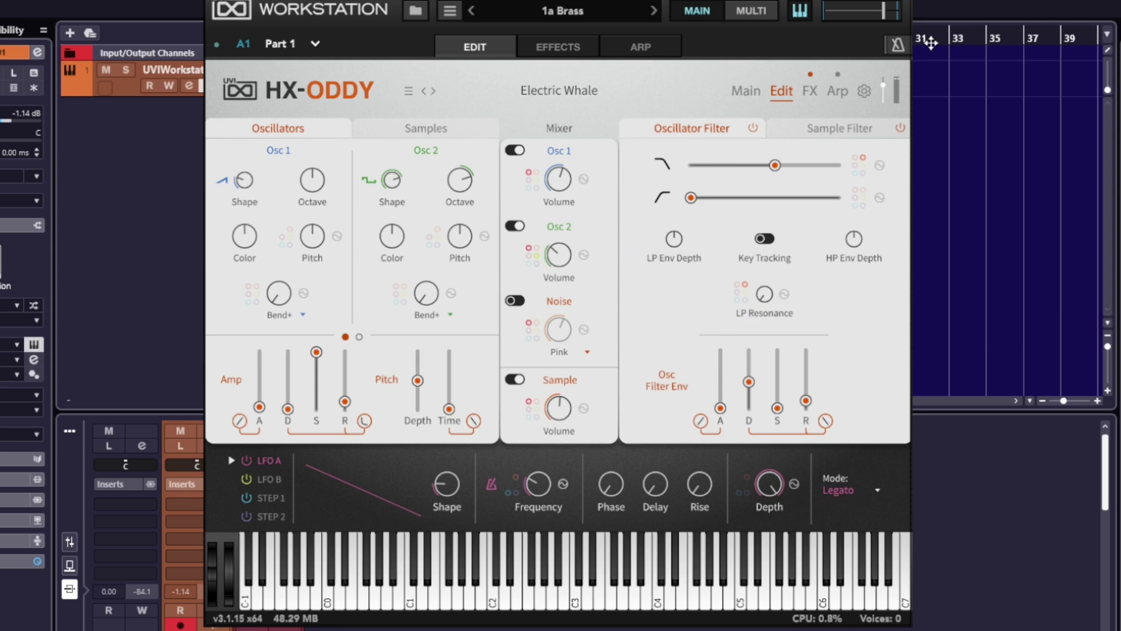
Step: Set the Electric Whale preset's number of voices to 4
left_click(865, 92)
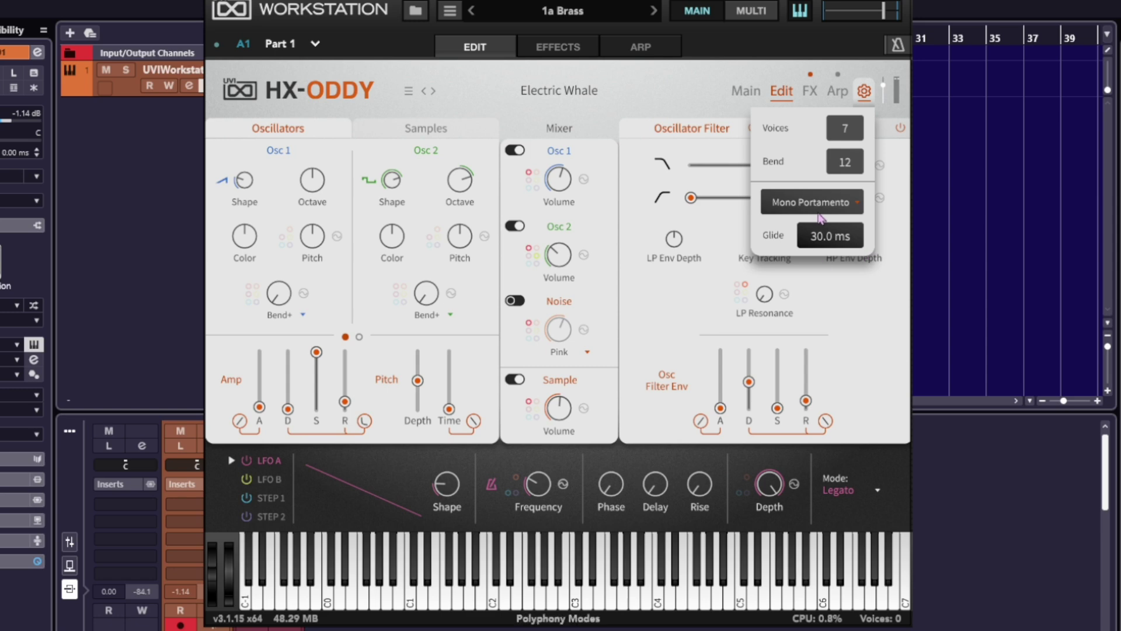
scroll(841, 133, "up", 8)
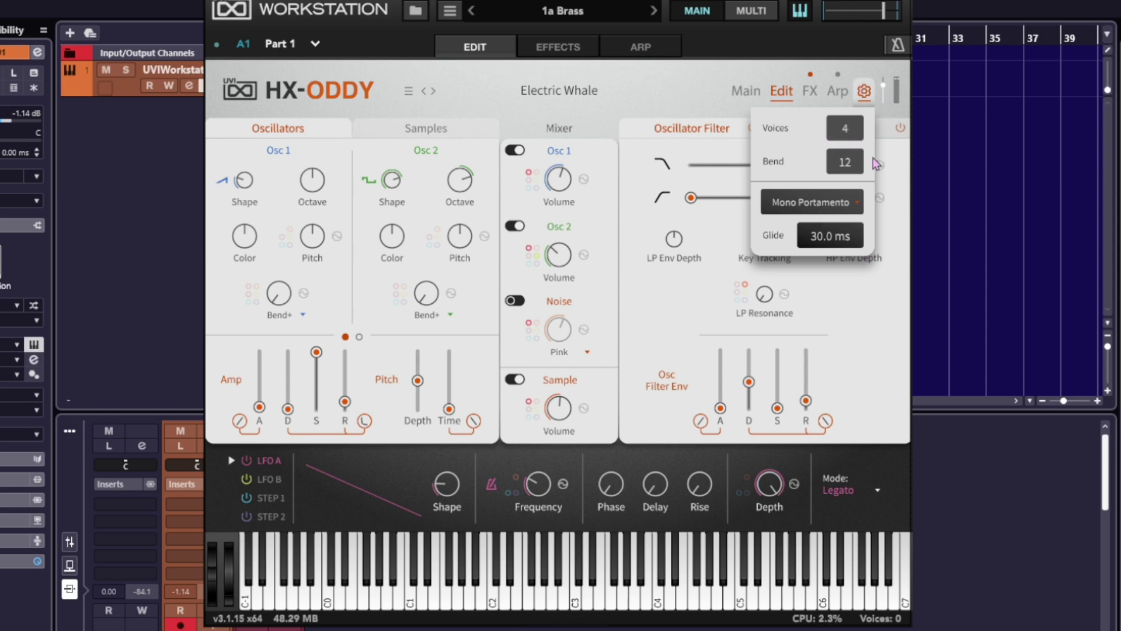
left_click(708, 313)
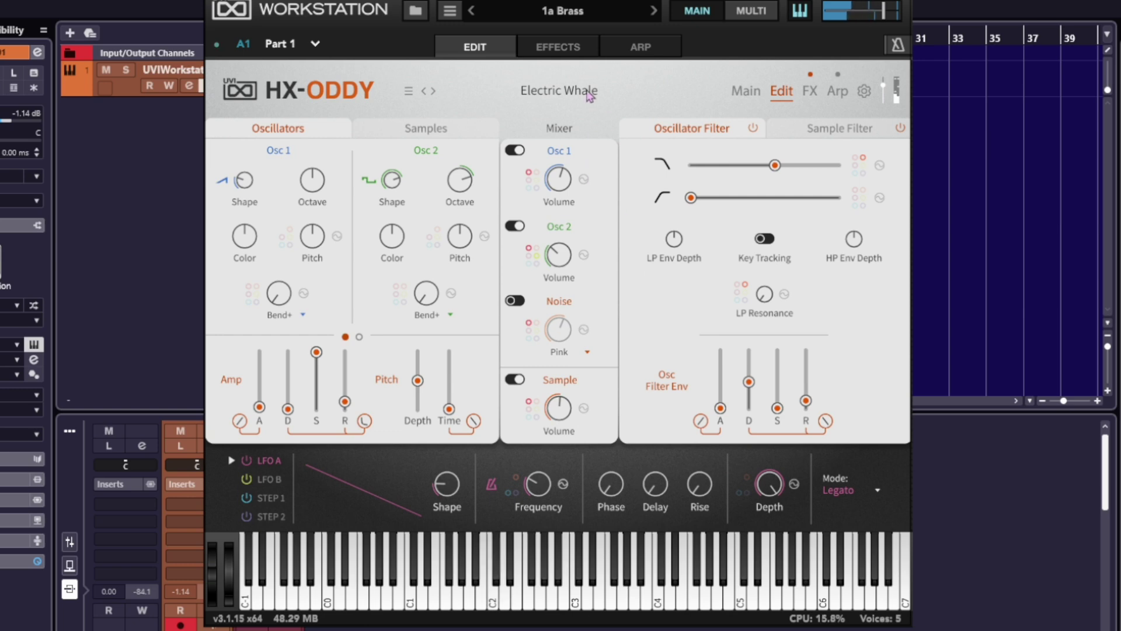
Step: Load the 11 Theremin preset from the 09 Patch Book category
left_click(569, 93)
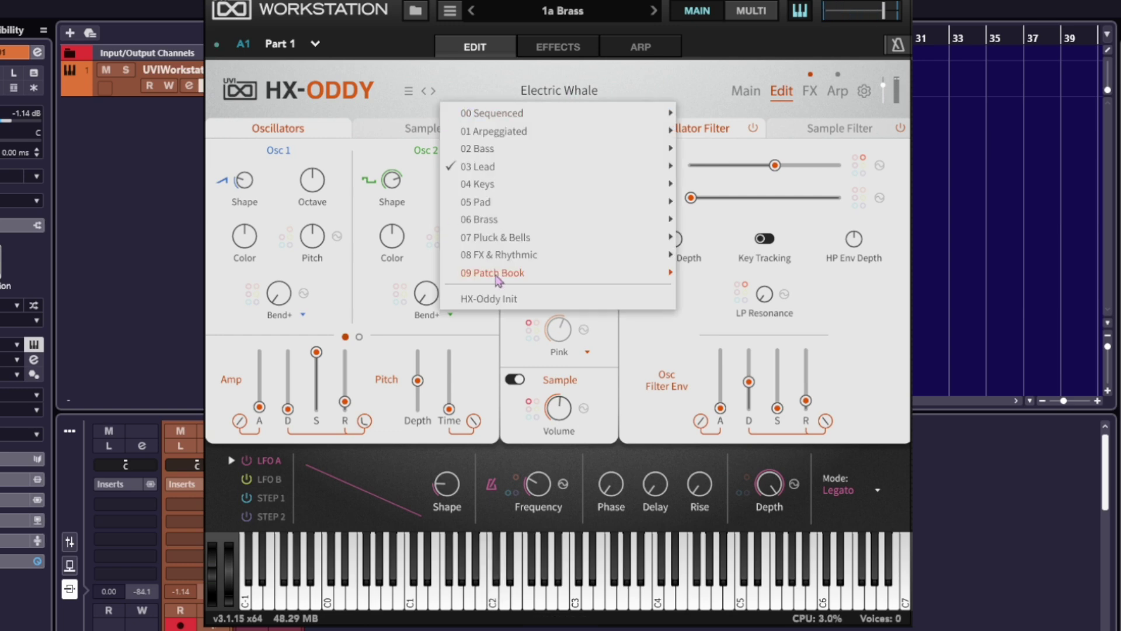
mouse_move(499, 275)
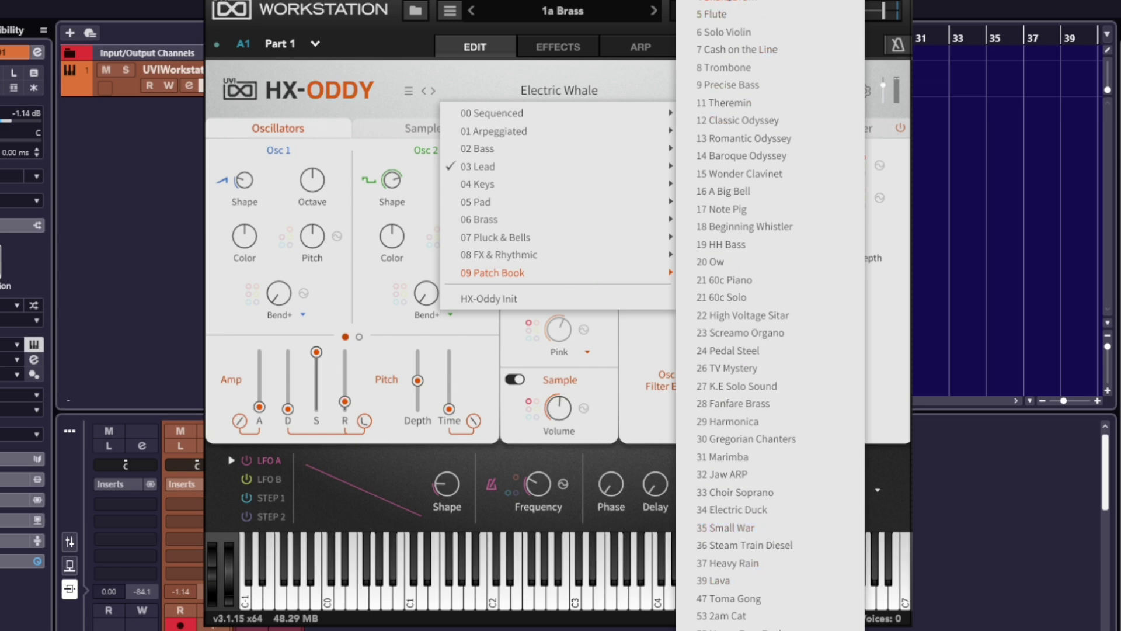
left_click(724, 103)
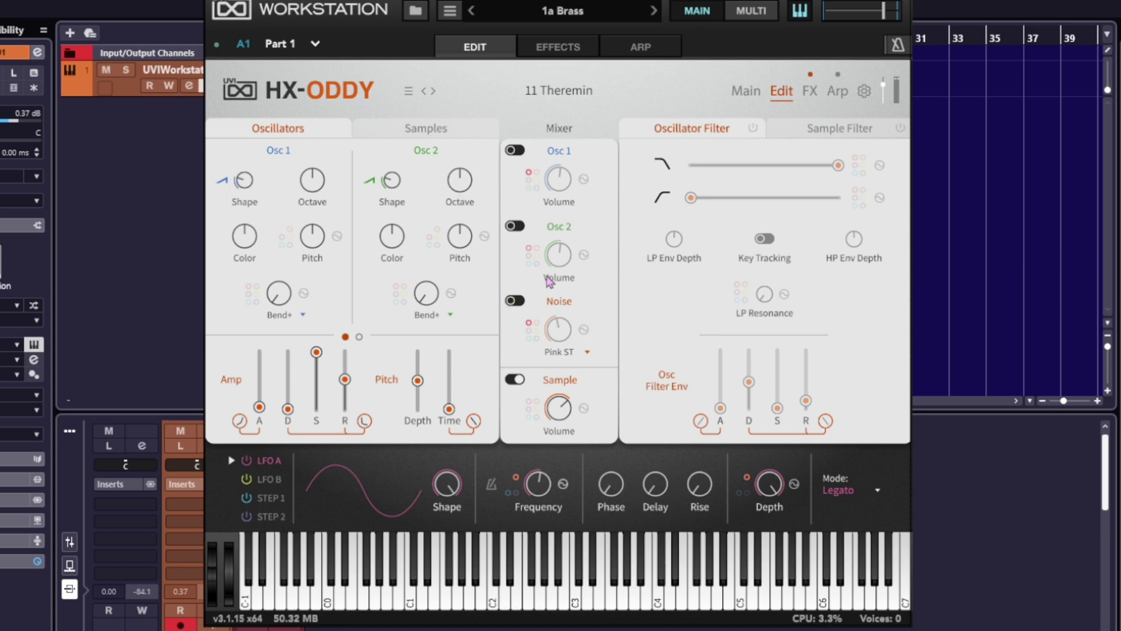
Step: Examine the Theremin preset's sample source and the available sample categories such as Keys, and return to the oscillator settings
mouse_move(566, 421)
left_click(429, 129)
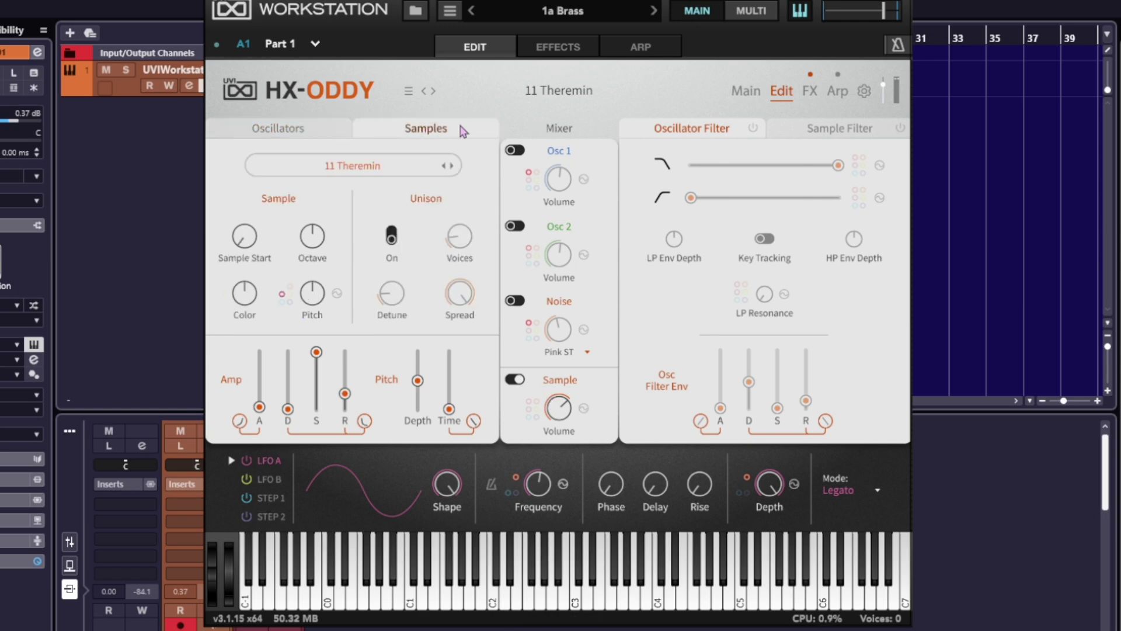
left_click(366, 173)
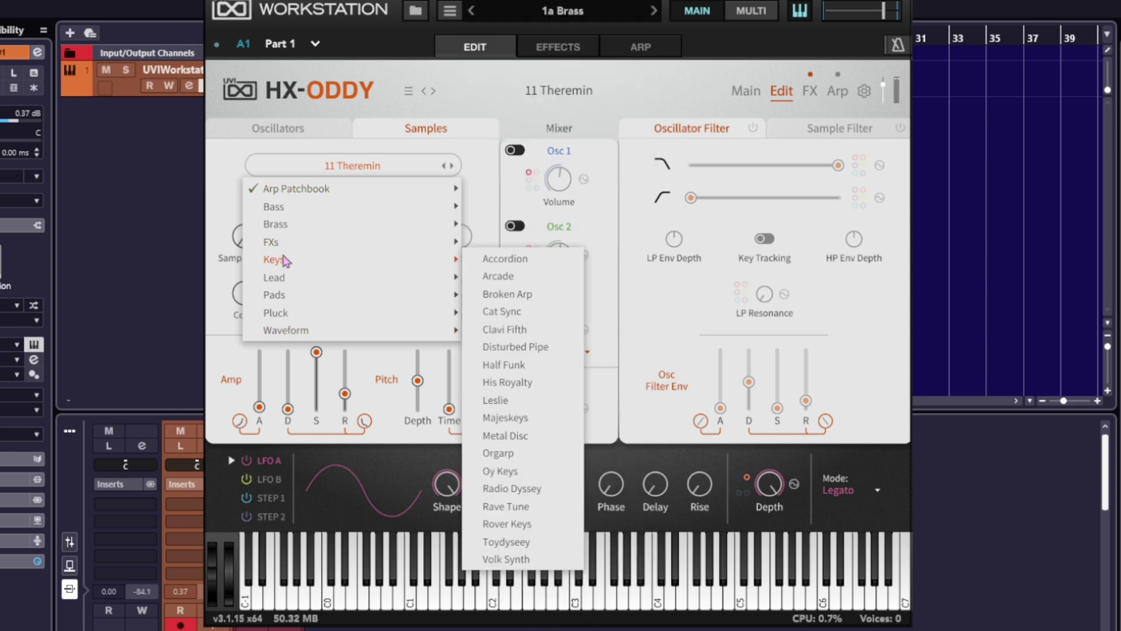
left_click(190, 230)
left_click(279, 128)
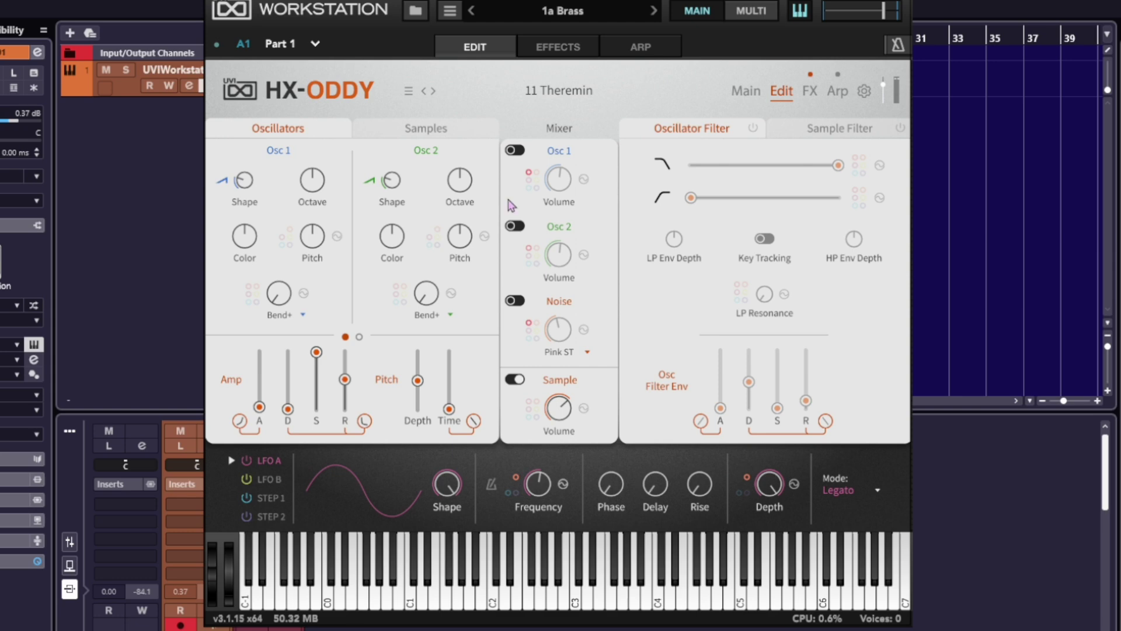
Step: Load the HX-Oddy Init preset and set its number of voices to 4
left_click(565, 95)
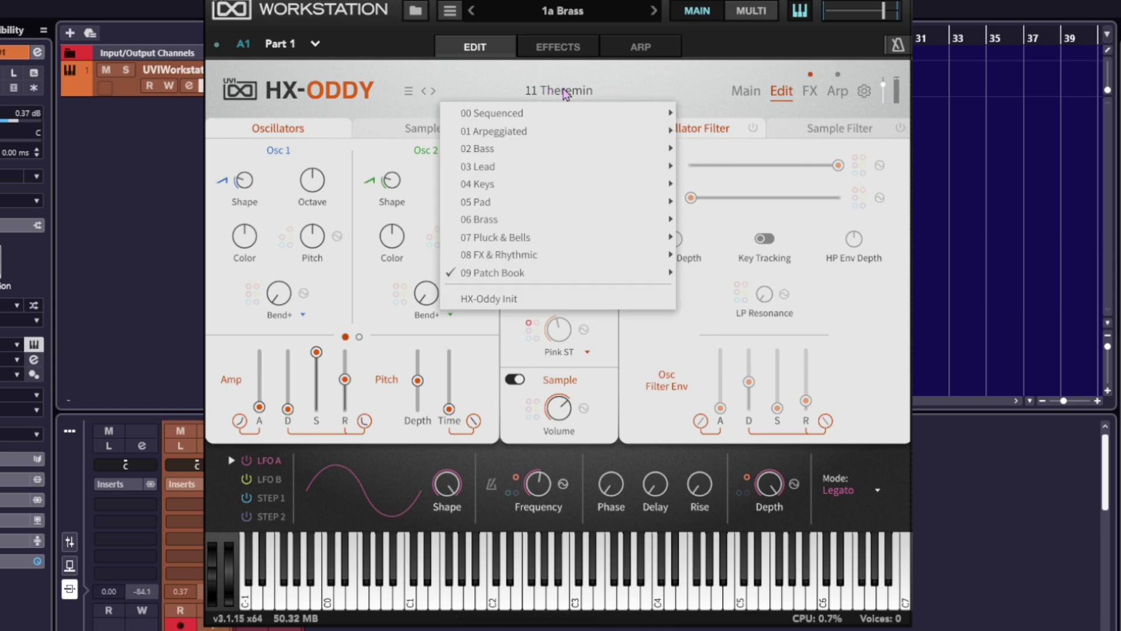
left_click(490, 297)
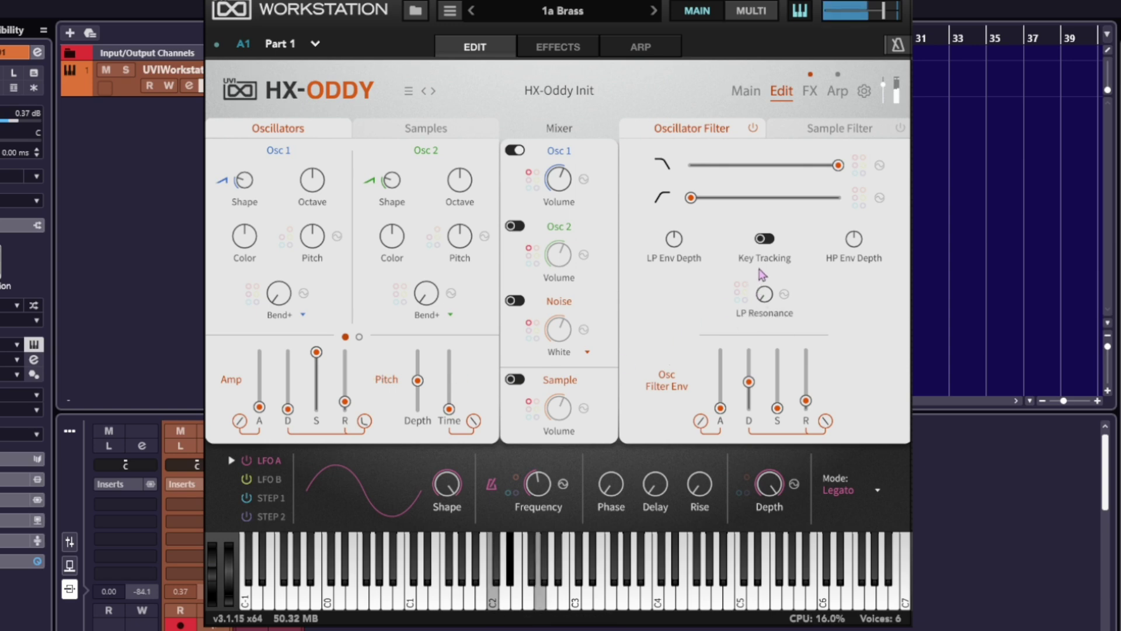
left_click(865, 93)
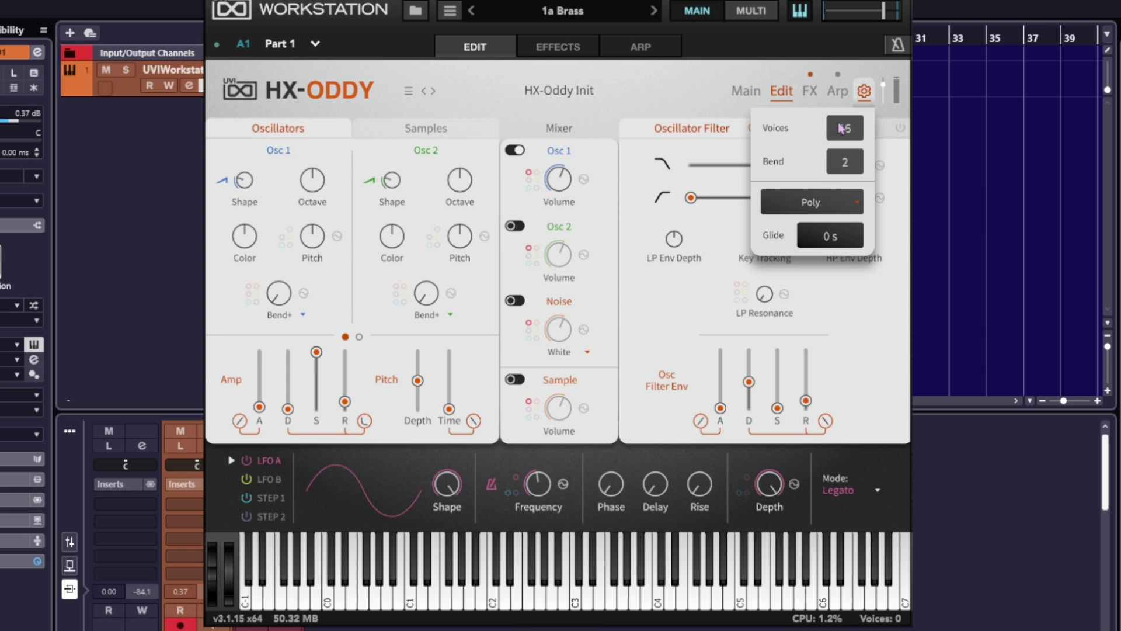
left_click_drag(844, 129, 850, 154)
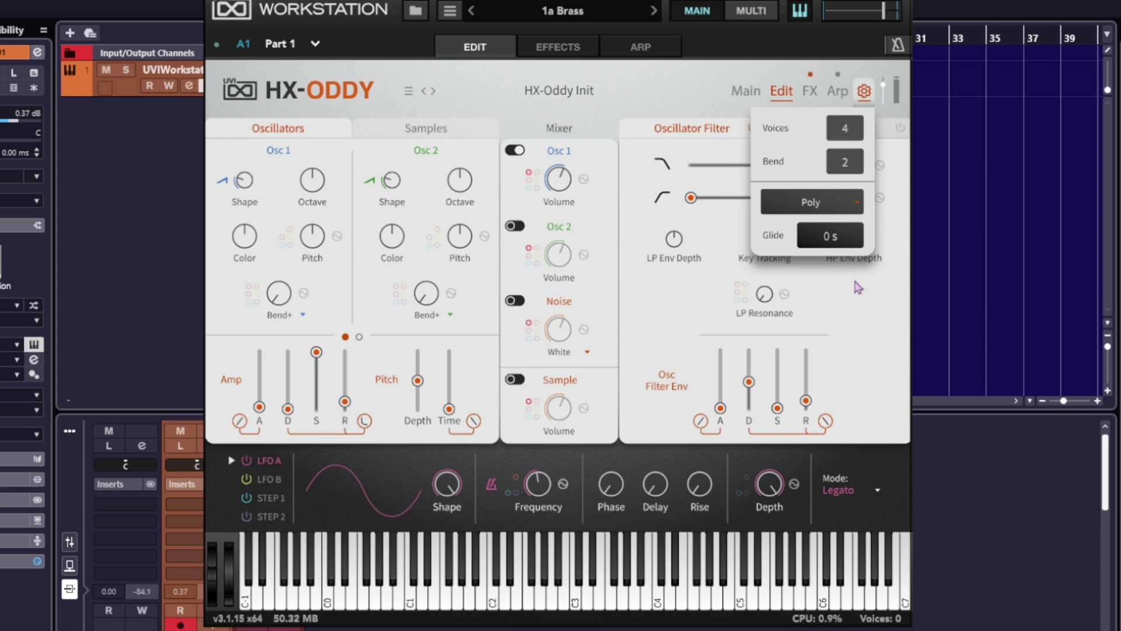
left_click(664, 288)
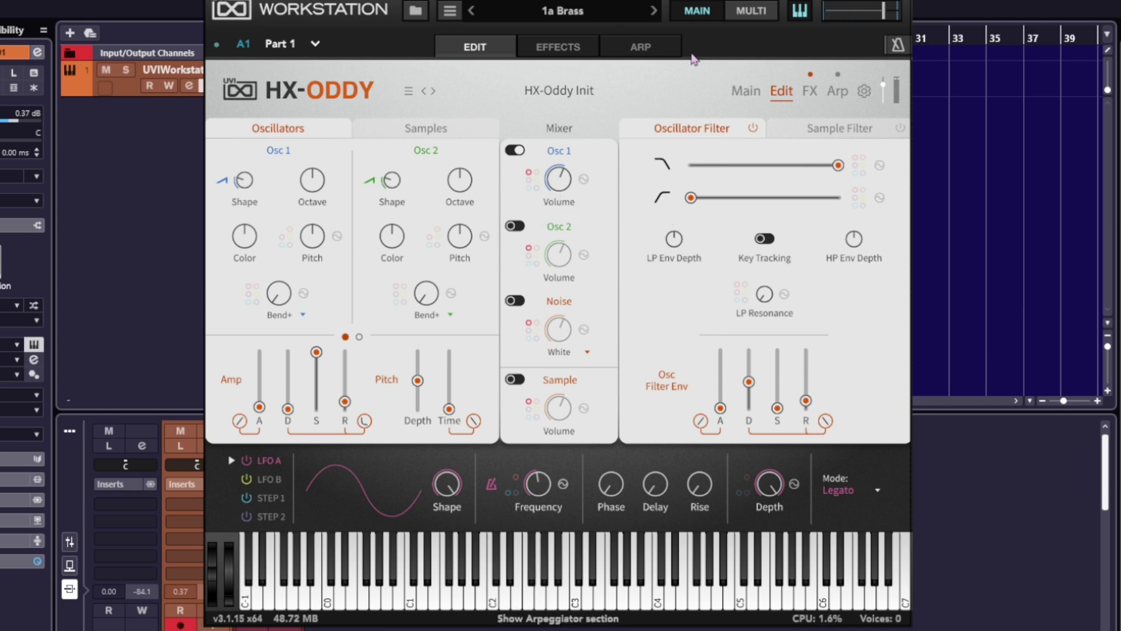
Step: Enable the Tone effect among the main page macros and sweep its amount, leaving it slightly below 50%
left_click(748, 96)
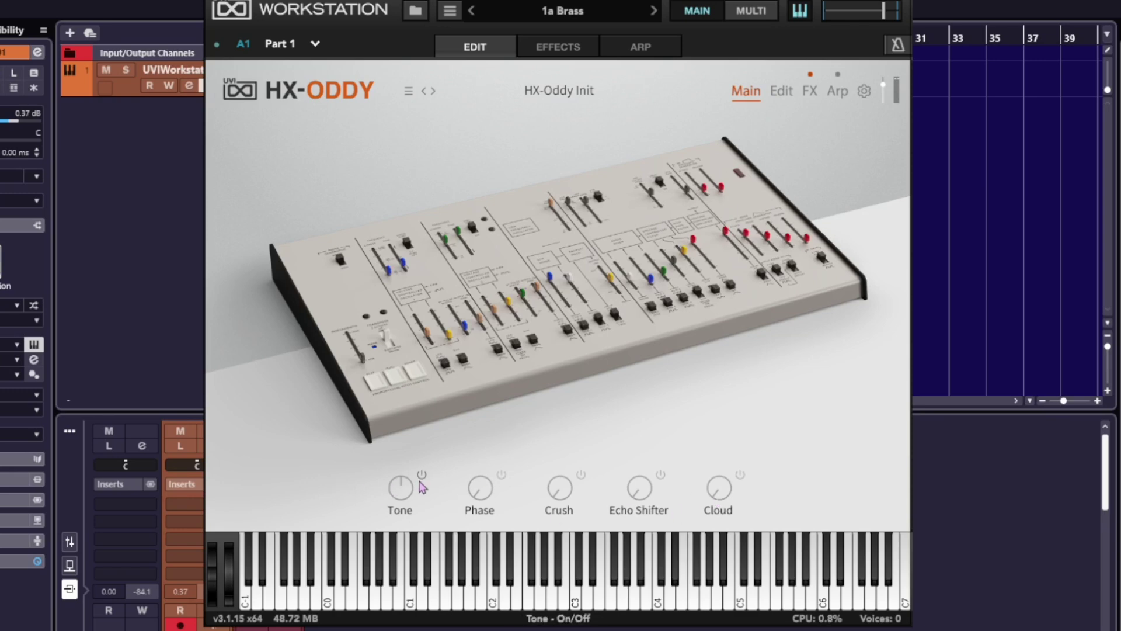
left_click(420, 476)
mouse_move(401, 482)
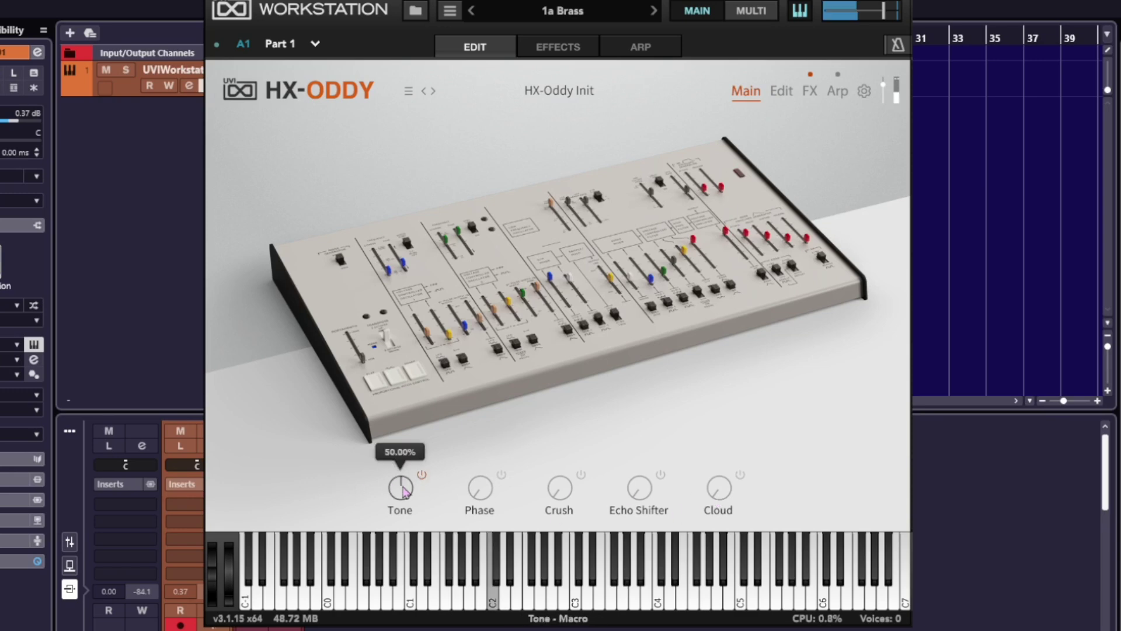
left_click_drag(404, 456, 431, 496)
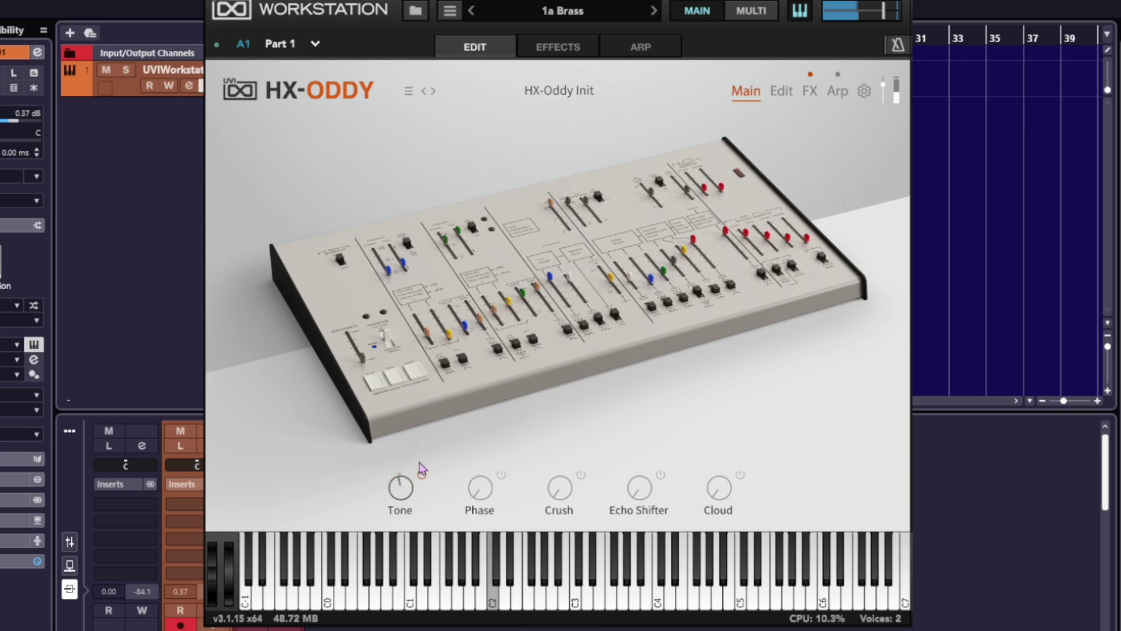
Step: Enable the Phase effect and raise its amount past the halfway point
left_click(501, 475)
mouse_move(482, 495)
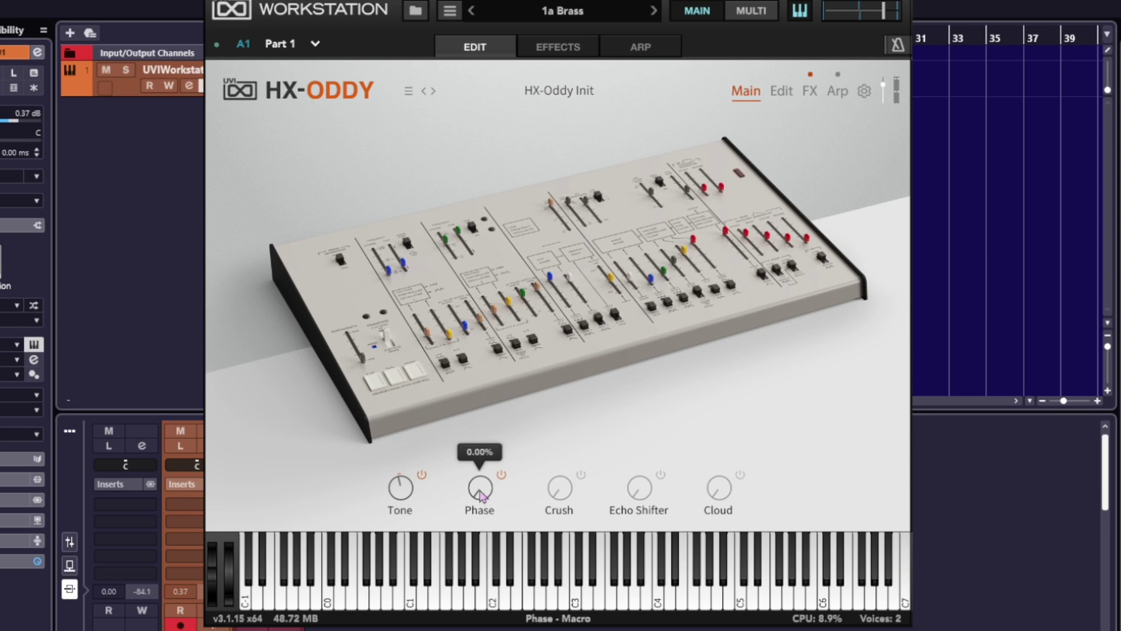
left_click_drag(482, 495, 518, 342)
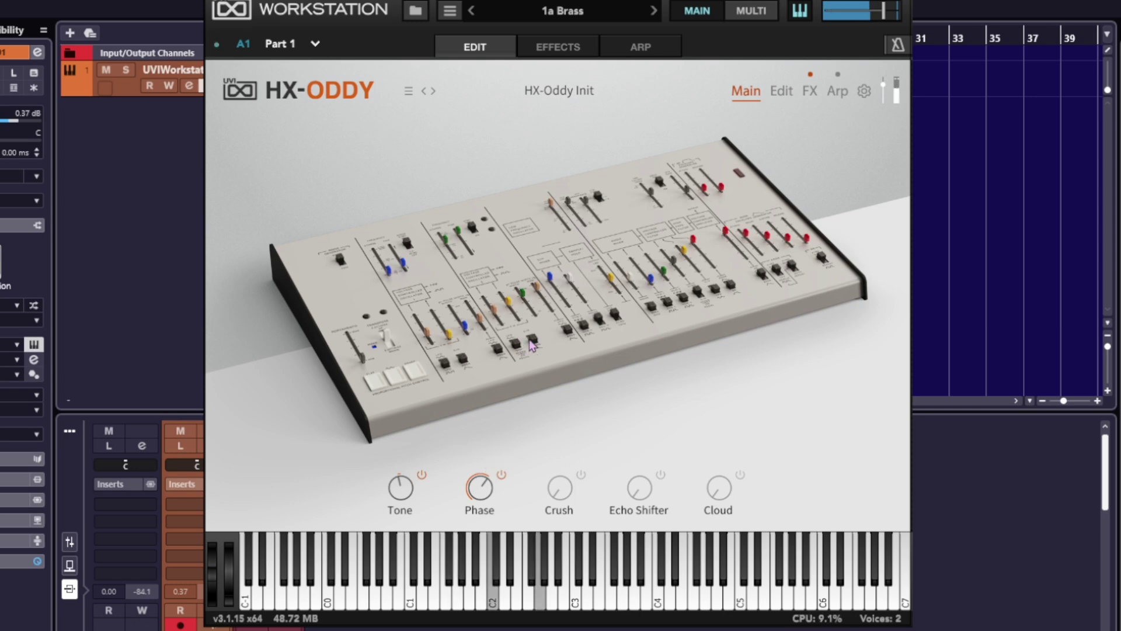
Step: Set the number of voices to 7 in the polyphony settings
left_click(865, 91)
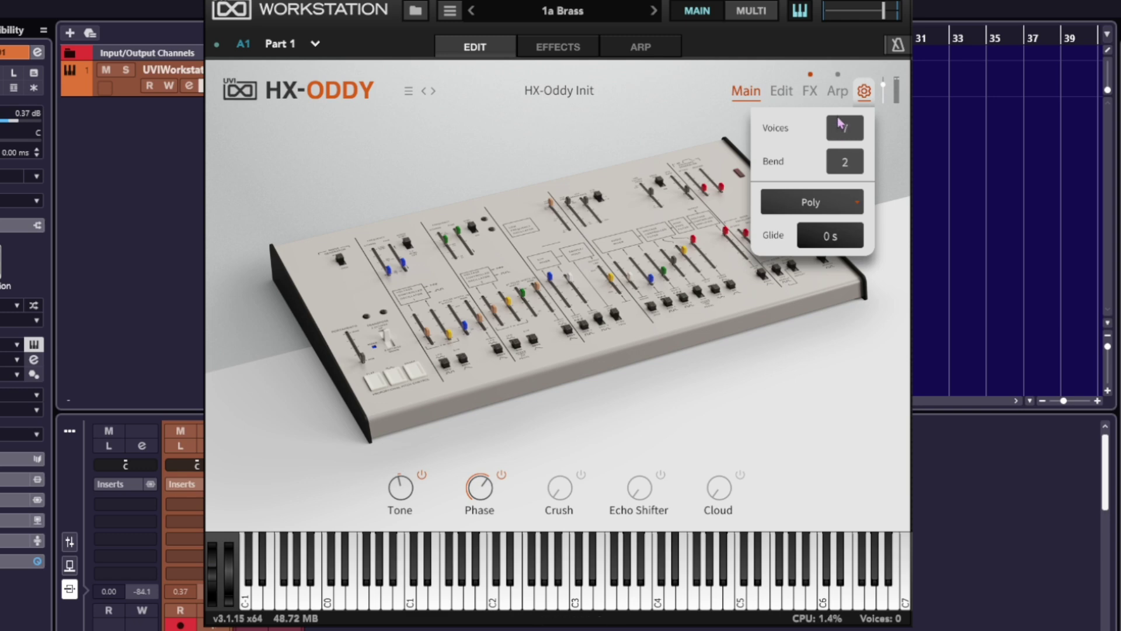
left_click(865, 92)
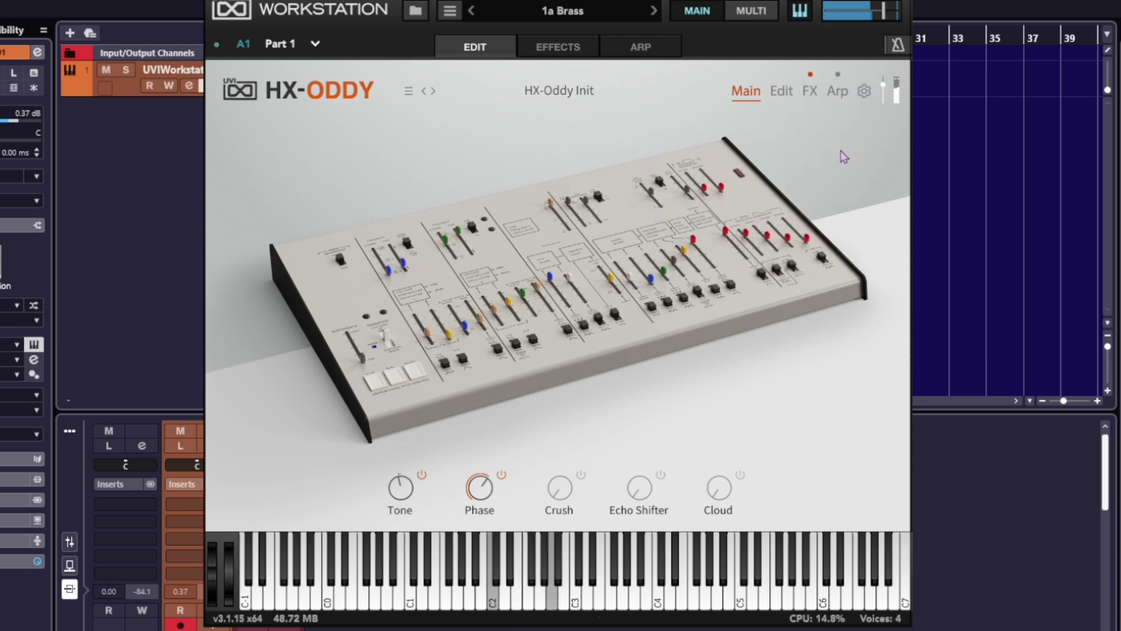
Step: Return Phase to zero with Tone and Phase bypassed, and audition Crush at a low amount before switching it off
left_click_drag(479, 487, 495, 587)
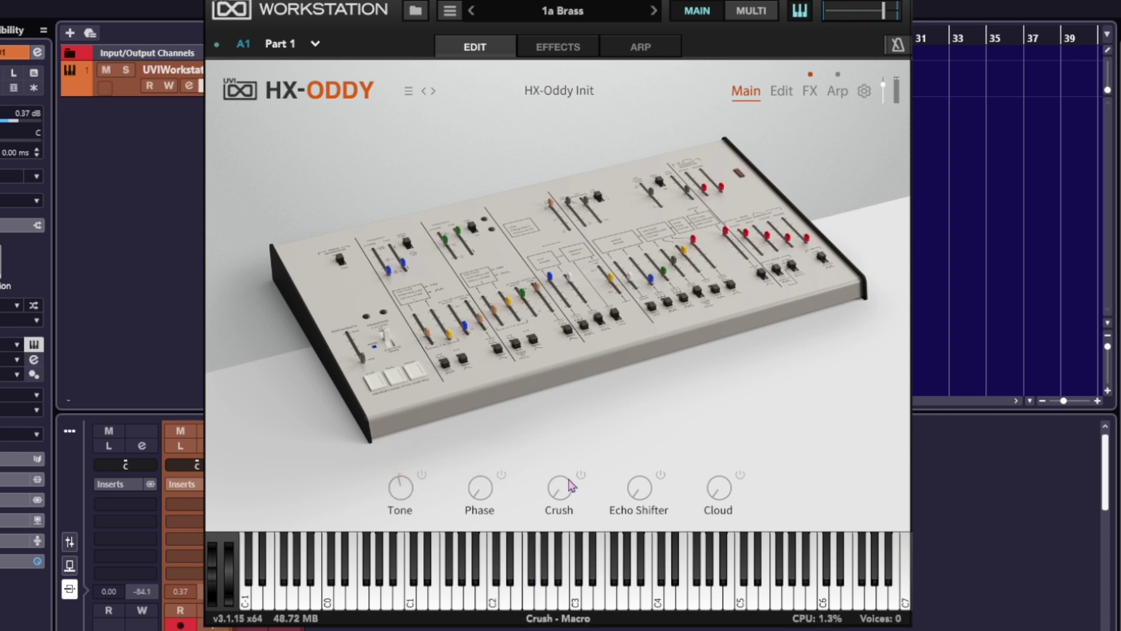
mouse_move(560, 488)
left_mouse_down()
mouse_move(551, 426)
mouse_move(563, 229)
mouse_move(573, 510)
mouse_move(566, 303)
mouse_move(573, 481)
left_mouse_up()
left_click(581, 475)
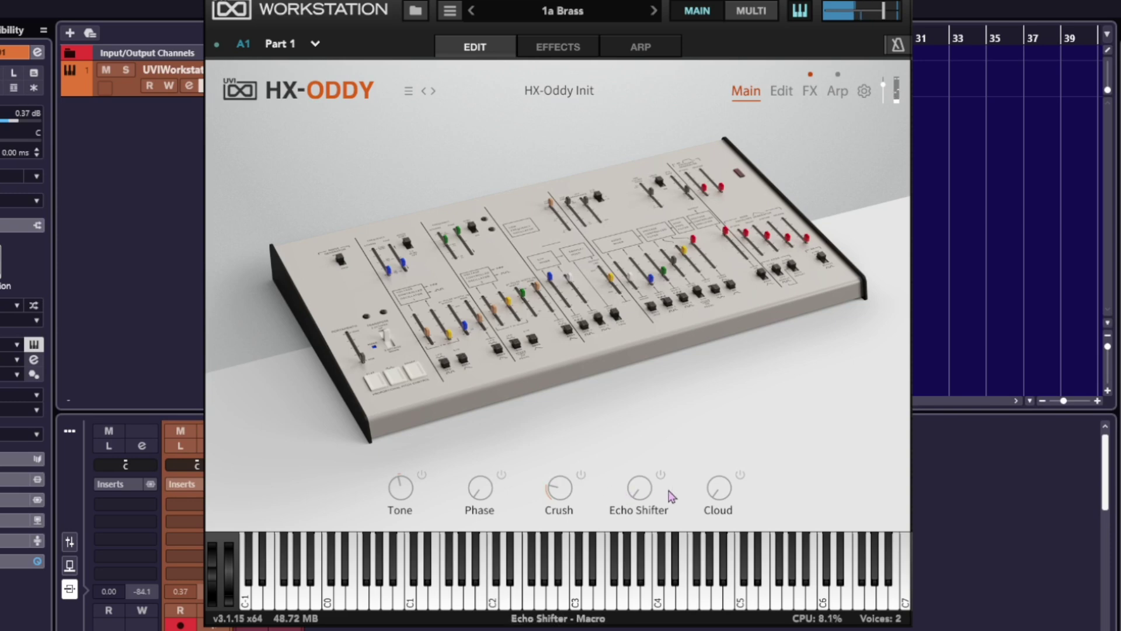
Step: Audition Echo Shifter by sweeping its amount up to about 78% and back to 0%, and switch it off
left_click(661, 475)
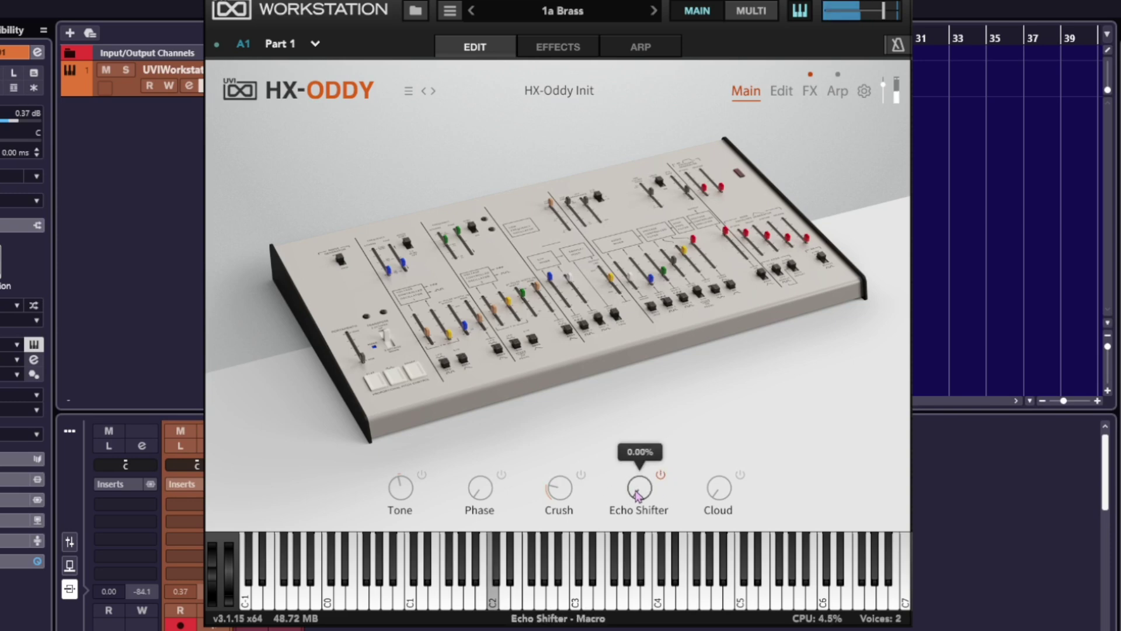
left_click_drag(639, 493, 641, 432)
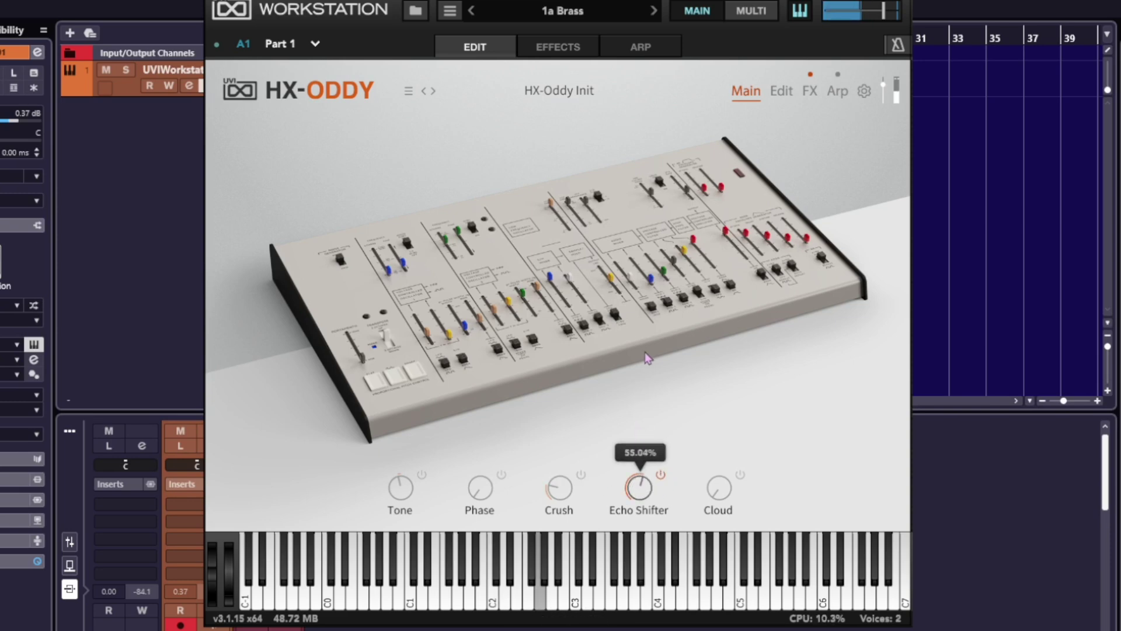
left_click_drag(647, 357, 652, 304)
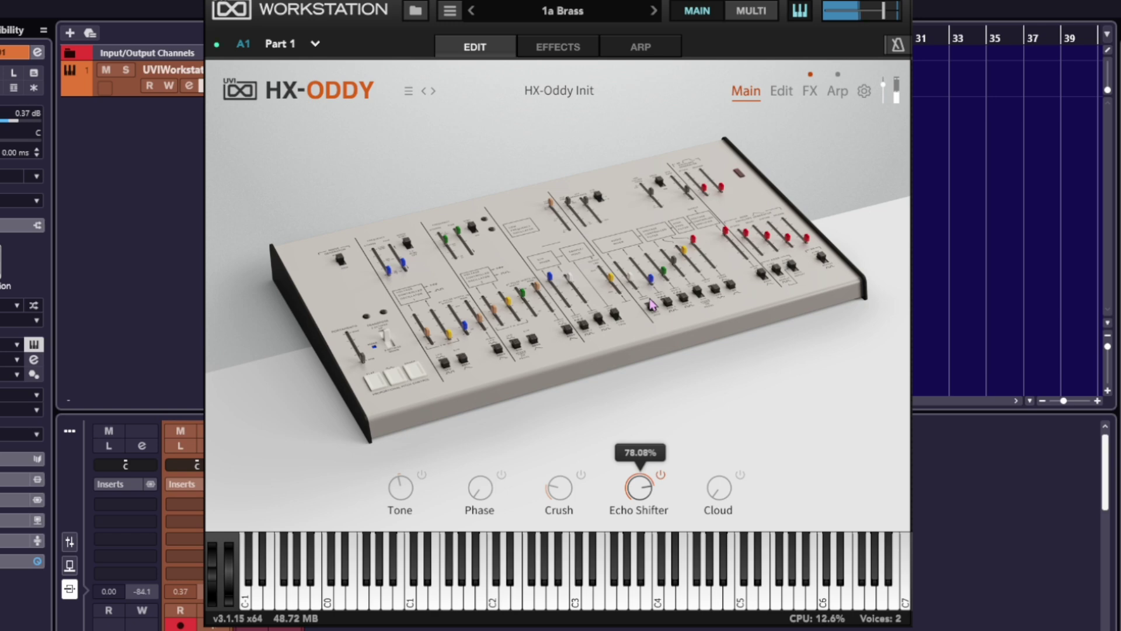
left_click_drag(652, 304, 657, 409)
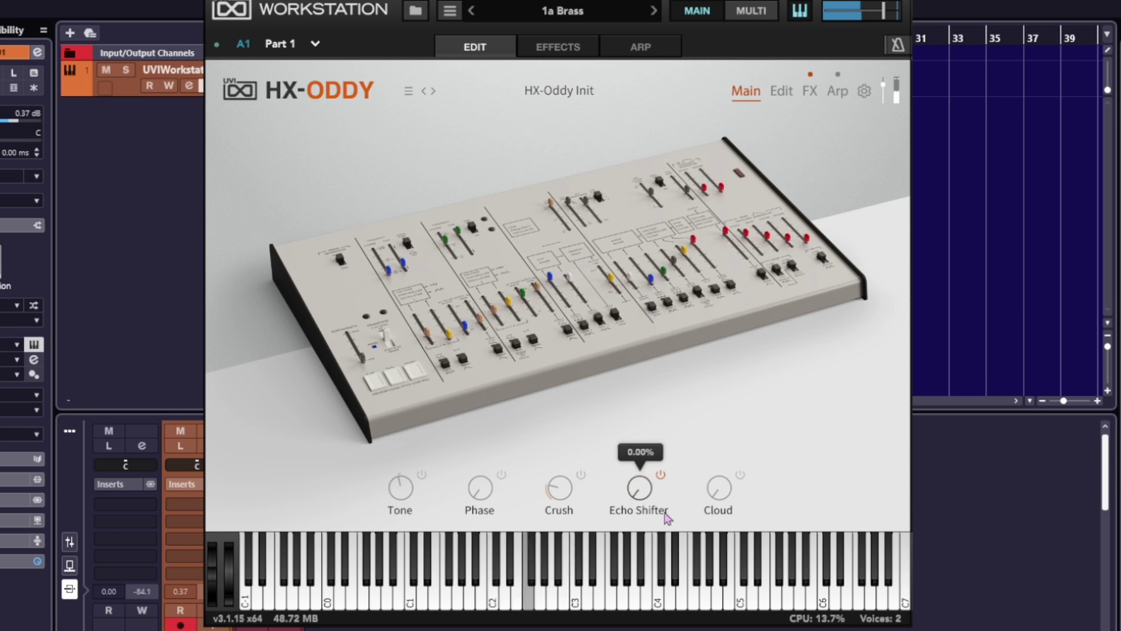
left_click(661, 475)
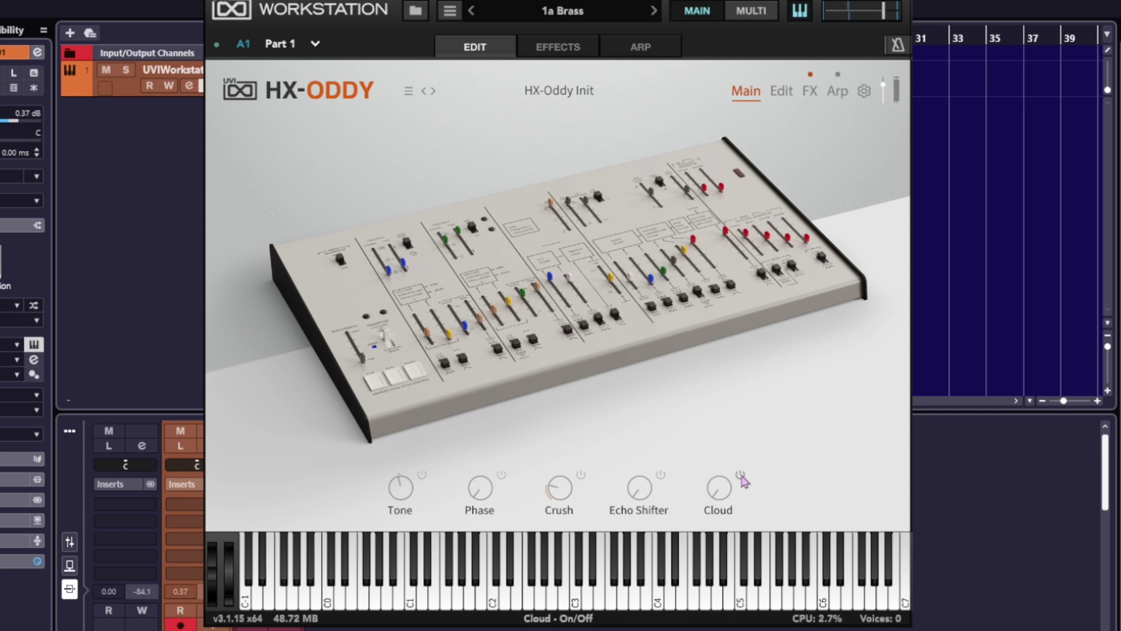
Step: Enable the Cloud effect, raise its amount to near maximum, and switch the effect off
left_click(740, 475)
left_click_drag(720, 495, 731, 412)
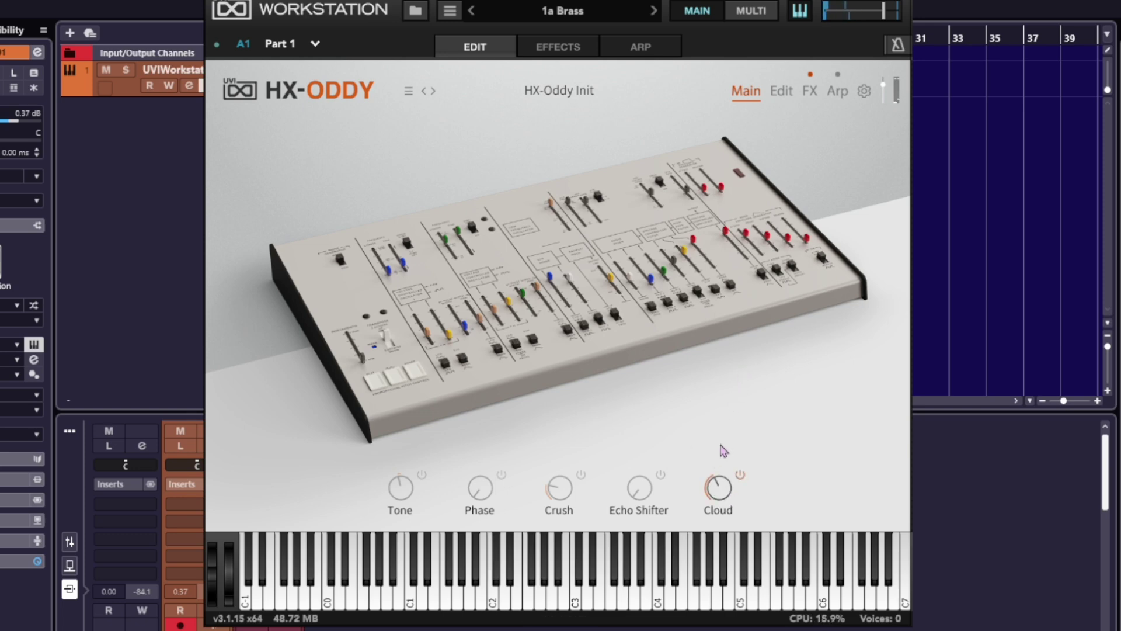
left_click_drag(719, 489, 730, 368)
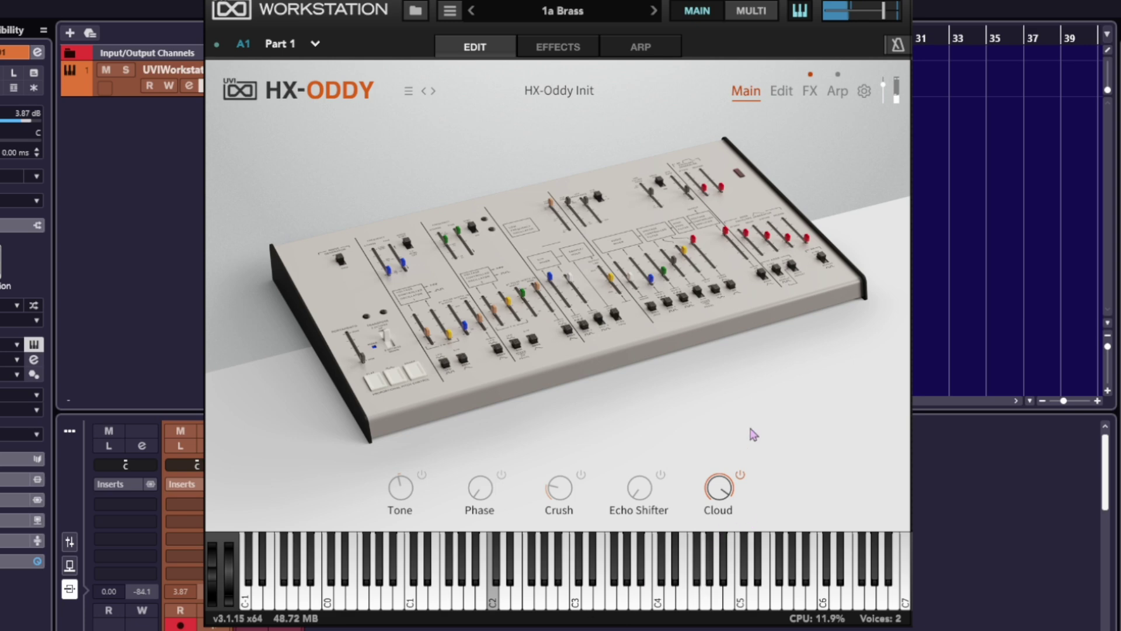
left_click(740, 474)
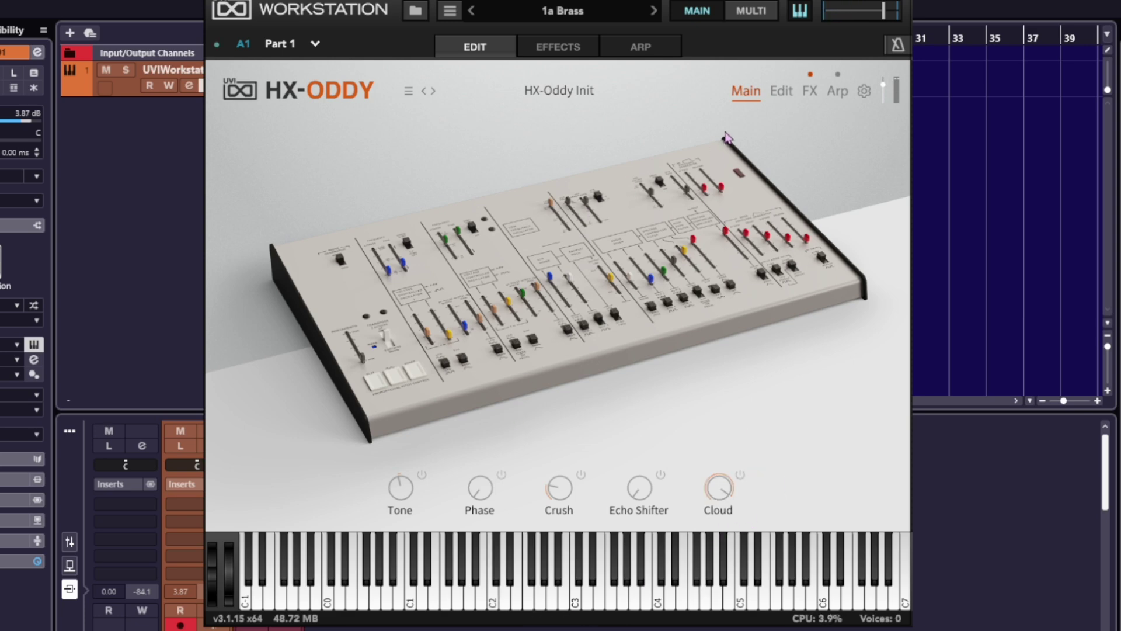
Step: Sweep Osc 1's waveform shape on the synth's edit page from sine through to pulse, ending on the square wave
left_click(783, 93)
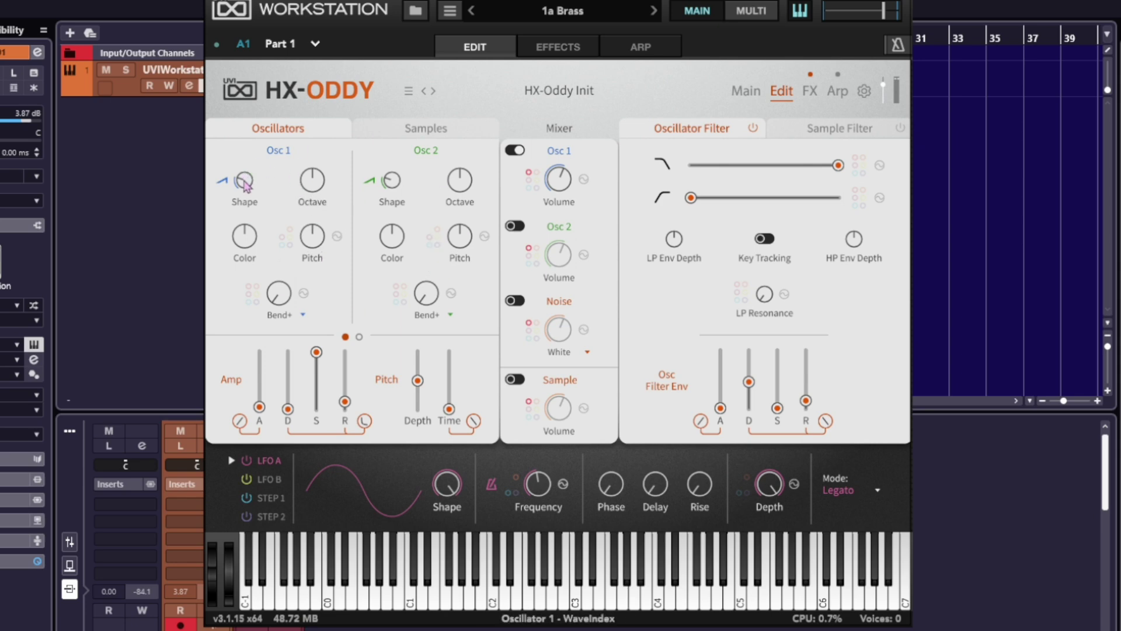
left_click_drag(246, 185, 260, 191)
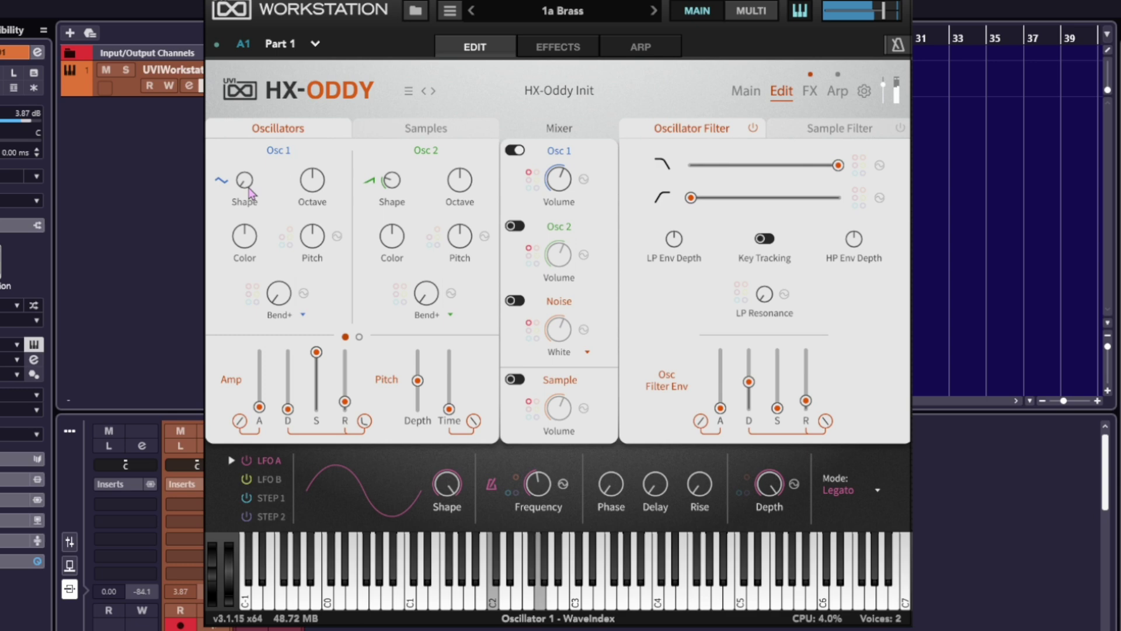
left_click_drag(245, 185, 242, 116)
left_click_drag(245, 162, 245, 151)
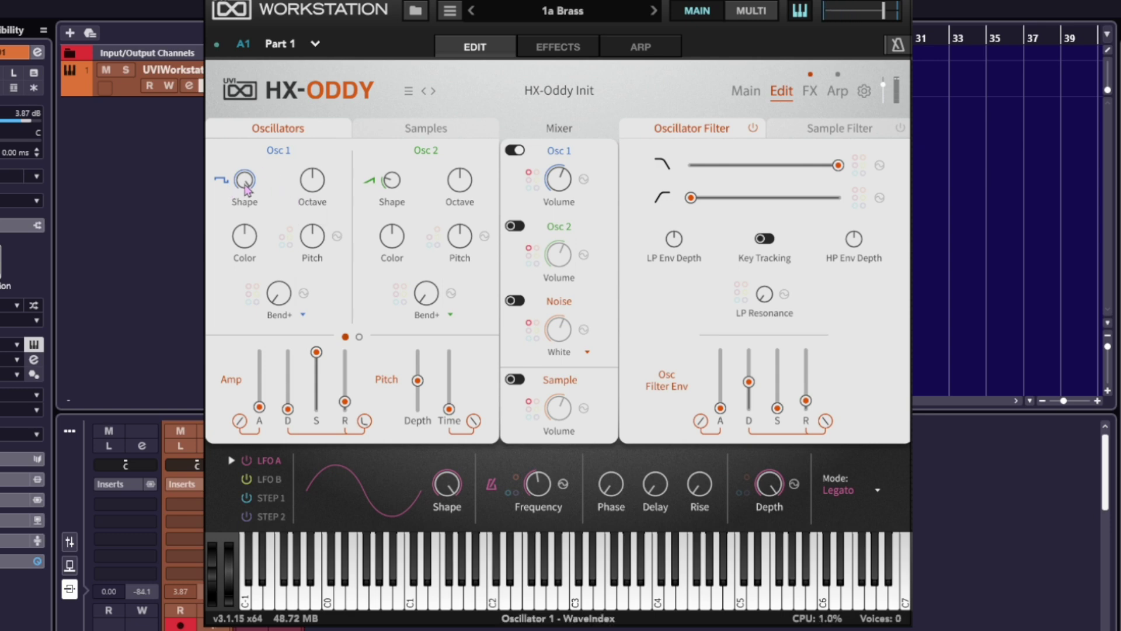
mouse_move(315, 203)
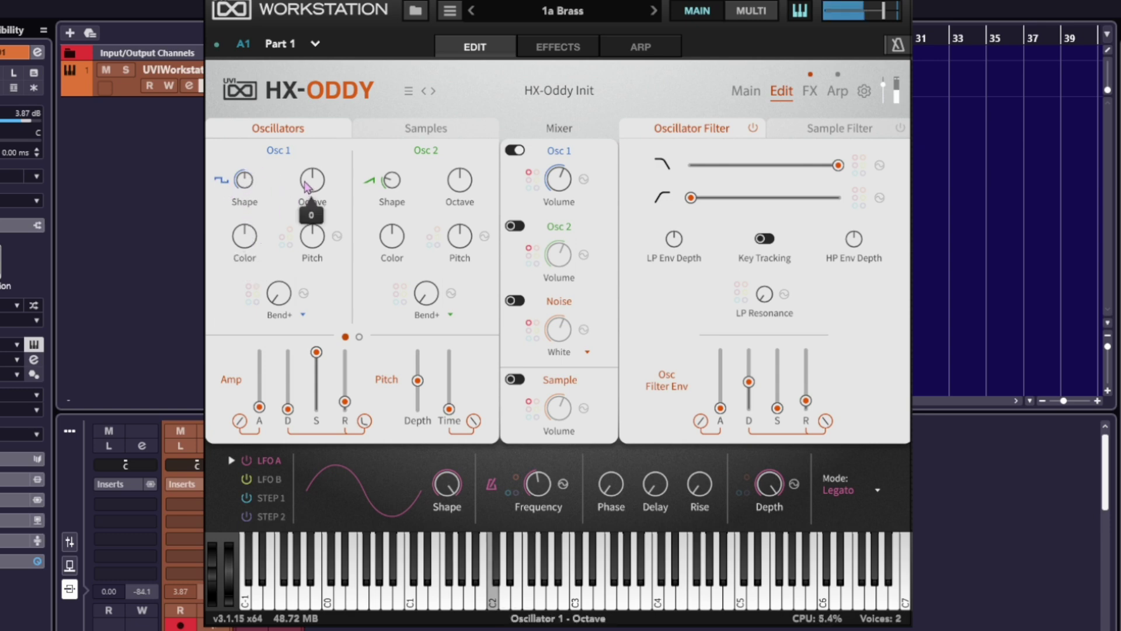
Step: Audition Osc 1's Octave, Pitch up to about 92 cents, and Color, ending with Octave and Pitch at zero
left_click_drag(316, 203, 314, 176)
mouse_move(310, 245)
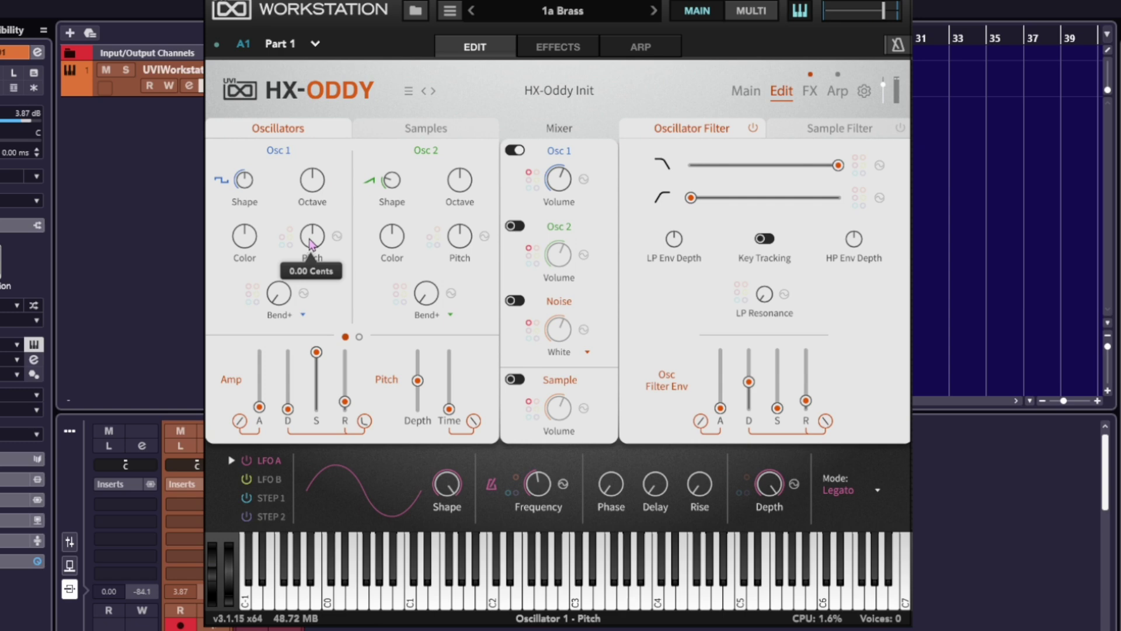
left_click_drag(309, 246, 314, 237)
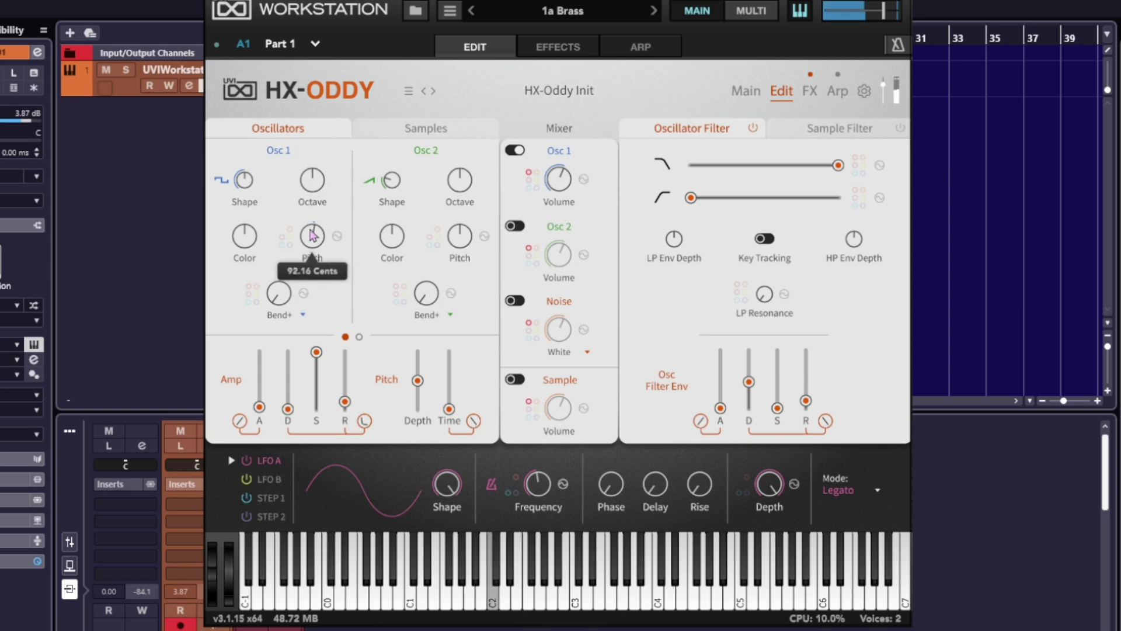
mouse_move(456, 245)
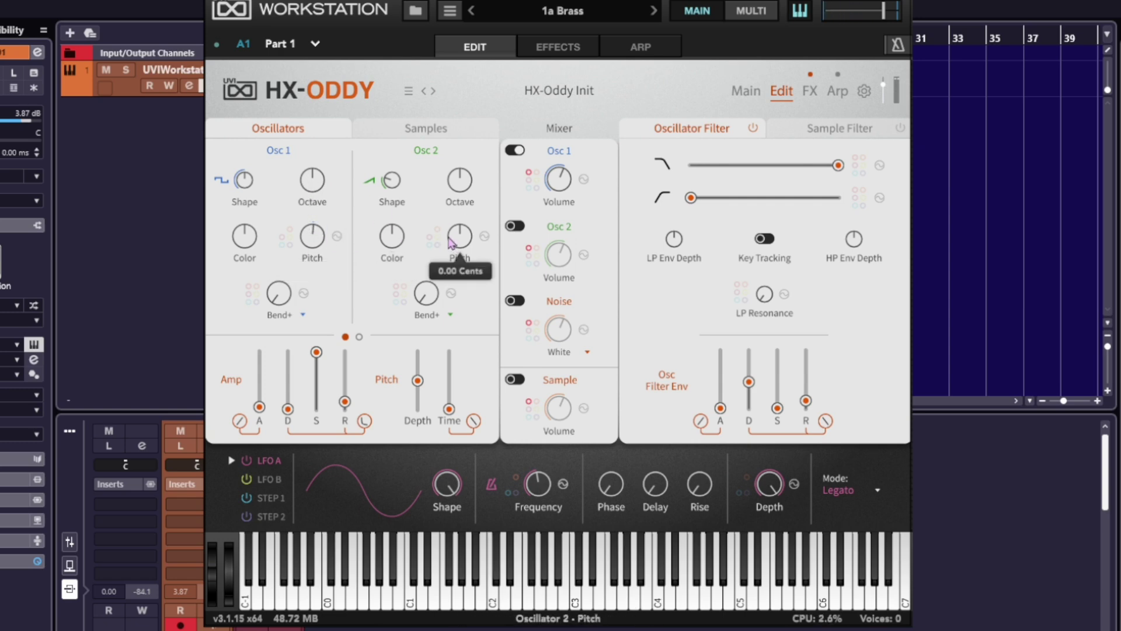
mouse_move(260, 246)
left_click_drag(246, 240, 253, 202)
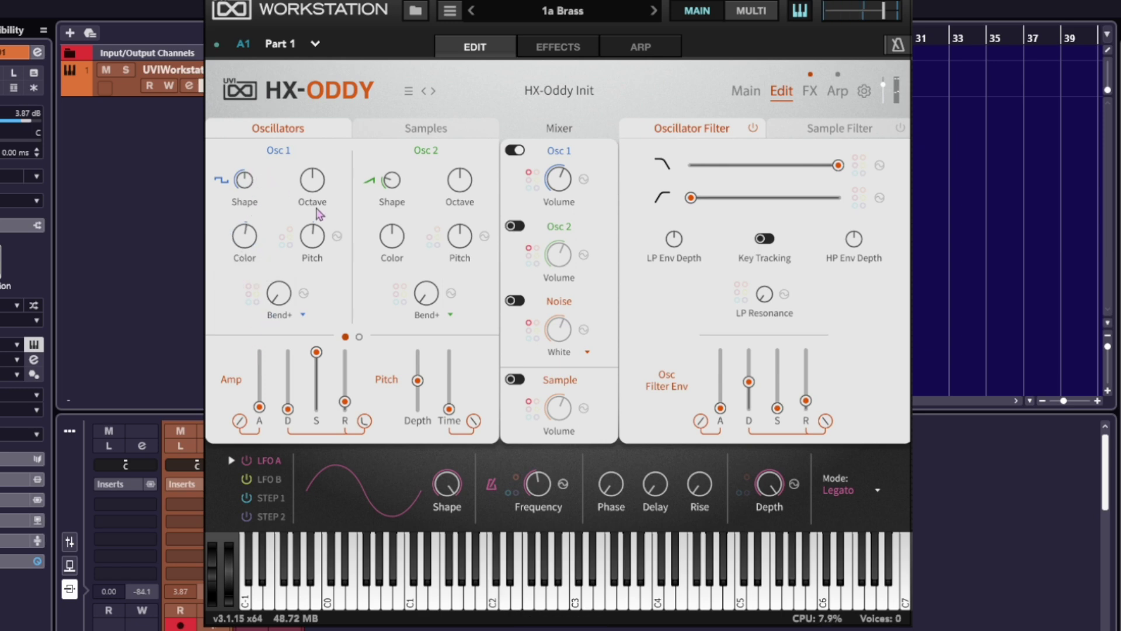
Step: Audition Osc 1's Bend+ amount, change the distortion mode to PWM, and sweep its amount up to about 92%
mouse_move(282, 300)
left_click_drag(283, 300, 287, 140)
left_click(276, 319)
left_click(295, 341)
left_click_drag(277, 291, 280, 235)
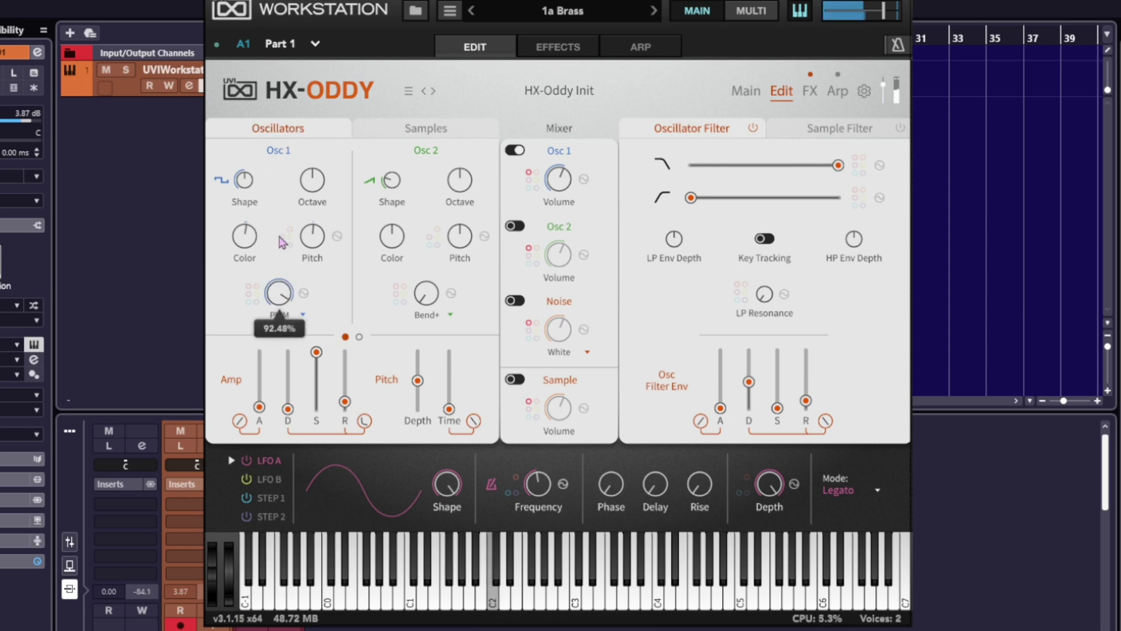
left_click_drag(289, 342, 287, 270)
Step: Try PWM on Osc 1's saw wave up to about 44%, return the shape to square, and lower PWM slightly
left_click_drag(246, 189, 252, 221)
mouse_move(275, 310)
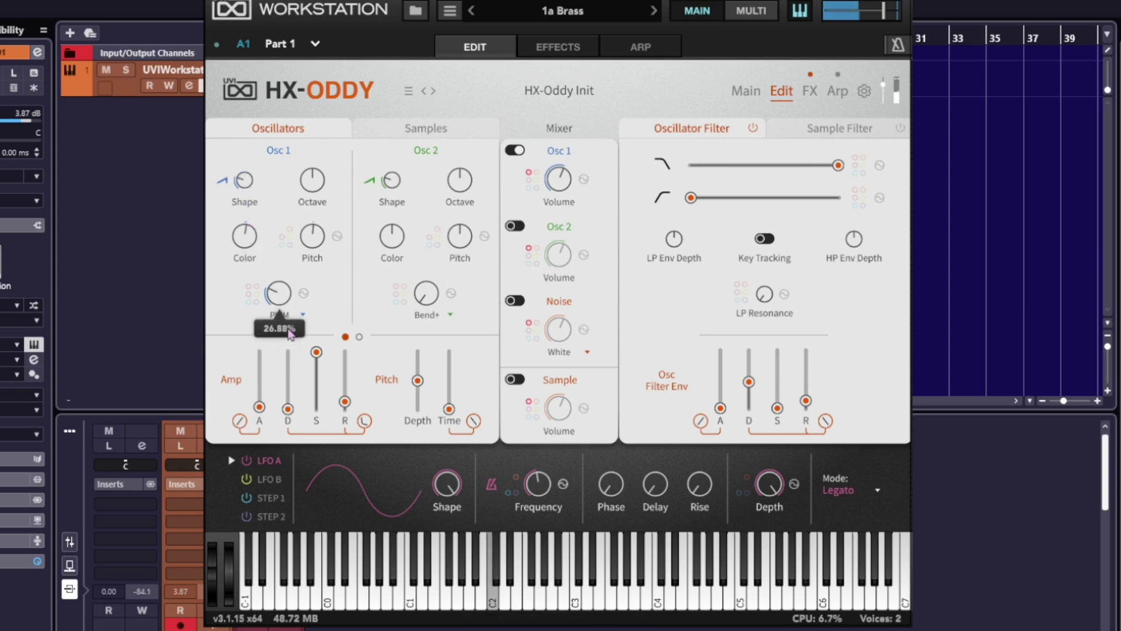
left_click_drag(290, 334, 291, 307)
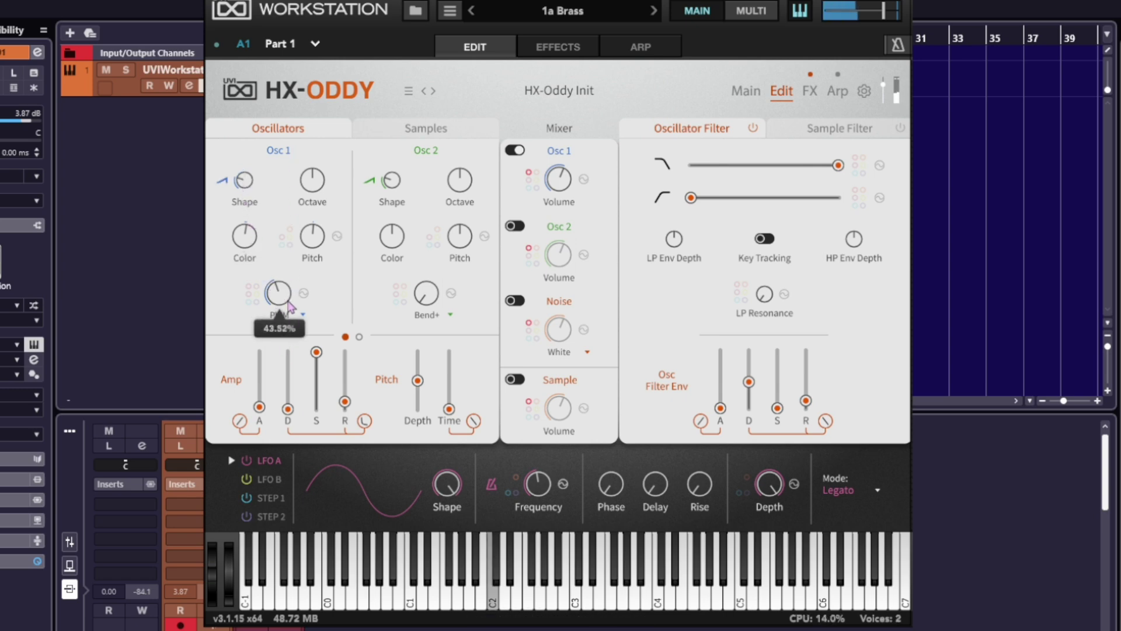
left_click_drag(244, 182, 250, 215)
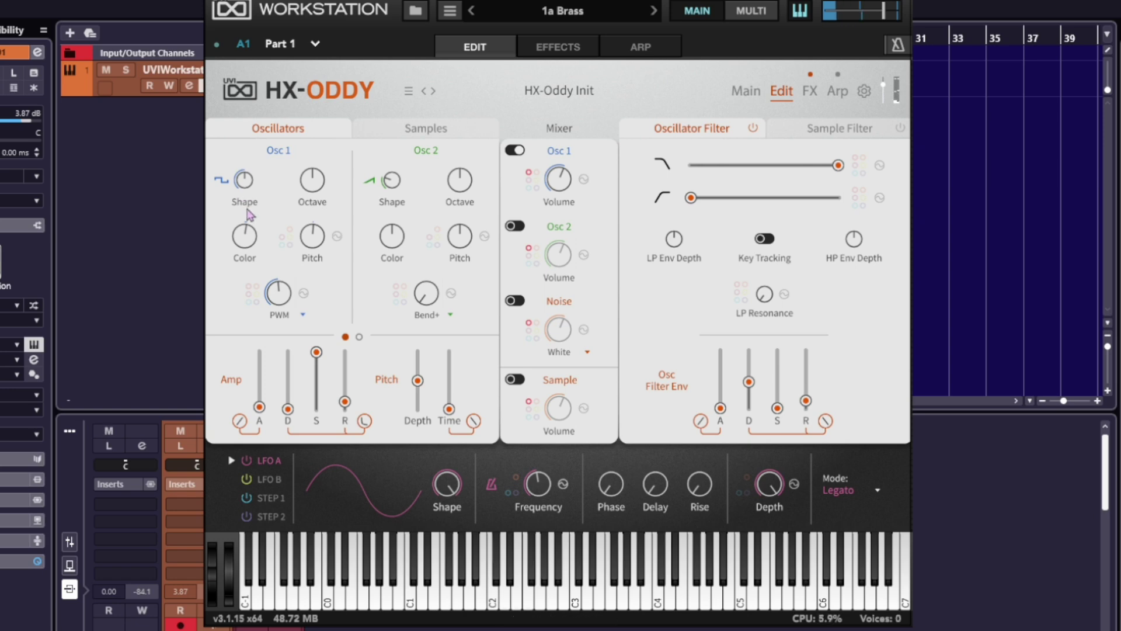
mouse_move(276, 303)
left_mouse_down()
mouse_move(278, 187)
mouse_move(278, 313)
left_mouse_up()
Step: Modulate Osc 1's phase distortion amount with LFO A at about 74%
left_click(304, 295)
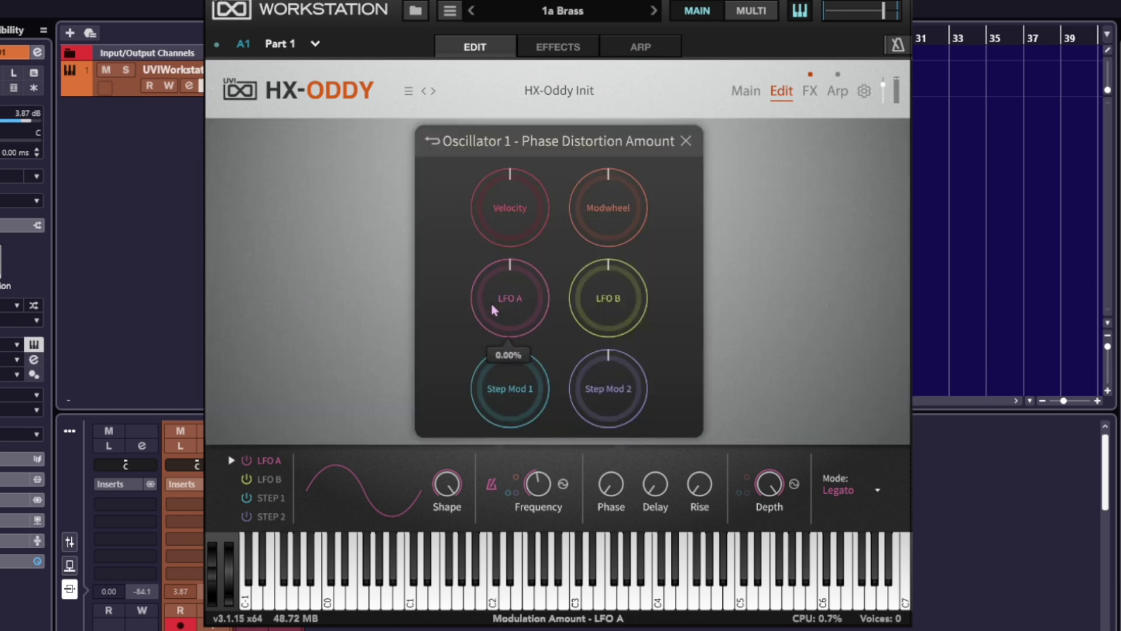
left_click_drag(492, 304, 495, 220)
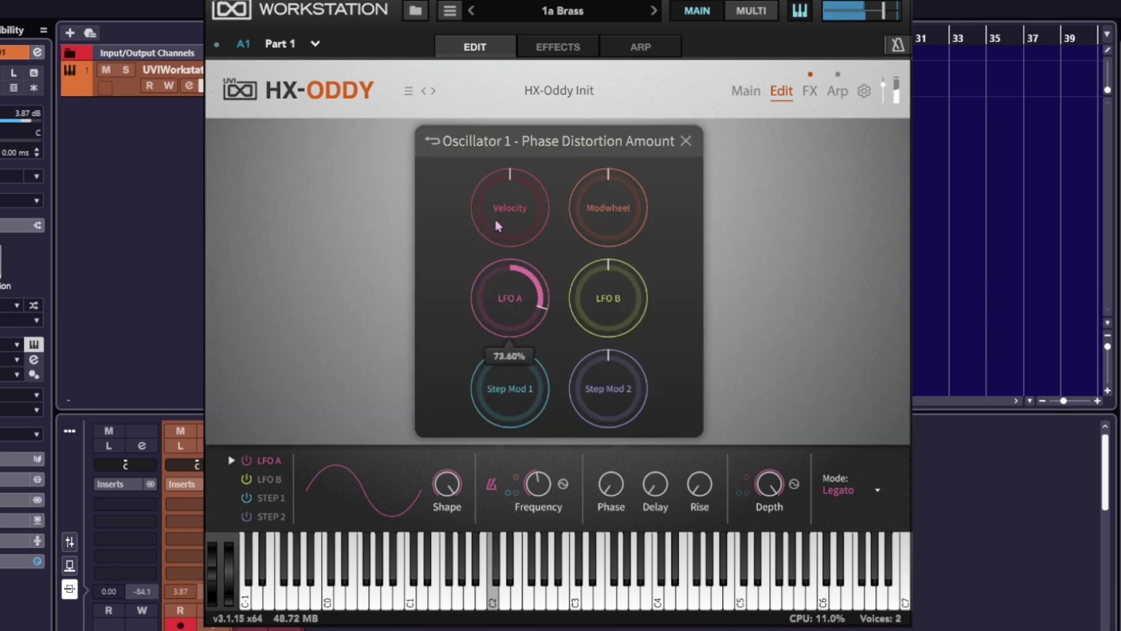
left_click(692, 142)
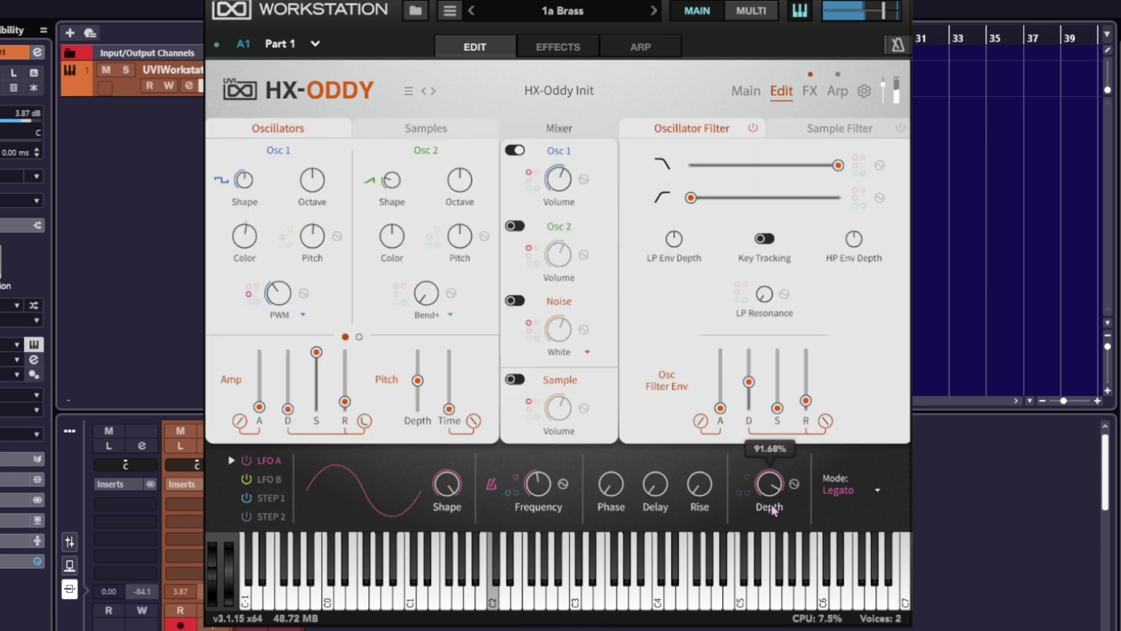
Step: Vary LFO A's Depth and bring it back up, and raise its Frequency to 1/8
left_click_drag(764, 475, 773, 540)
mouse_move(541, 482)
left_mouse_down()
mouse_move(543, 368)
mouse_move(543, 464)
left_mouse_up()
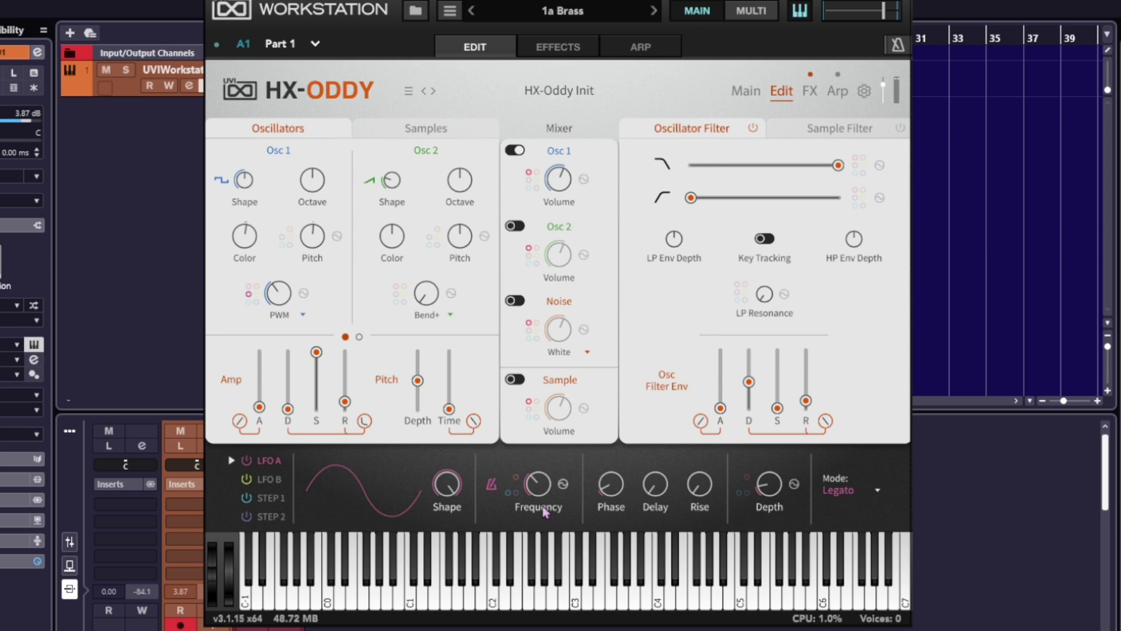
left_click_drag(746, 506, 784, 344)
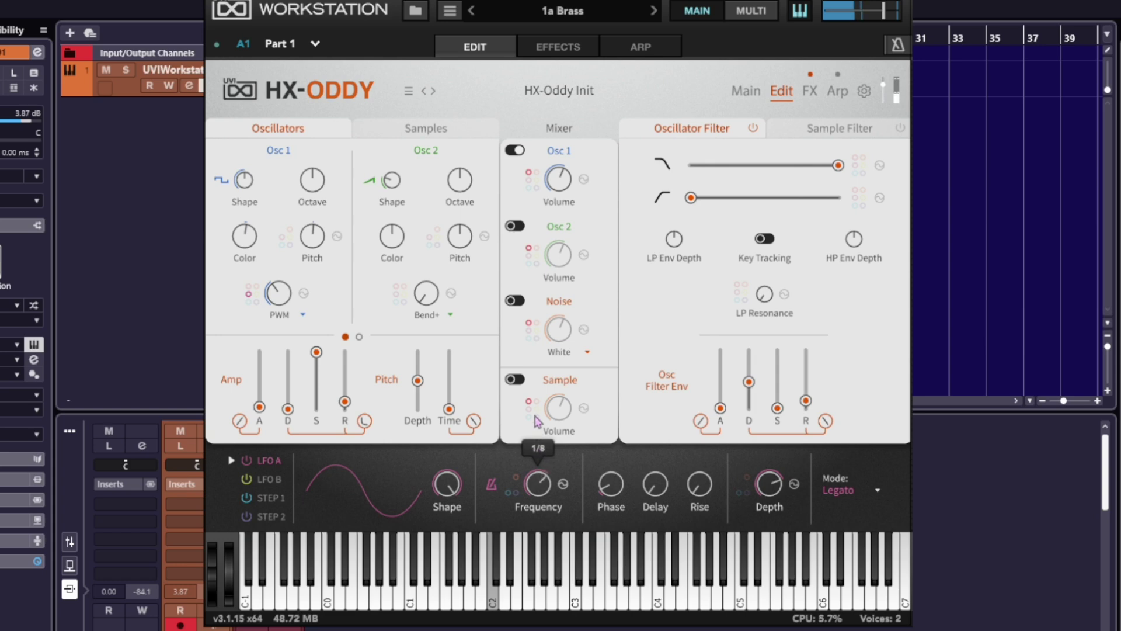
Step: Audition LFO A's Delay at up to about 3.8 s and its Rise past 2.2 s, returning Rise to zero
left_click_drag(656, 484, 659, 304)
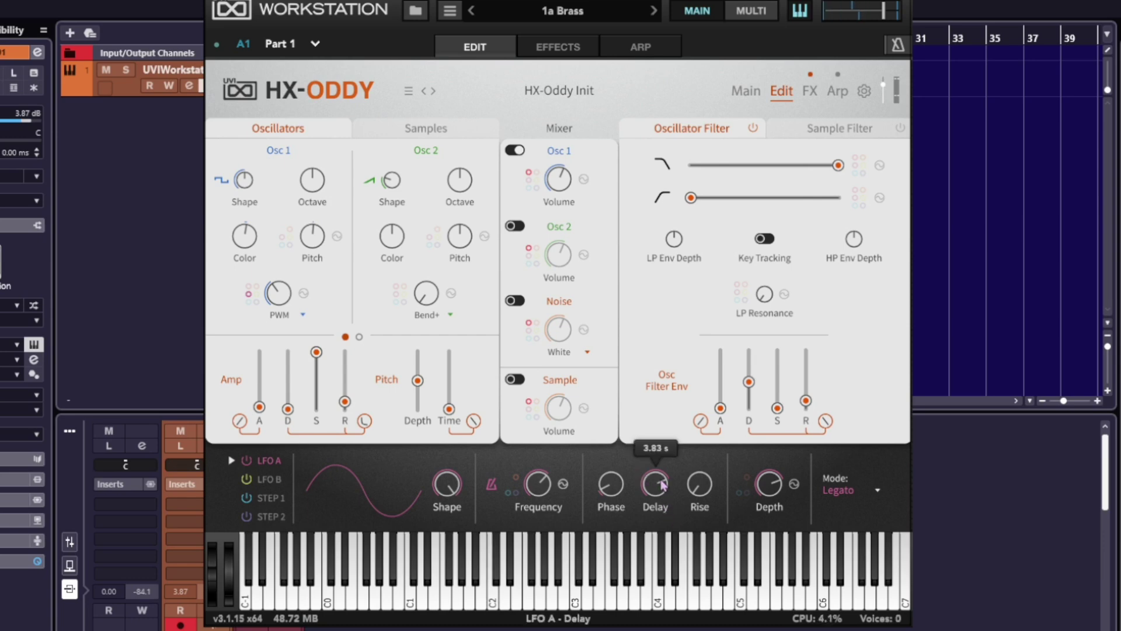
mouse_move(710, 496)
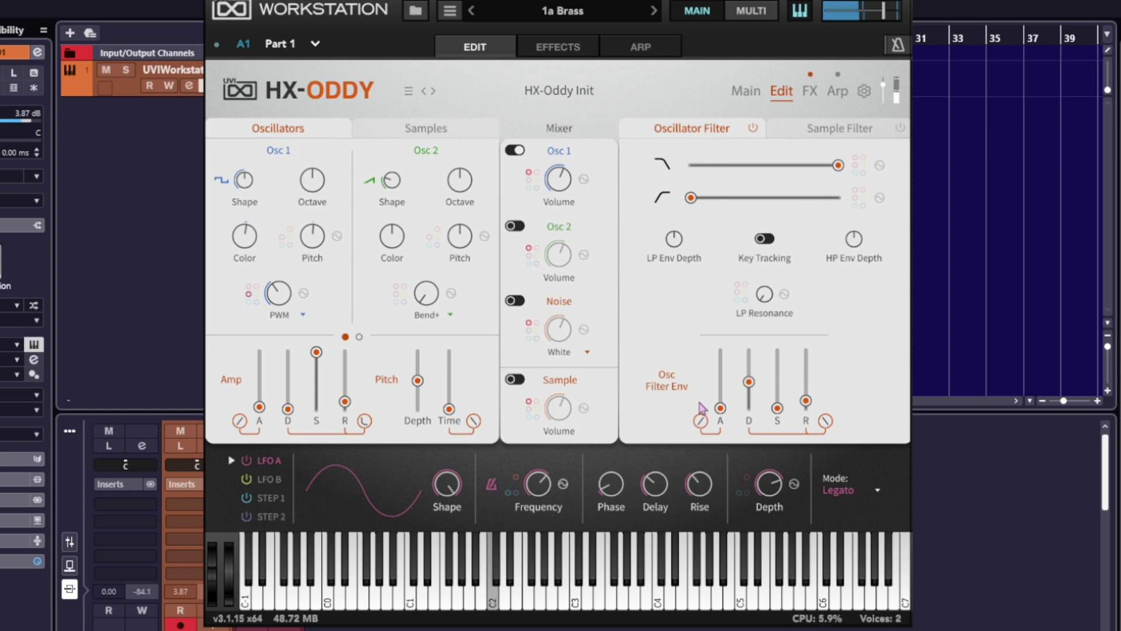
mouse_move(703, 425)
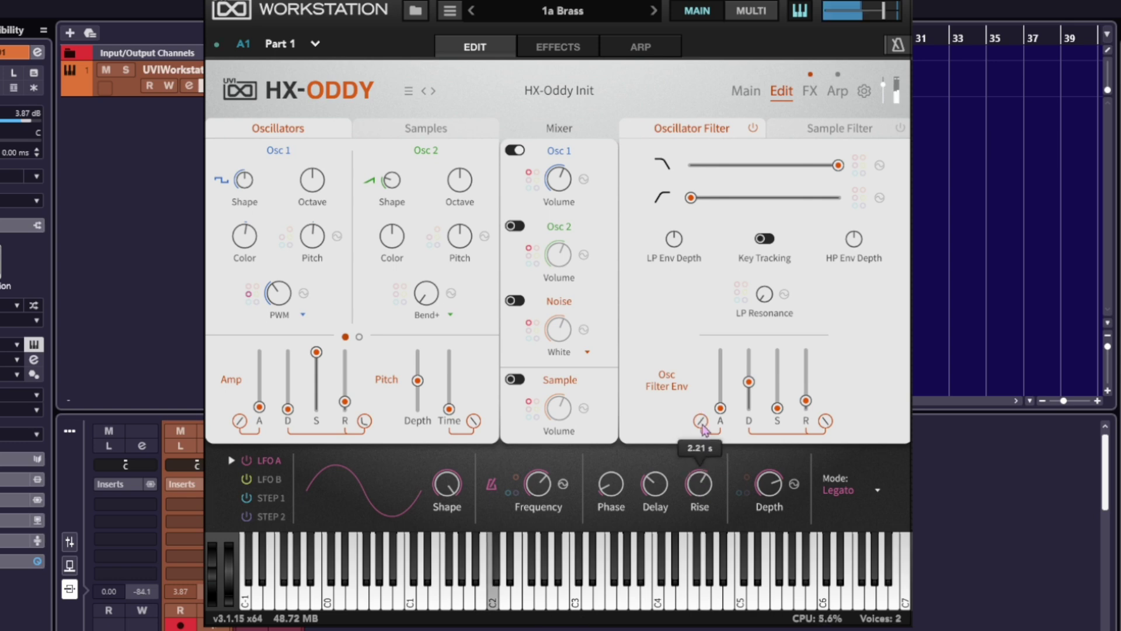
left_click_drag(699, 485, 703, 442)
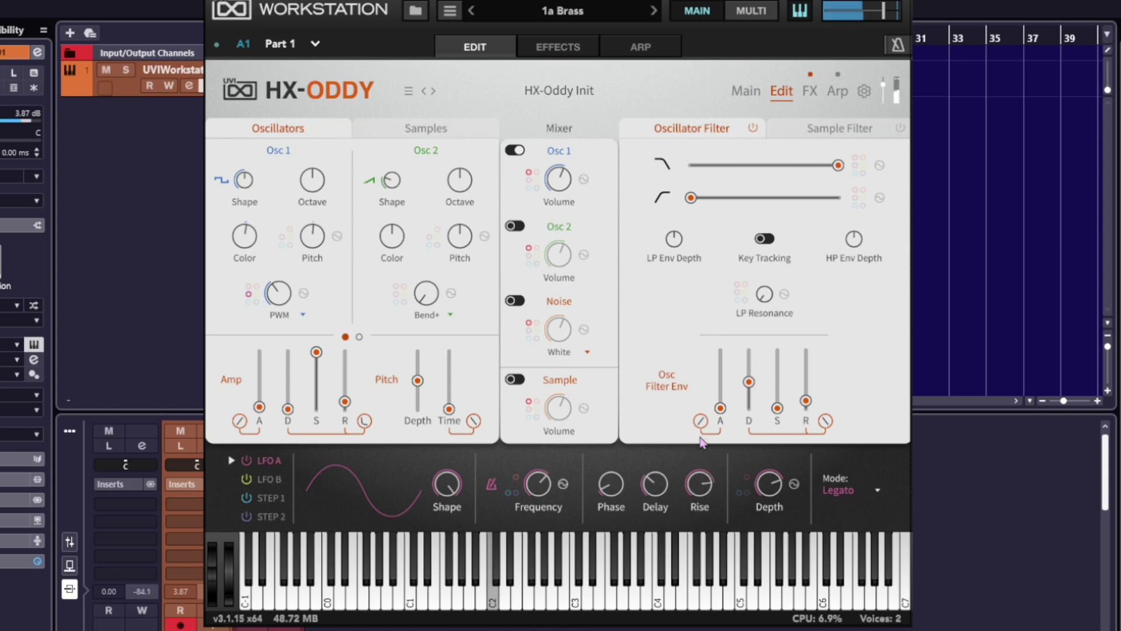
mouse_move(705, 488)
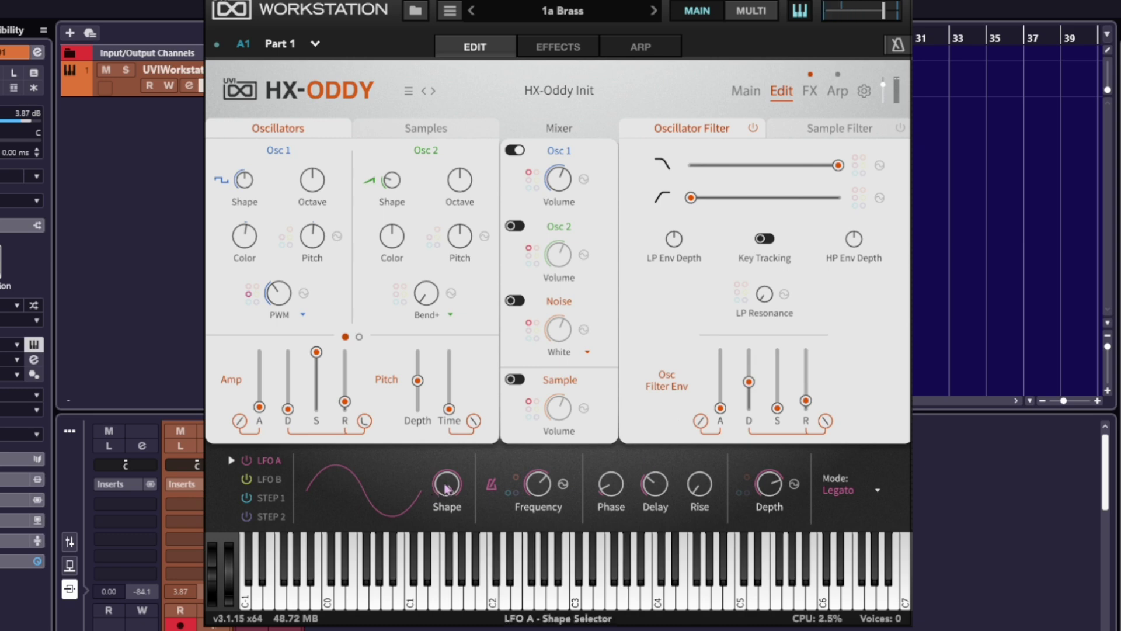
Step: Audition square and saw shapes for LFO A and return it to the sine wave
scroll(446, 483, "down", 2)
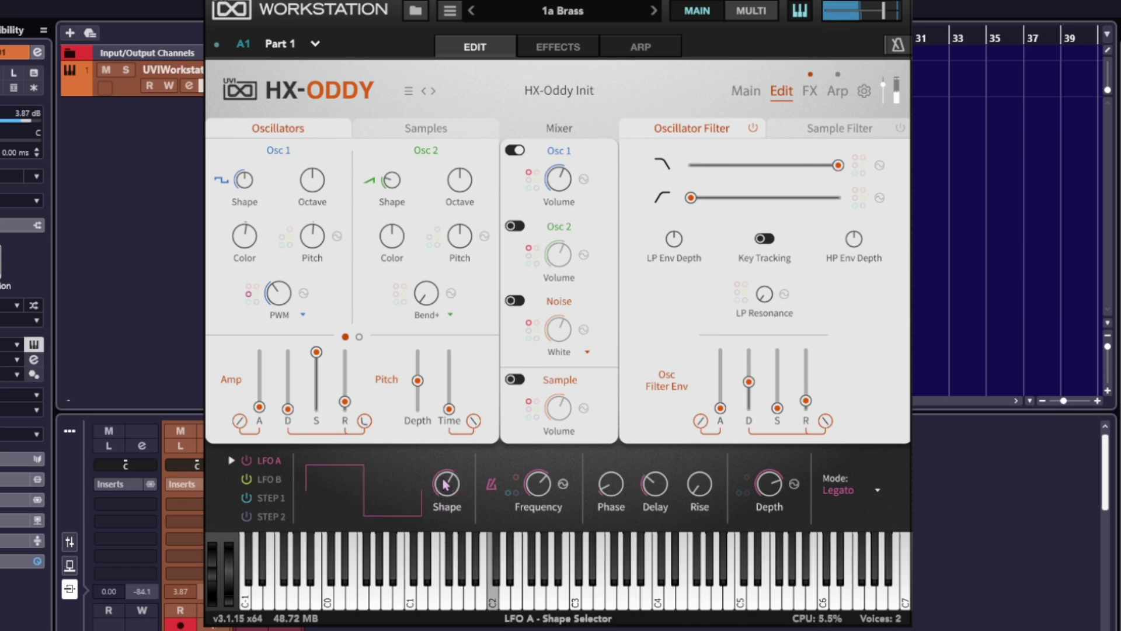
scroll(447, 483, "up", 1)
scroll(451, 491, "up", 1)
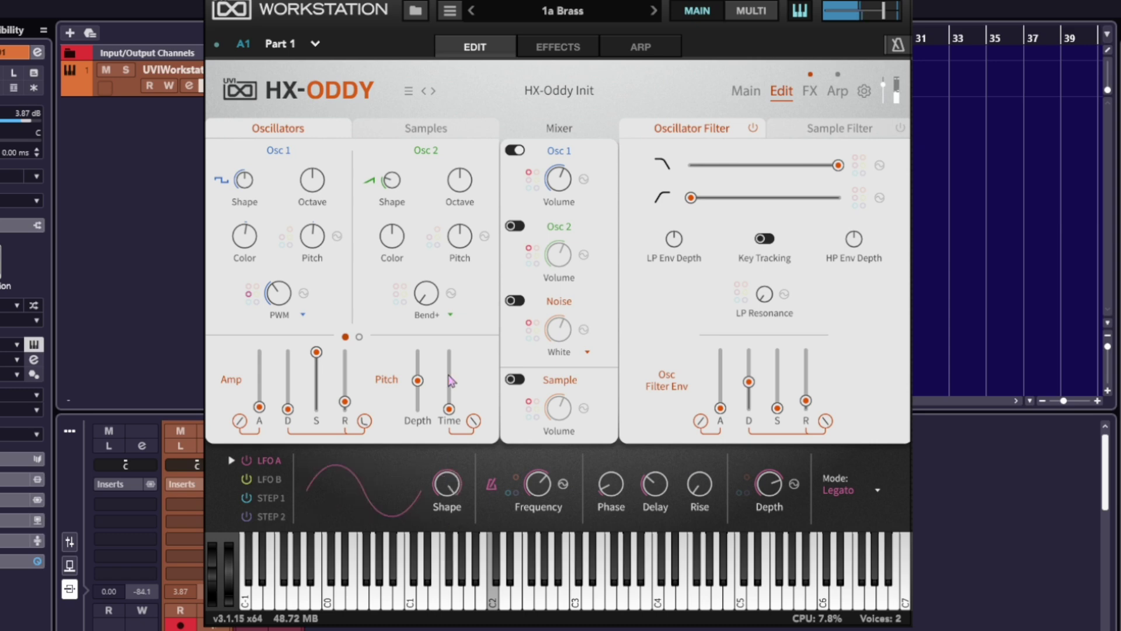
scroll(455, 483, "down", 2)
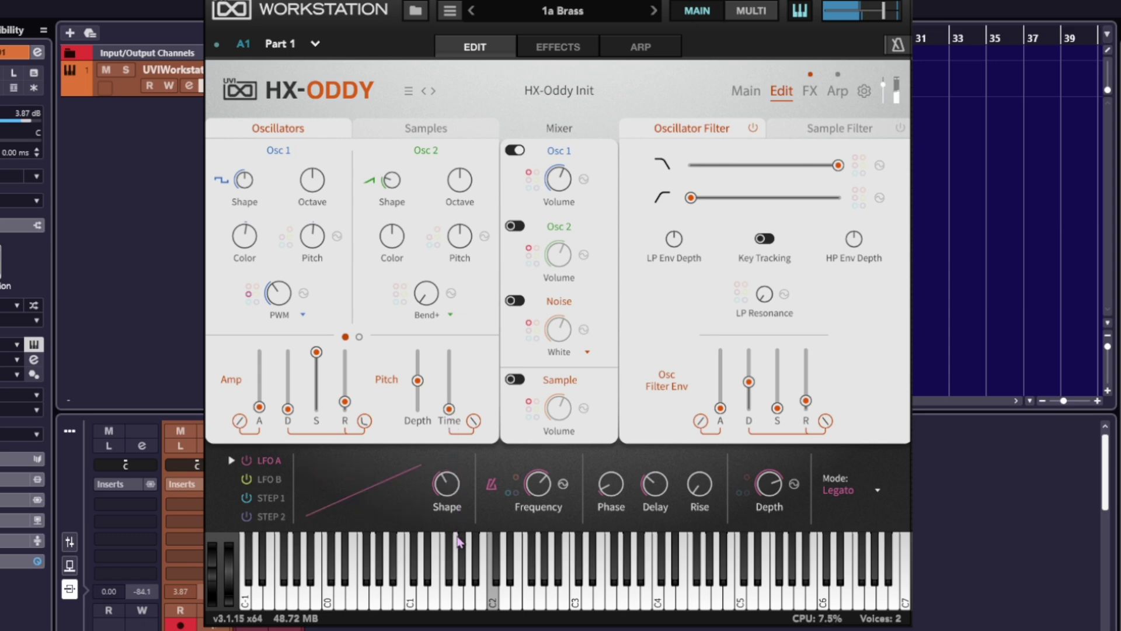
left_click_drag(447, 485, 449, 450)
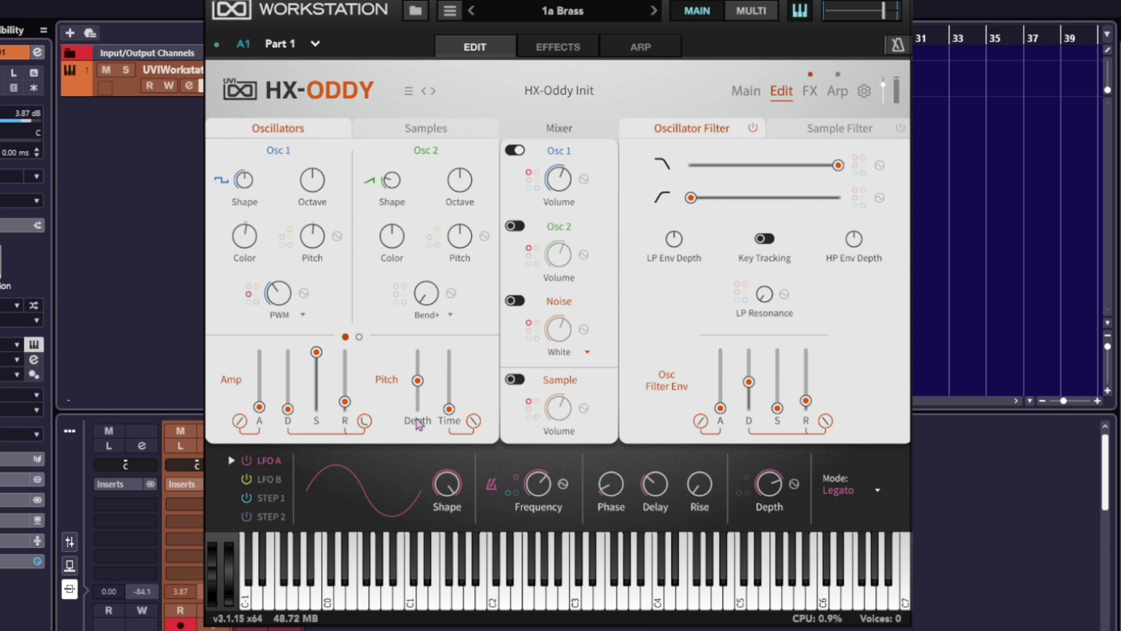
Step: Replace LFO A with Step Mod 1, at a high positive amount, as the modulator of Osc 1's phase distortion amount
left_click(305, 294)
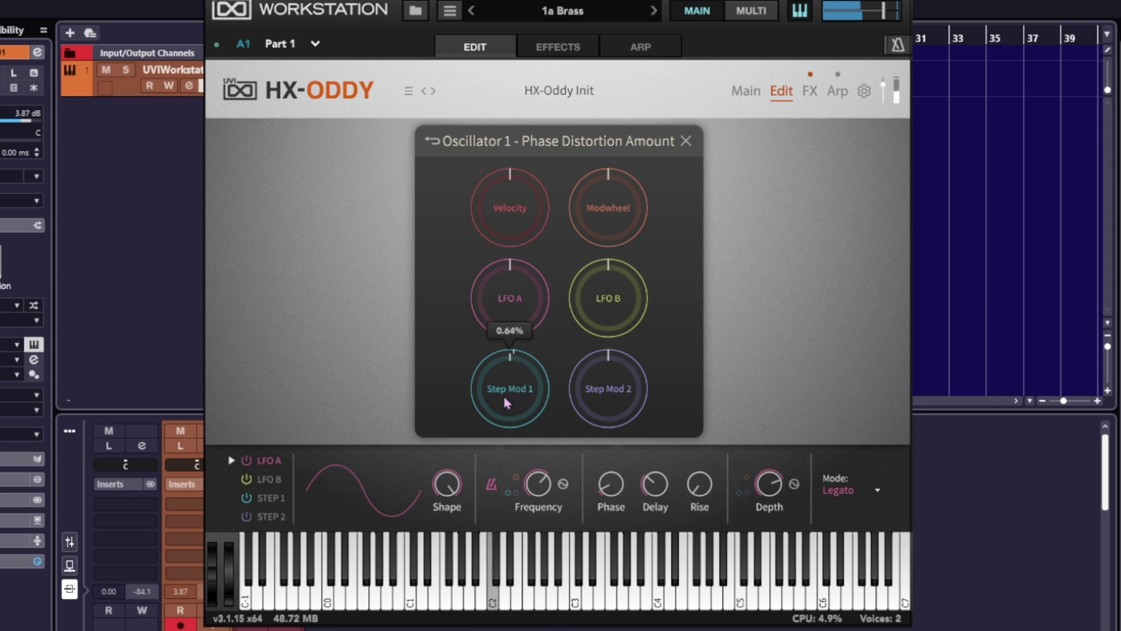
left_click_drag(503, 394, 513, 292)
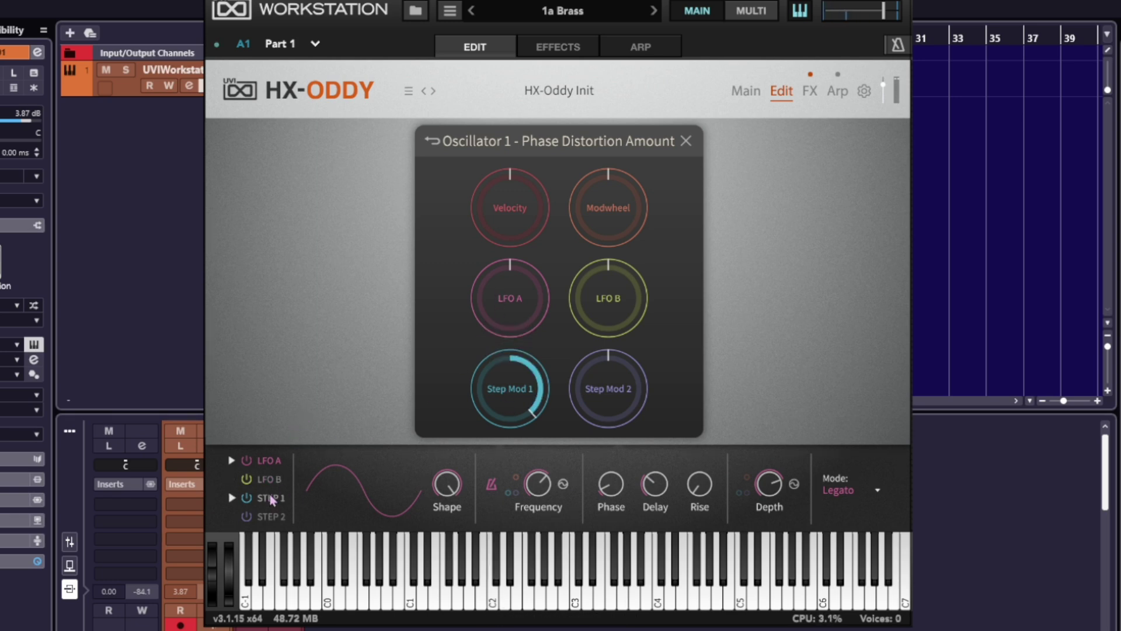
left_click(686, 142)
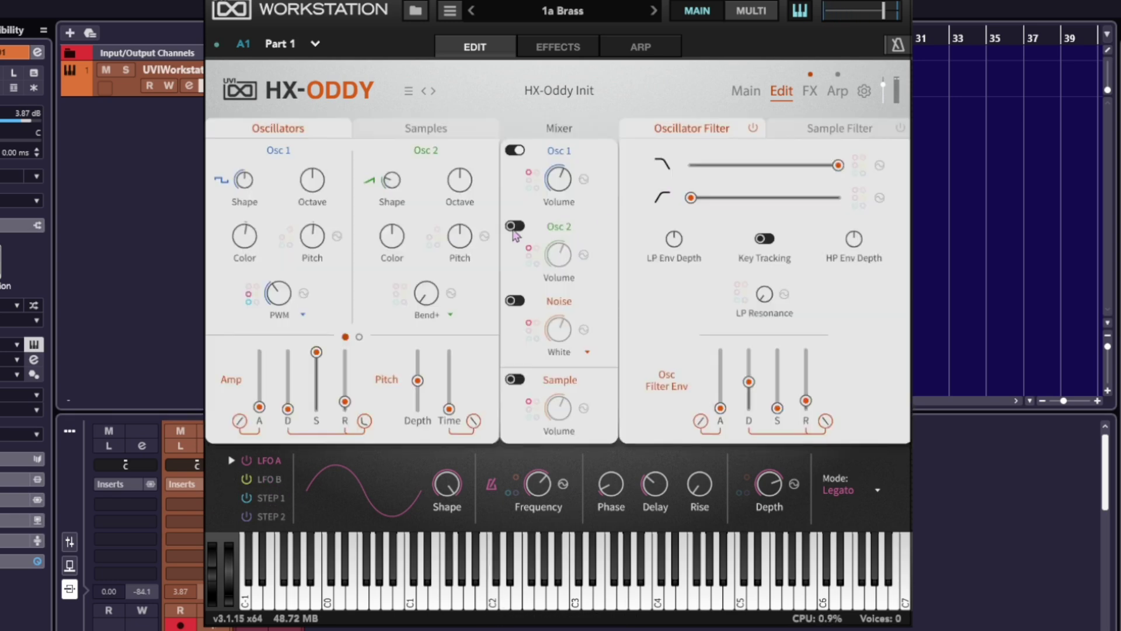
left_click(304, 294)
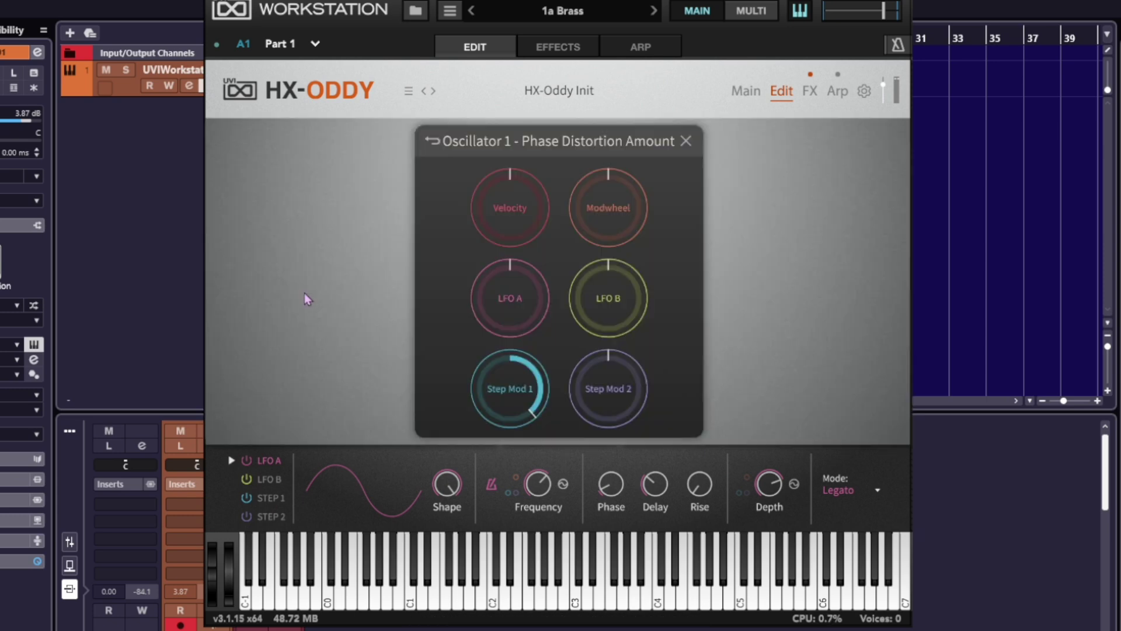
left_click(686, 141)
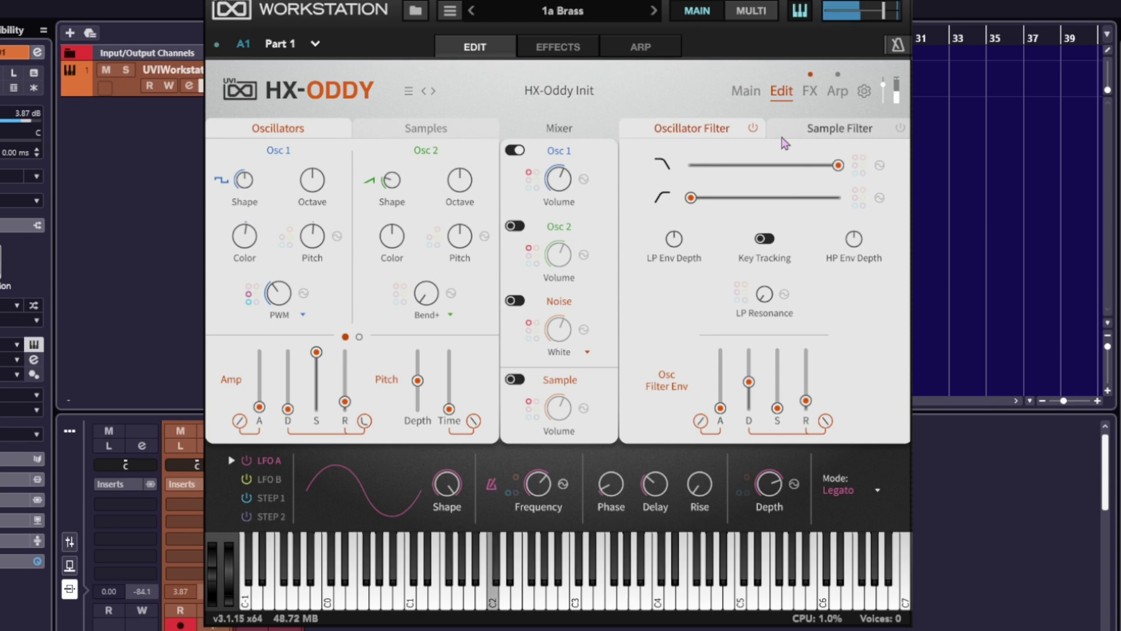
Step: Lower the oscillator filter's low-pass frequency to well below half its range and modulate it with Step Mod 1 at a high positive amount
mouse_move(835, 169)
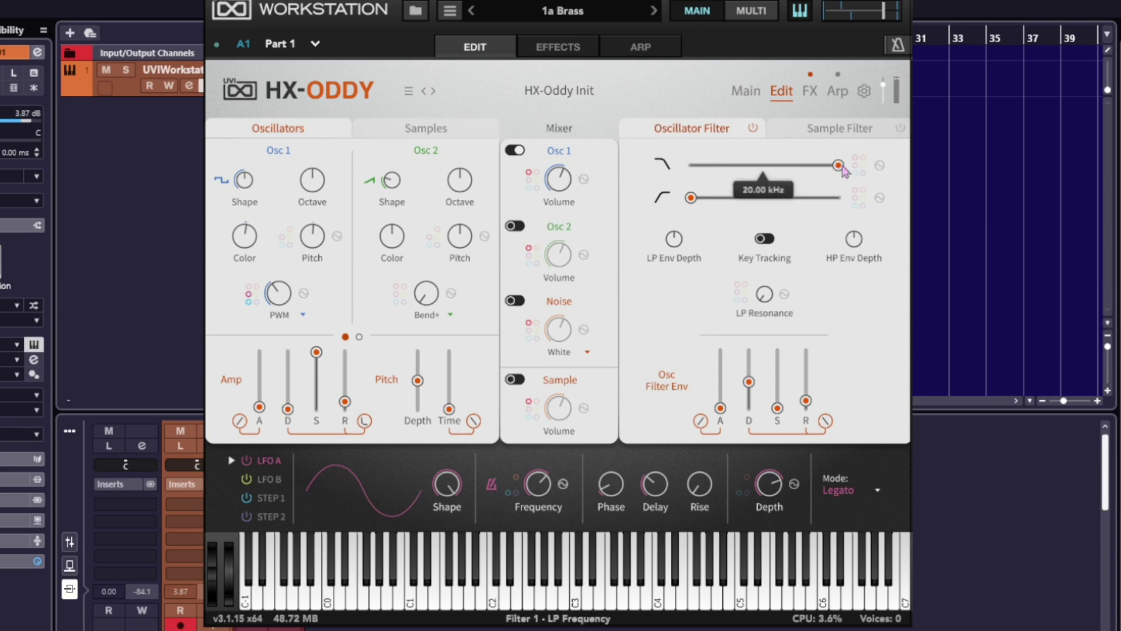
left_click_drag(839, 168, 743, 167)
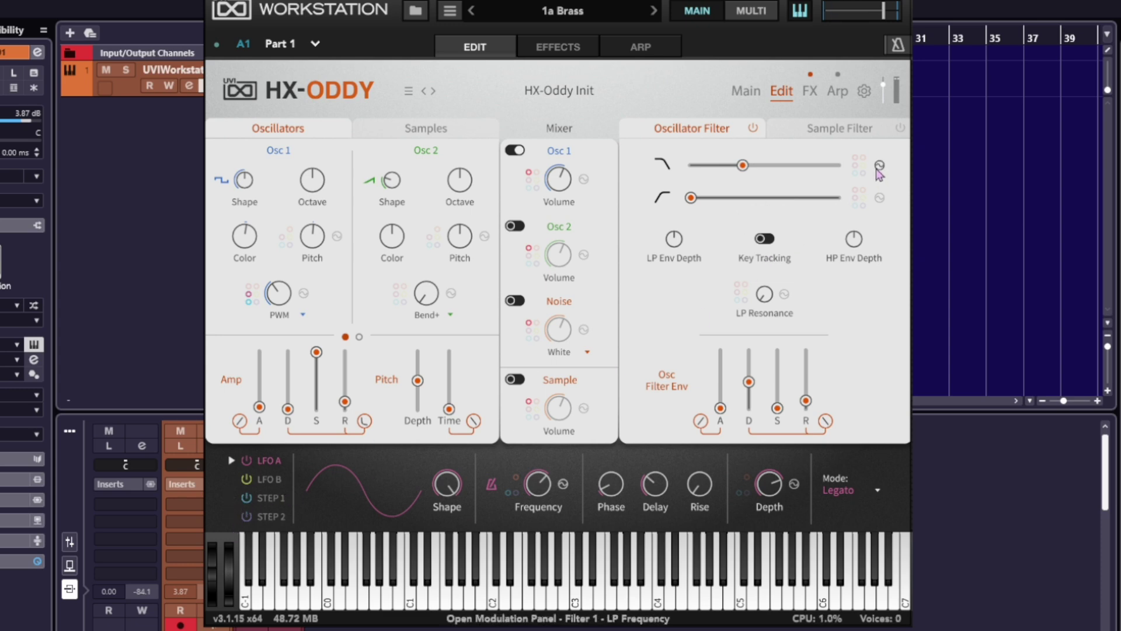
left_click(880, 166)
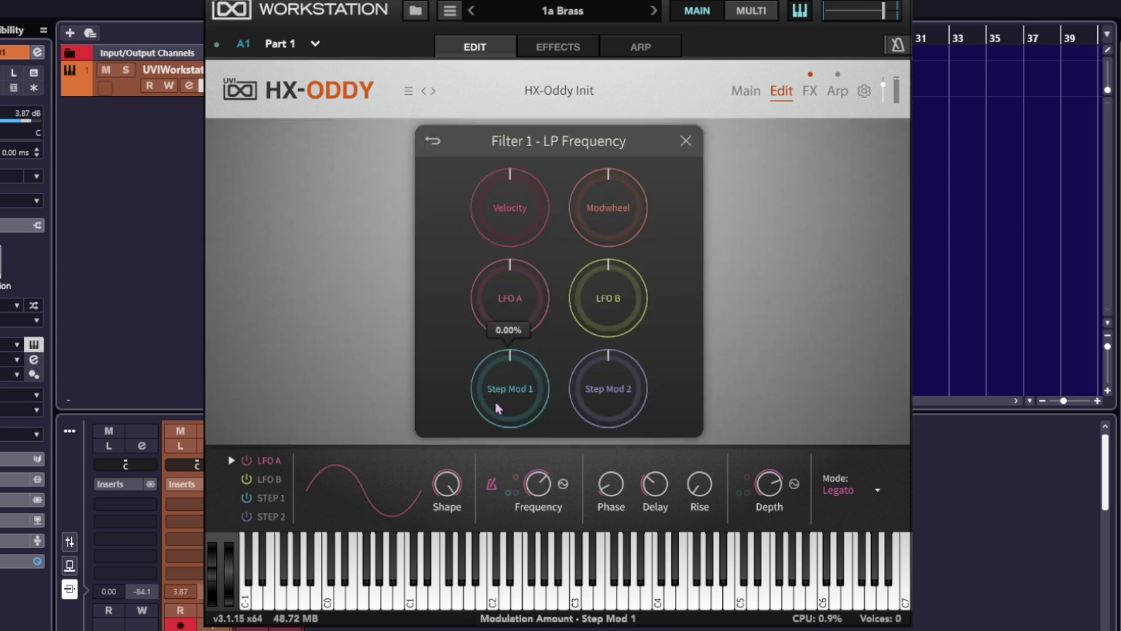
left_click_drag(503, 351, 498, 338)
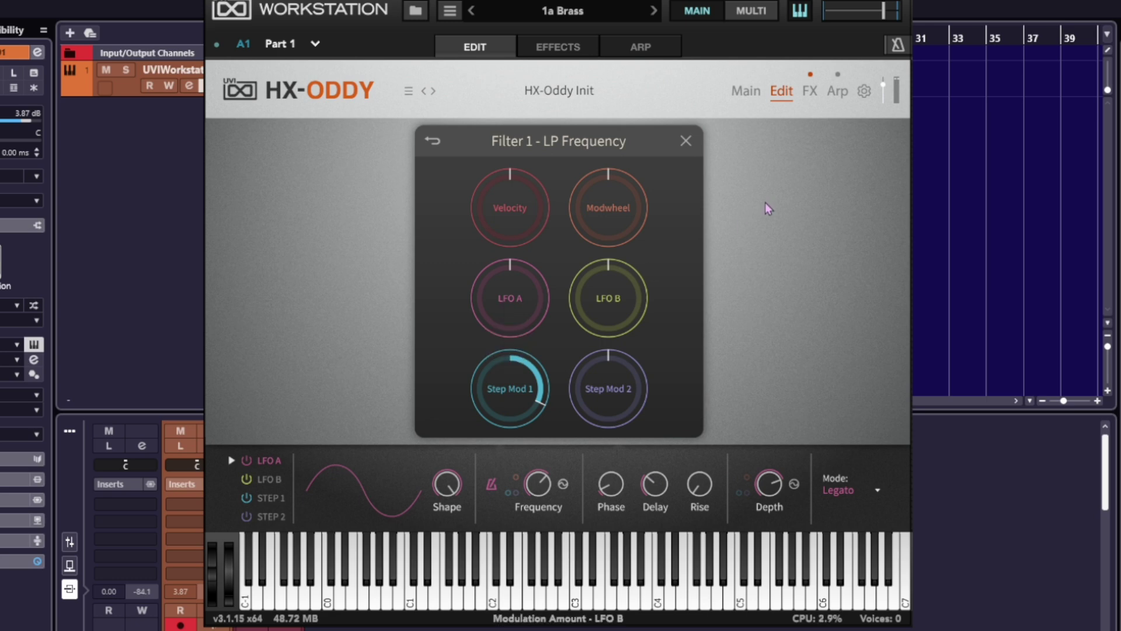
left_click(704, 146)
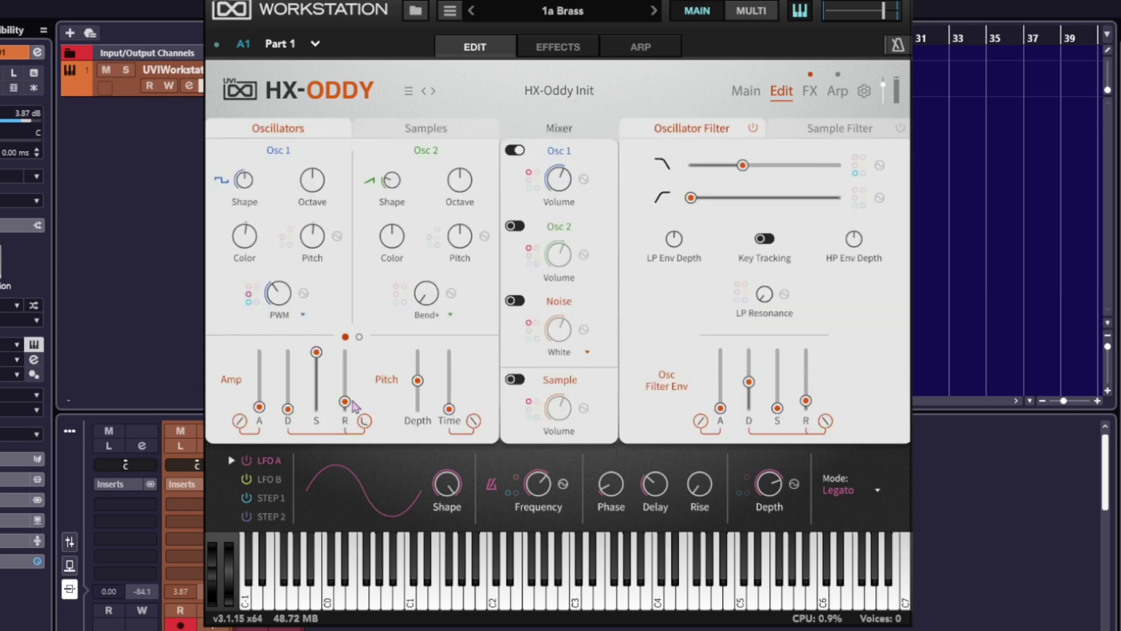
Step: Show Step Mod 1 and draw an uneven 16-step pattern with mixed bar heights and several empty steps
left_click(268, 499)
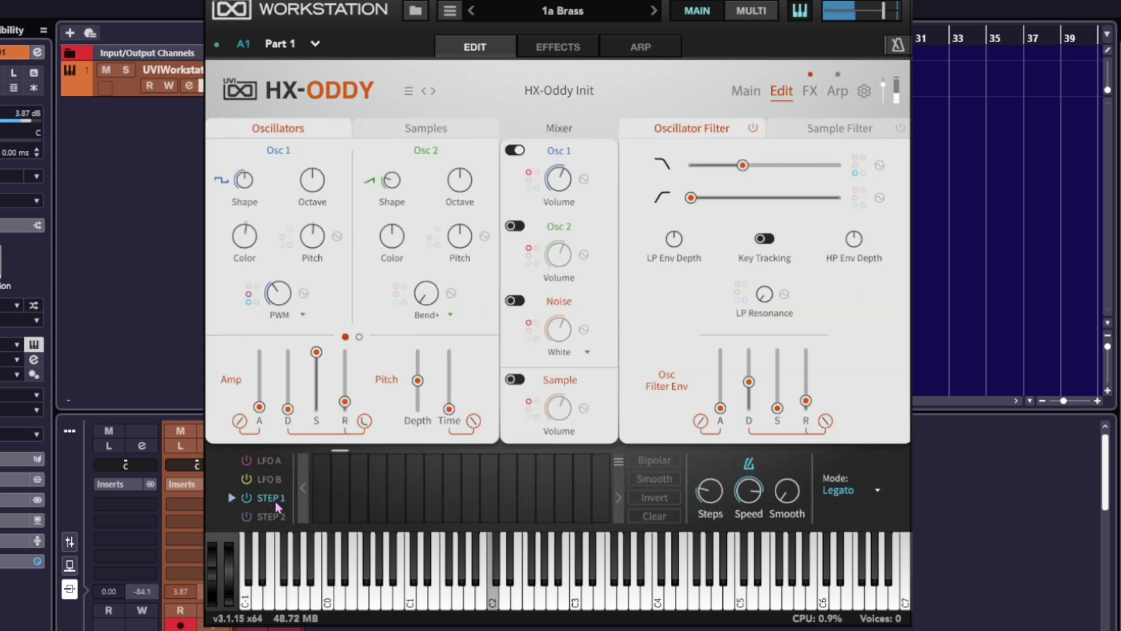
mouse_move(318, 515)
left_mouse_down()
mouse_move(319, 498)
mouse_move(377, 479)
left_mouse_up()
left_click(414, 480)
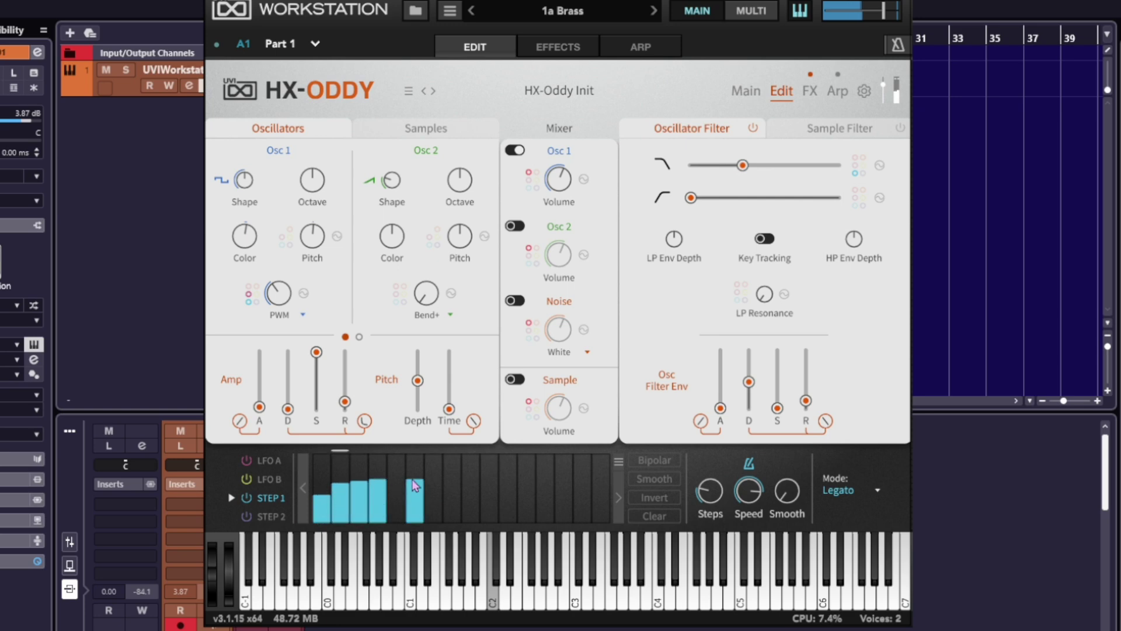
left_click(453, 496)
left_click_drag(489, 496, 490, 485)
left_click(545, 475)
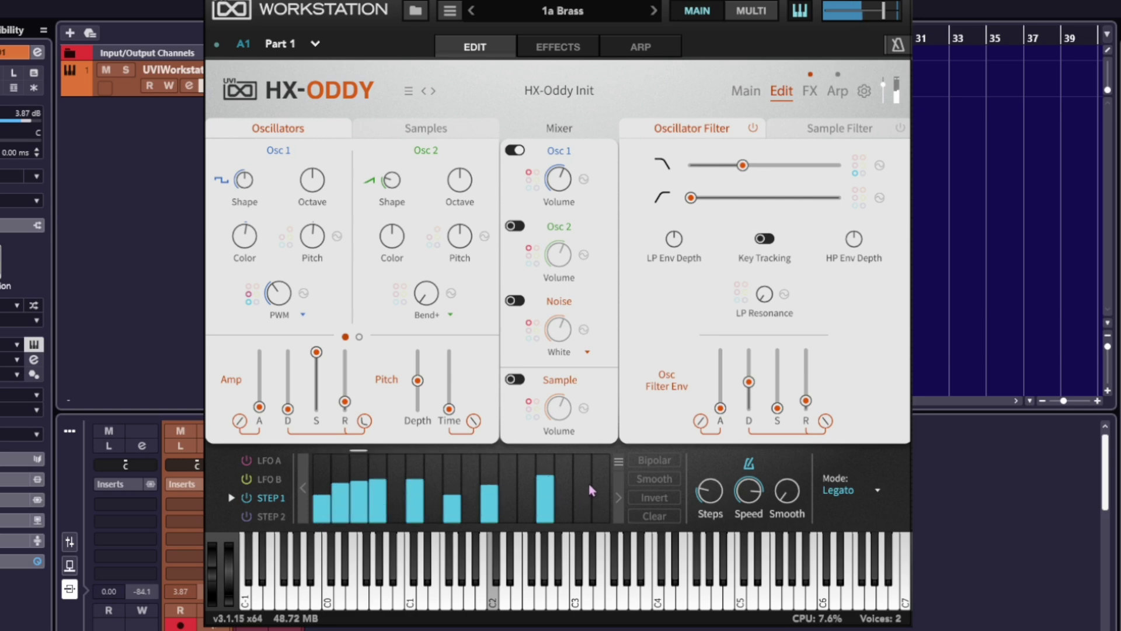
left_click(608, 501)
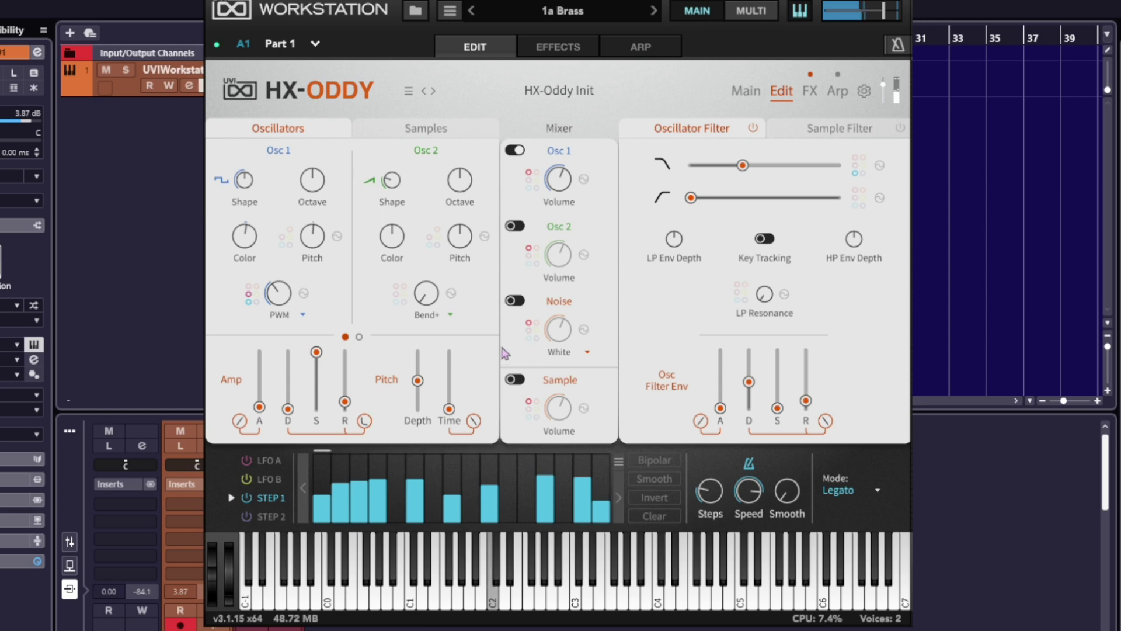
Step: Raise Step Mod 1's step count in stages to 52 and fill the added steps with curved rises and falls
left_click_drag(711, 493, 696, 442)
mouse_move(477, 509)
left_mouse_down()
mouse_move(552, 500)
mouse_move(607, 514)
left_mouse_up()
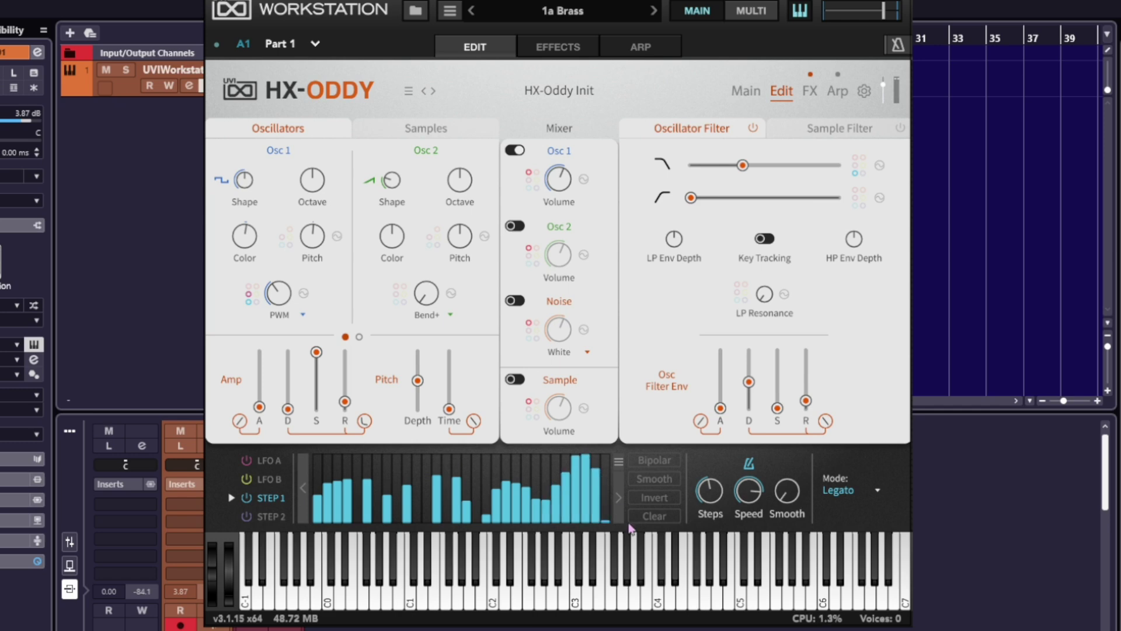
scroll(702, 504, "up", 10)
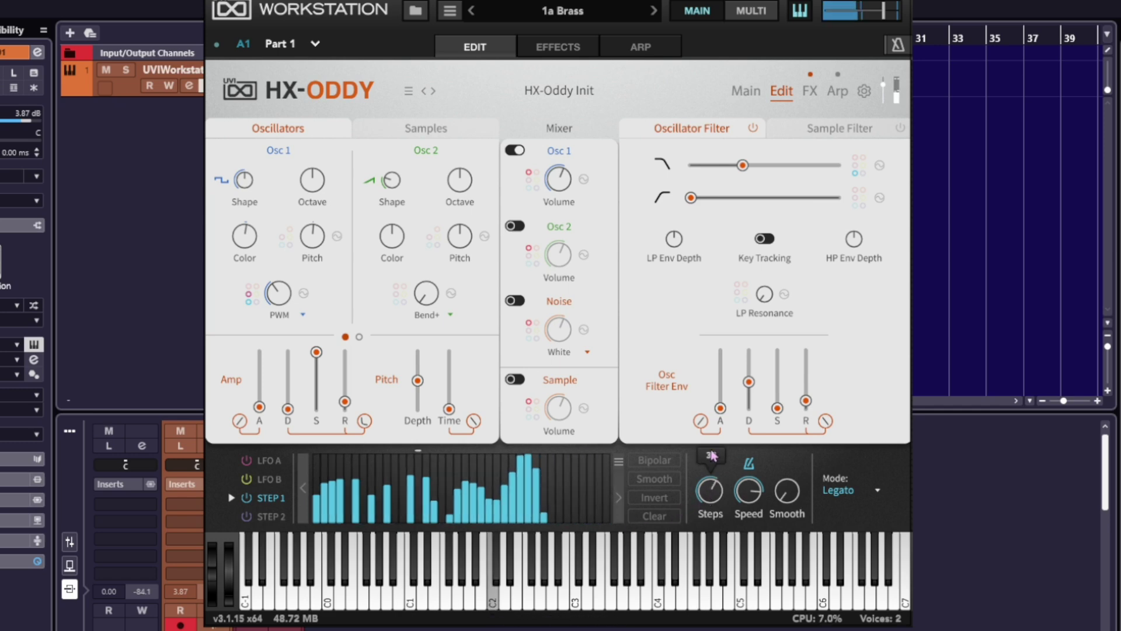
mouse_move(553, 491)
left_mouse_down()
mouse_move(599, 491)
mouse_move(542, 501)
left_mouse_up()
mouse_move(442, 485)
left_mouse_down()
mouse_move(374, 463)
mouse_move(306, 525)
left_mouse_up()
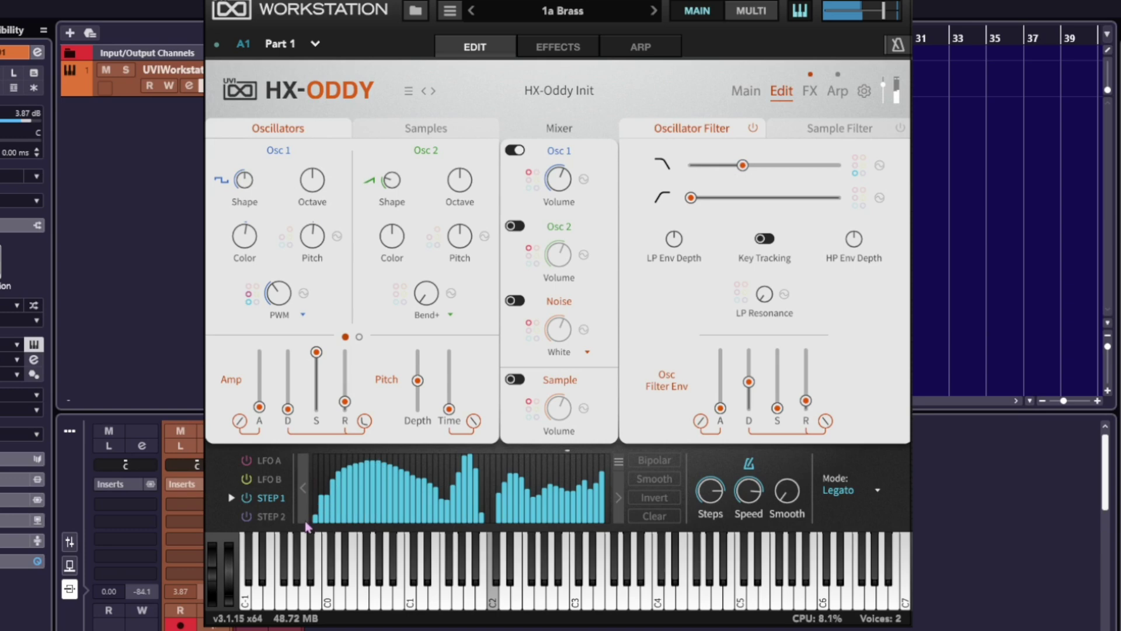
Step: Audition Step Mod 1's Smooth at about 93.8 ms, return it to 0 s, and slow its Speed to 1/16d
mouse_move(792, 496)
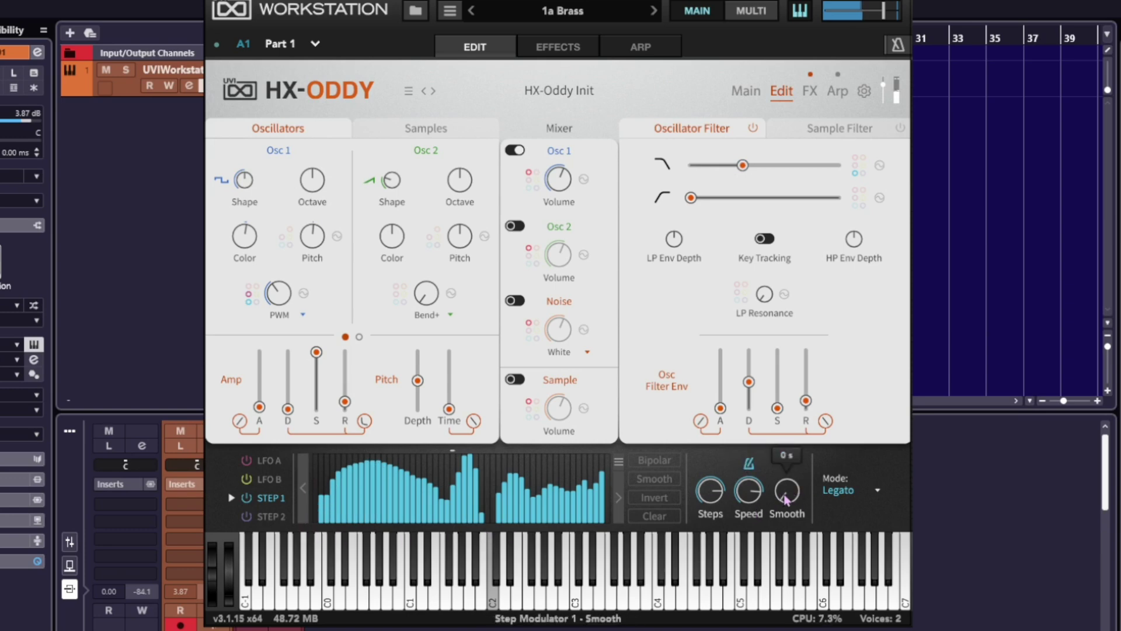
left_click_drag(786, 499, 781, 379)
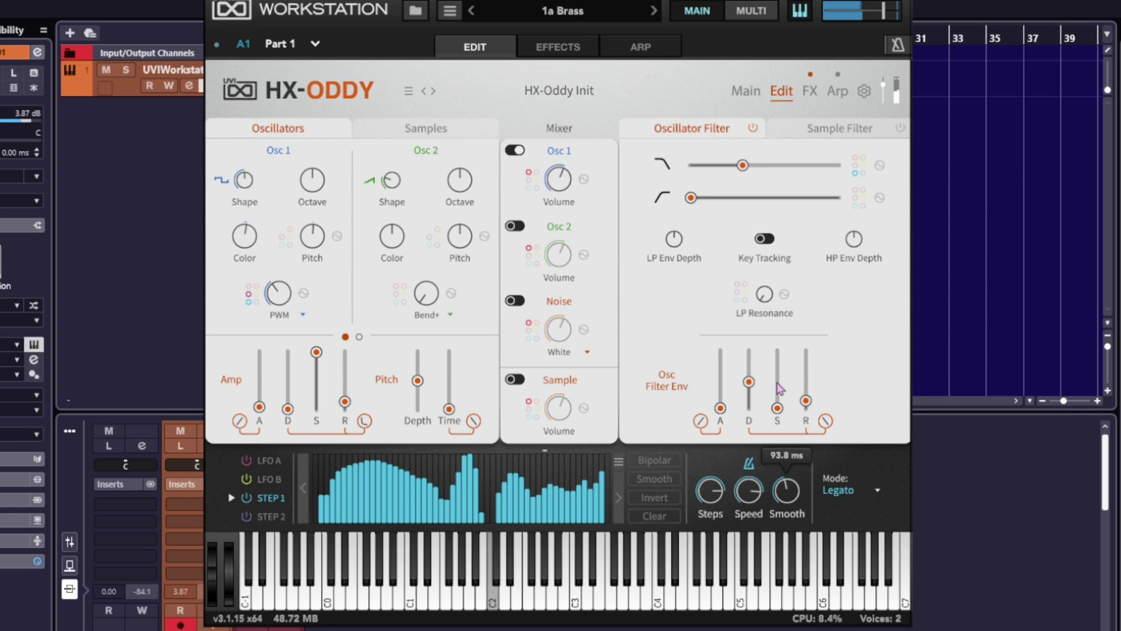
mouse_move(748, 492)
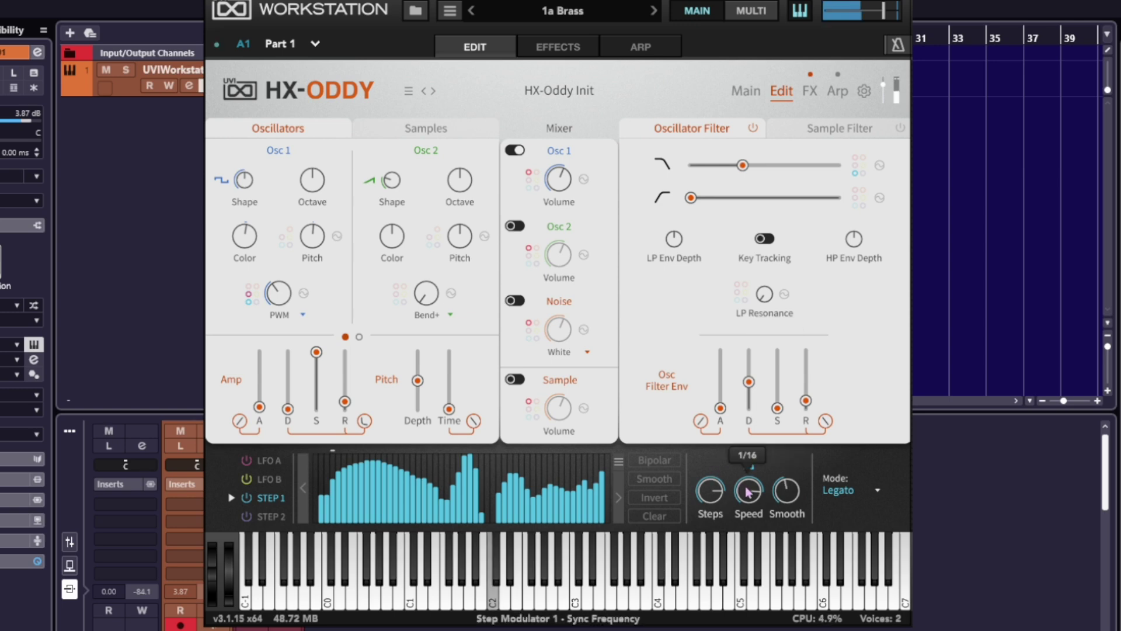
left_click_drag(749, 493, 758, 519)
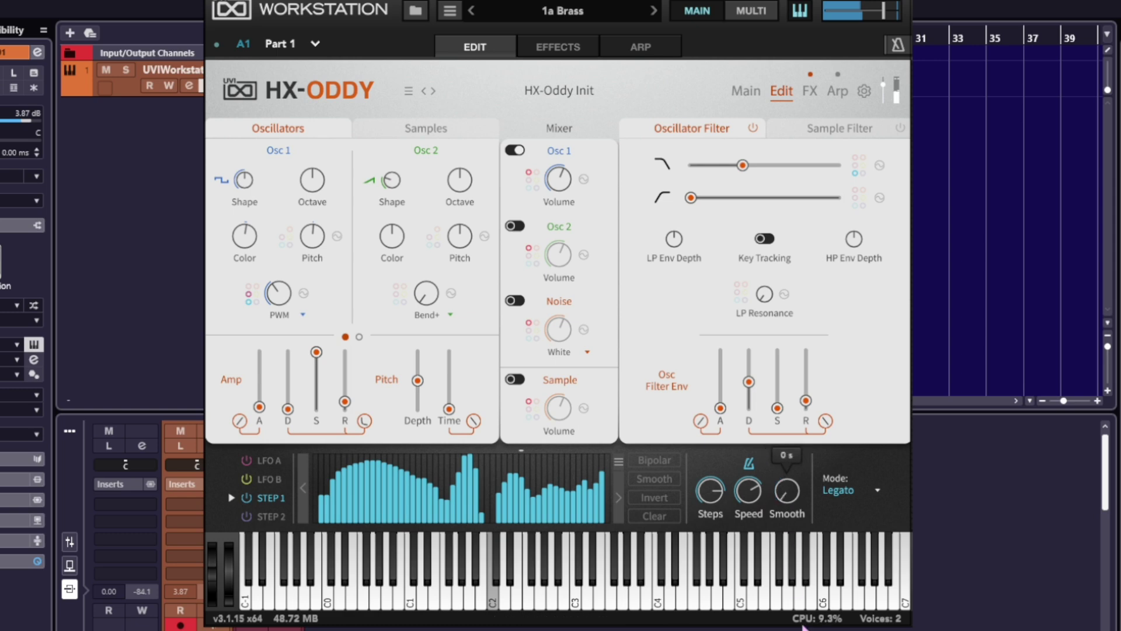
Step: Redraw Step Mod 1's pattern with falling clusters, gaps and isolated tall steps, and raise its Speed to a faster synced rate
mouse_move(569, 508)
left_mouse_down()
mouse_move(444, 514)
mouse_move(324, 490)
mouse_move(315, 470)
mouse_move(417, 493)
left_mouse_up()
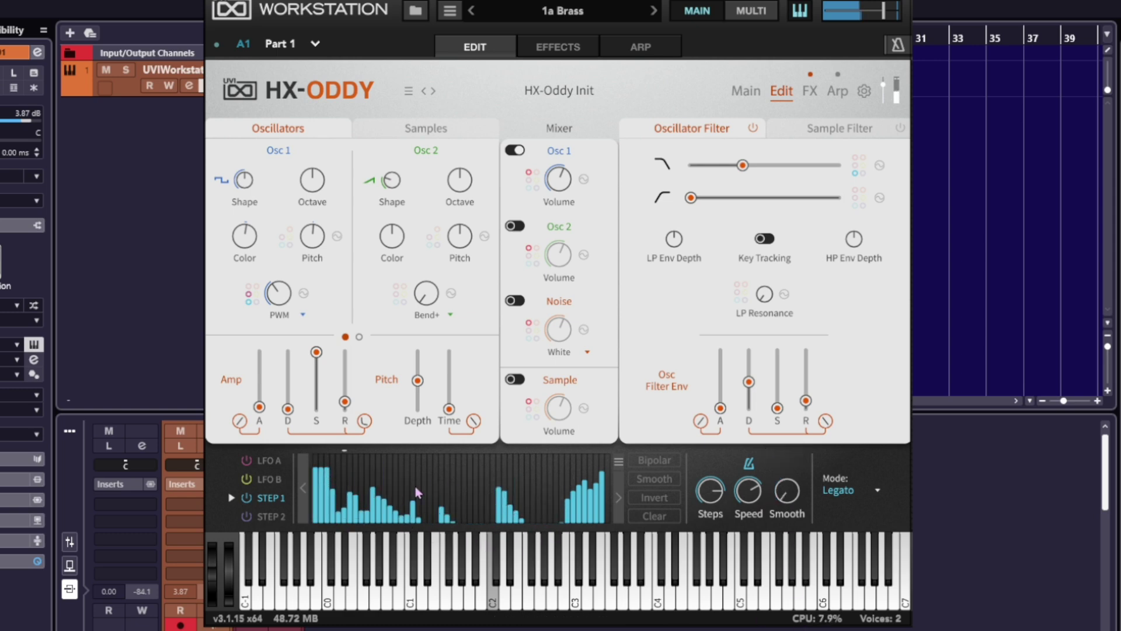
left_click(482, 471)
left_click(447, 471)
left_click(544, 483)
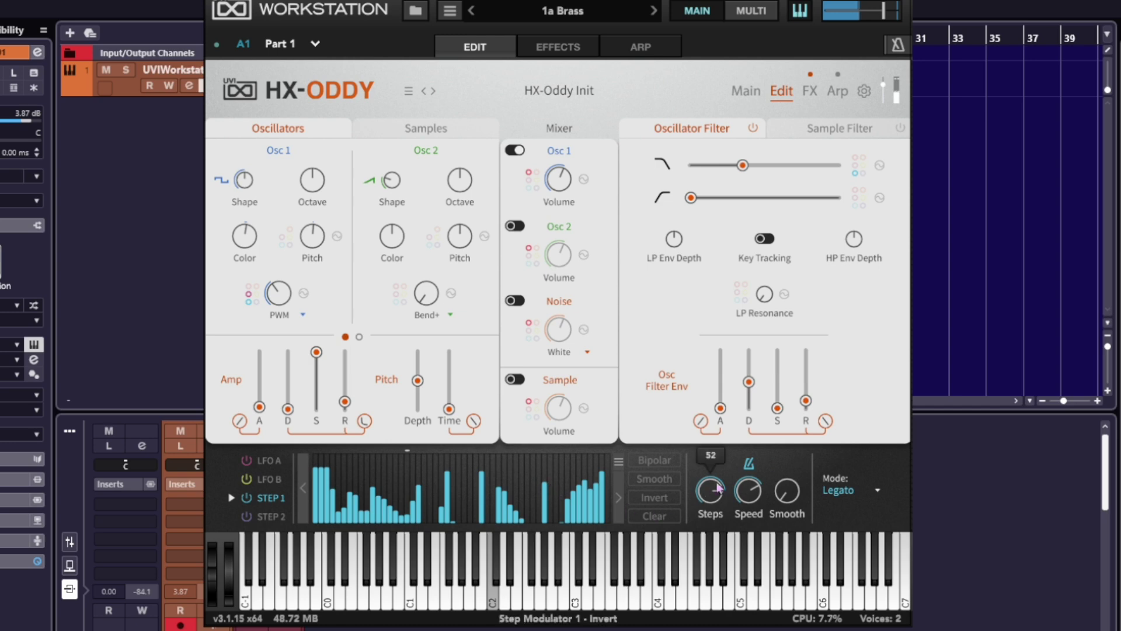
mouse_move(735, 494)
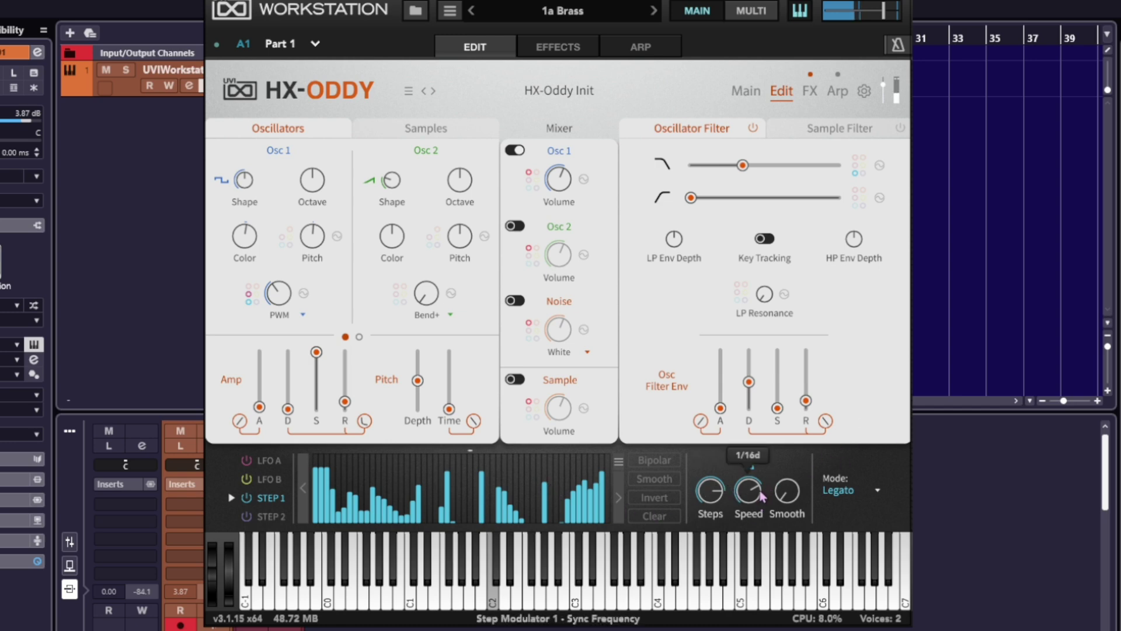
left_click_drag(748, 492, 760, 435)
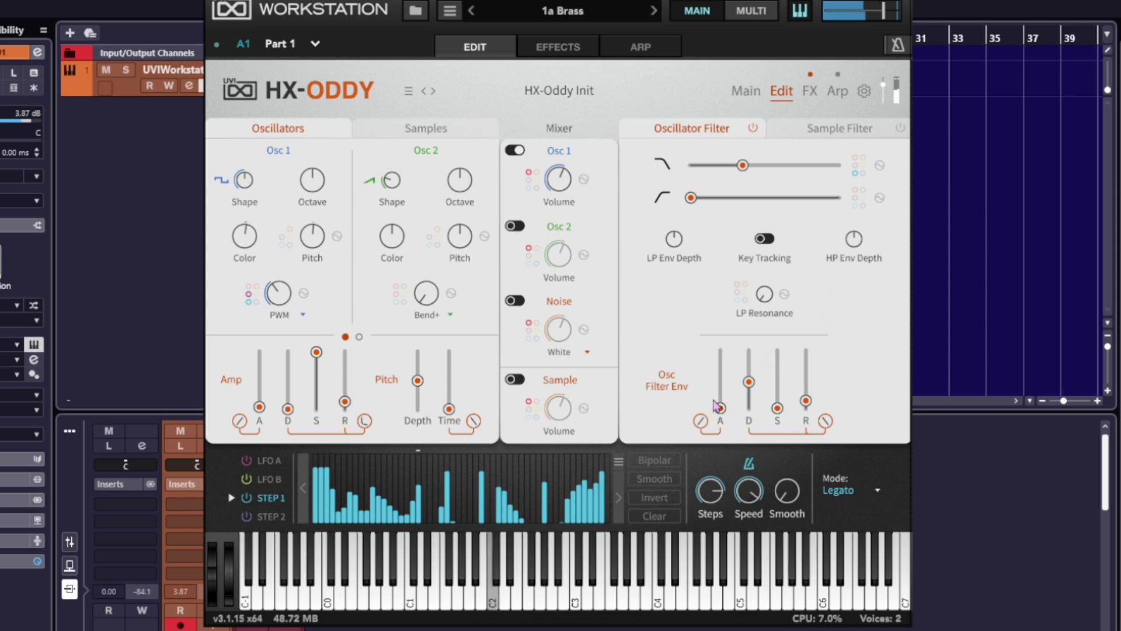
Step: Audition Step Mod 1's modulation amount on the low-pass frequency up to 100%, and raise the oscillator filter's low-pass frequency almost to maximum
left_click(859, 166)
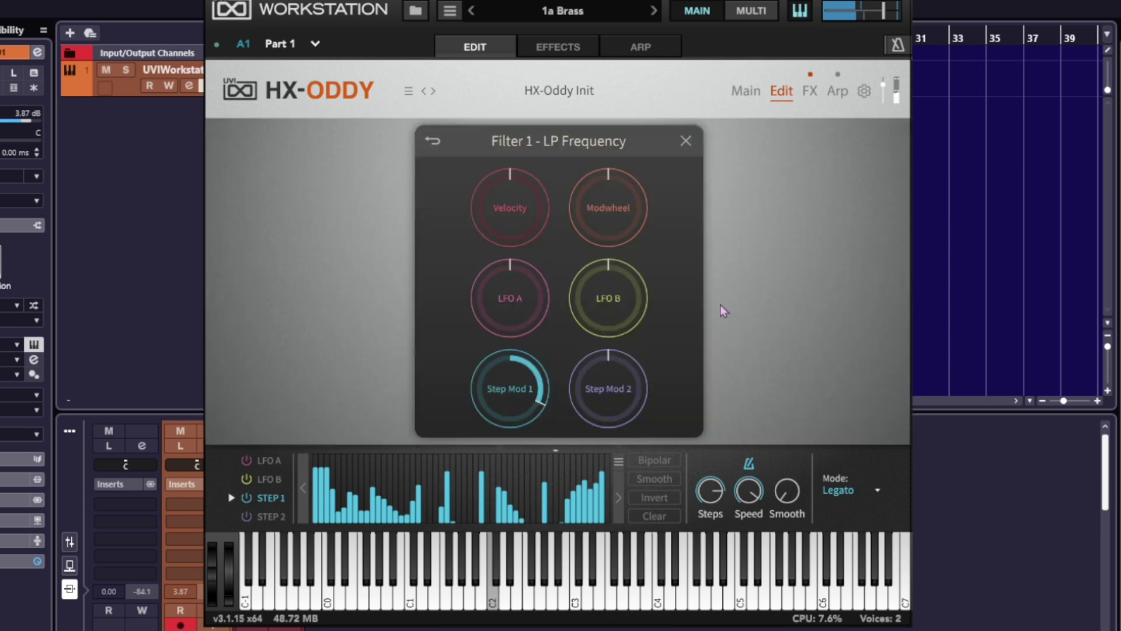
mouse_move(540, 390)
left_click_drag(541, 390, 536, 296)
mouse_move(509, 368)
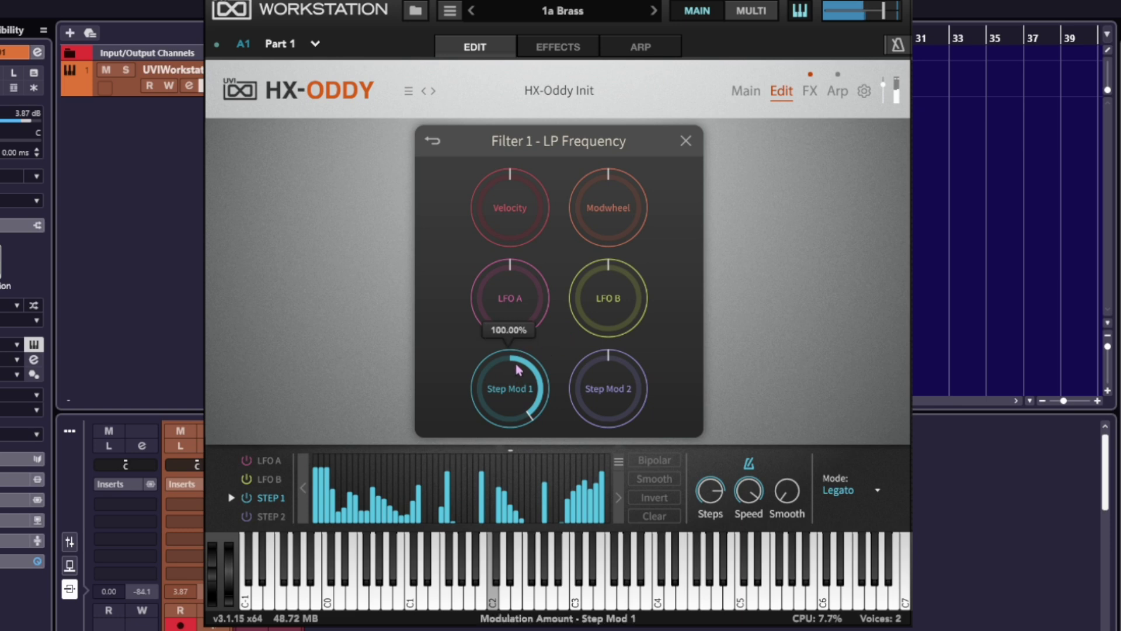
left_click_drag(516, 368, 517, 393)
left_click(685, 141)
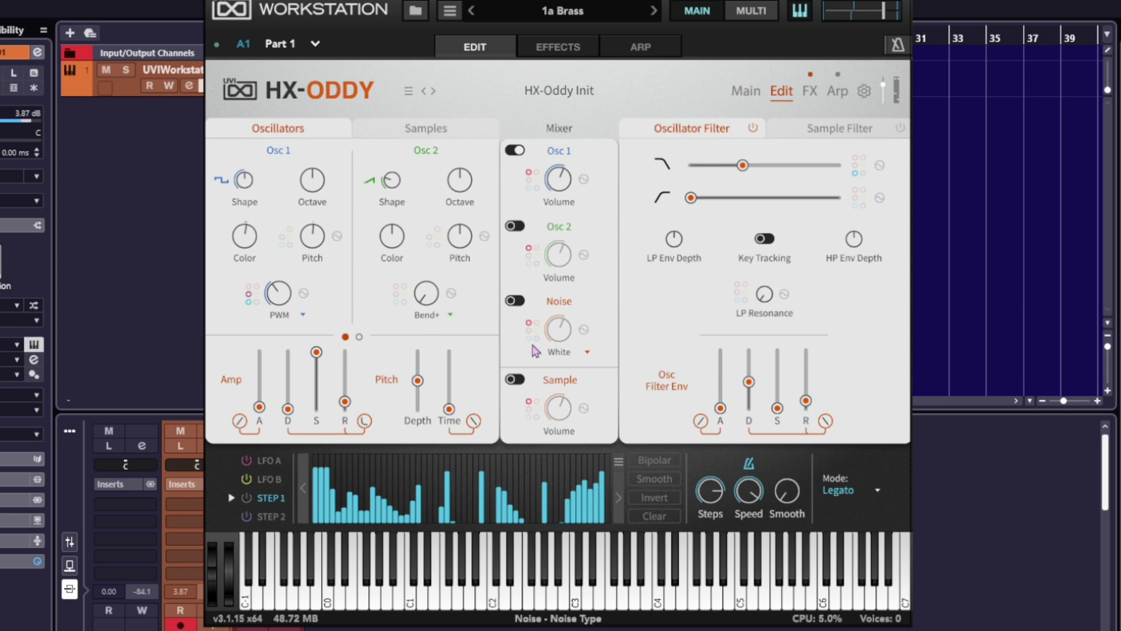
left_click_drag(743, 166, 834, 183)
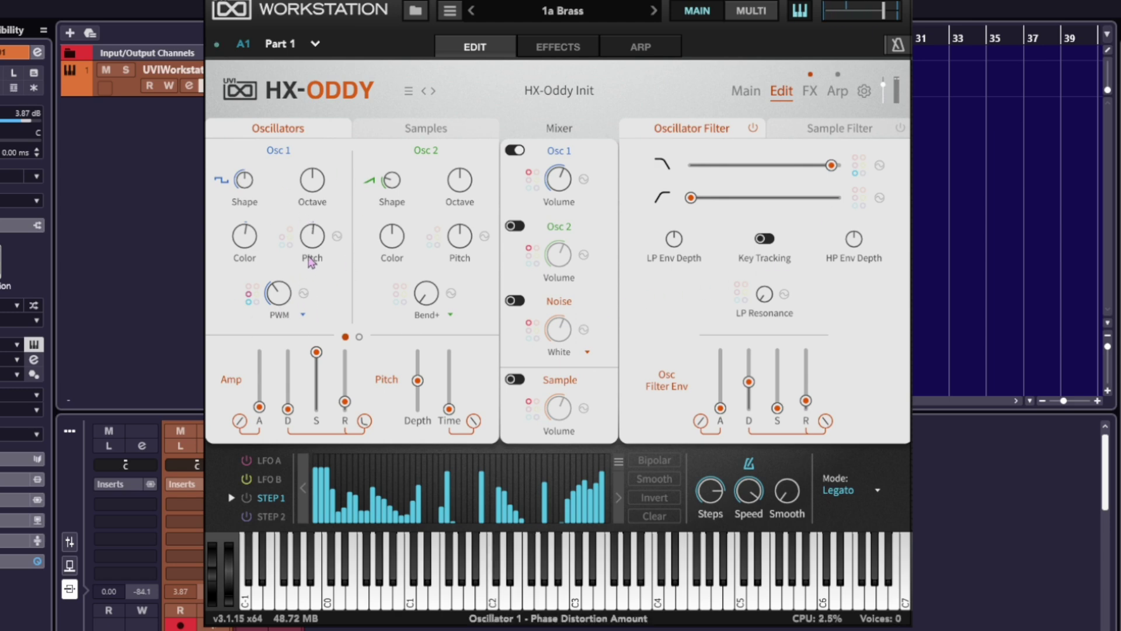
Step: Switch Osc 1's phase distortion to Bend+- and sweep its amount up to about 85% and back to about 45%
left_click(280, 316)
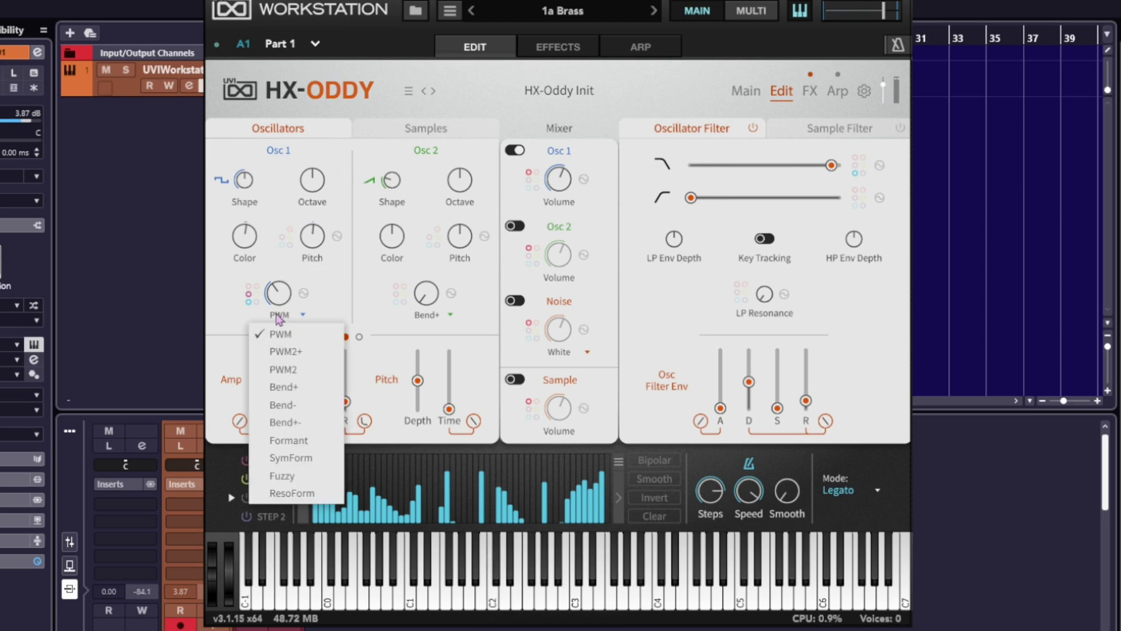
left_click(285, 423)
mouse_move(288, 281)
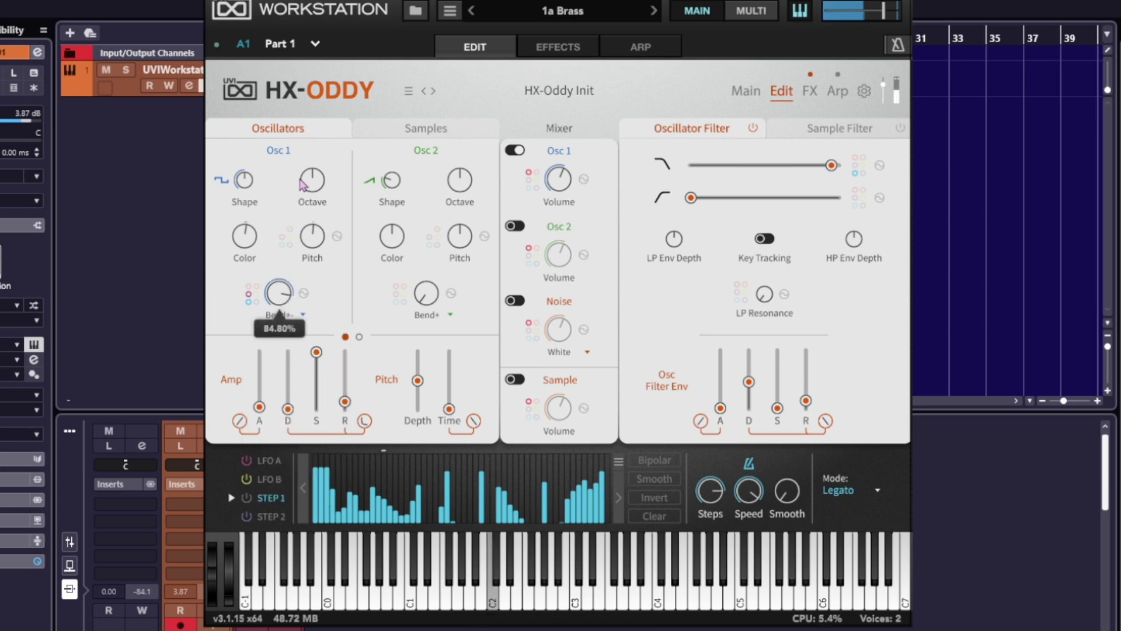
left_click_drag(302, 185, 287, 292)
Step: Switch Osc 1's phase distortion to Formant and sweep its amount, ending near 27%
left_click(286, 315)
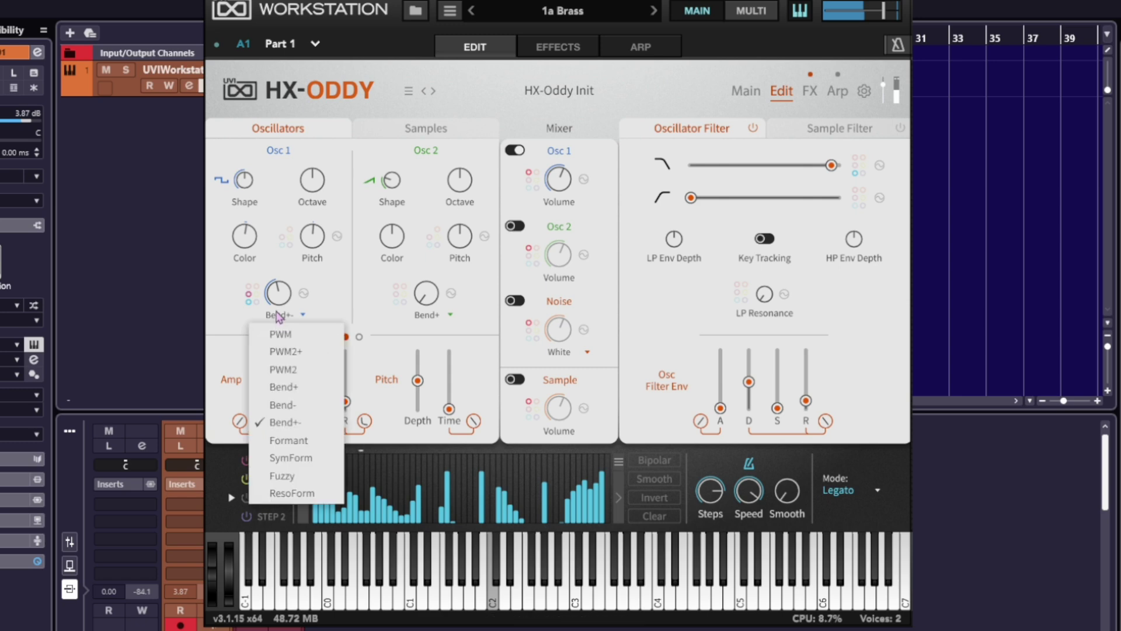
left_click(283, 441)
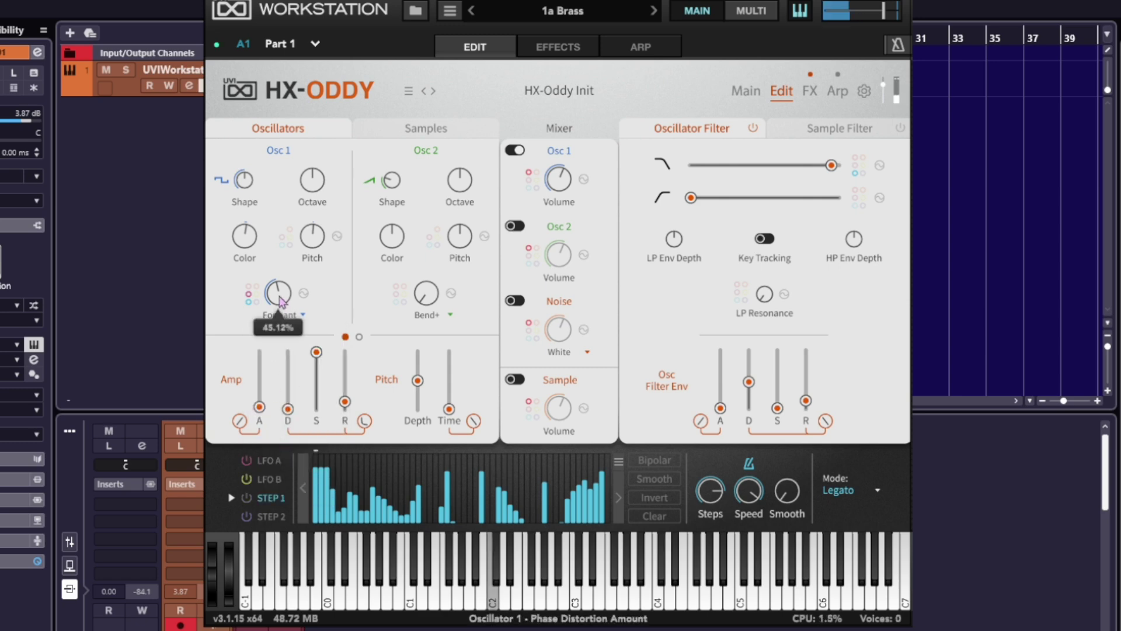
left_click_drag(279, 294, 292, 377)
mouse_move(292, 270)
left_mouse_down()
mouse_move(296, 189)
mouse_move(297, 258)
left_mouse_up()
left_click_drag(297, 385, 280, 347)
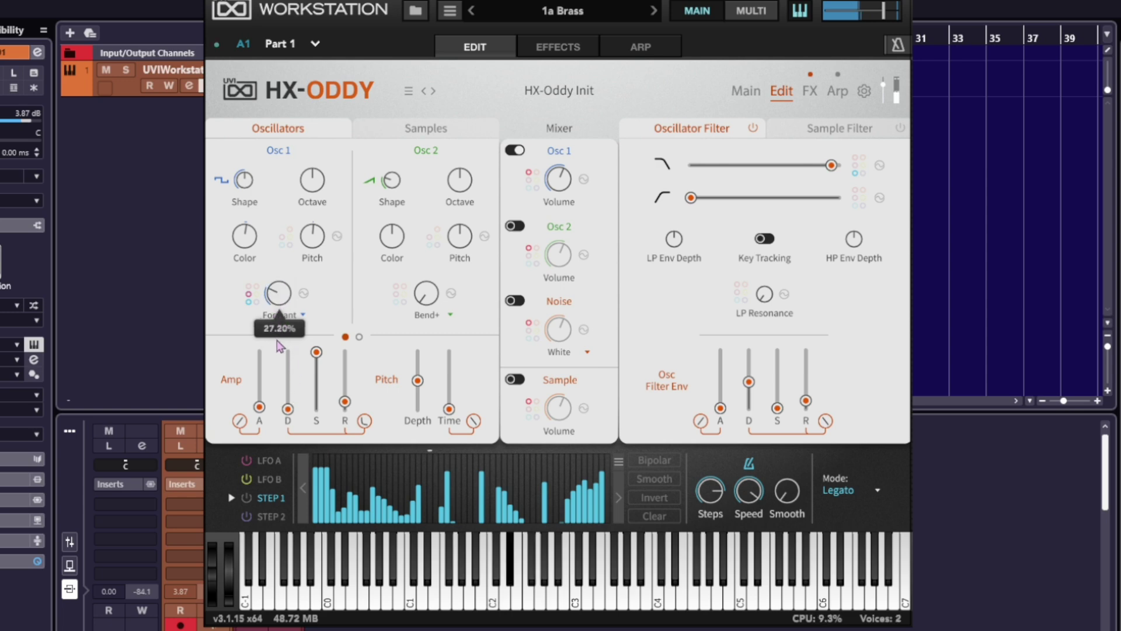
Step: Switch Osc 1's phase distortion to SymForm and sweep its amount between 0% and about 94%, ending near zero
left_click(276, 321)
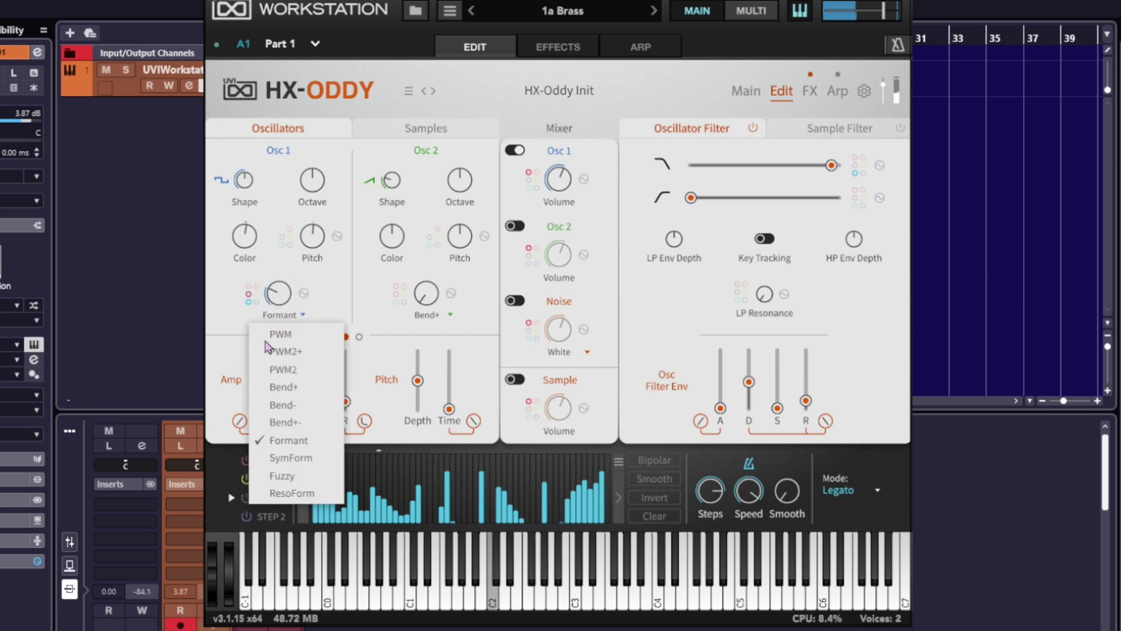
left_click(283, 458)
left_click_drag(279, 293, 287, 389)
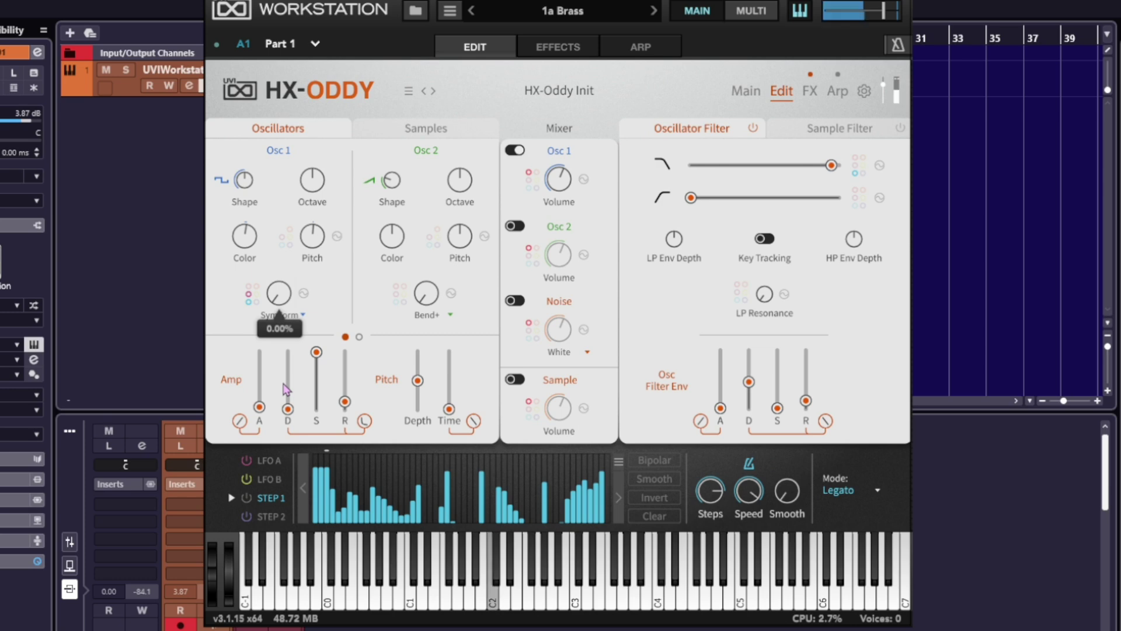
left_click_drag(282, 183, 288, 137)
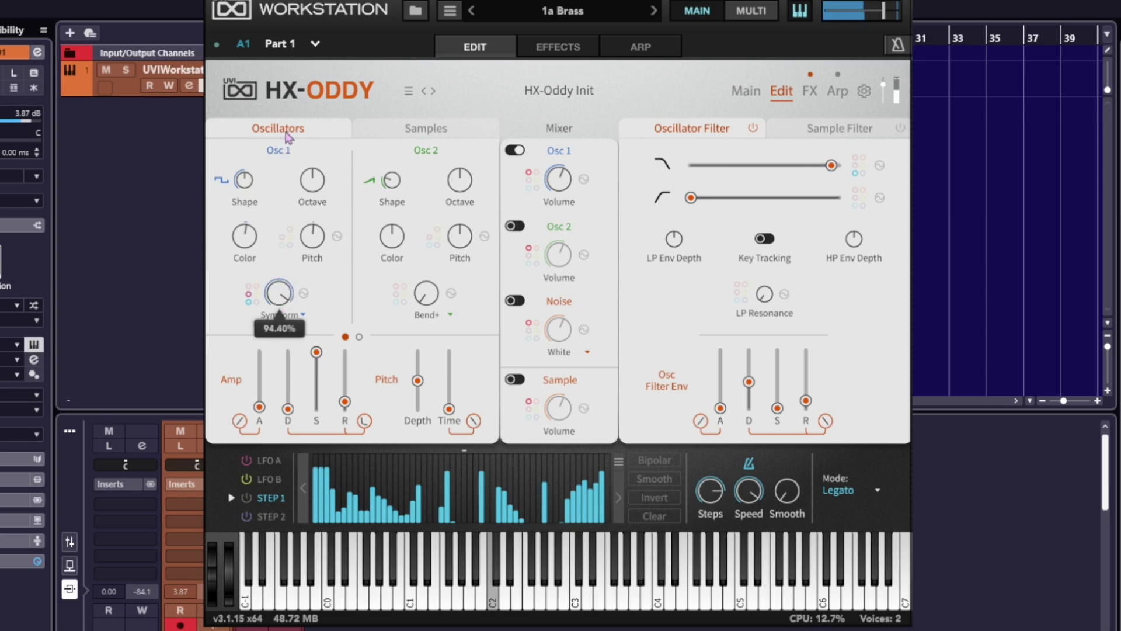
left_click_drag(297, 290, 298, 354)
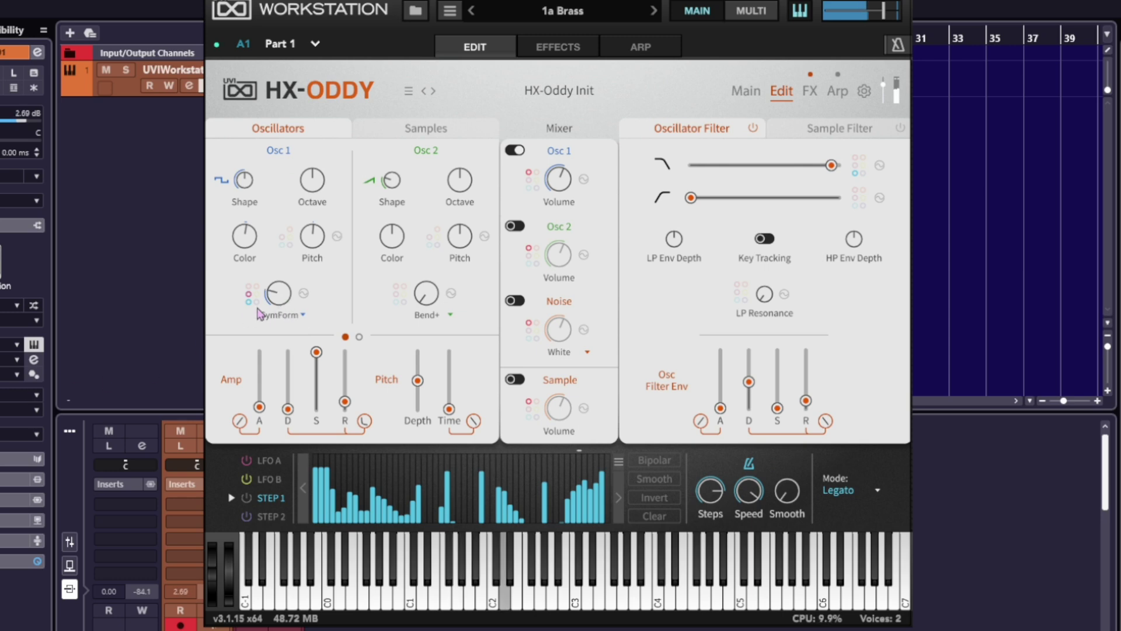
mouse_move(271, 275)
left_click_drag(271, 275, 275, 285)
left_click_drag(272, 337, 263, 346)
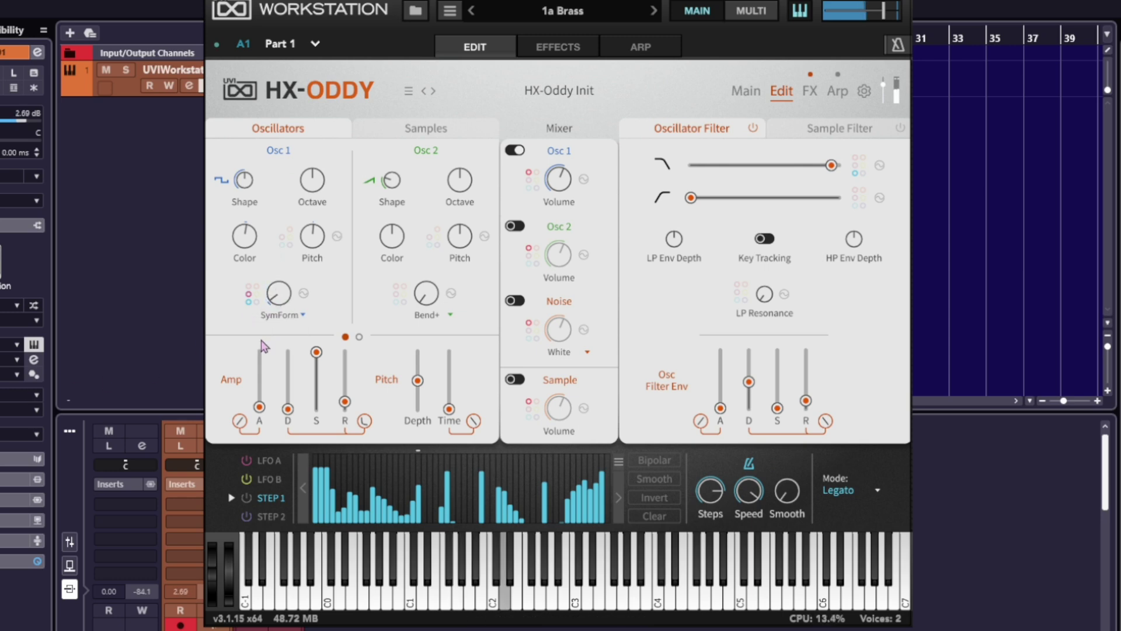
Step: Try to clear the MIDI/automation assignments on the modulation indicators of Osc 1's phase distortion amount and the low-pass frequency
mouse_move(248, 305)
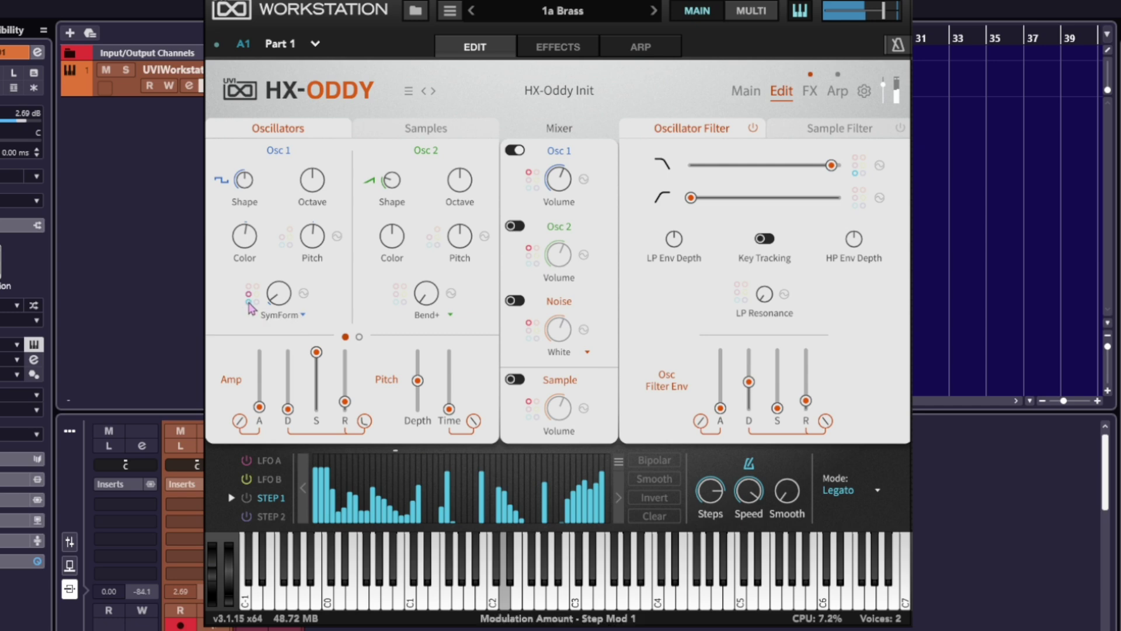
right_click(249, 304)
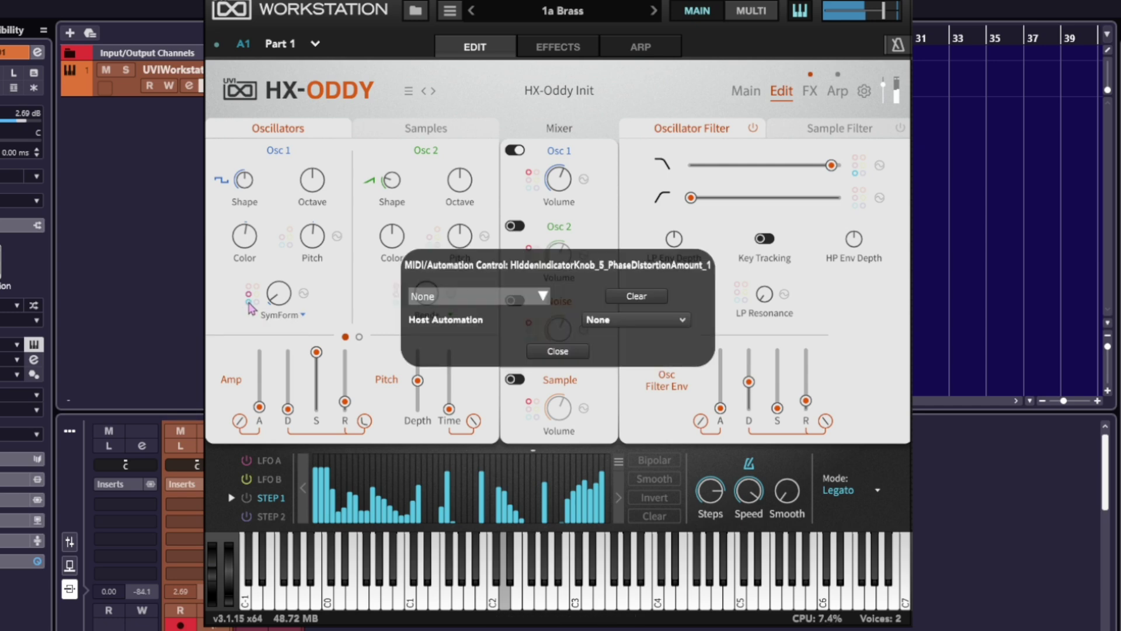
left_click(636, 296)
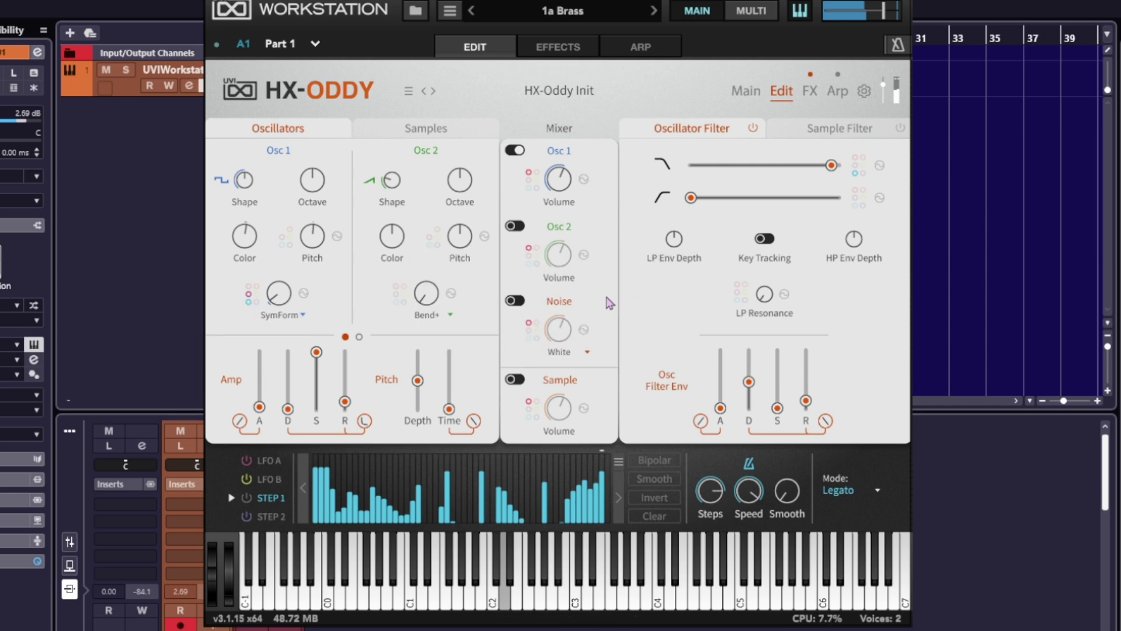
right_click(249, 296)
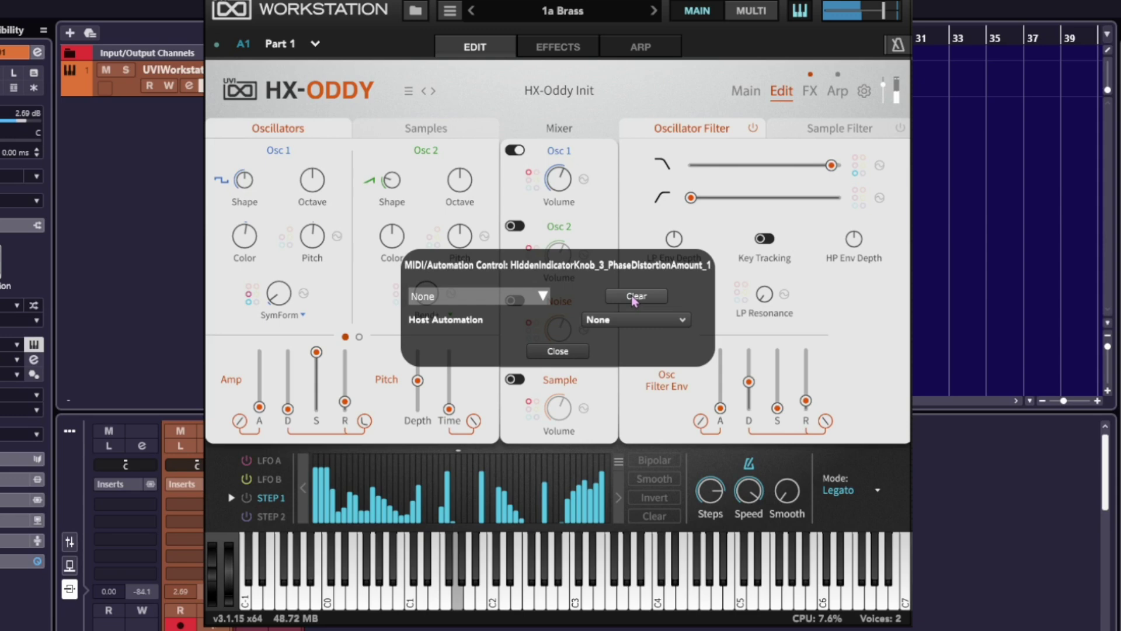
left_click(563, 350)
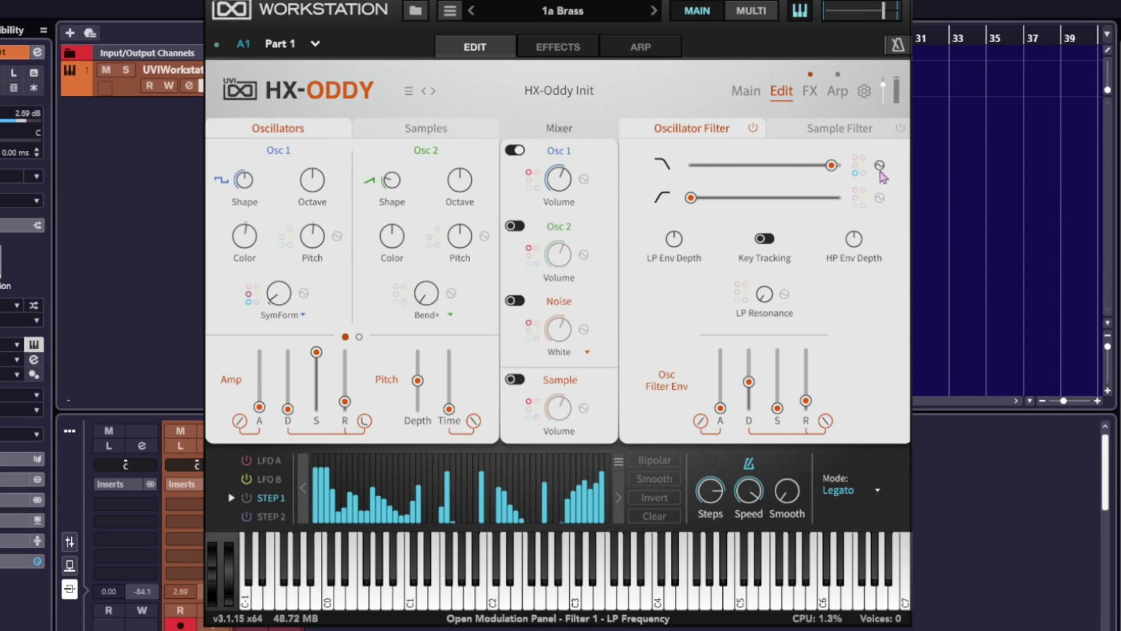
right_click(857, 177)
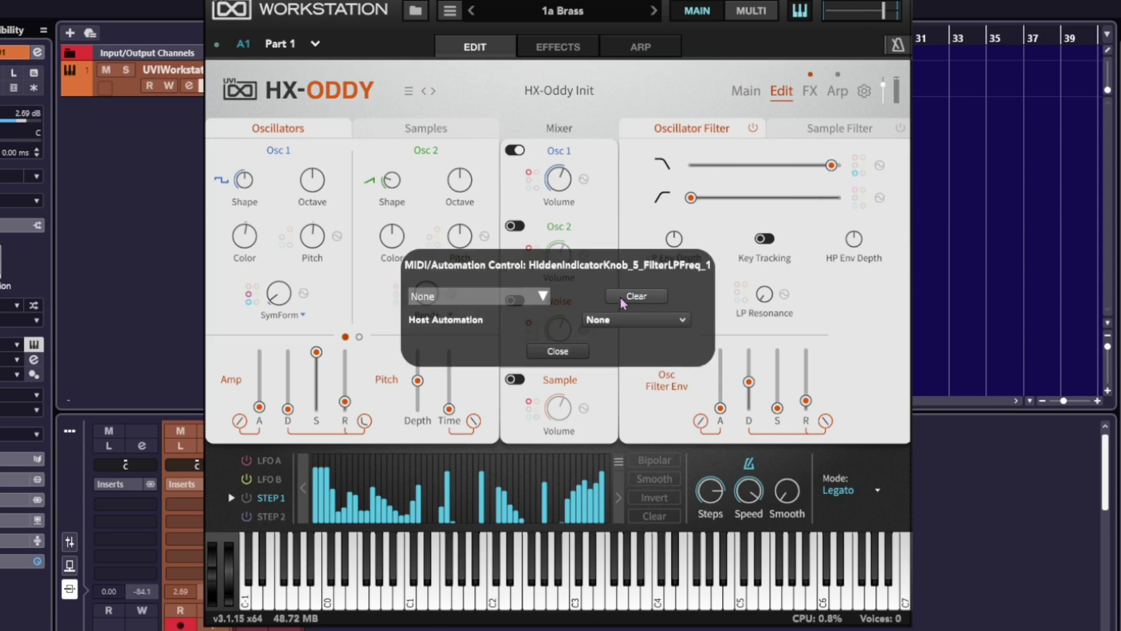
left_click(639, 299)
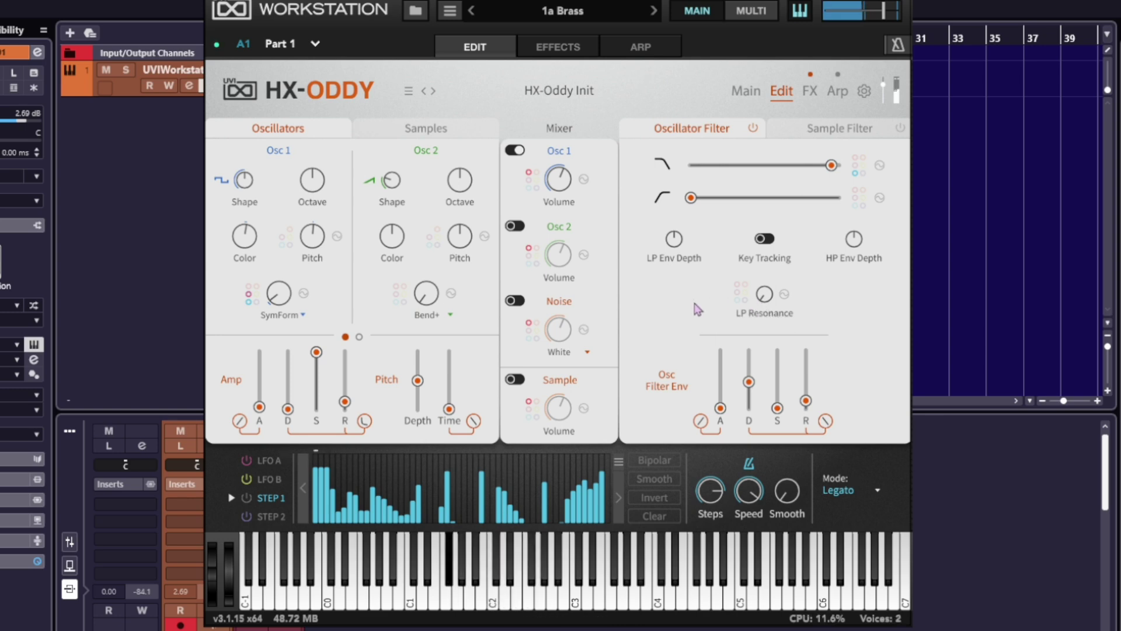
Step: Raise Osc 1's SymForm amount to about 13%, switch its phase distortion to Fuzzy, and lower the amount to about 7%
left_click_drag(279, 295, 279, 271)
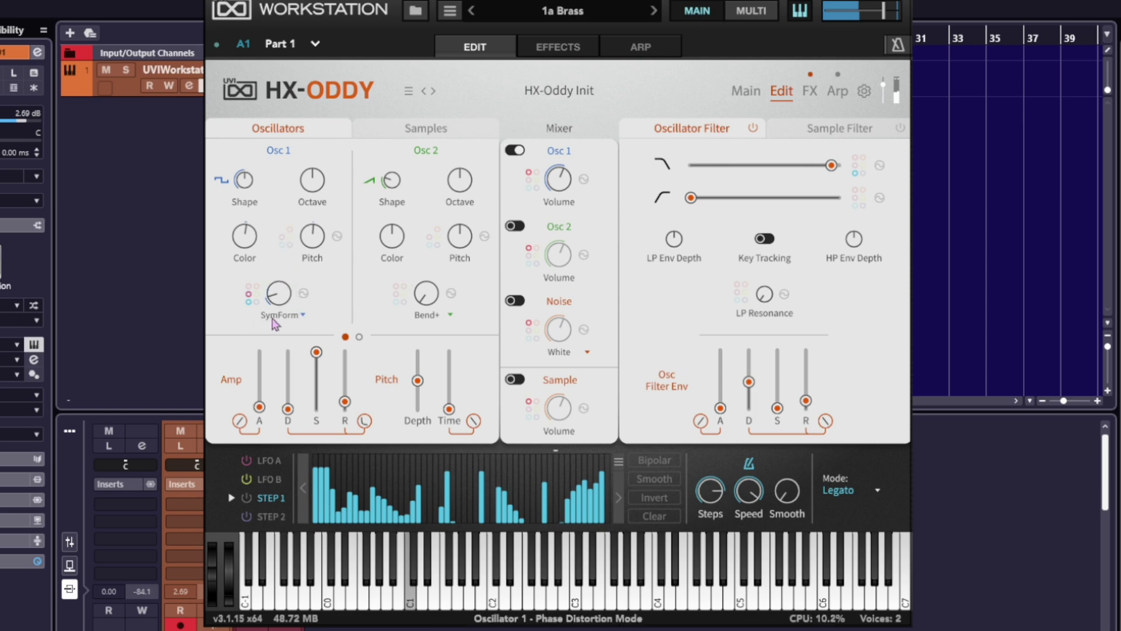
left_click(279, 315)
left_click(279, 479)
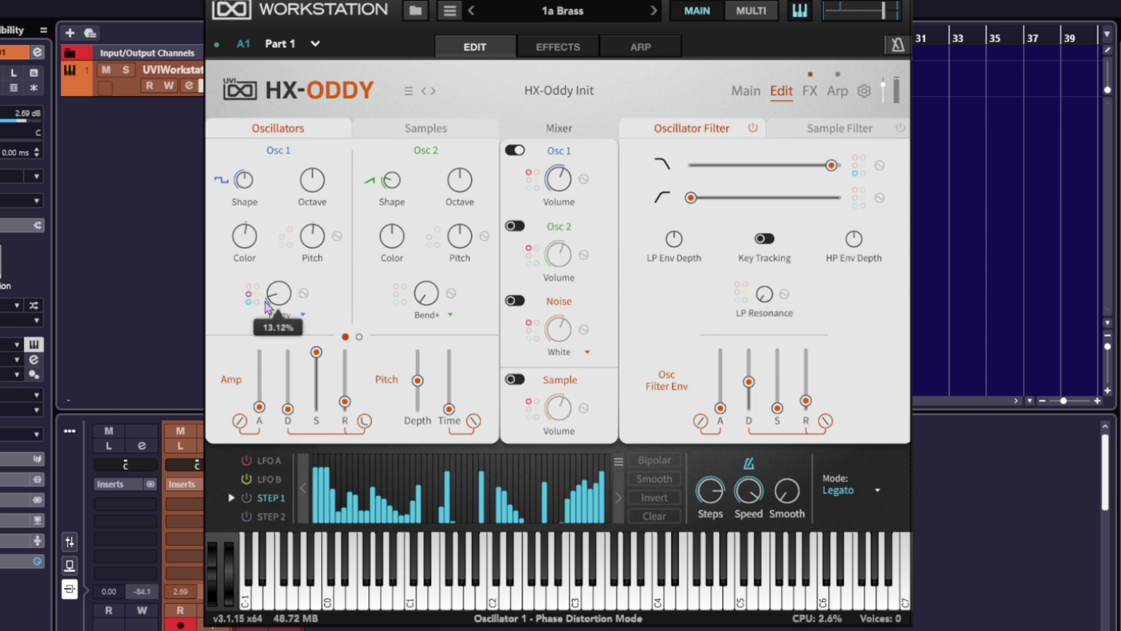
left_click_drag(286, 296, 283, 319)
Step: Switch Osc 1's phase distortion to ResoForm and sweep its amount up past about 73% and back to zero
left_click(282, 315)
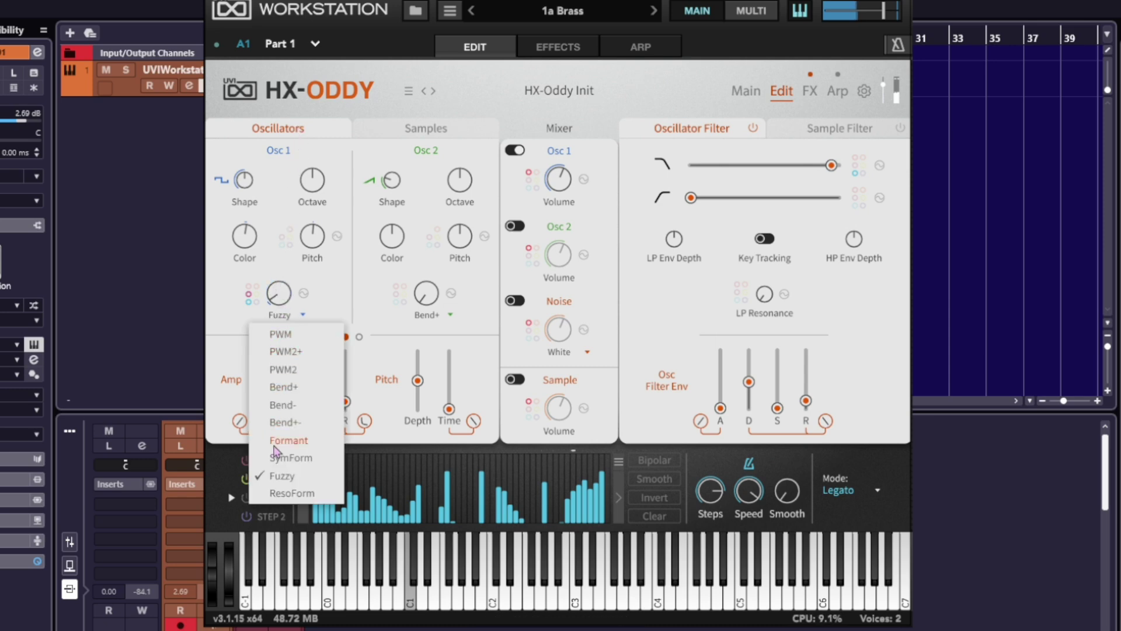
left_click(290, 493)
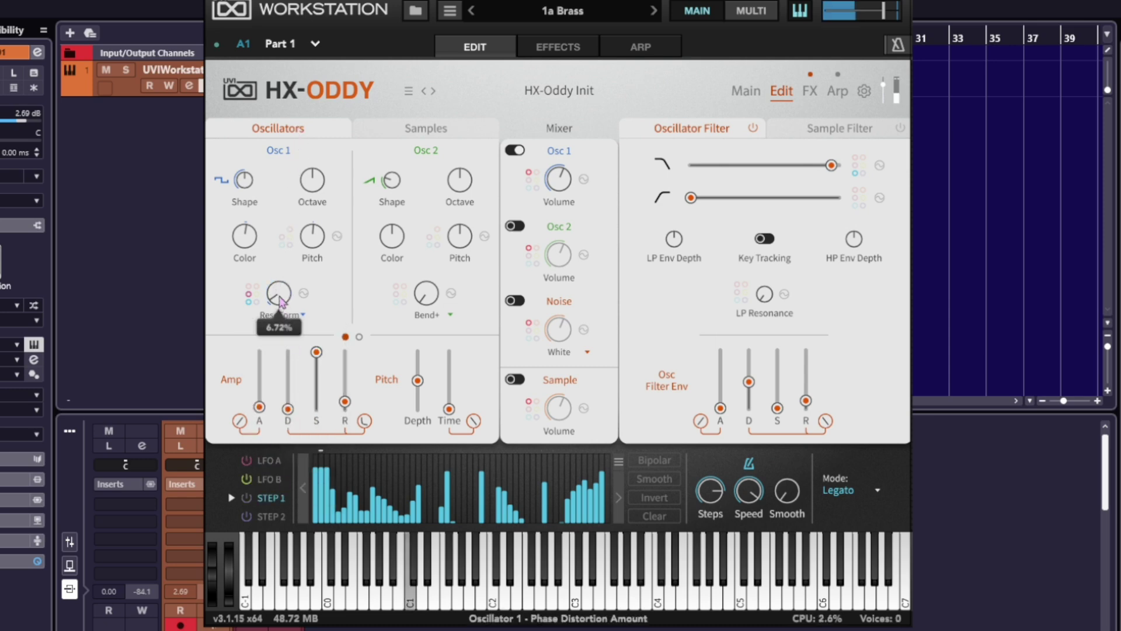
left_click_drag(272, 293, 304, 82)
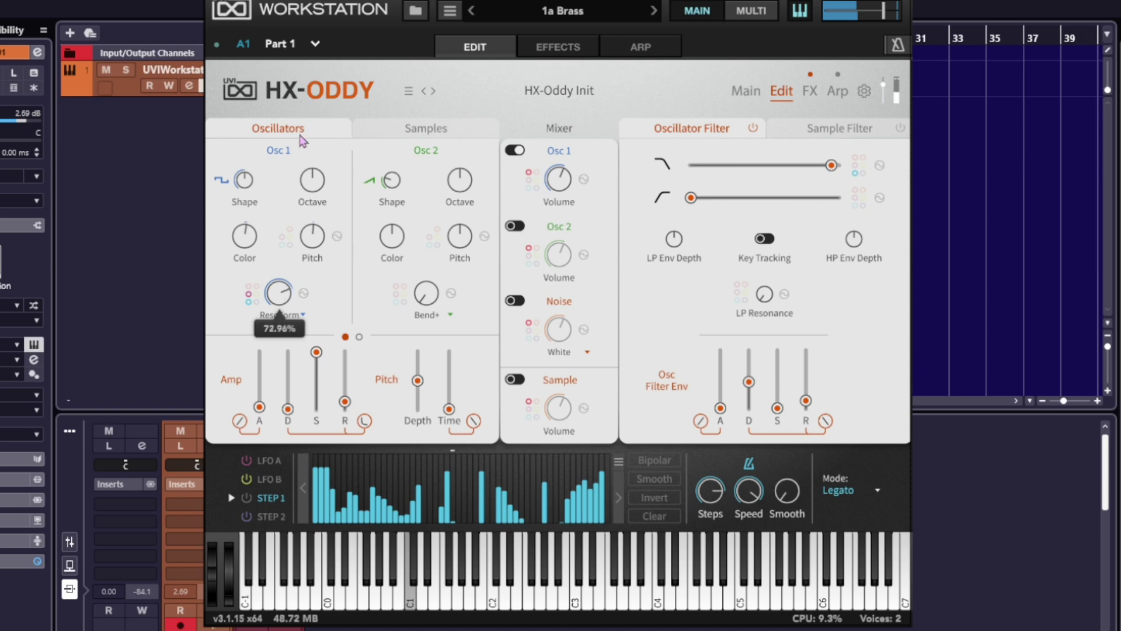
left_click_drag(300, 141, 299, 350)
Step: Switch Osc 1's phase distortion to Bend+ and sweep its amount, ending at zero
left_click(272, 316)
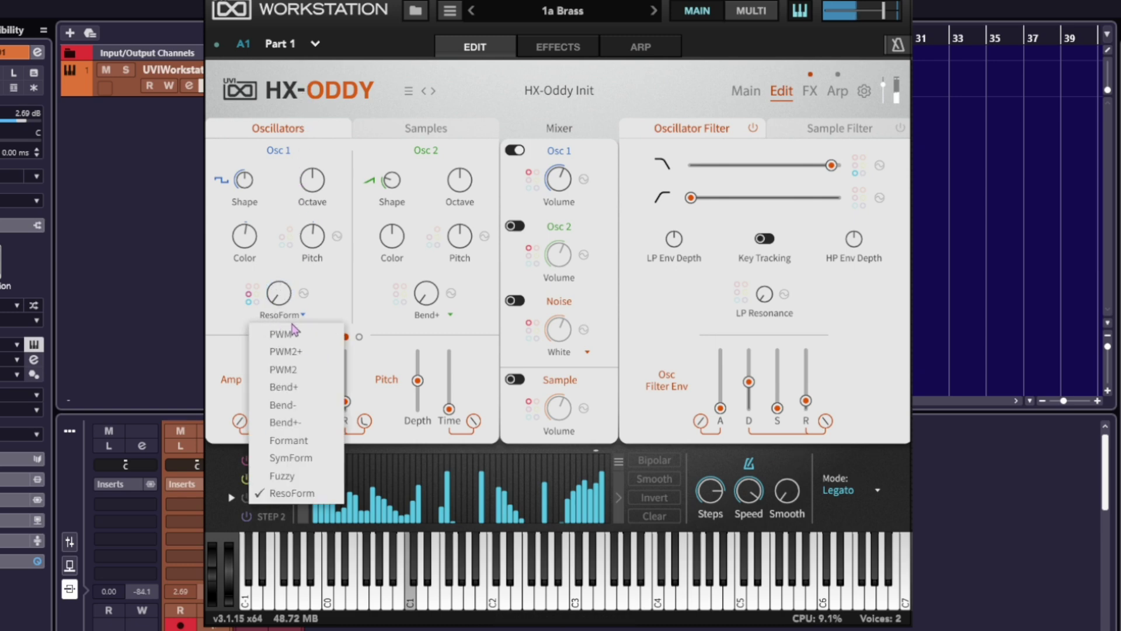
left_click(292, 388)
left_click_drag(278, 293, 305, 170)
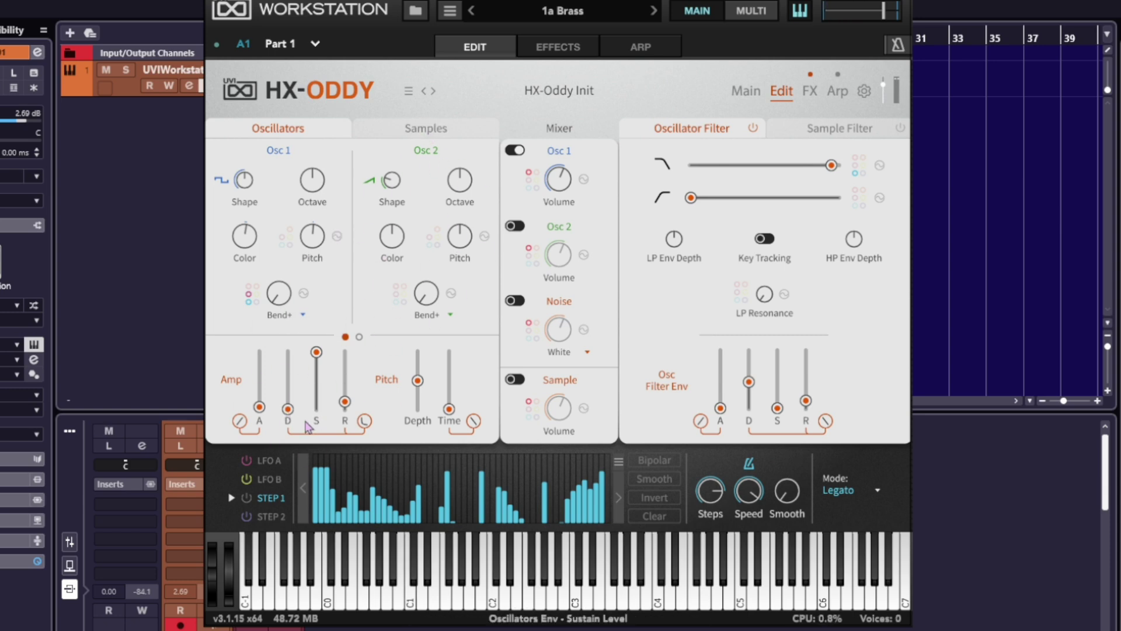
Step: Set the Amp envelope's release to 1.53 s, audition an attack of 1.65 s, return attack to minimum, and vary the attack curve
mouse_move(344, 408)
left_click_drag(344, 408, 349, 391)
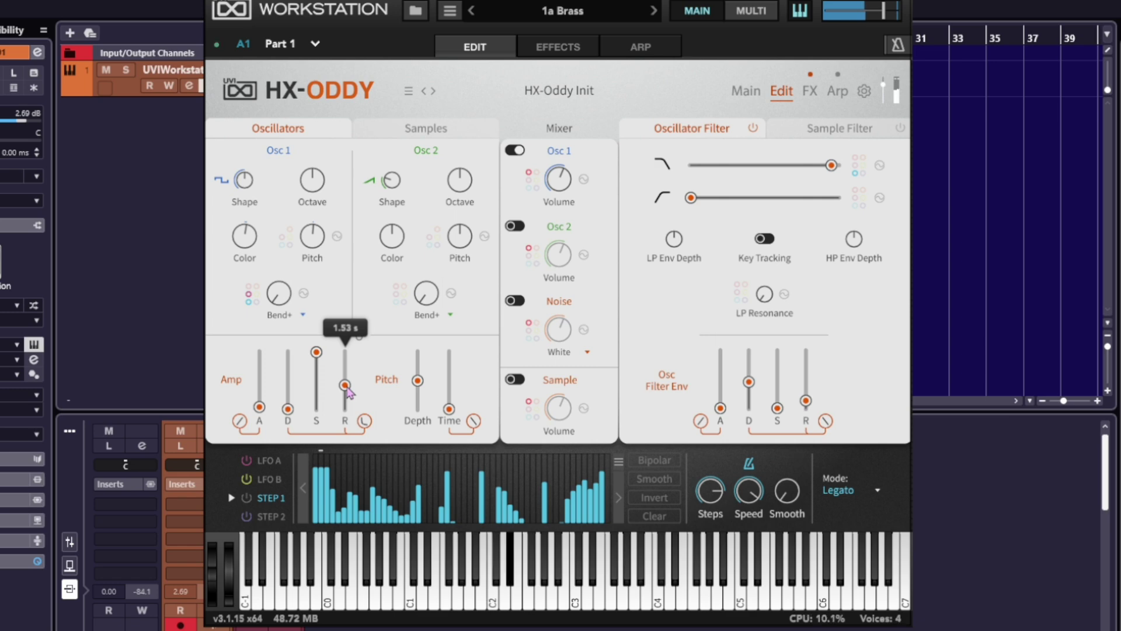
mouse_move(259, 407)
left_mouse_down()
mouse_move(270, 363)
mouse_move(264, 399)
mouse_move(264, 385)
left_mouse_up()
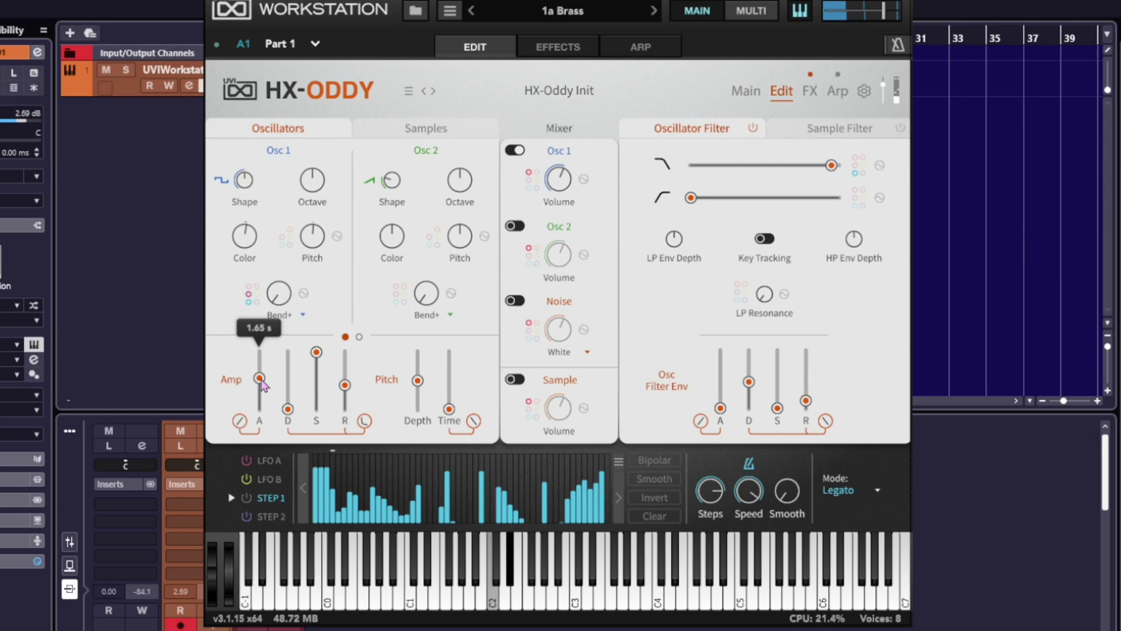
left_click_drag(262, 386, 256, 426)
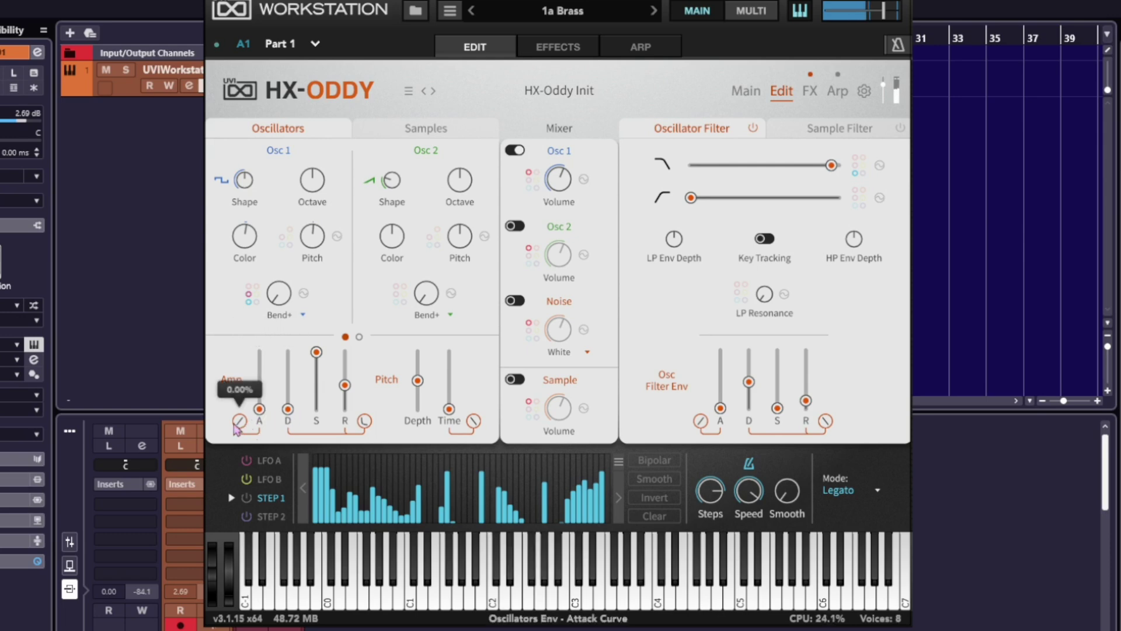
left_click_drag(242, 425, 247, 463)
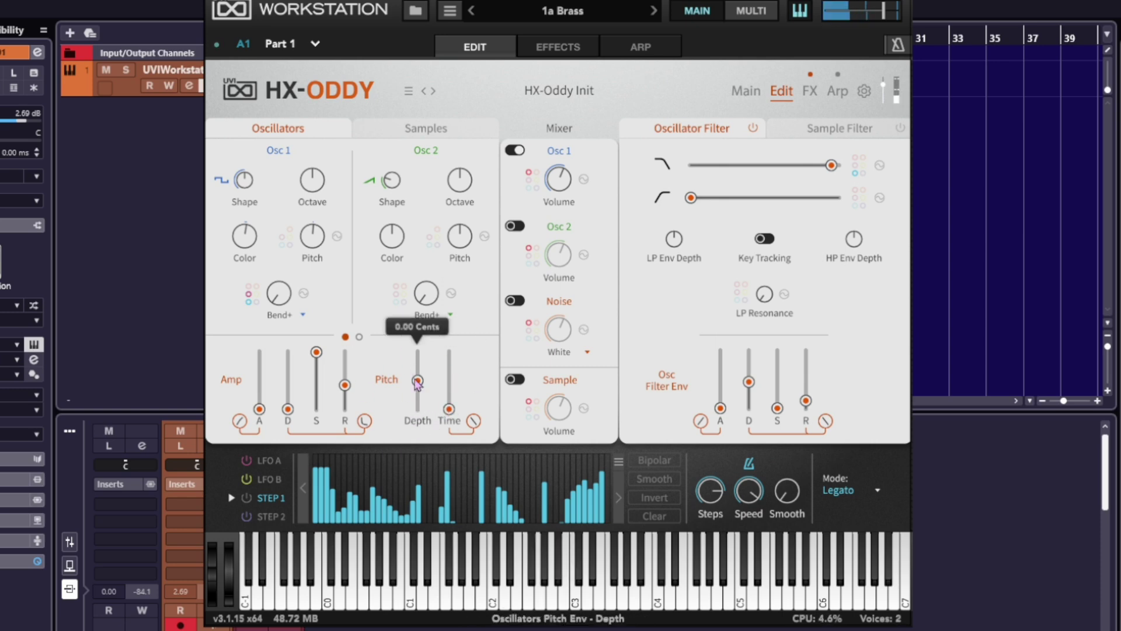
Step: Audition the pitch envelope with -21.85 semitones and high positive depth at times up to 6.80 s, returning depth to center and time to minimum
left_click_drag(449, 409, 413, 397)
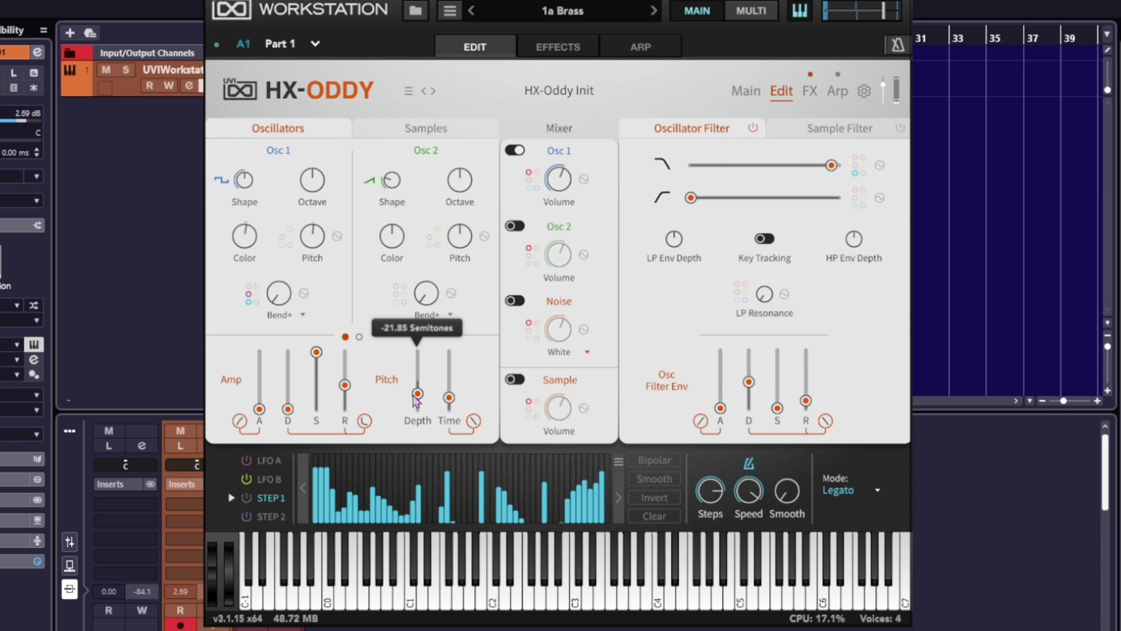
left_click_drag(449, 397, 455, 365)
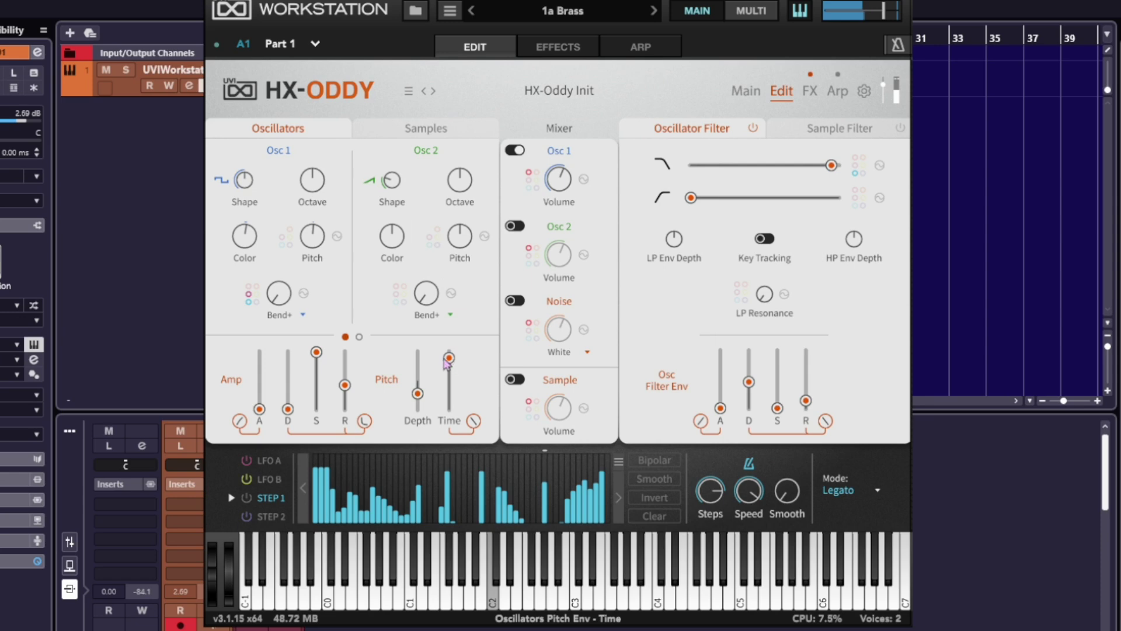
left_click_drag(418, 396, 417, 396)
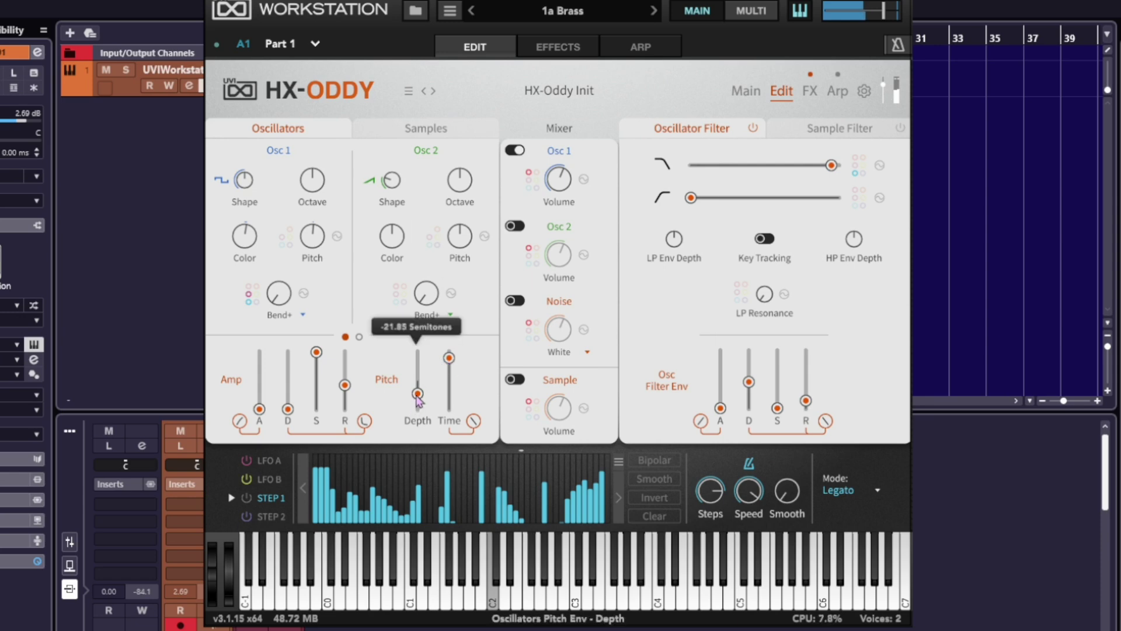
left_click_drag(418, 396, 424, 365)
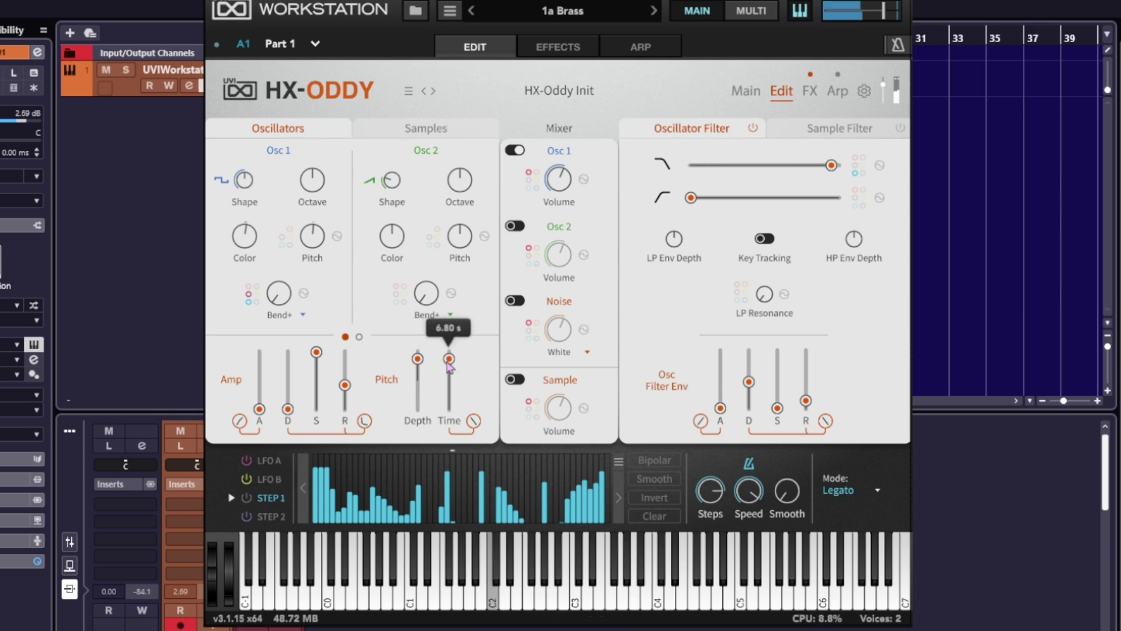
left_click_drag(449, 357, 418, 385)
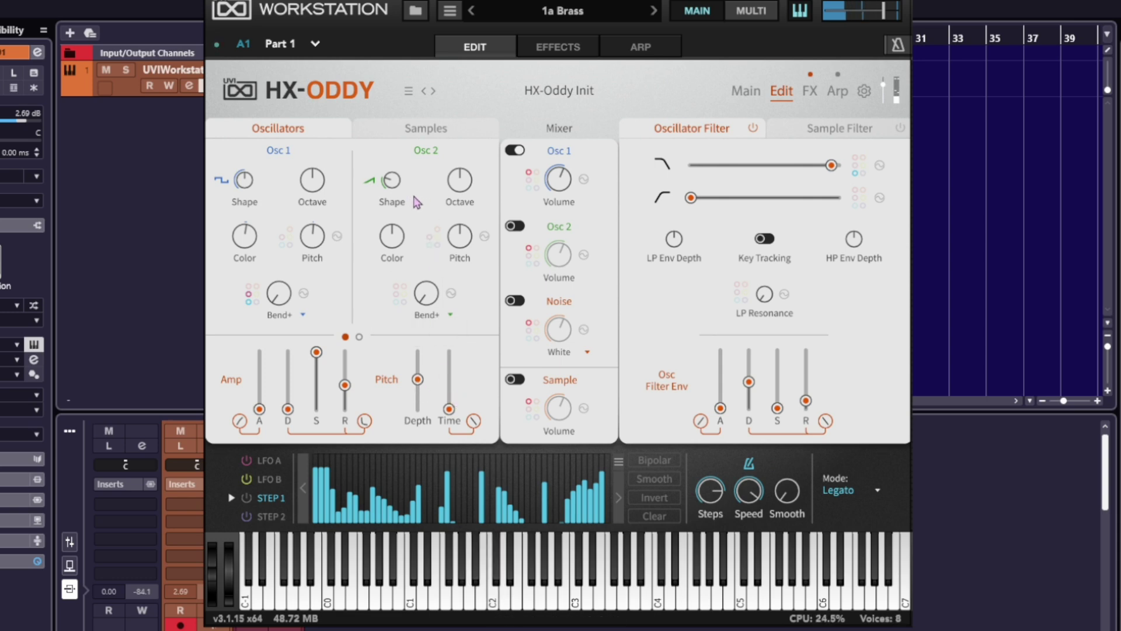
Step: Turn on Osc 2 in the mixer and sweep its pitch down to the minimum
left_click(516, 225)
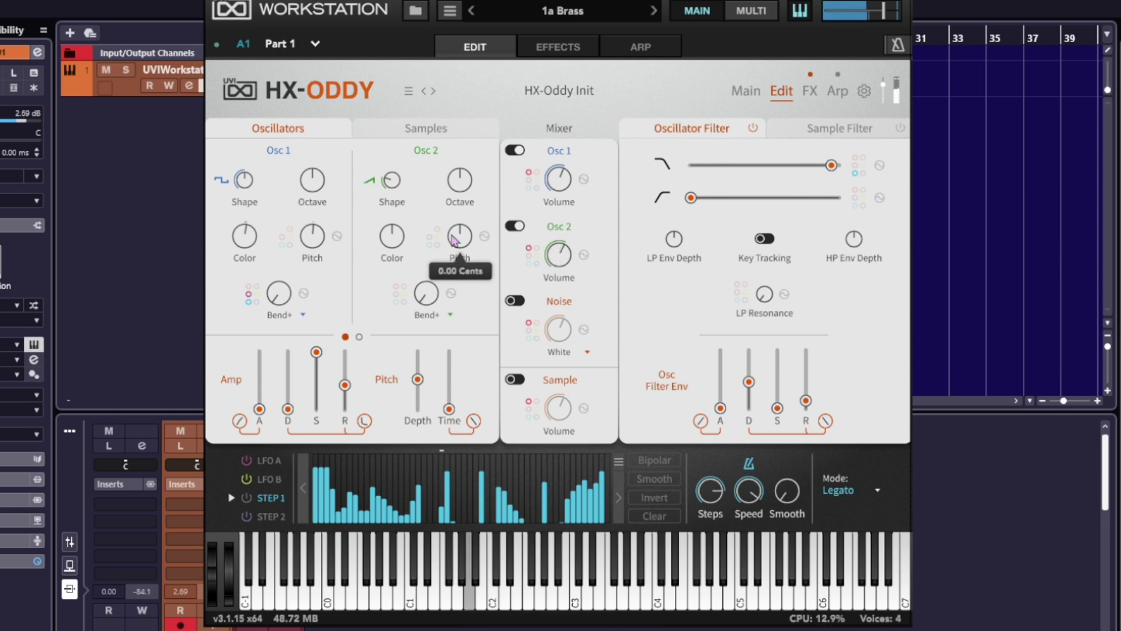
left_click_drag(454, 237, 454, 259)
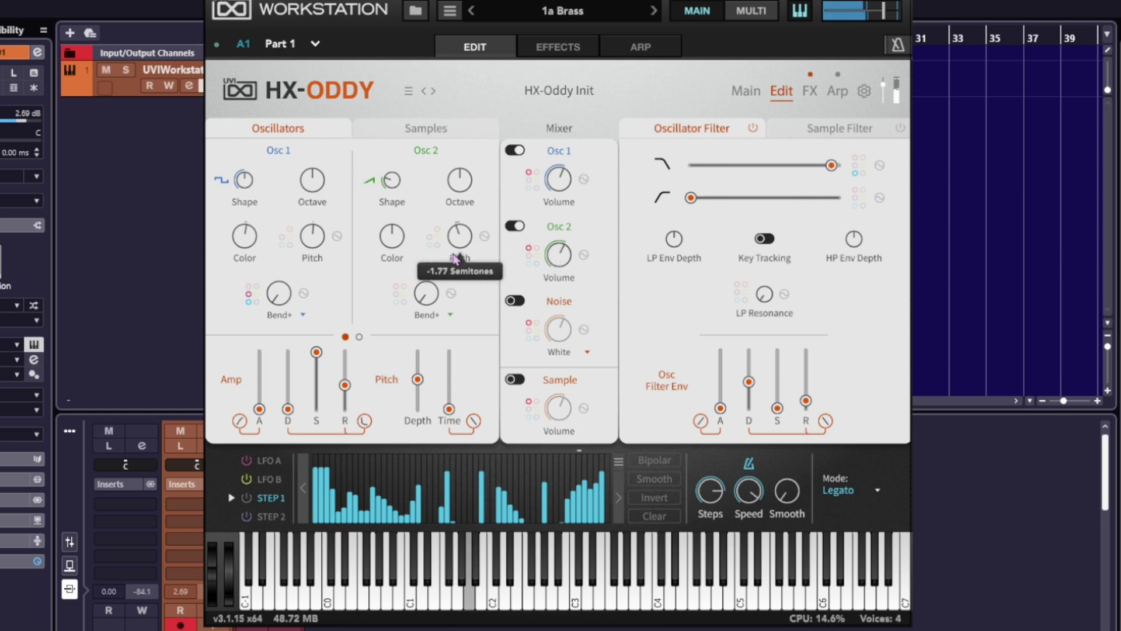
left_click_drag(479, 333, 489, 359)
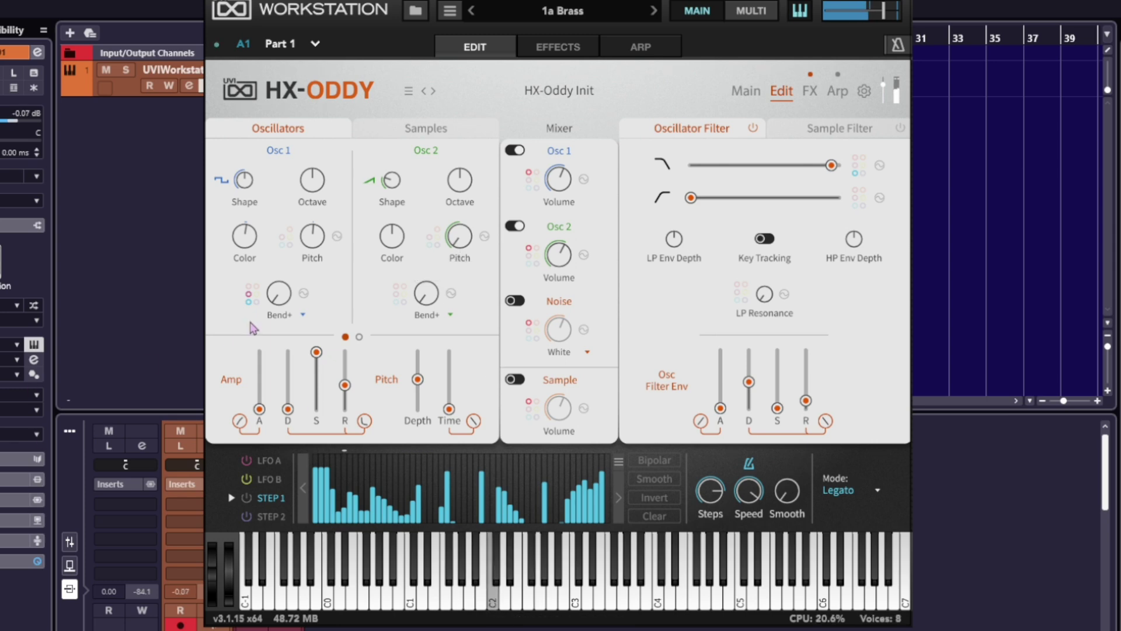
Step: Try Osc 1's pitch at -7.68 cents and reset it, and return Osc 2's pitch to center
mouse_move(308, 255)
left_click_drag(308, 237, 310, 241)
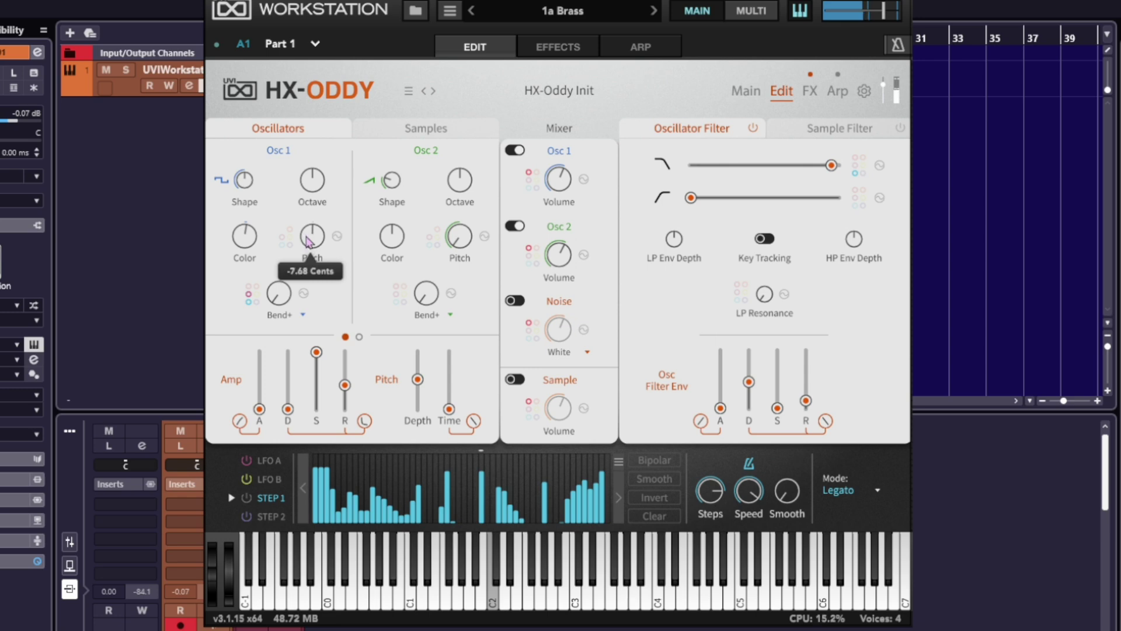
double_click(308, 236)
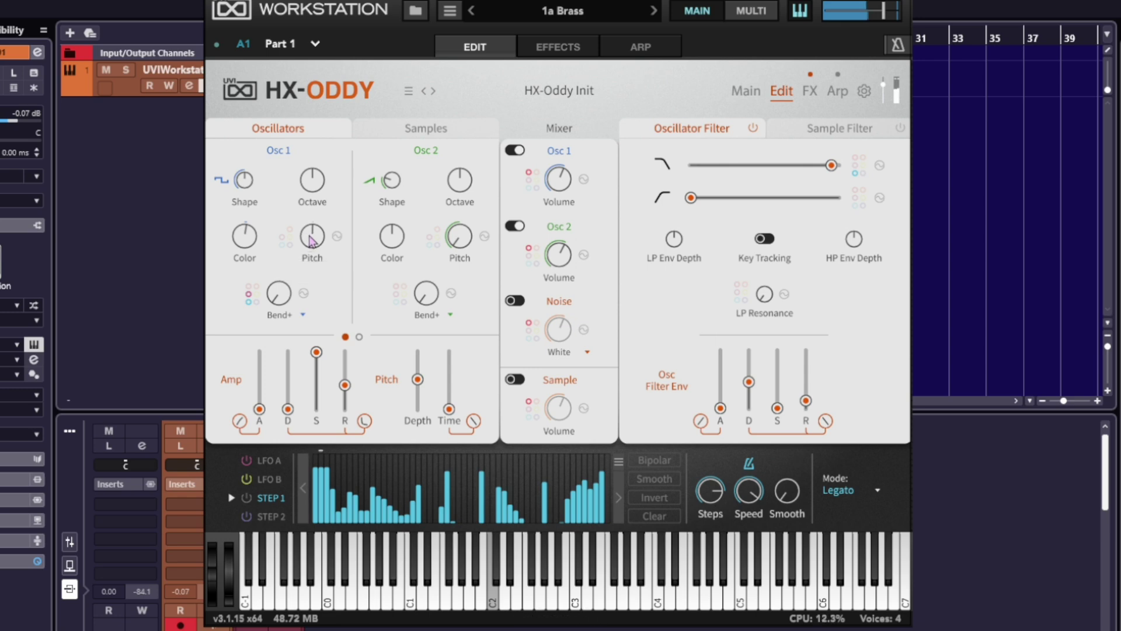
left_click_drag(460, 240, 461, 122)
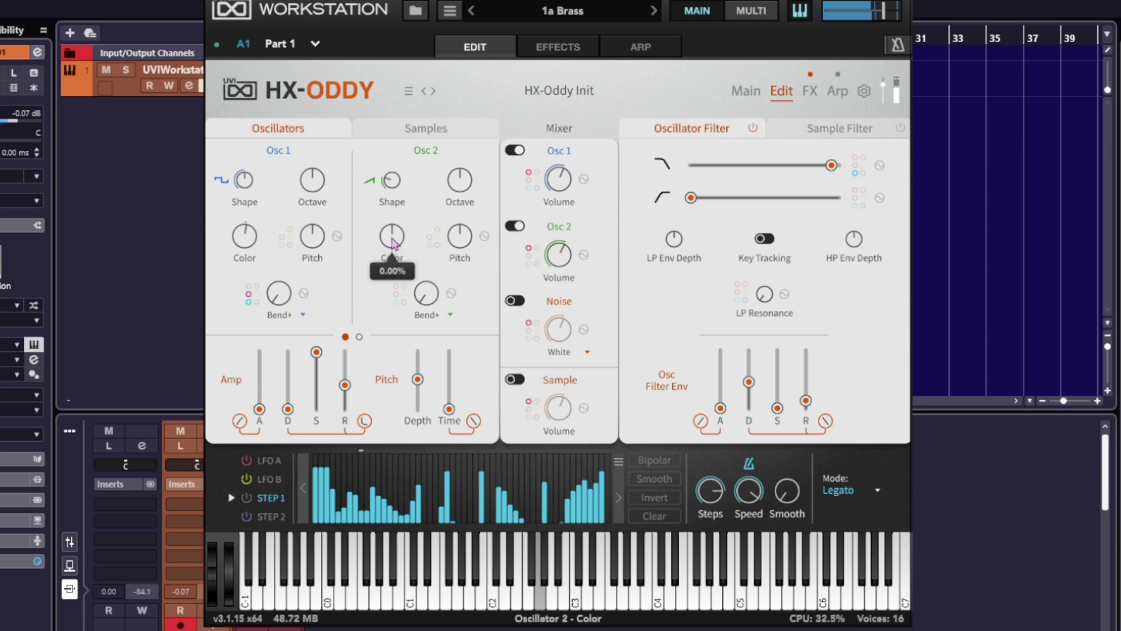
Step: Set Osc 2's color to about 56%, switch its phase distortion to SymForm, and raise the distortion amount to roughly a third
left_click_drag(392, 242, 392, 229)
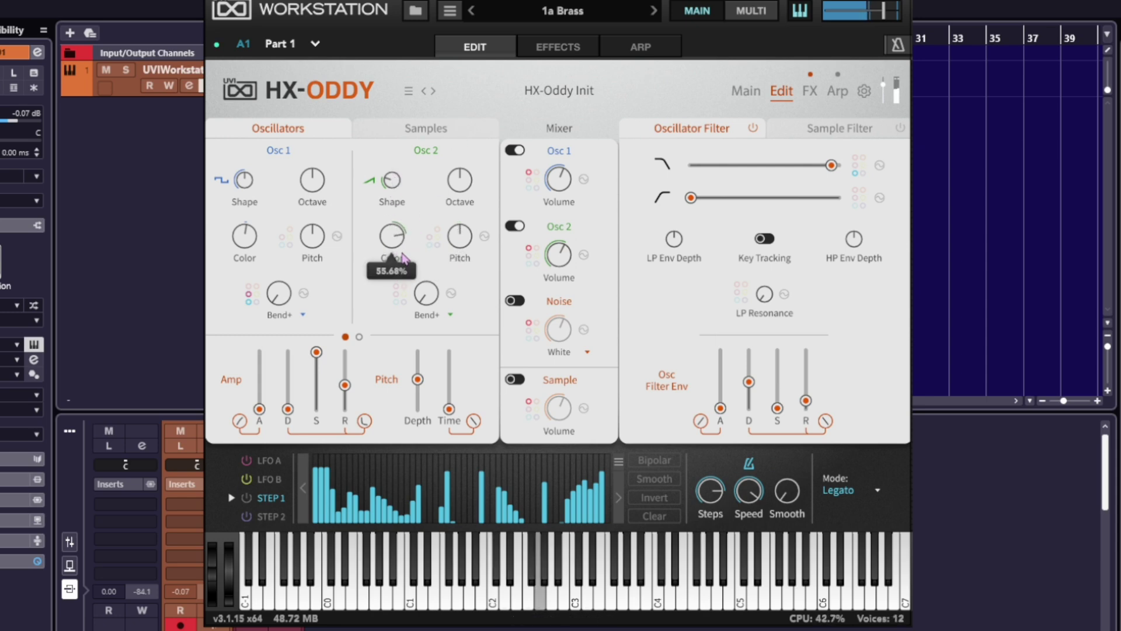
left_click(418, 319)
left_click(425, 459)
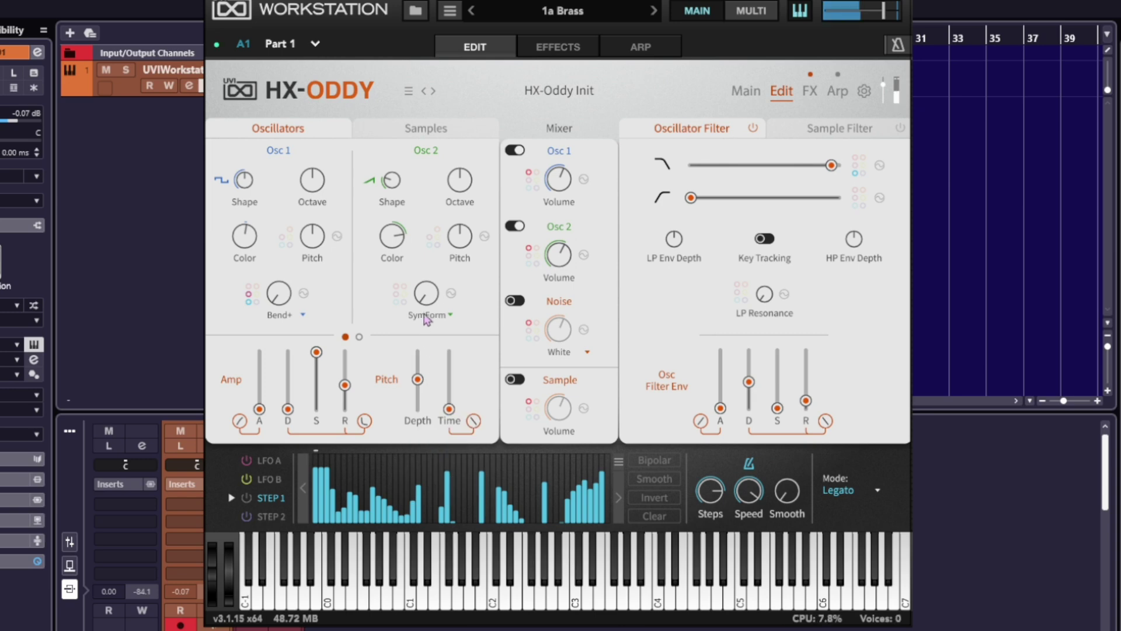
left_click_drag(426, 295, 423, 219)
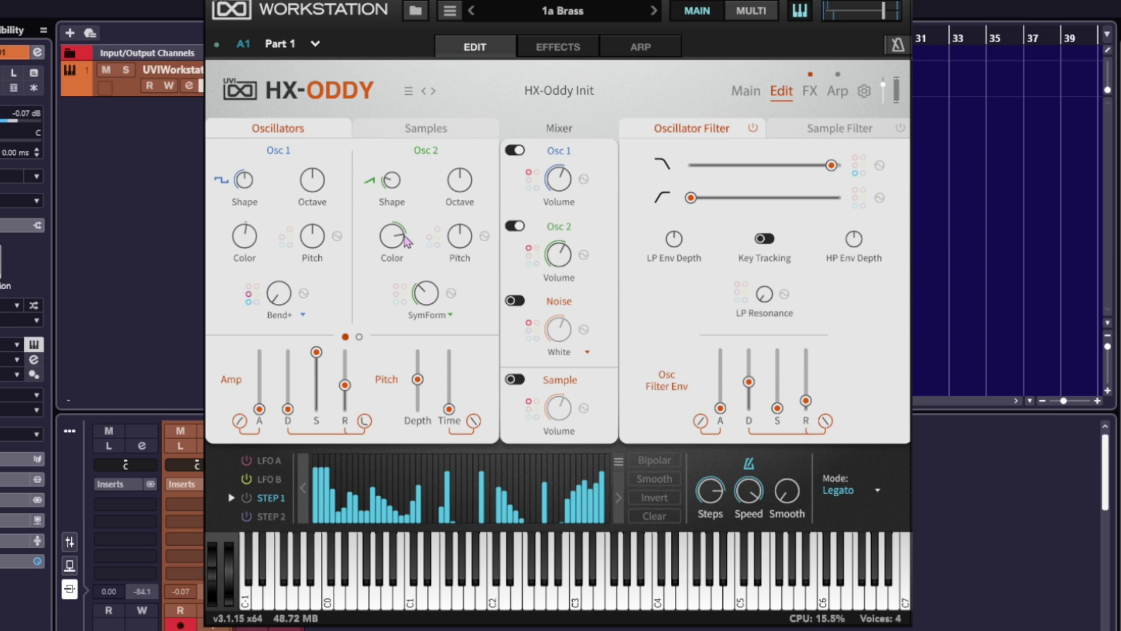
Step: Show the second page of oscillator parameters with detune, unison and FM, and turn off Osc 2 in the mixer
left_click(360, 338)
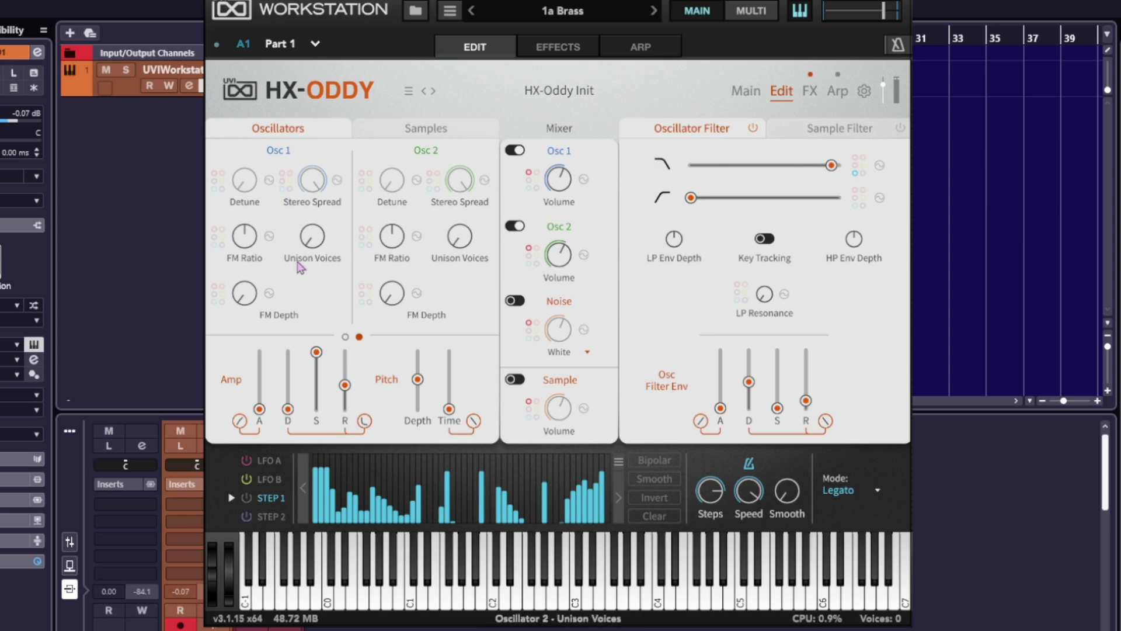
left_click(516, 227)
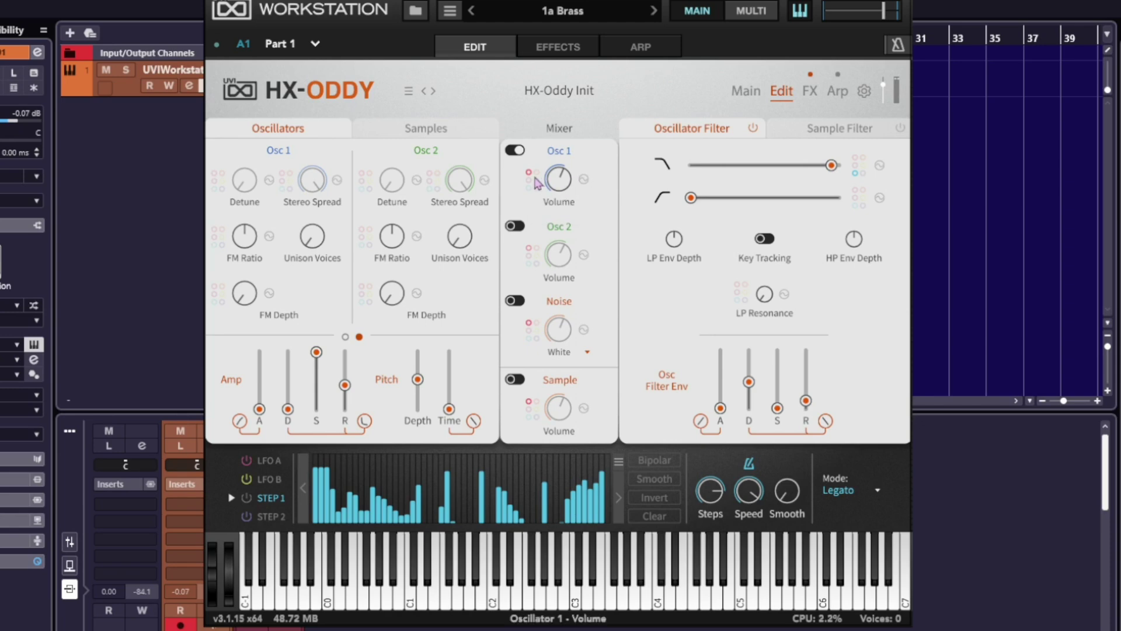
mouse_move(309, 239)
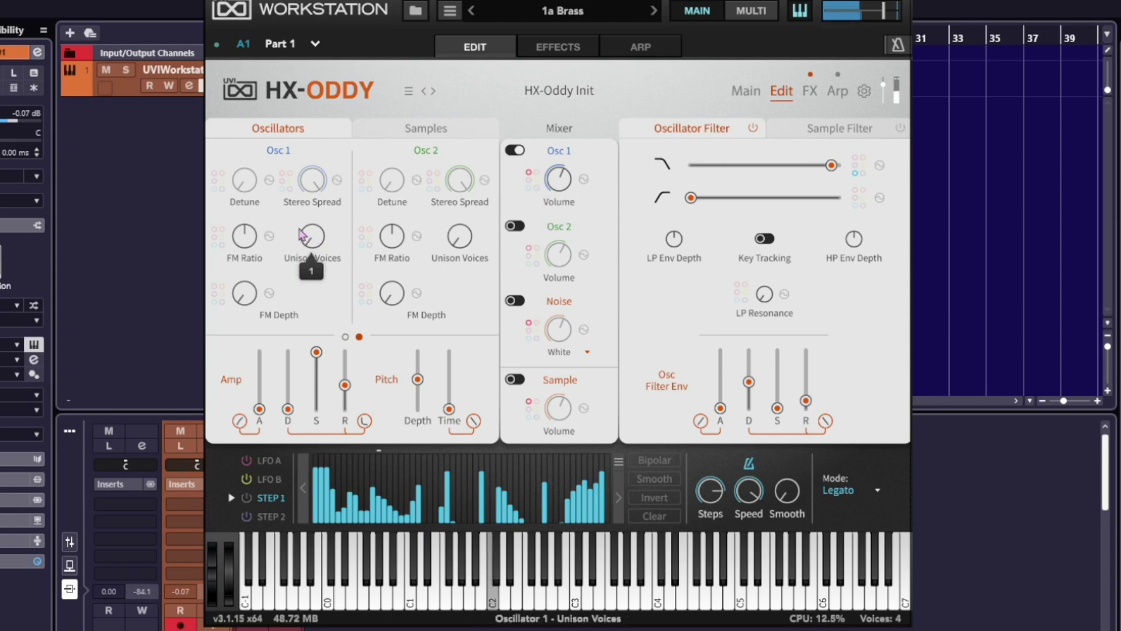
Step: Raise Osc 1's unison voices to 3 and lower its stereo spread to the minimum
left_click_drag(310, 239, 305, 215)
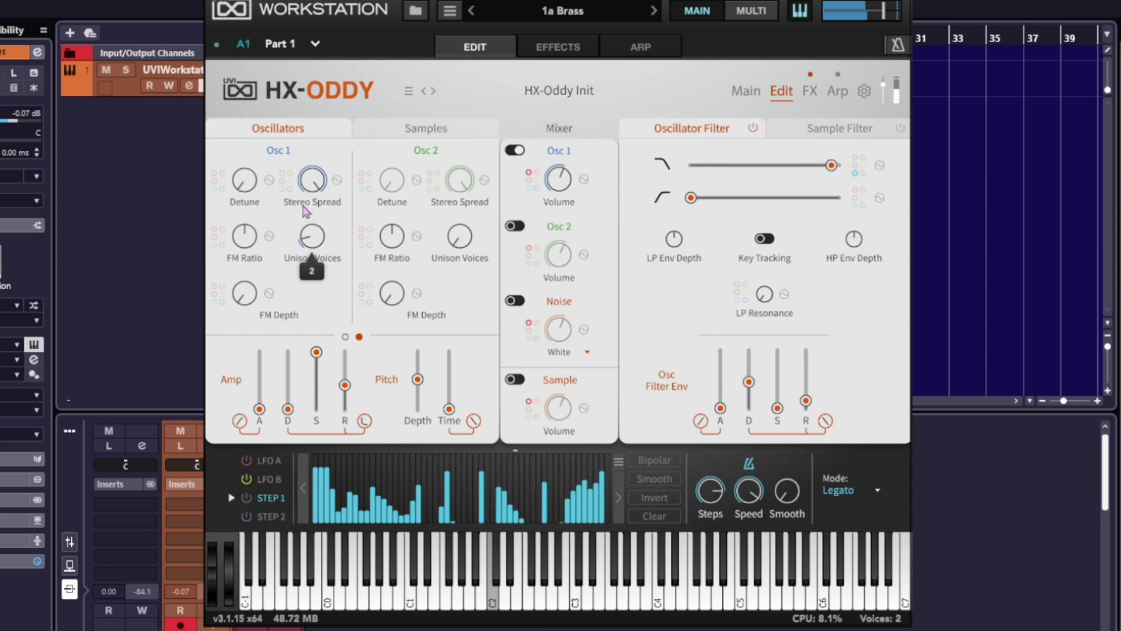
mouse_move(306, 184)
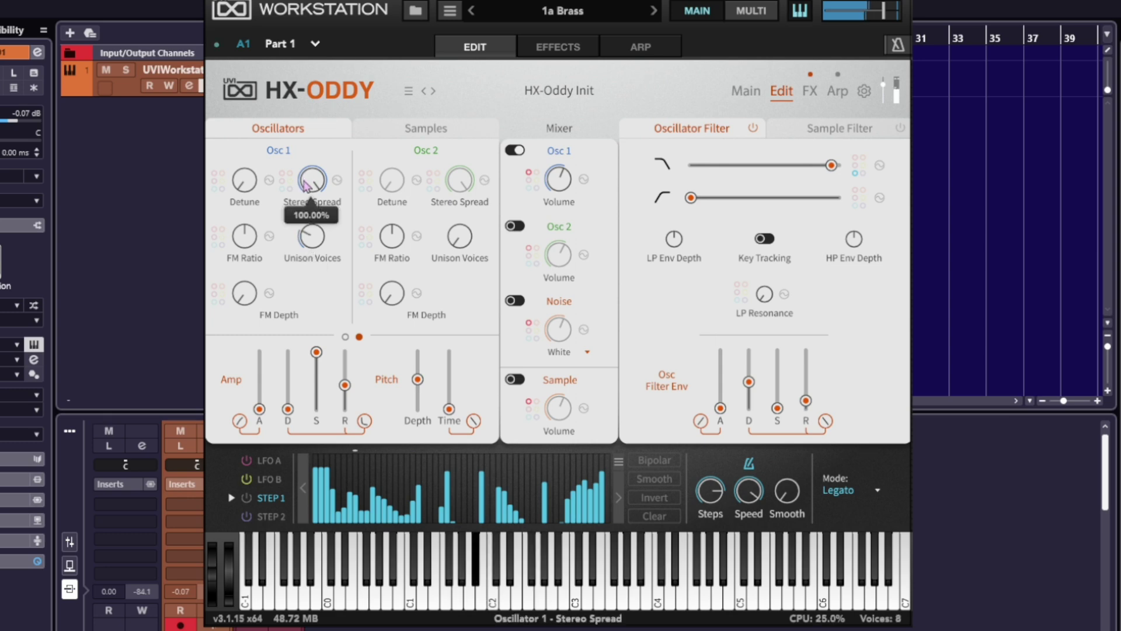
mouse_move(315, 246)
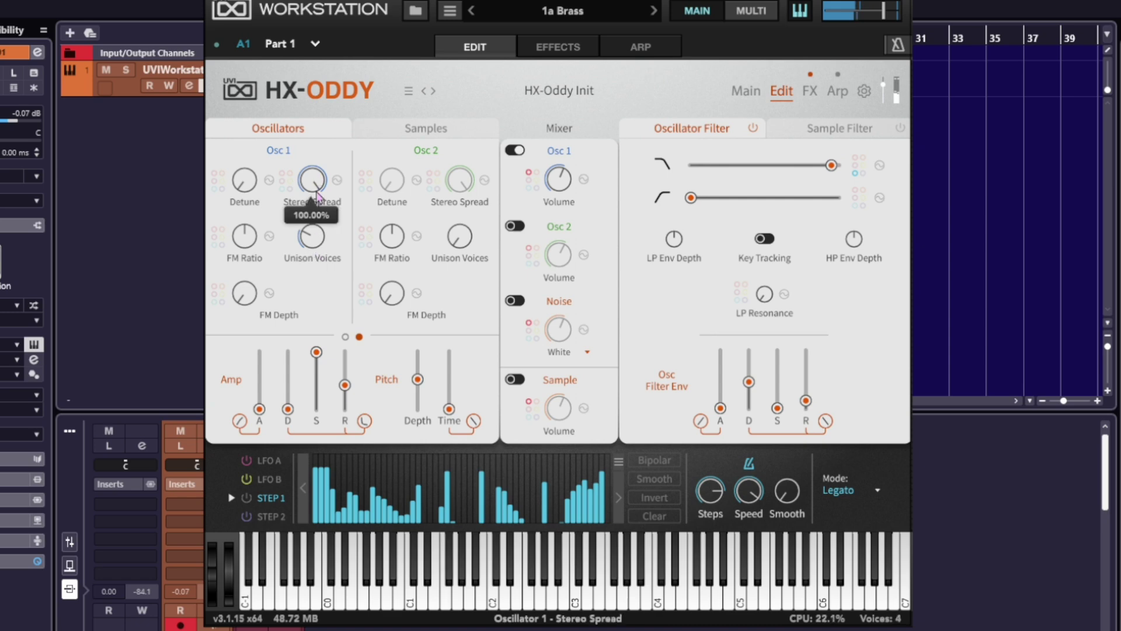
left_click_drag(315, 180, 352, 406)
left_click_drag(370, 444, 370, 444)
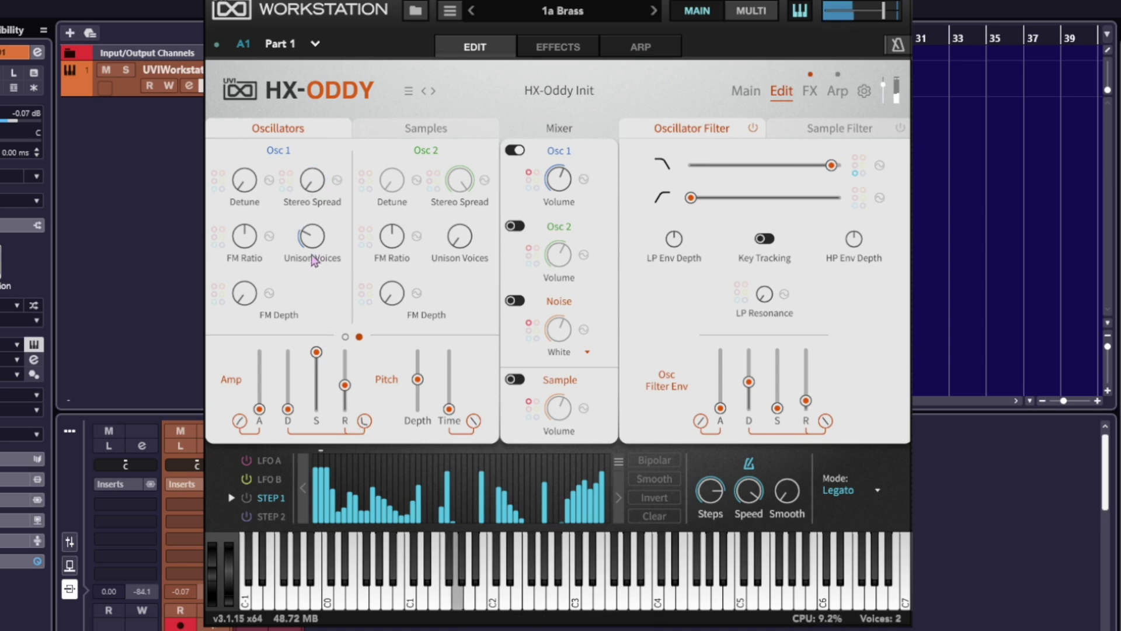
Step: Try 5 unison voices on Osc 1, settle on 4, and raise its stereo spread to slightly above halfway
left_click_drag(313, 243, 326, 159)
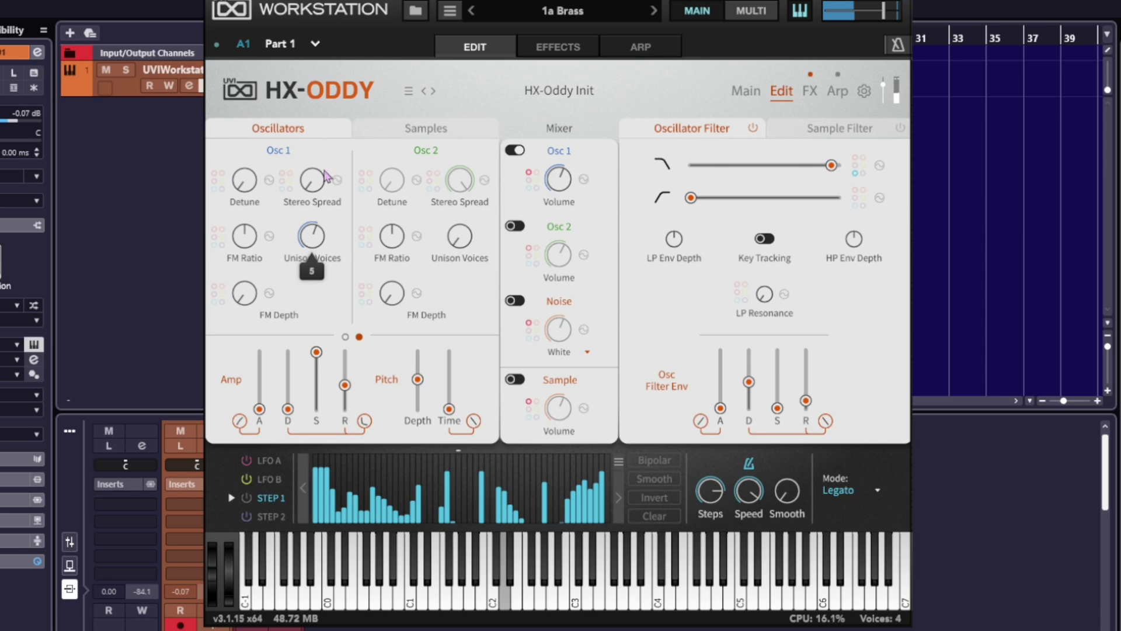
left_click_drag(326, 205, 316, 110)
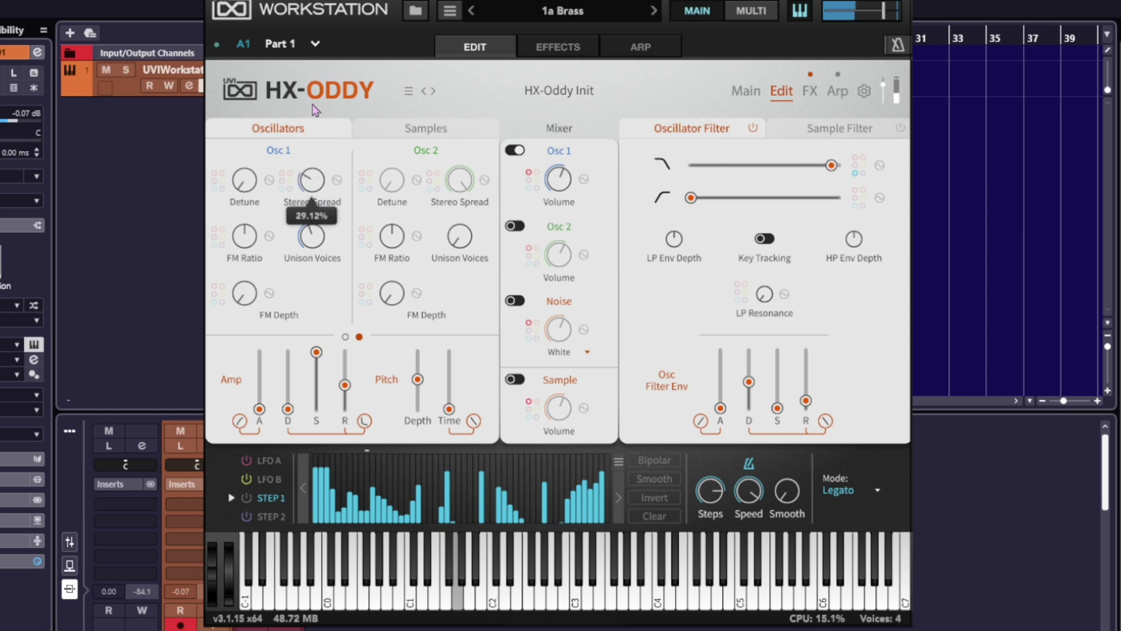
mouse_move(311, 200)
left_mouse_down()
mouse_move(316, 190)
mouse_move(315, 202)
left_mouse_up()
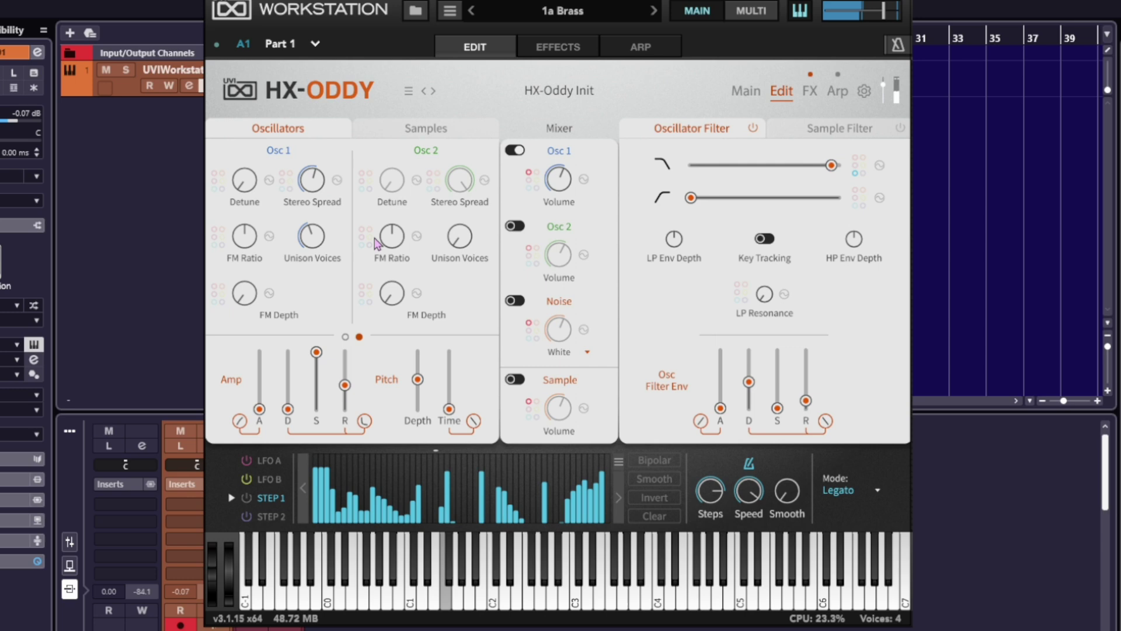
Step: Turn on Osc 2 in the mixer, set its unison voices to 2, and reduce its stereo spread slightly
left_click(517, 227)
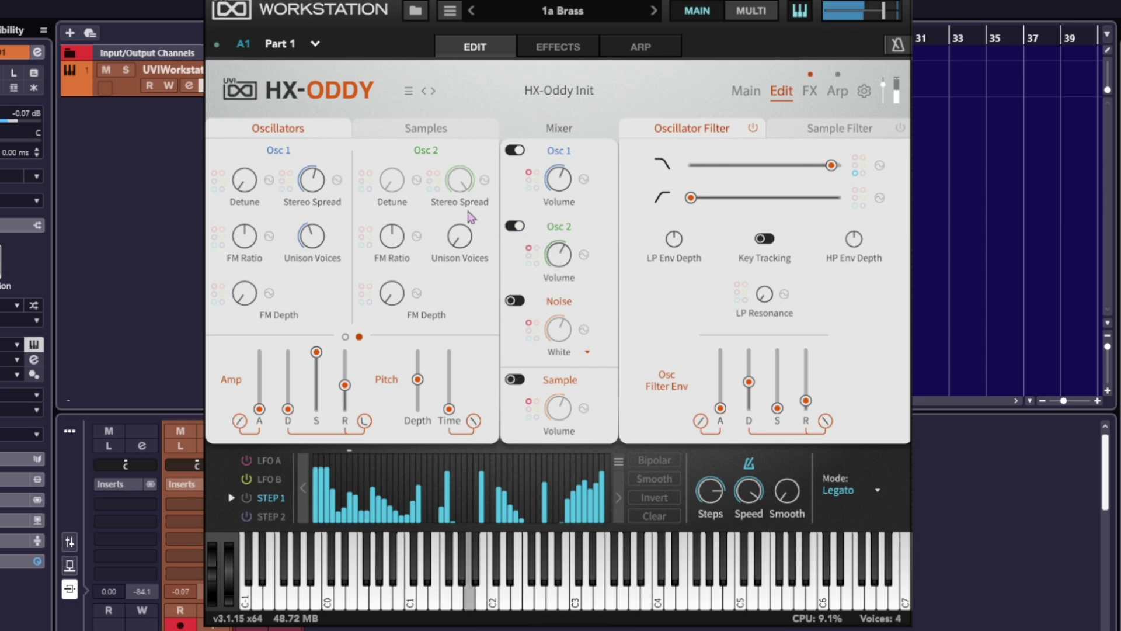
mouse_move(449, 230)
left_click_drag(448, 230, 451, 217)
mouse_move(460, 188)
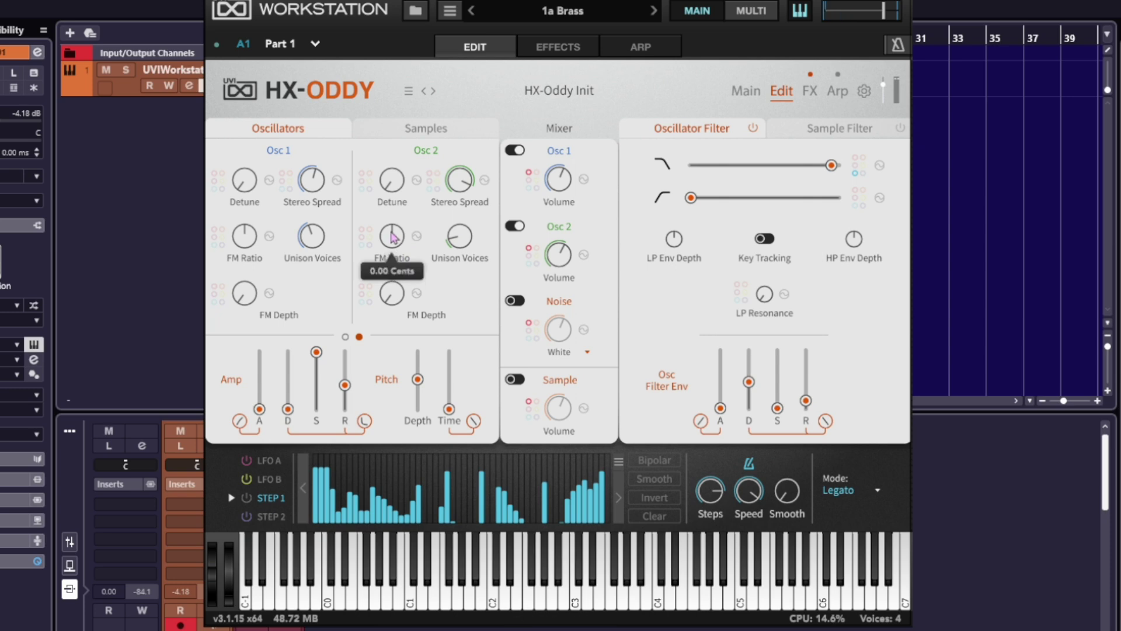
Step: Lower Osc 2's octave on the first page of oscillator parameters and return to the second page
left_click(345, 338)
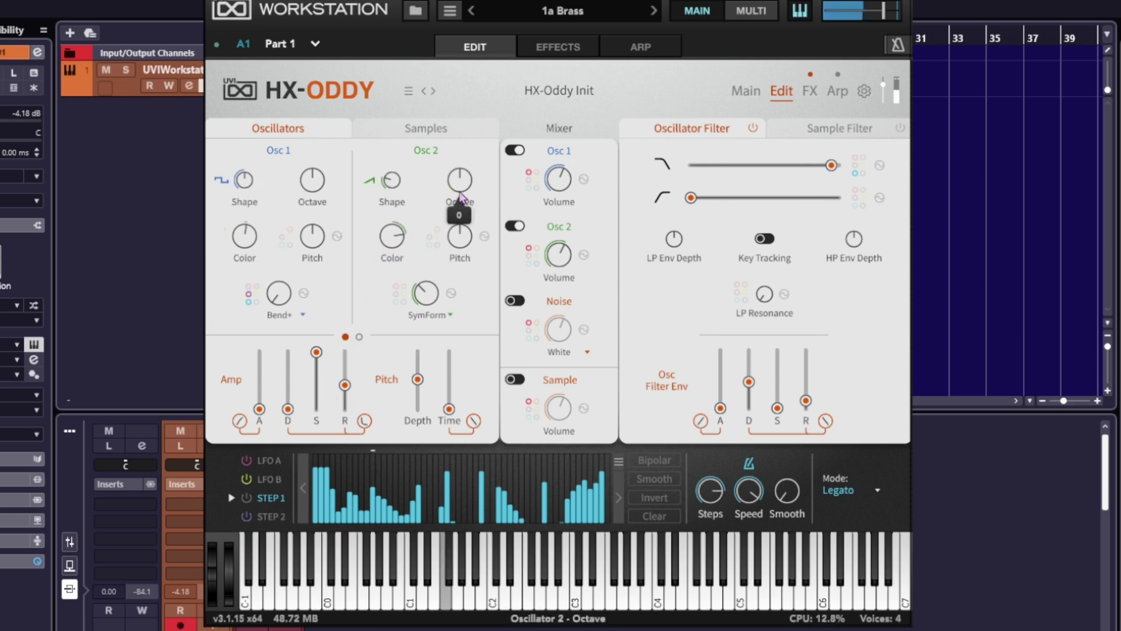
left_click_drag(461, 198, 466, 213)
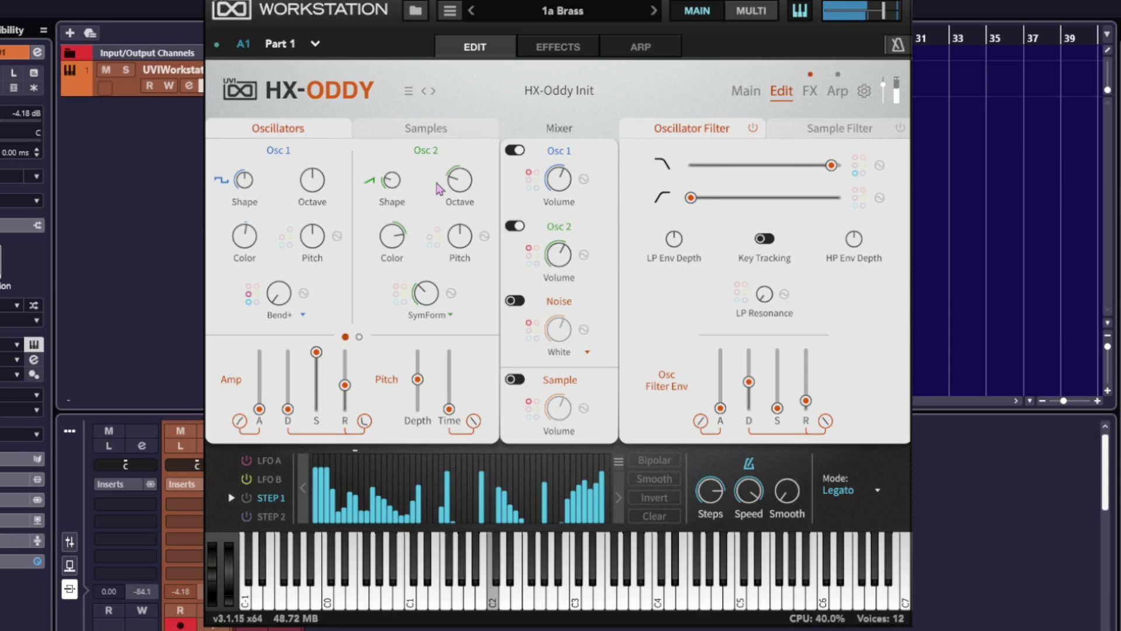
left_click(359, 337)
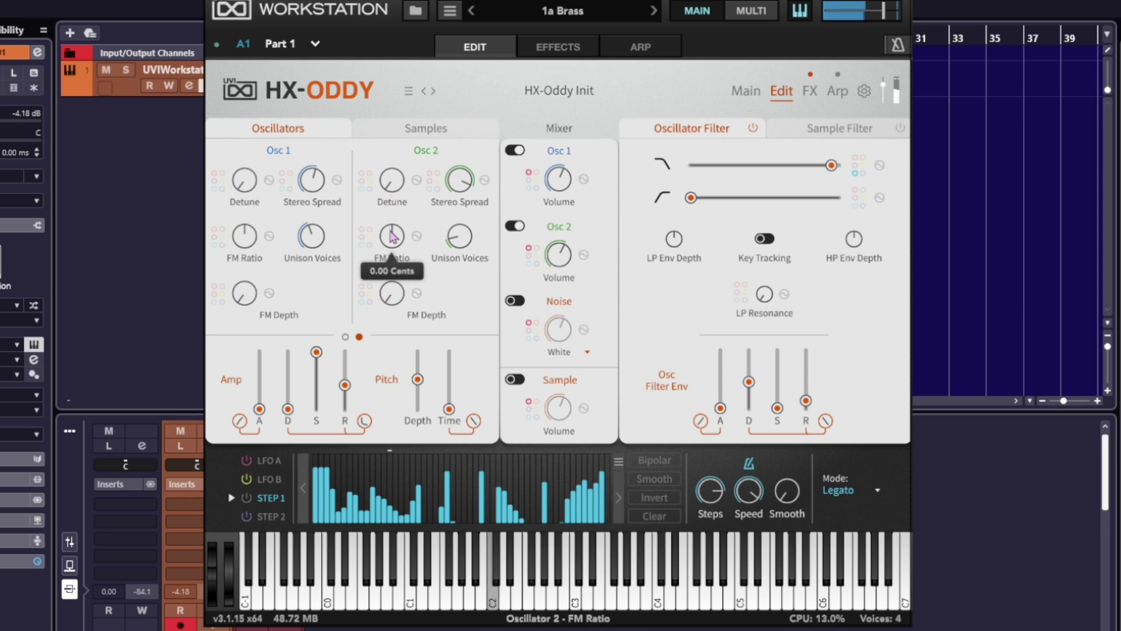
Step: Set Osc 2's FM ratio to 26.11 semitones and raise the FM depth of both oscillators, with Osc 1's deeper
left_click_drag(391, 236, 393, 179)
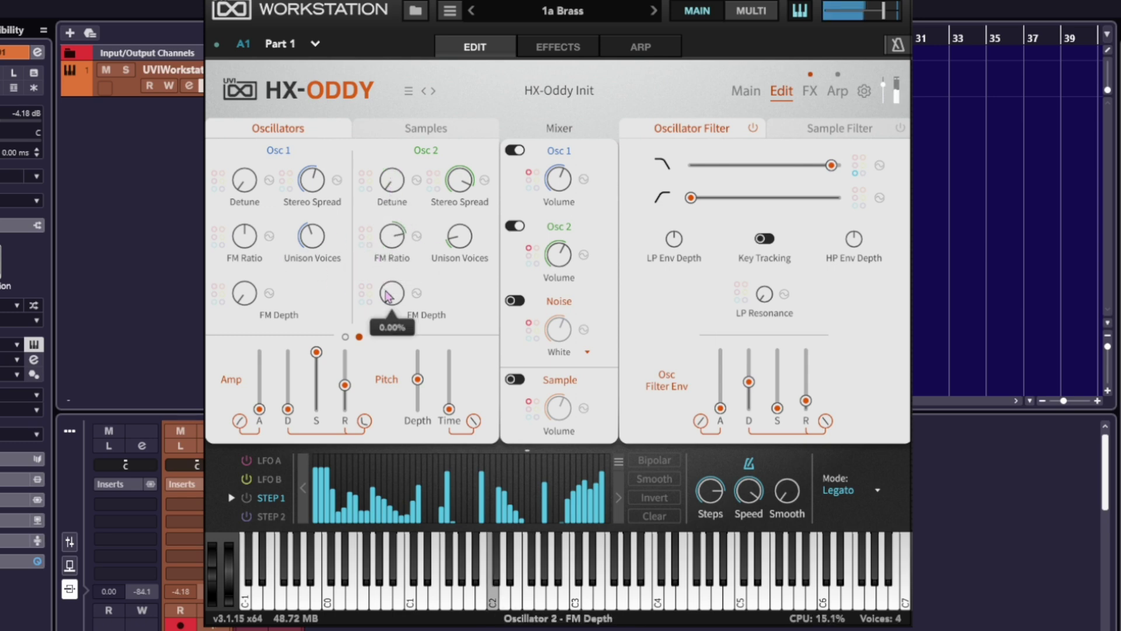
left_click_drag(385, 308, 411, 168)
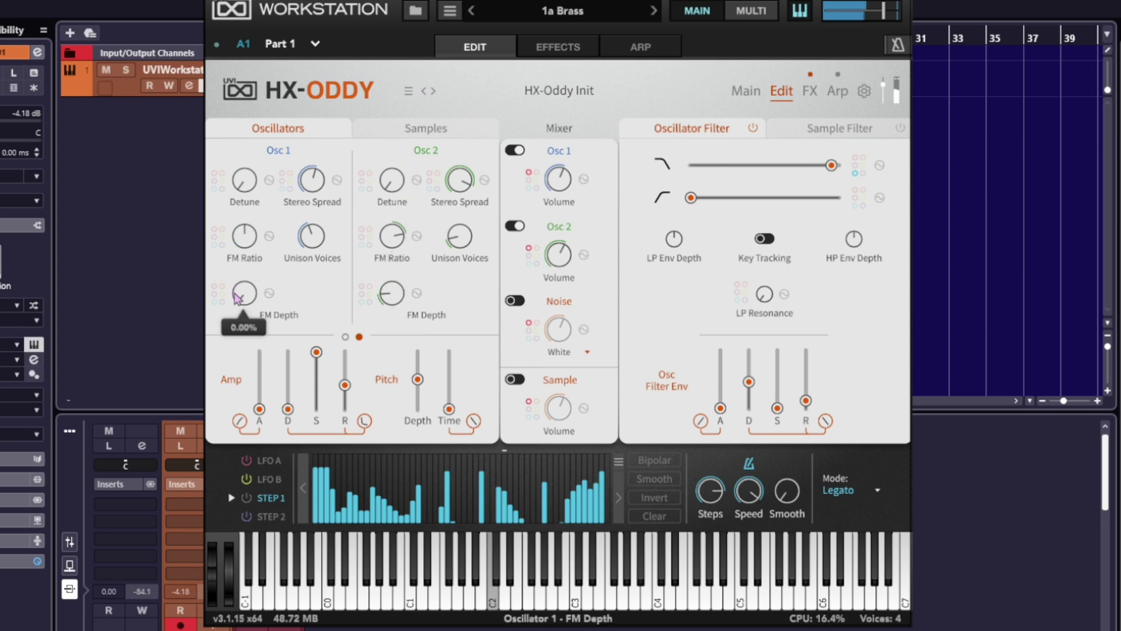
left_click_drag(244, 293, 260, 155)
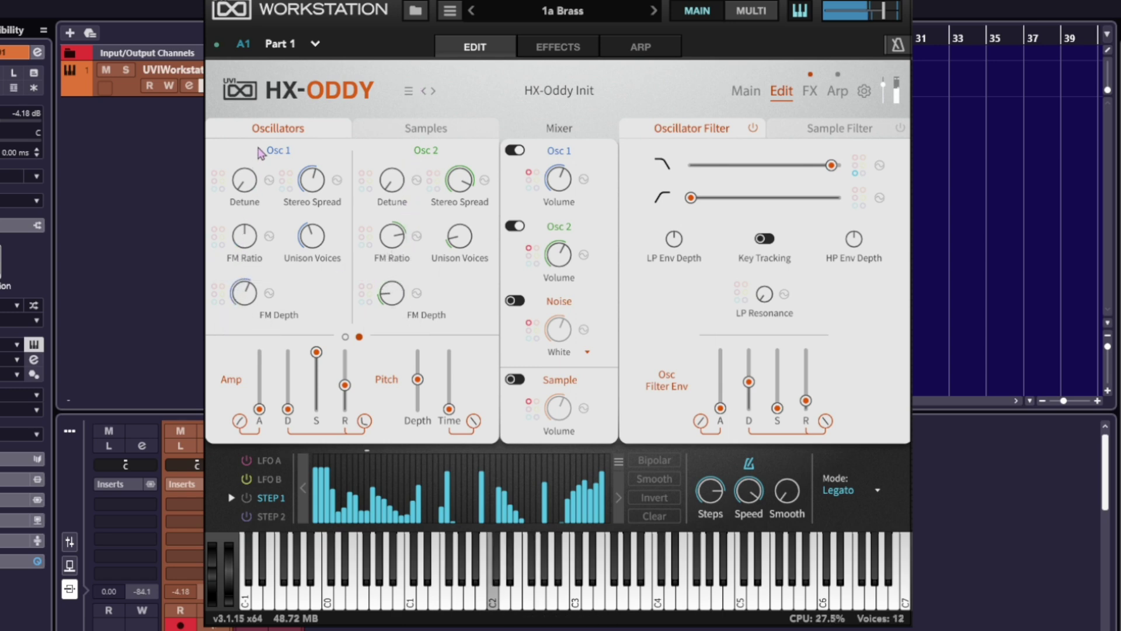
Step: Bring Osc 2's FM ratio down to near the minimum, its unison voices to 1, and its FM depth to zero
mouse_move(388, 231)
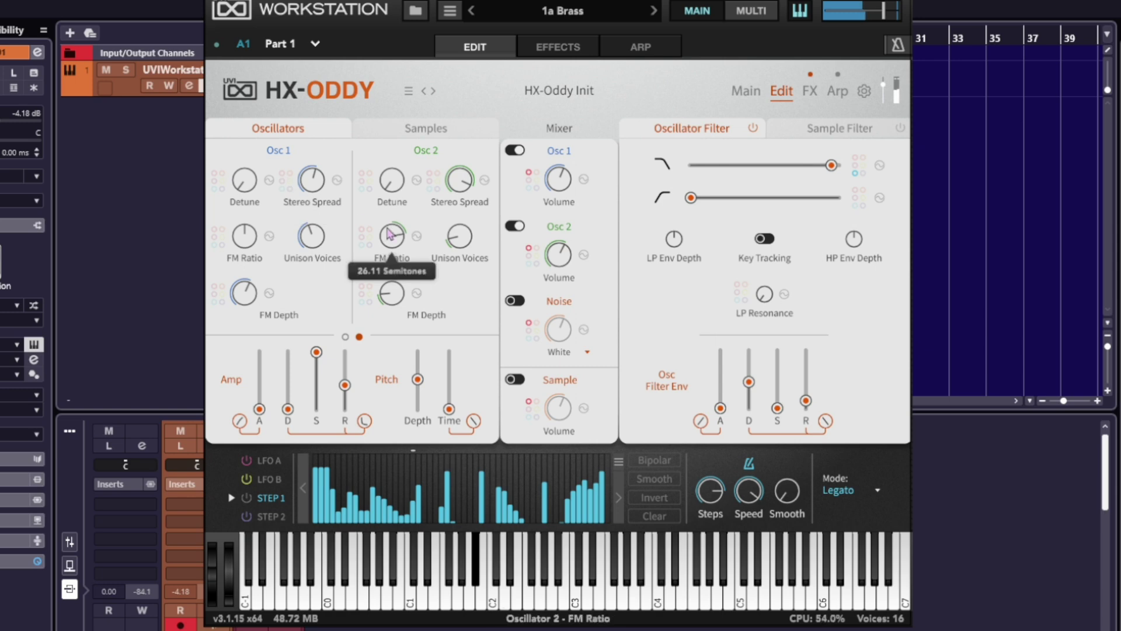
left_click_drag(390, 233, 449, 323)
mouse_move(465, 245)
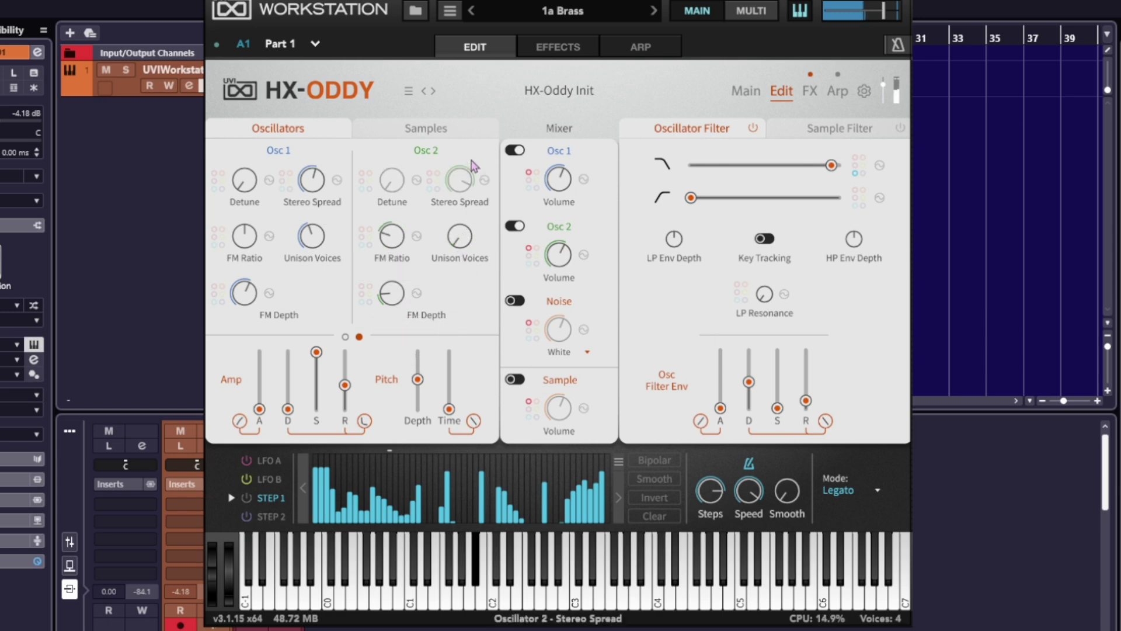
left_click_drag(391, 293, 421, 166)
left_click_drag(403, 224, 403, 133)
left_click_drag(418, 14, 295, 419)
Step: Try Osc 1's FM depth at 83.84% while varying its FM ratio, and reset the depth to zero
mouse_move(249, 288)
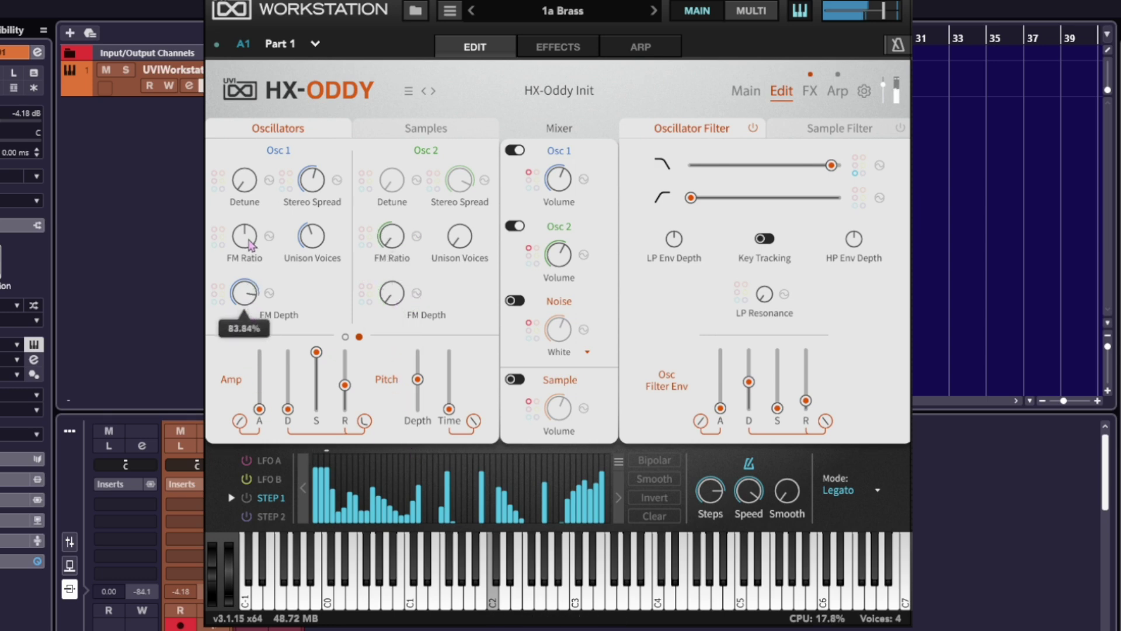
mouse_move(250, 244)
left_mouse_down()
mouse_move(257, 304)
mouse_move(248, 99)
mouse_move(272, 224)
mouse_move(246, 256)
mouse_move(244, 245)
mouse_move(259, 373)
mouse_move(246, 239)
left_mouse_up()
double_click(244, 293)
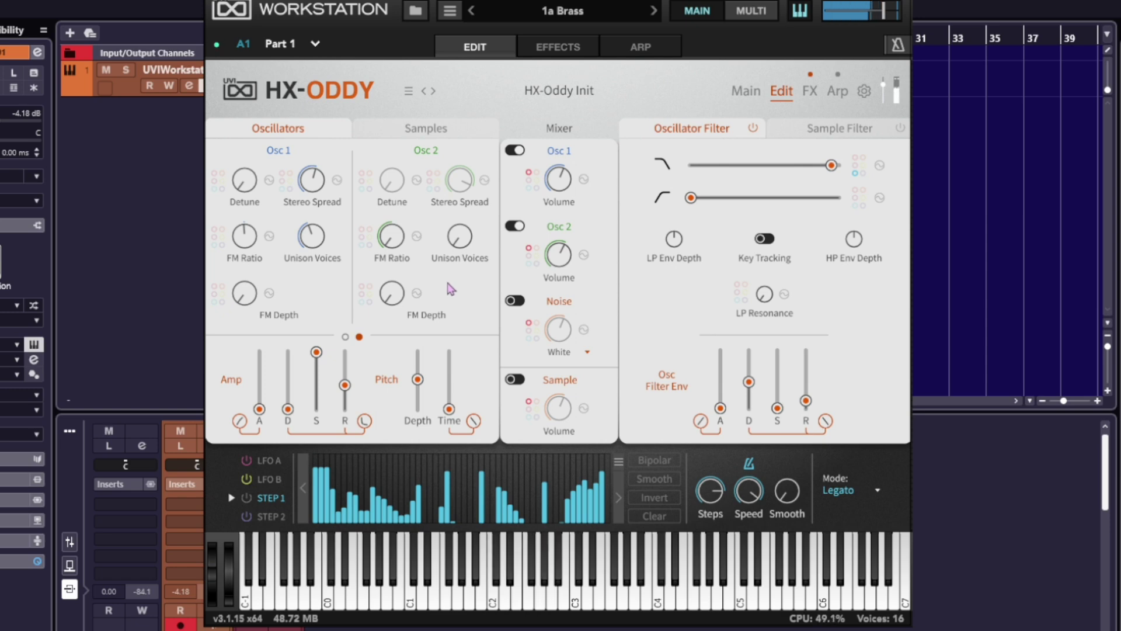
Step: Turn off both oscillators in the mixer, turn on the white noise, and raise its volume to 3.1 dB
left_click(516, 228)
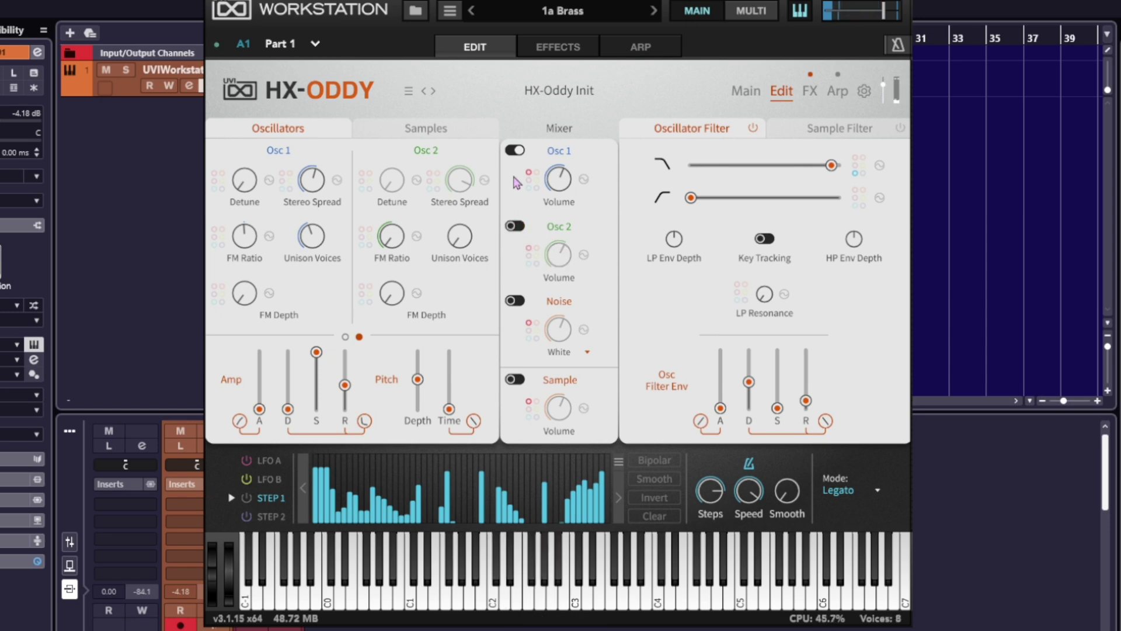
left_click(515, 151)
left_click(515, 301)
mouse_move(561, 343)
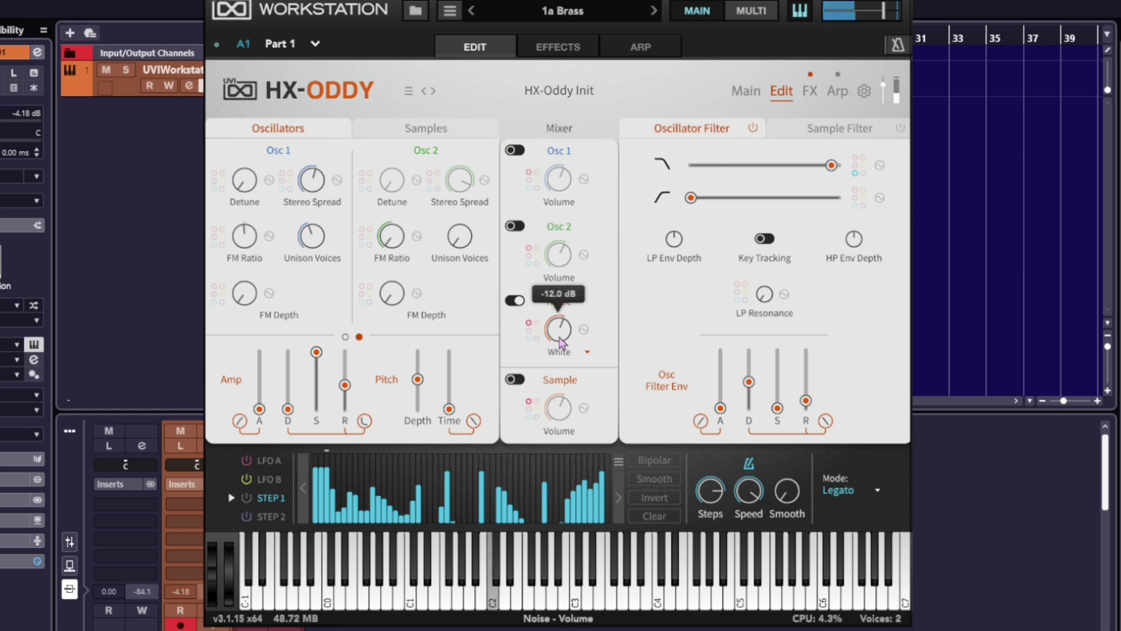
scroll(559, 335, "down", 3)
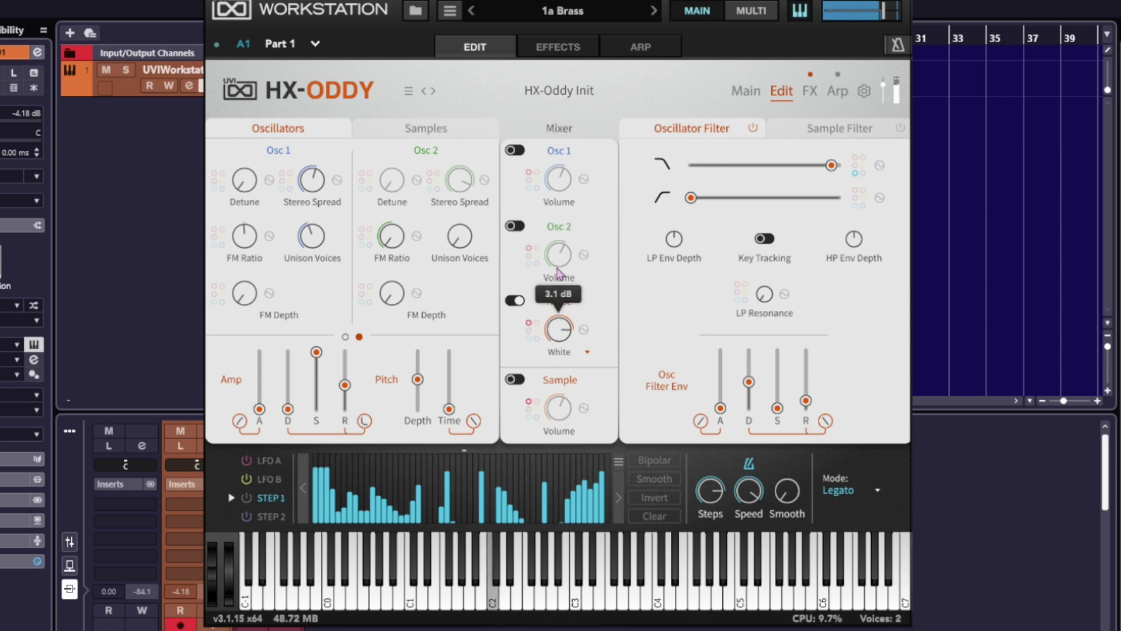
Step: Try the noise types Pink ST, White ST and White, settle on Pink, and silence and turn off the noise
left_click(589, 353)
left_click(562, 409)
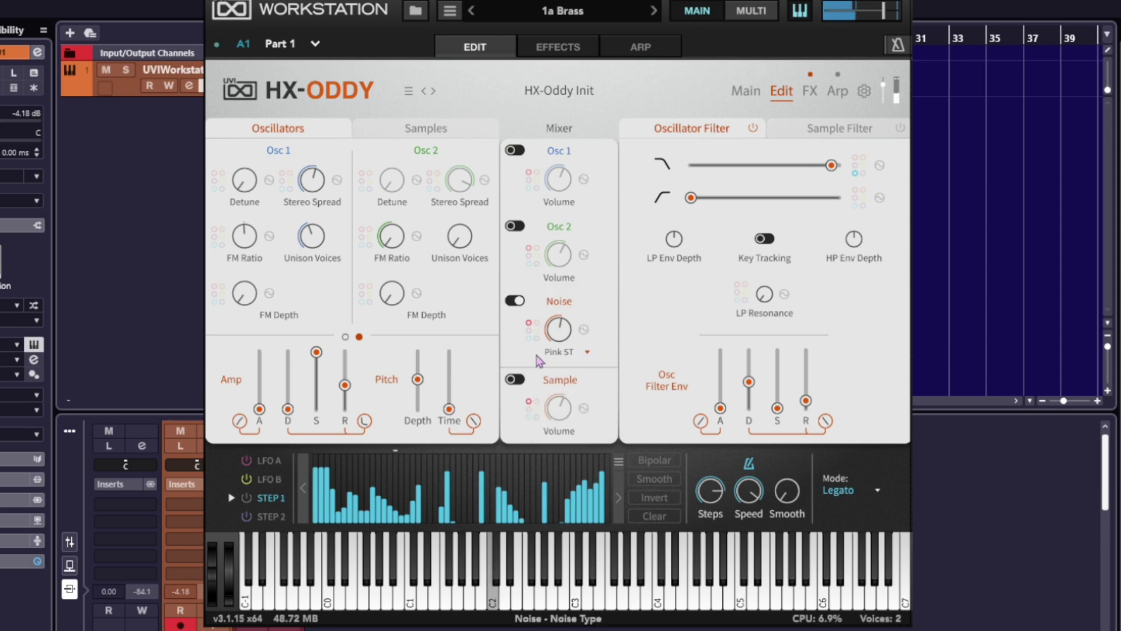
left_click(588, 353)
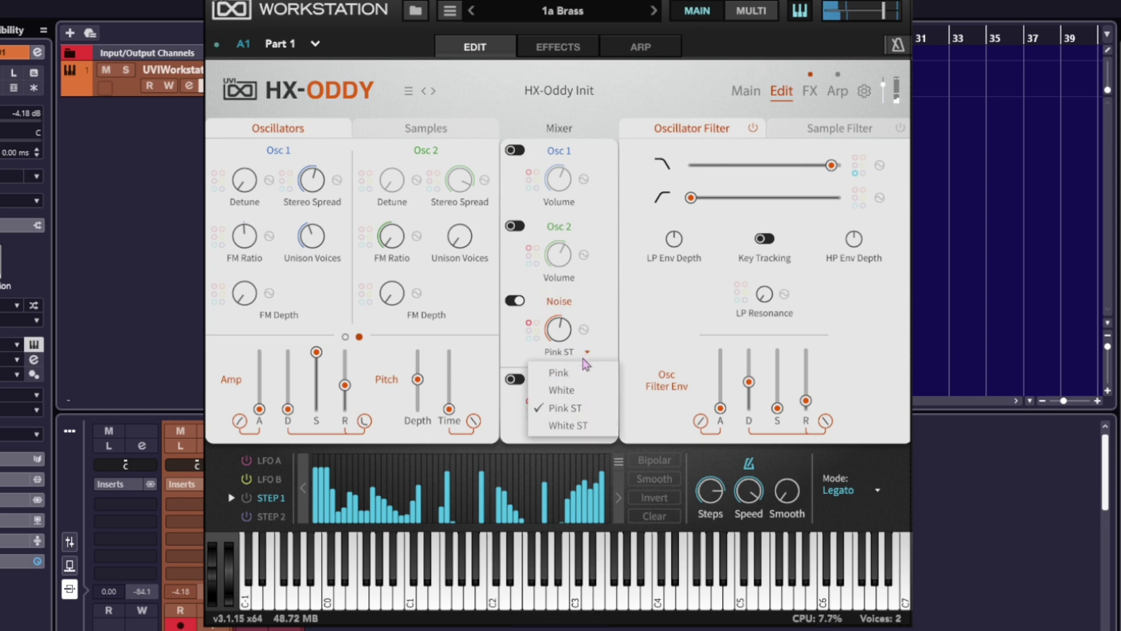
left_click(574, 426)
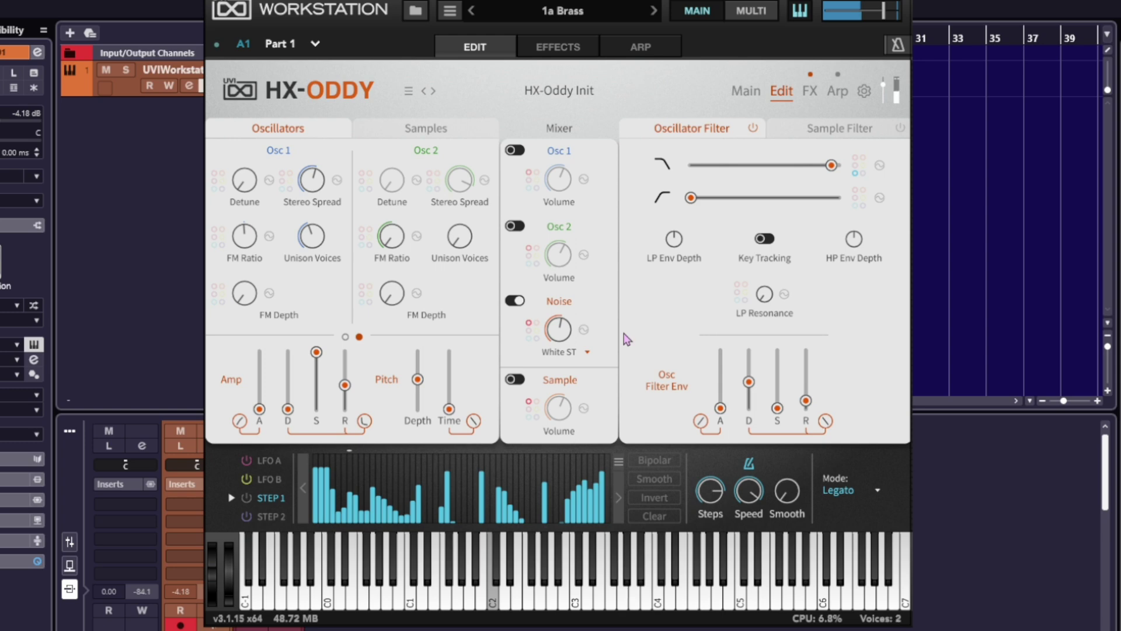
left_click(571, 352)
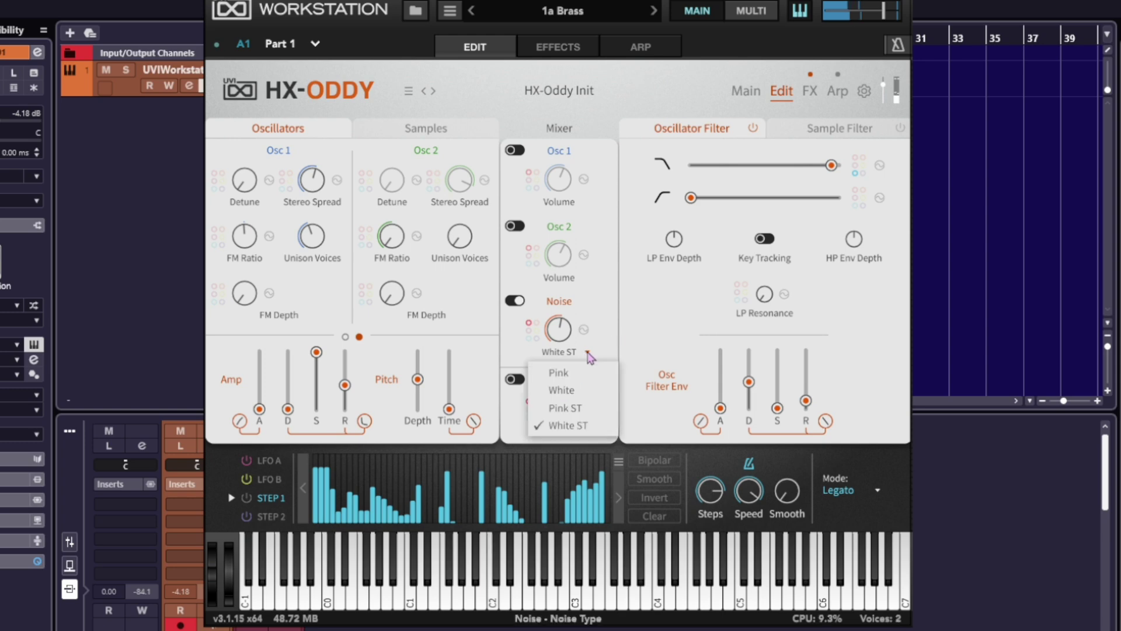
left_click(565, 396)
left_click(587, 352)
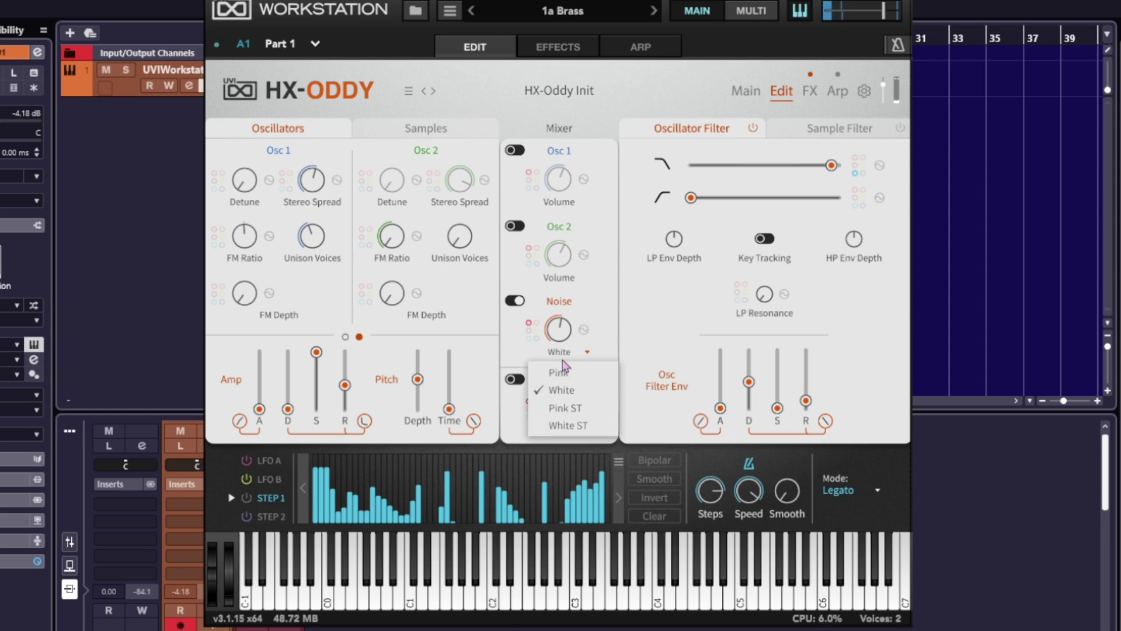
left_click(562, 370)
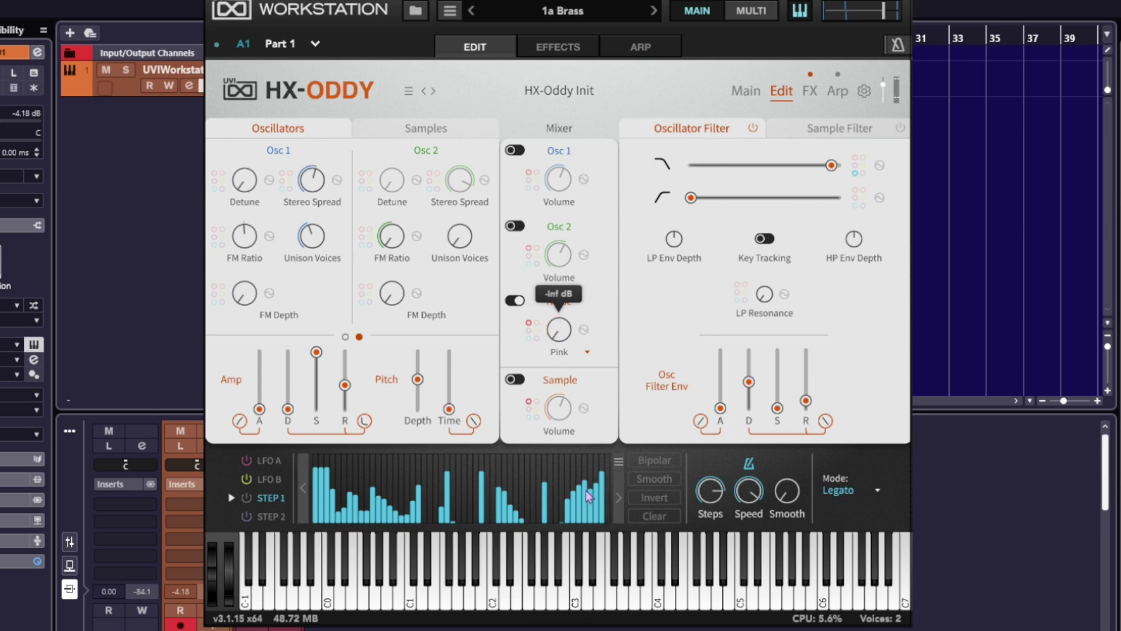
left_click(515, 300)
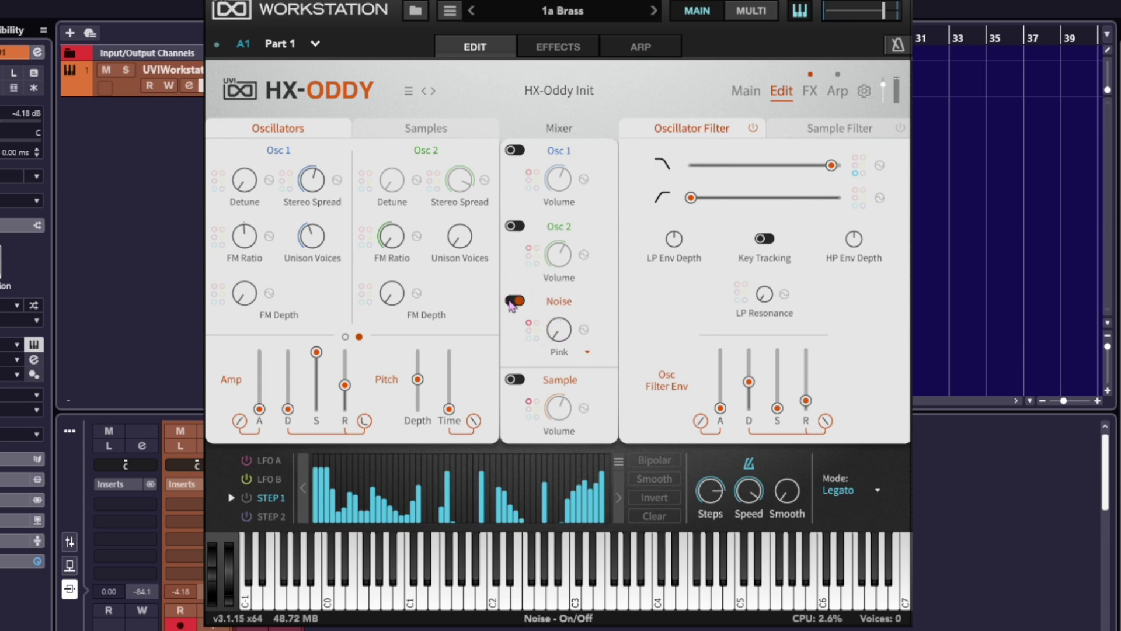
Step: Turn on the Sample source in the mixer and show its sample settings and the Sample Filter
left_click(517, 378)
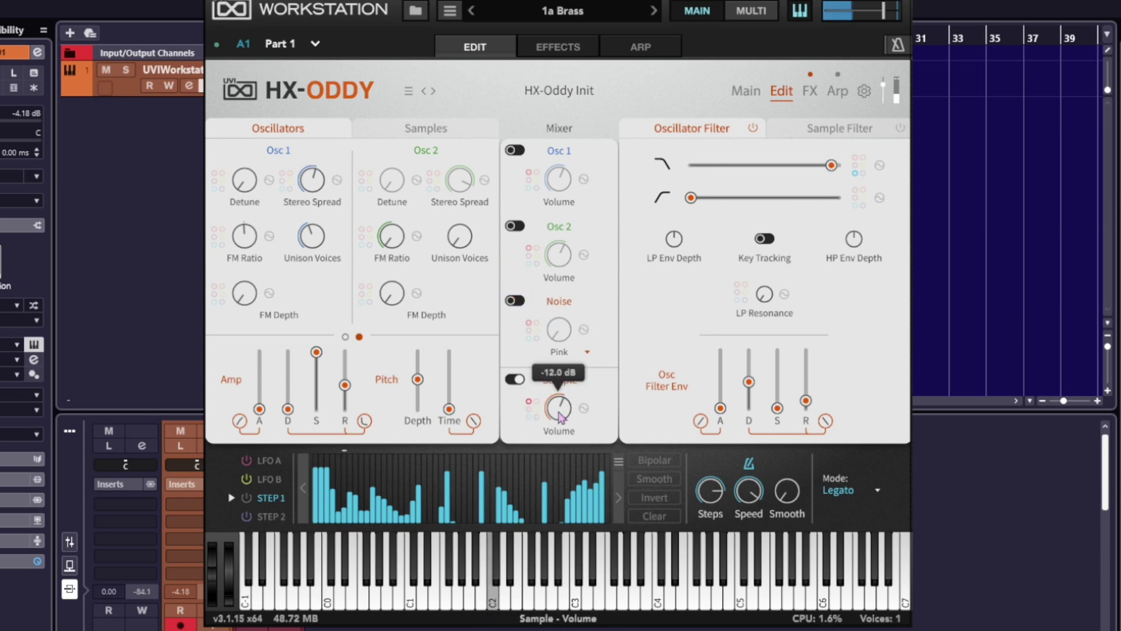
left_click(423, 130)
left_click(835, 132)
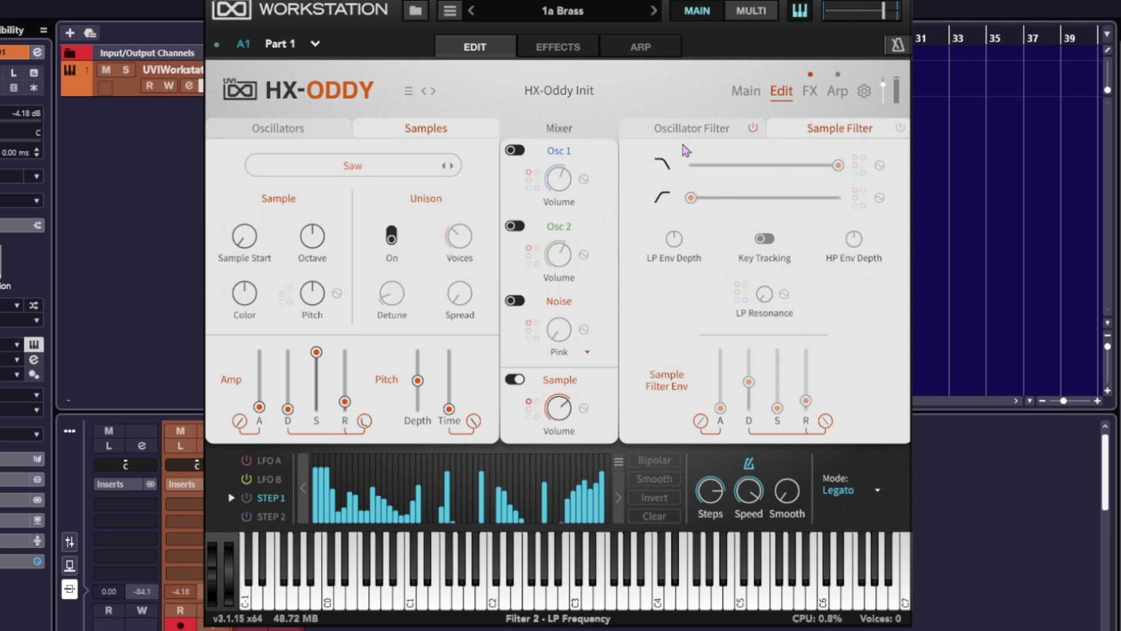
left_click(724, 128)
left_click(826, 132)
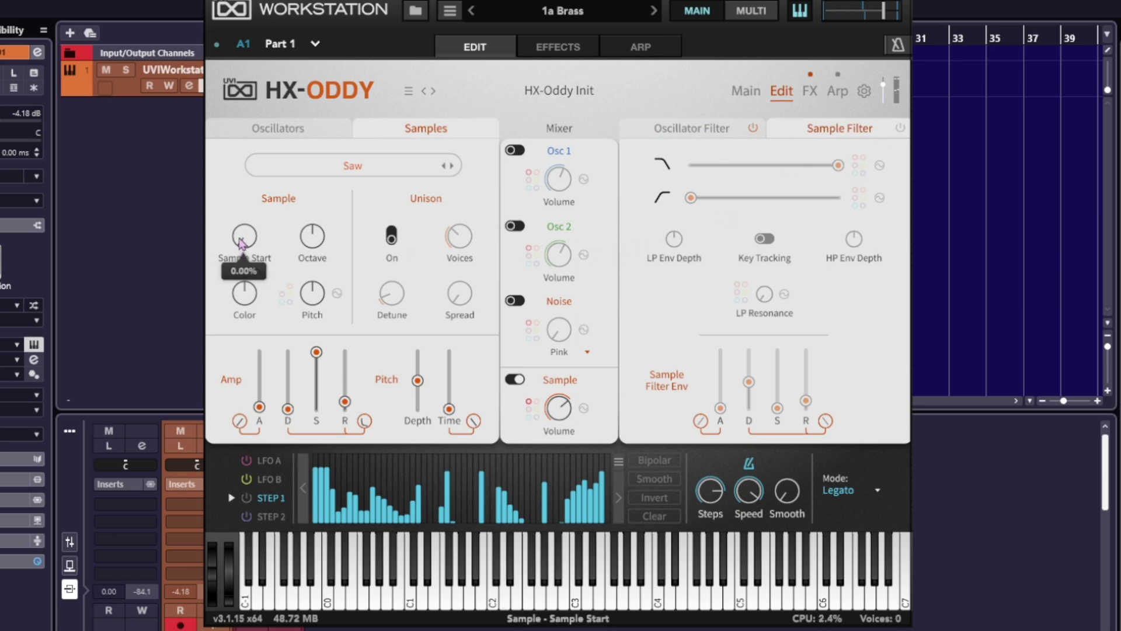
Step: Set the sample's color to 19.84%, try its pitch at 3.07 semitones, and bring the pitch back close to center
mouse_move(244, 236)
left_mouse_down()
mouse_move(257, 99)
mouse_move(259, 239)
left_mouse_up()
left_click_drag(249, 295, 259, 246)
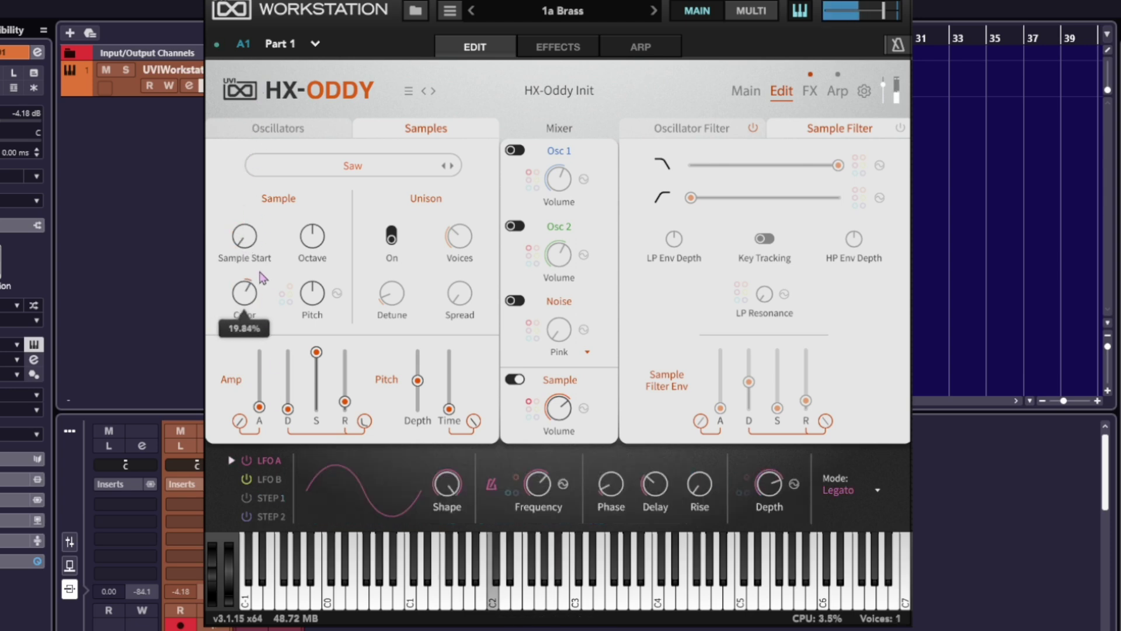
left_click_drag(313, 293, 331, 223)
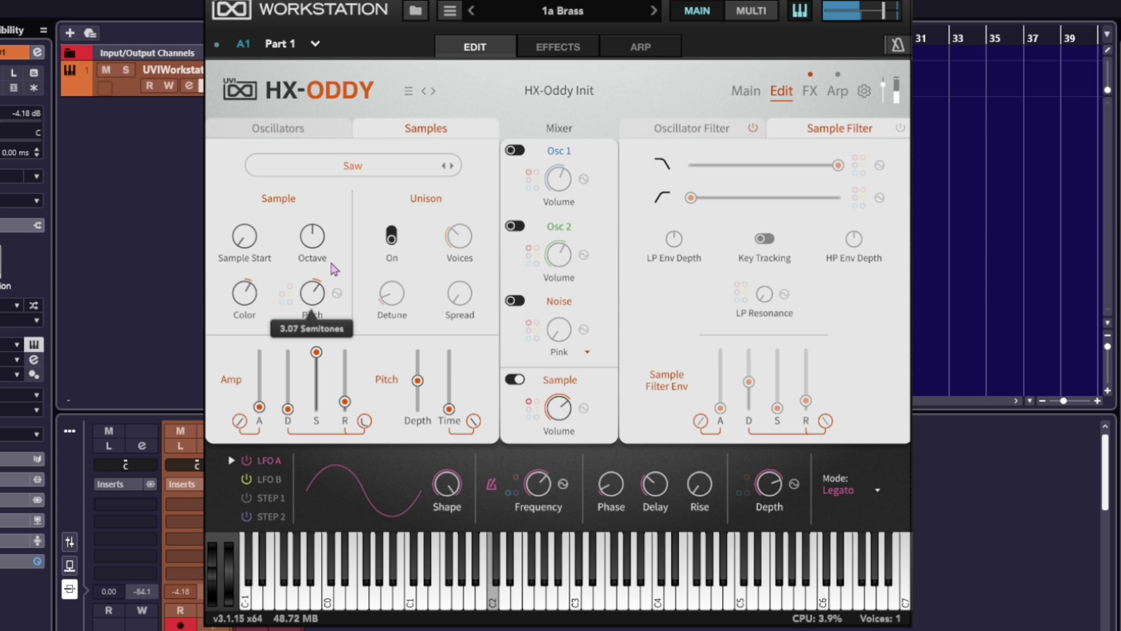
left_click_drag(334, 269, 336, 272)
left_click_drag(556, 409, 554, 400)
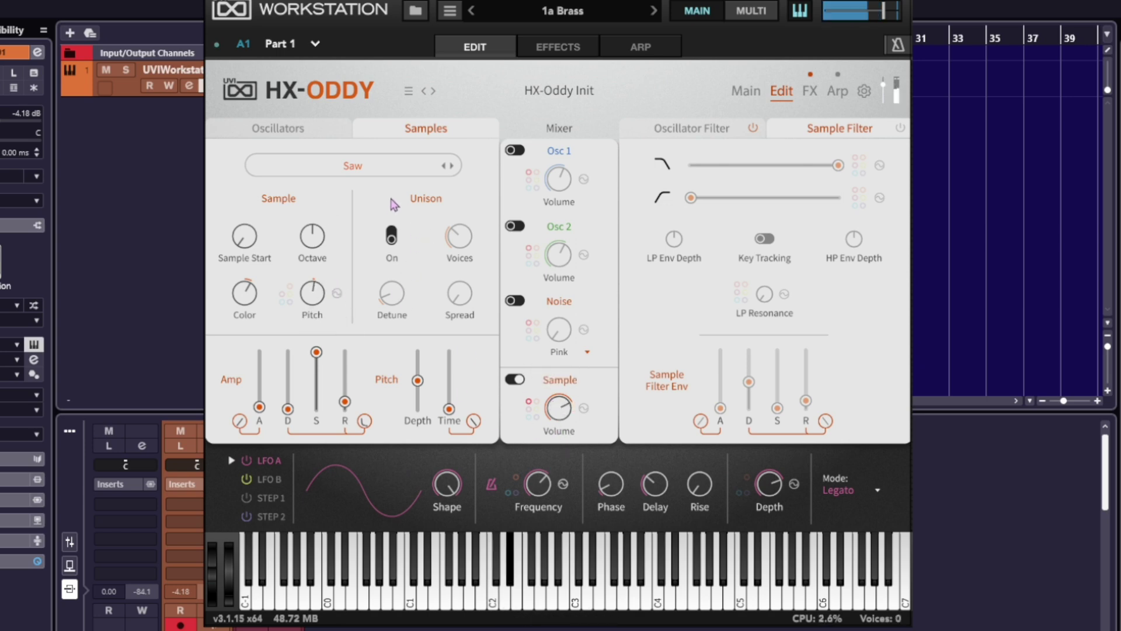
Step: Turn on the sample's unison with 3 voices and a wide spread, and try detune at 30.88 cents before lowering it
left_click(393, 236)
left_click_drag(460, 292, 458, 137)
mouse_move(455, 234)
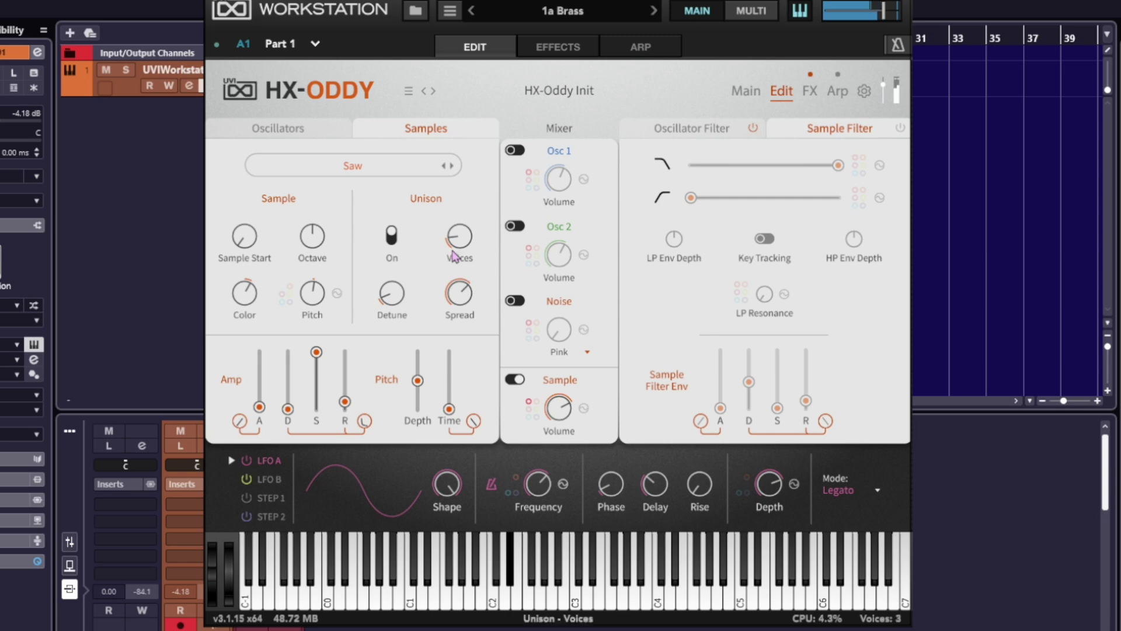
left_click_drag(392, 294, 417, 110)
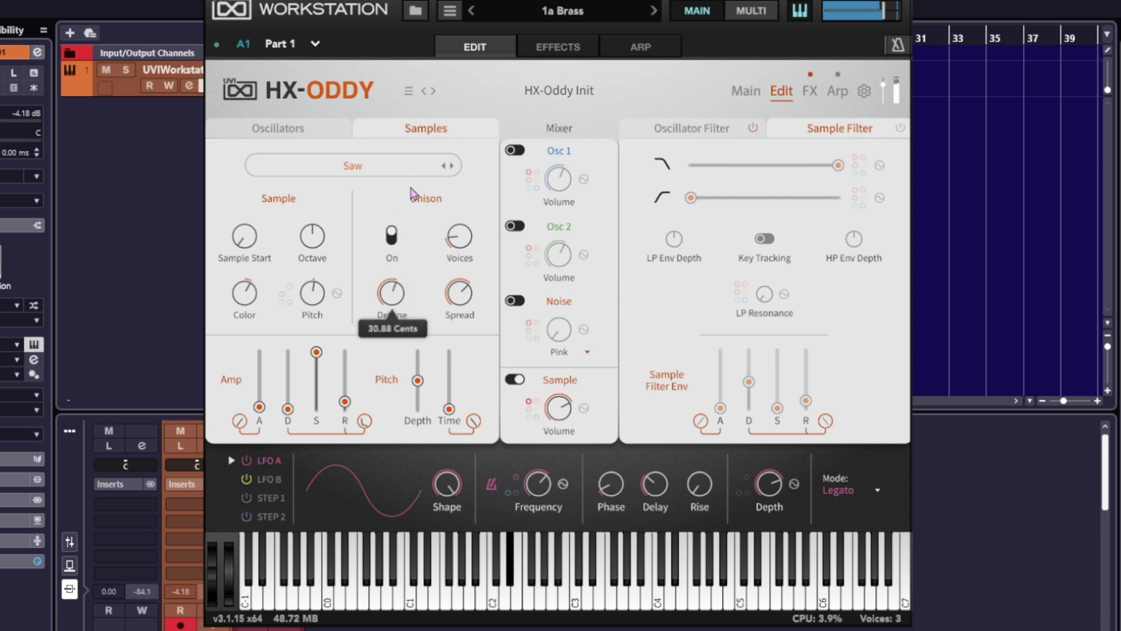
left_click_drag(412, 193, 412, 292)
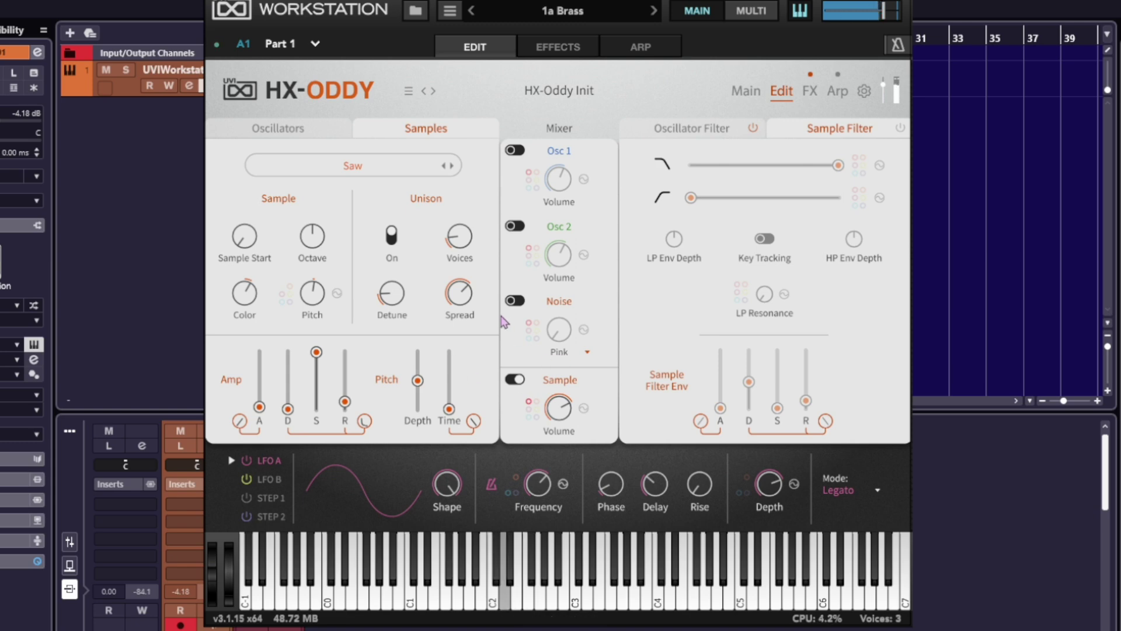
Step: Load the Buzzin Note sample, set its amp release to 2.02 s, and raise the sample volume
left_click(354, 170)
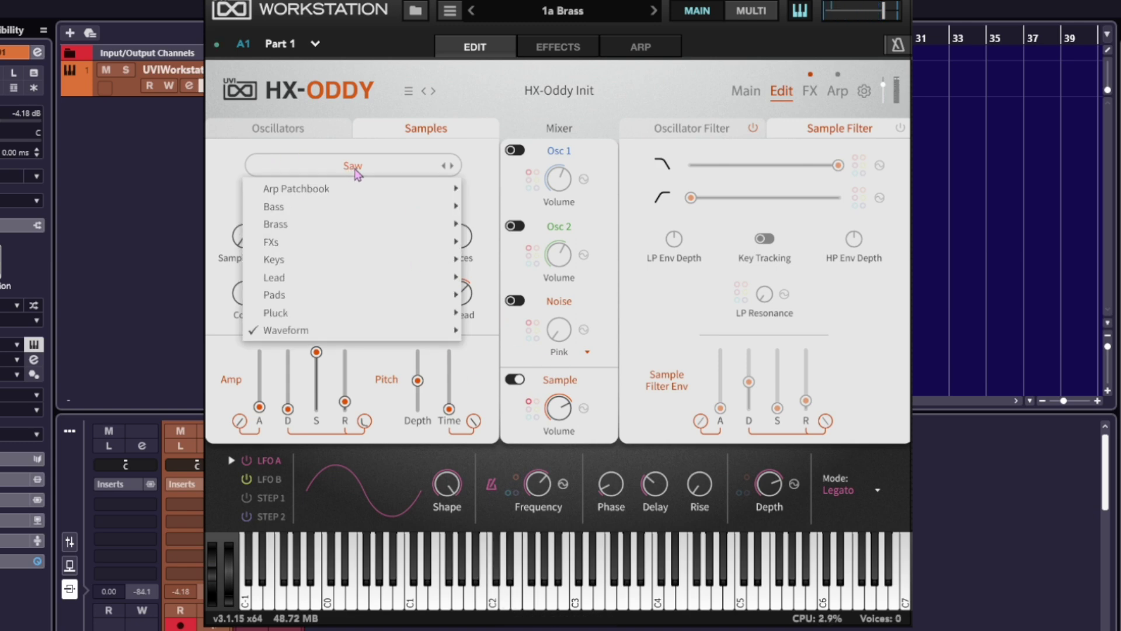
mouse_move(331, 320)
left_click(511, 330)
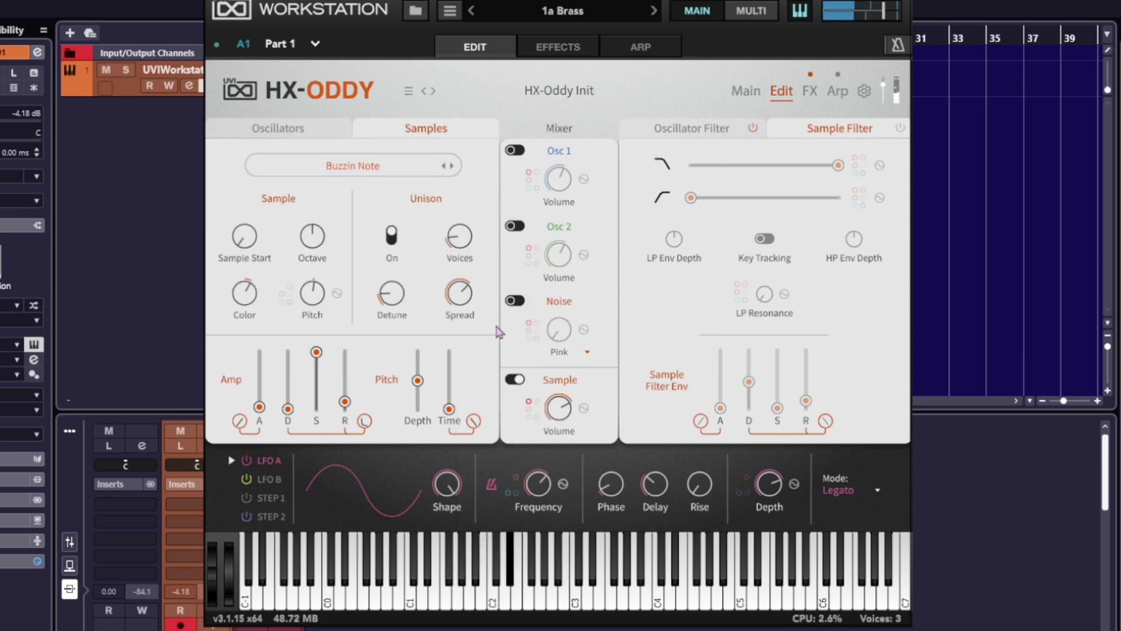
left_click_drag(344, 401, 345, 383)
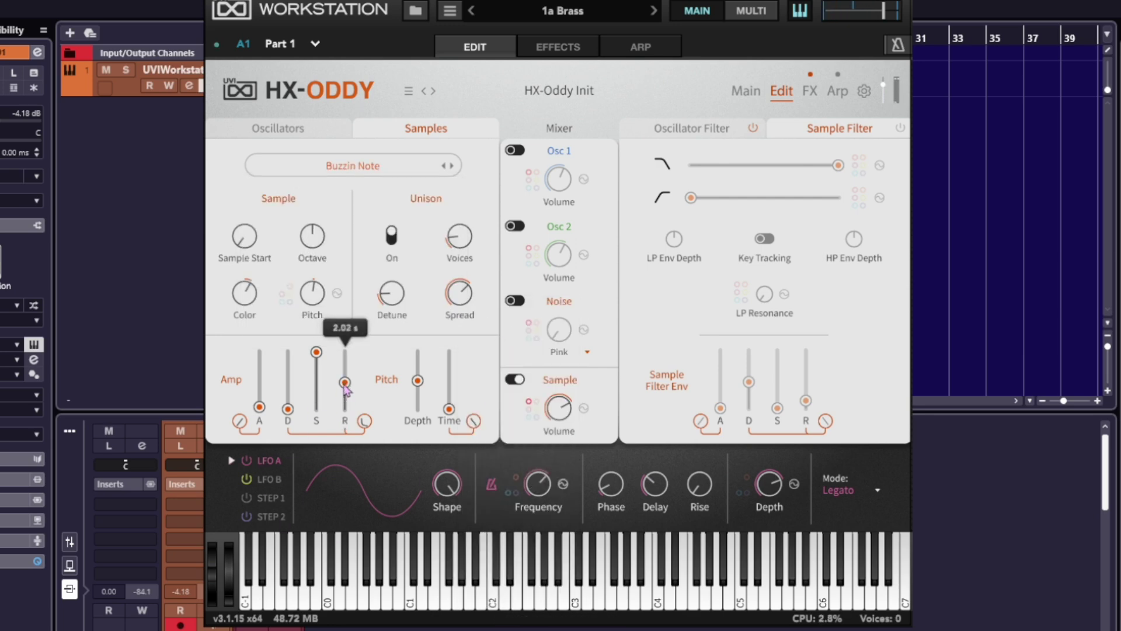
left_click_drag(559, 408, 557, 378)
Step: Try the Flushy Pluck sample, settle on 18 Beginning Whistler from Arp Patchbook, and lower the sample volume
left_click(451, 166)
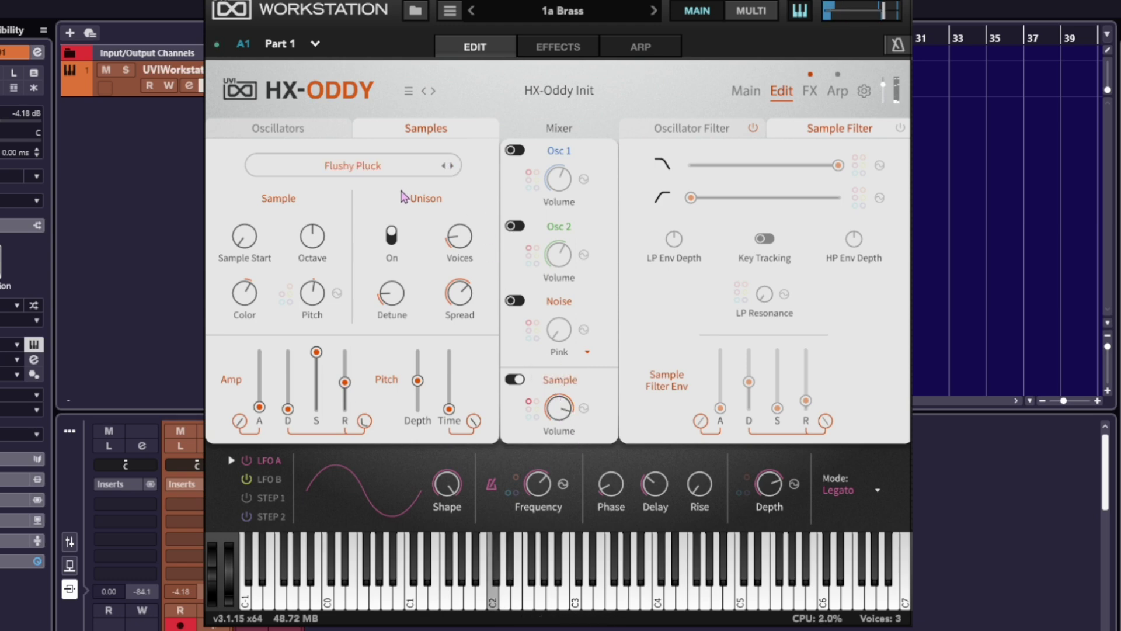
left_click(372, 167)
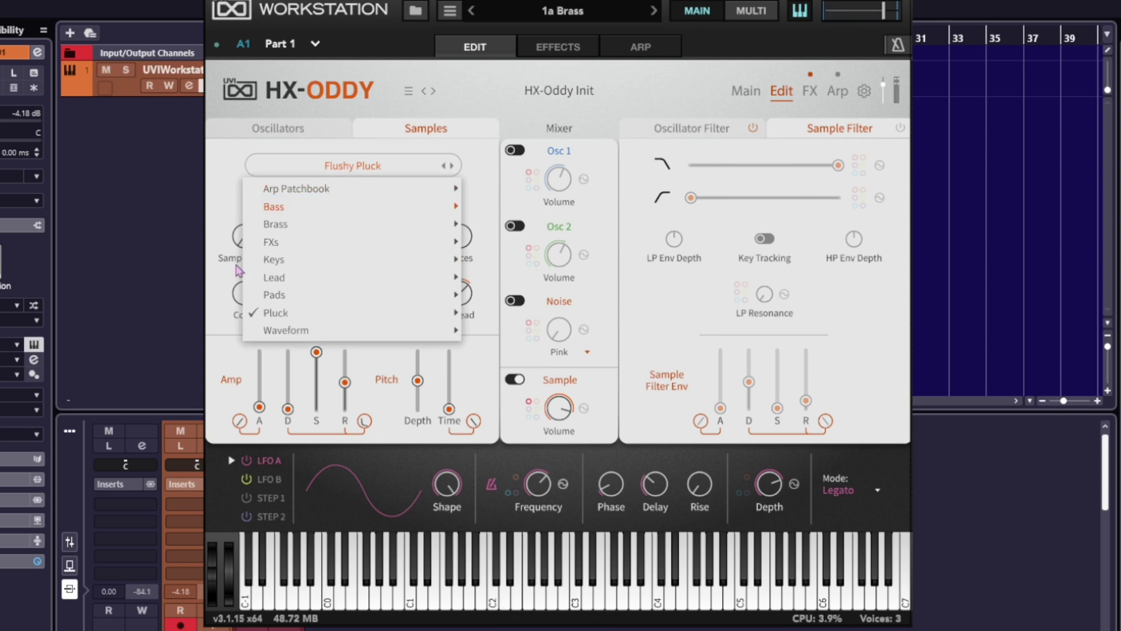
mouse_move(294, 194)
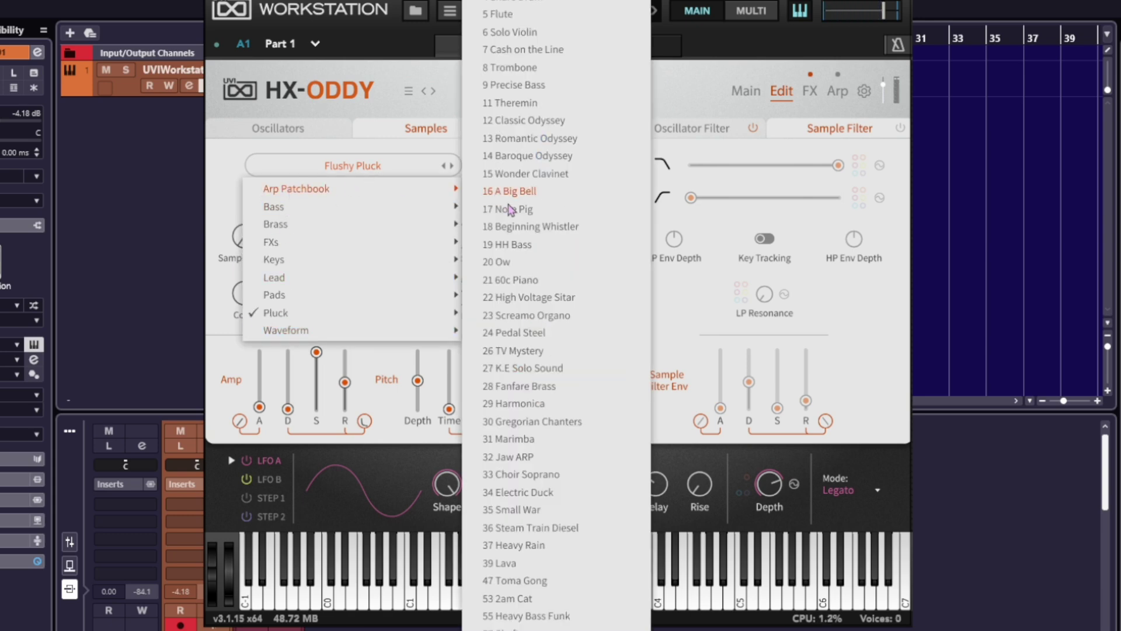
left_click(519, 228)
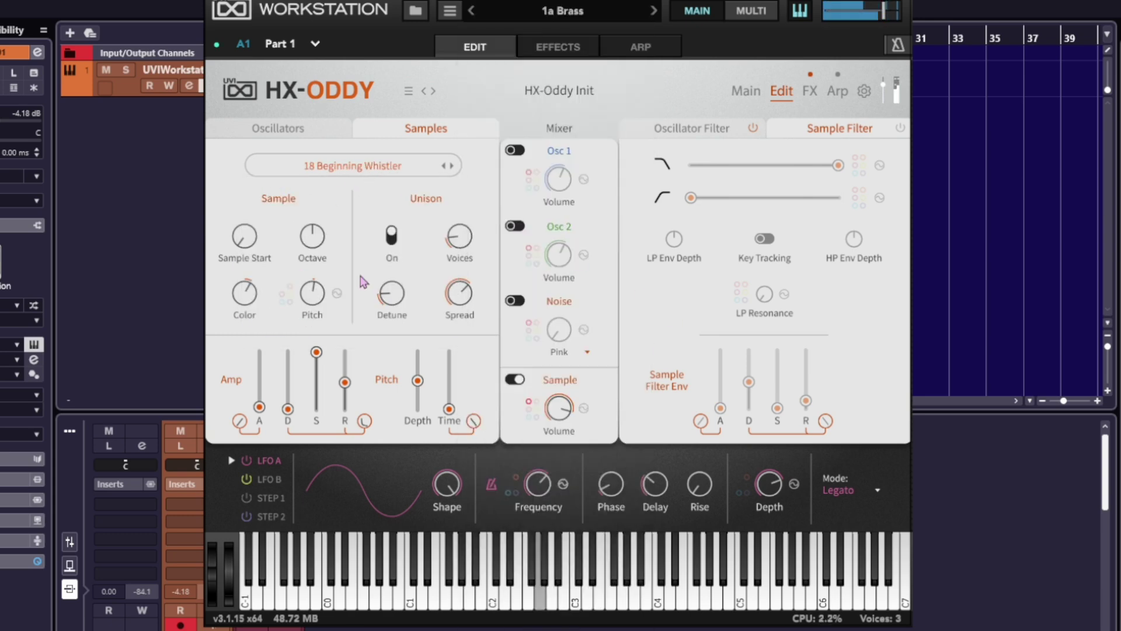
left_click_drag(558, 407, 573, 461)
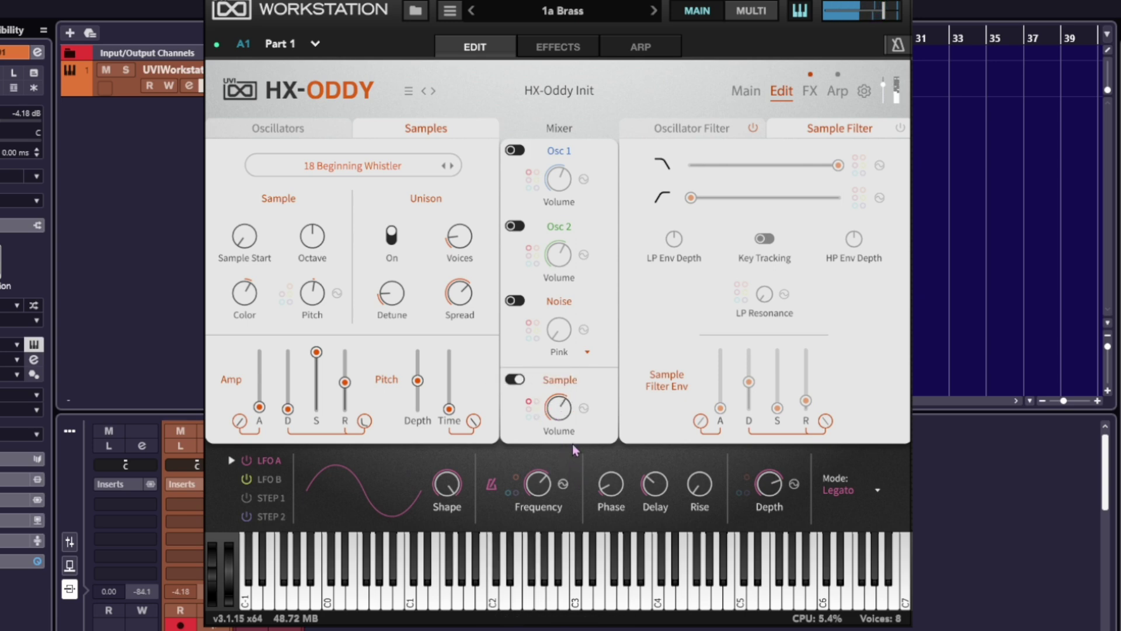
Step: Check the effects settings, return to the sample settings, and narrow the sample's unison spread
left_click(810, 93)
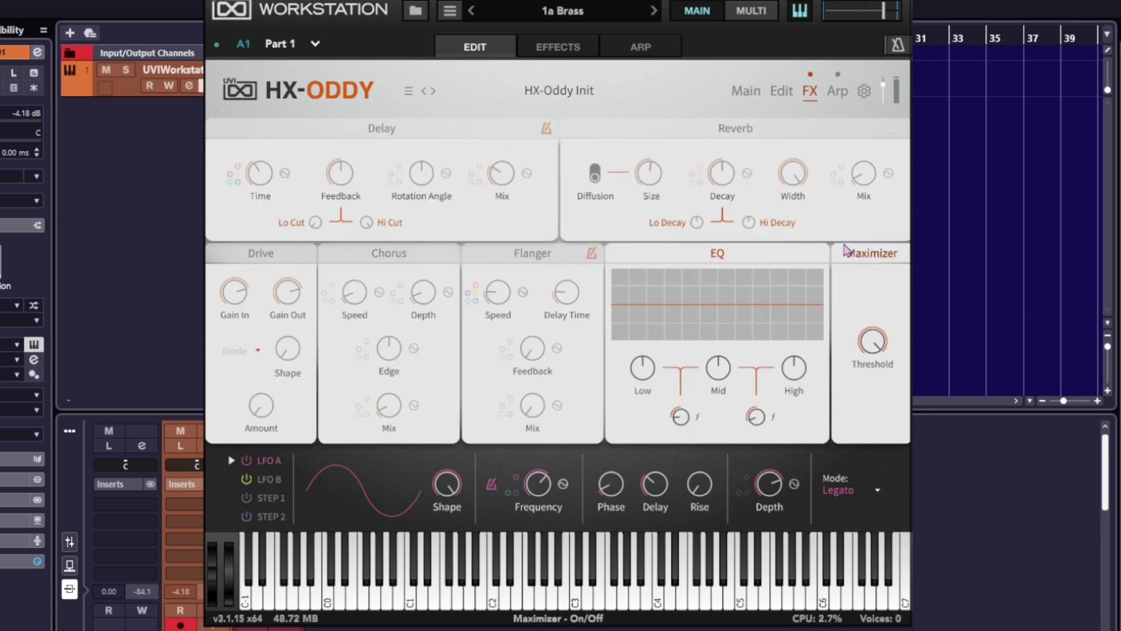
left_click(783, 97)
mouse_move(466, 250)
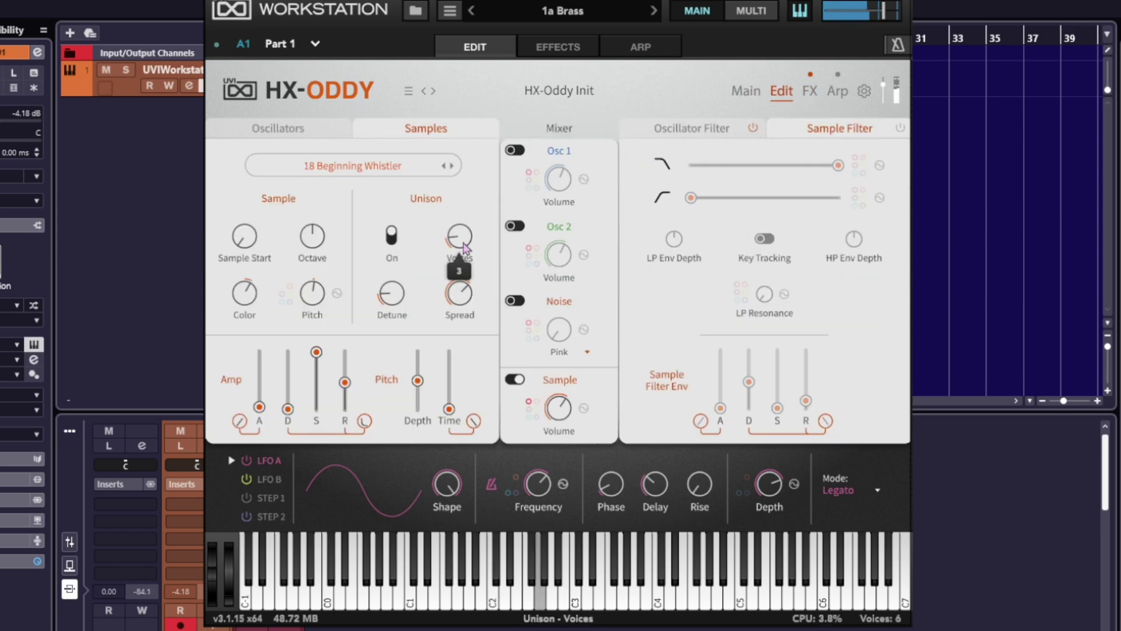
mouse_move(459, 326)
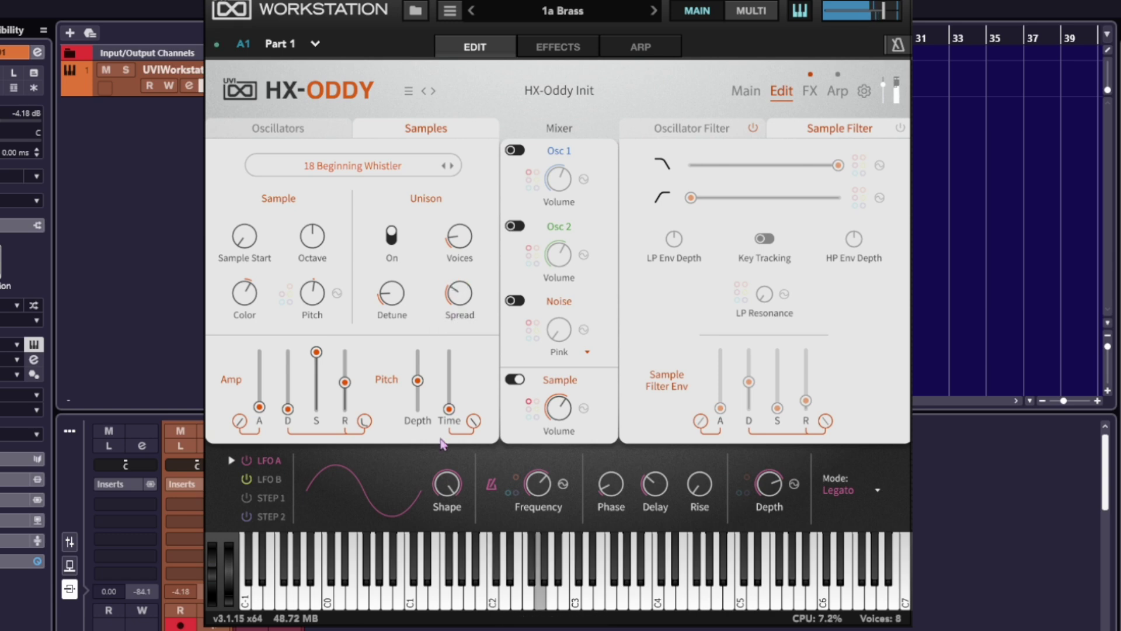
Step: Try a pitch envelope on the sample with raised depth and a 931 ms time, and reset both to zero
left_click_drag(448, 408, 417, 370)
mouse_move(416, 383)
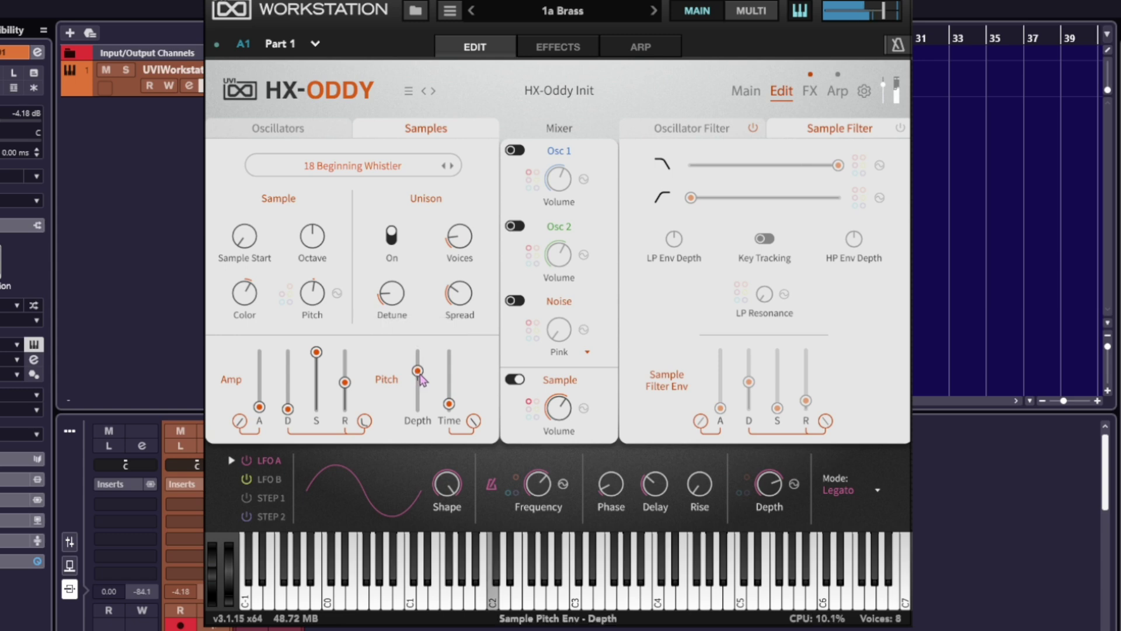
mouse_move(453, 408)
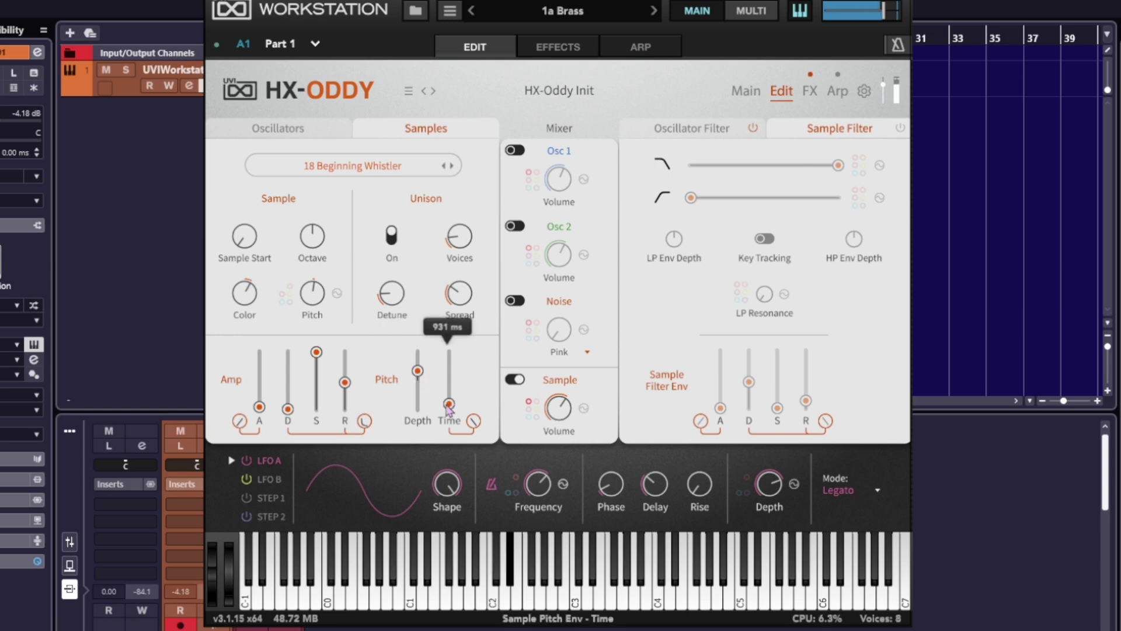
left_click_drag(449, 405, 450, 374)
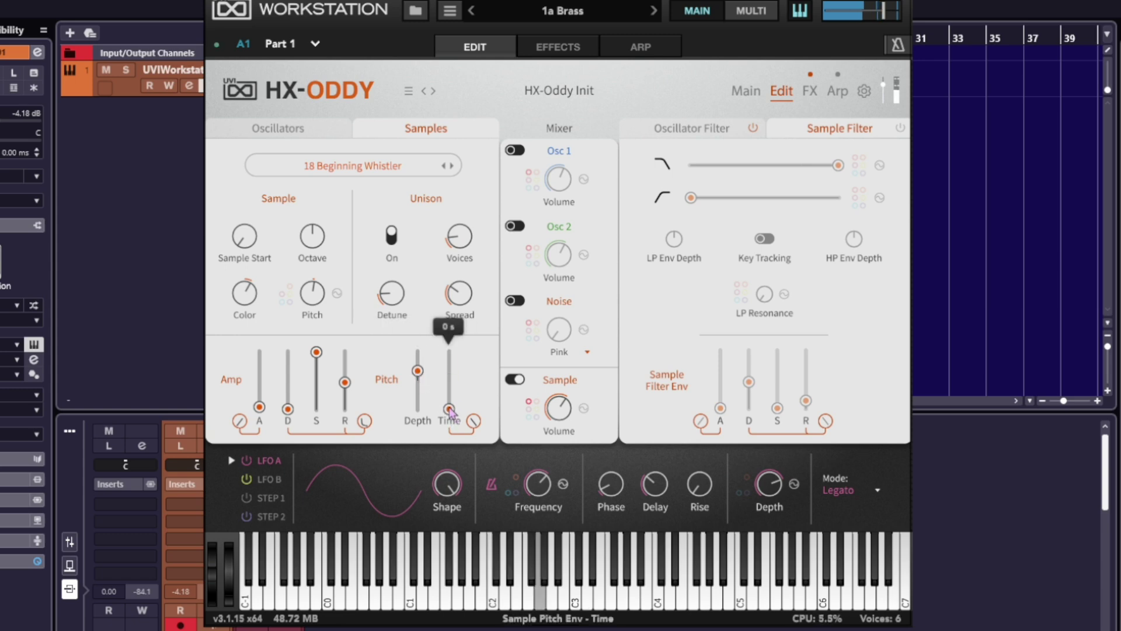
left_click_drag(418, 372, 441, 408)
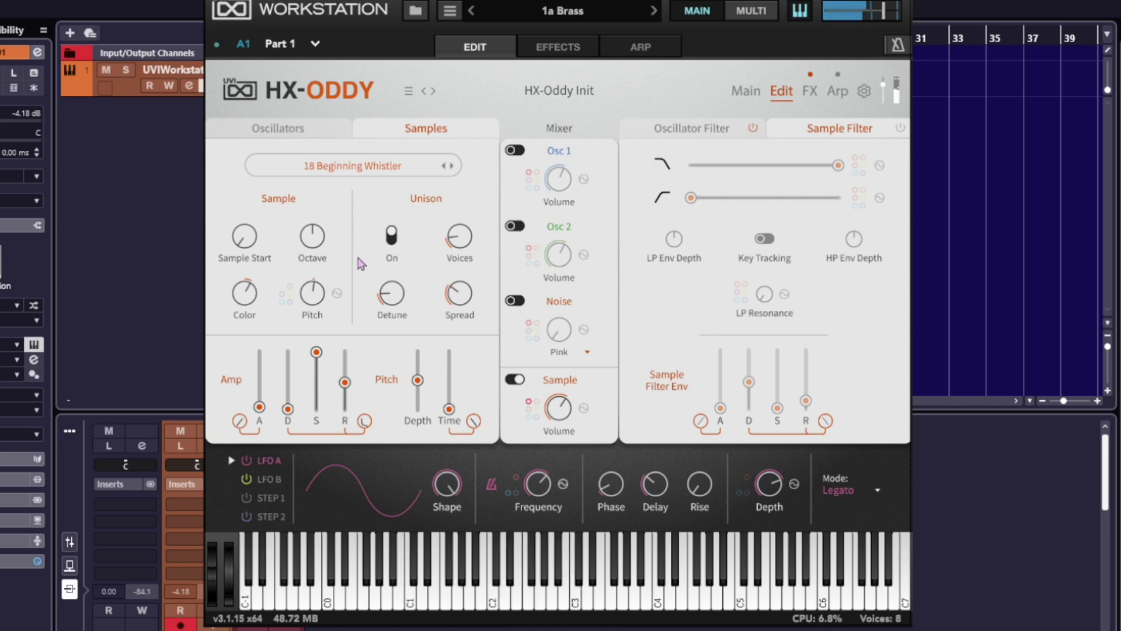
Step: Turn on Osc 1 and Osc 2 alongside the sample, lower Osc 1's volume, and raise Osc 2's volume
left_click(514, 150)
left_click(515, 226)
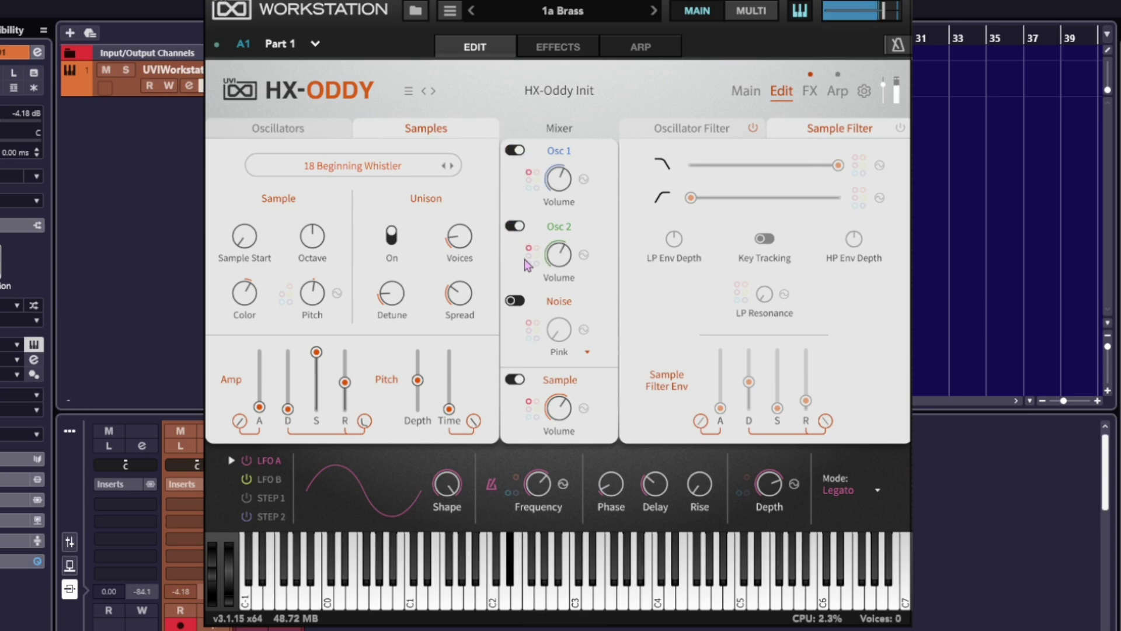
mouse_move(562, 267)
mouse_move(556, 416)
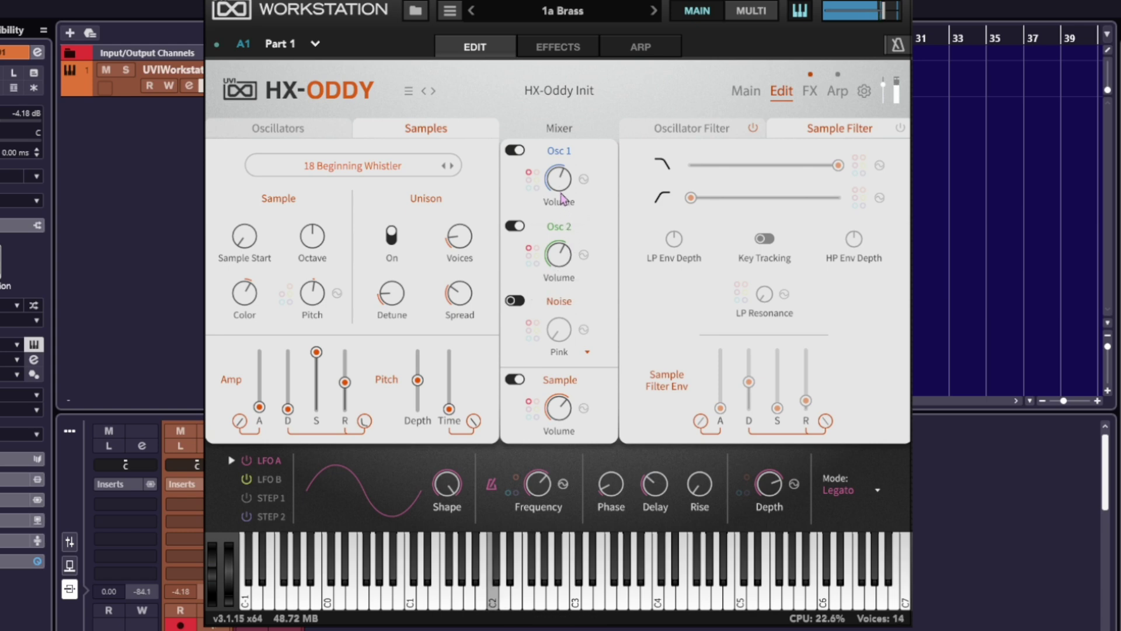
left_click_drag(557, 182, 562, 208)
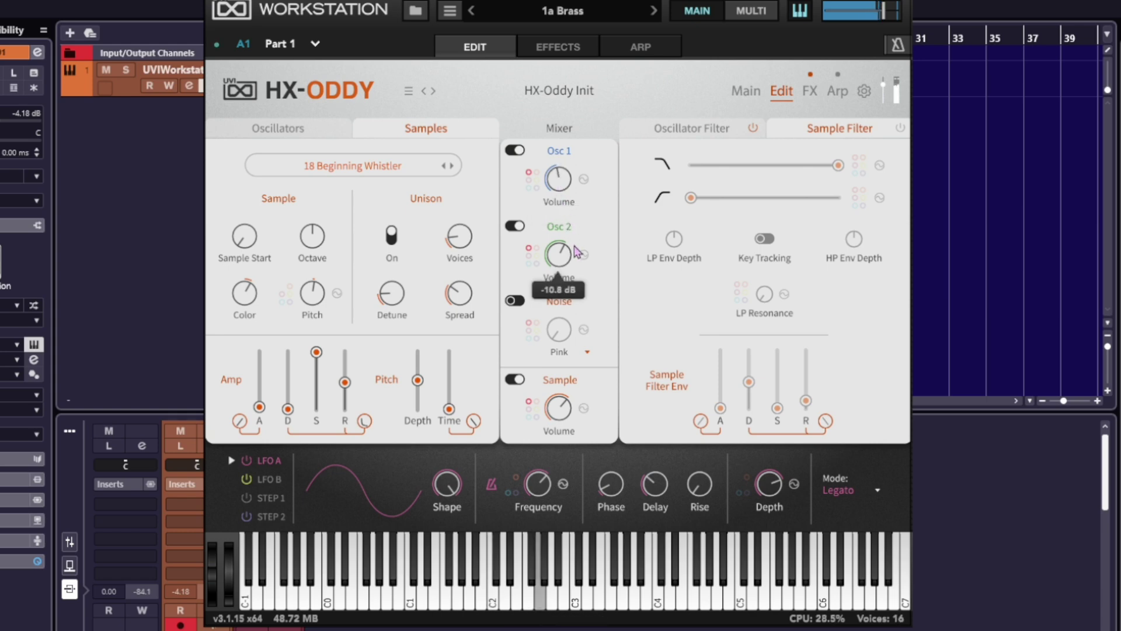
left_click_drag(563, 257, 571, 246)
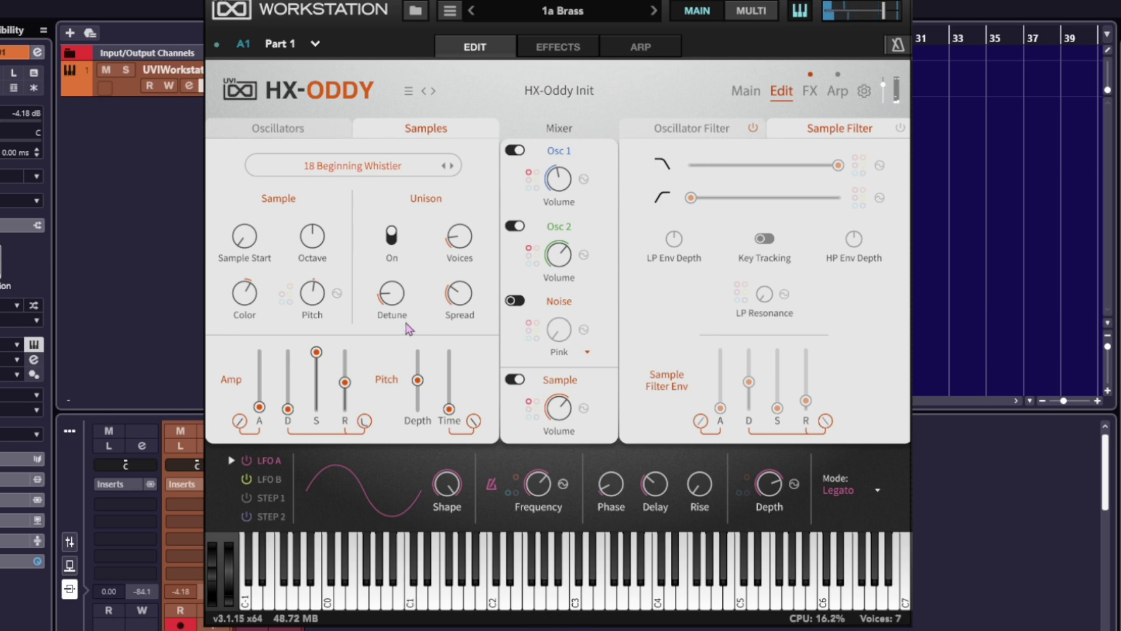
mouse_move(560, 272)
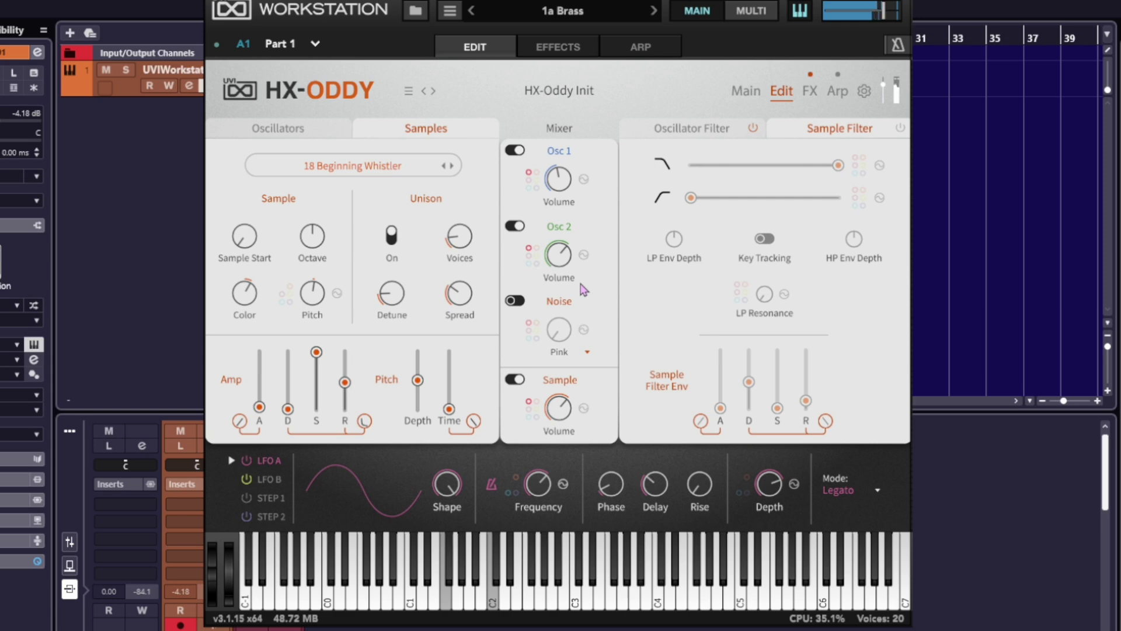
Step: Switch the sample to 19 HH Bass and give the oscillators' amp envelope zero sustain and a longer decay
left_click(453, 168)
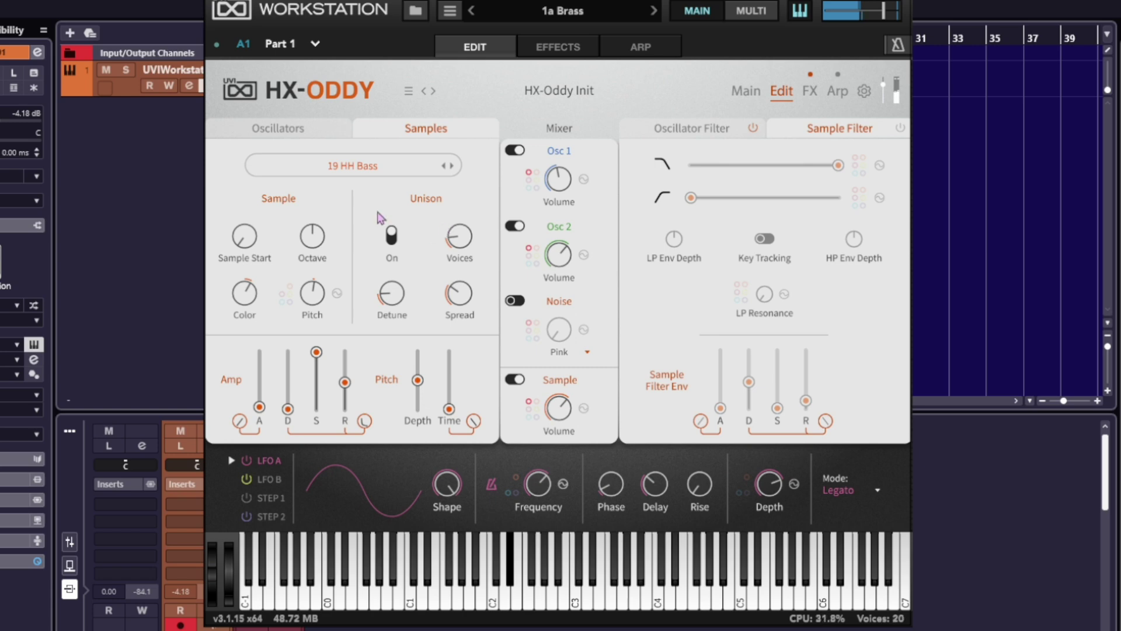
left_click(292, 134)
left_click_drag(316, 352, 292, 388)
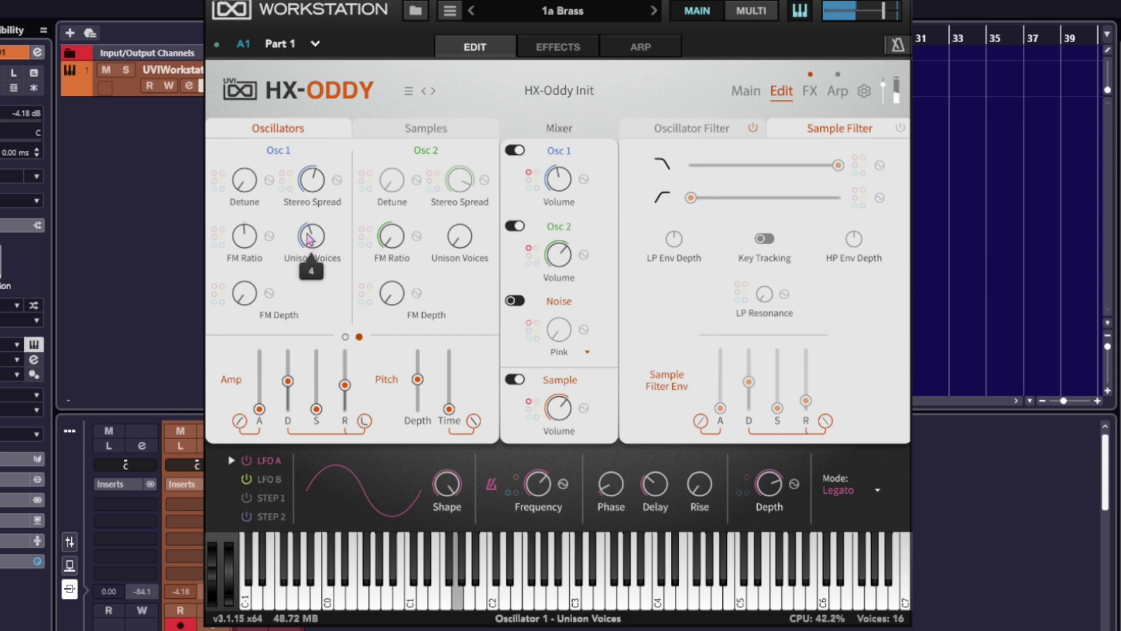
Step: Reduce Osc 1's unison voices to the minimum, try Osc 2's volume at -1.0 dB before lowering it, and raise Osc 1's volume
left_click_drag(313, 238, 314, 266)
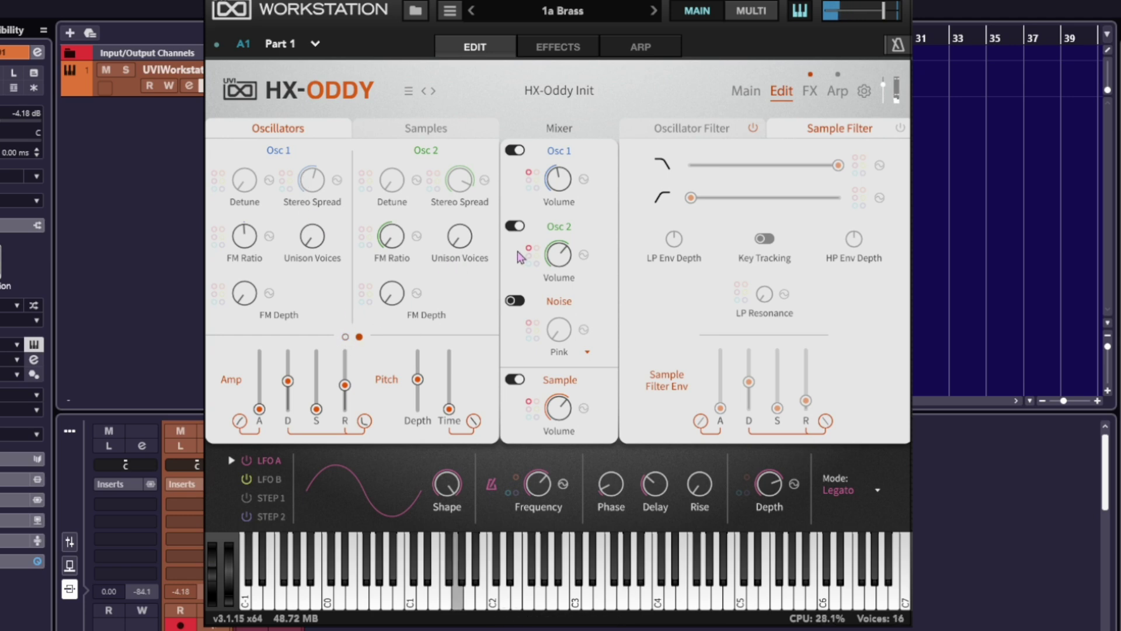
mouse_move(556, 253)
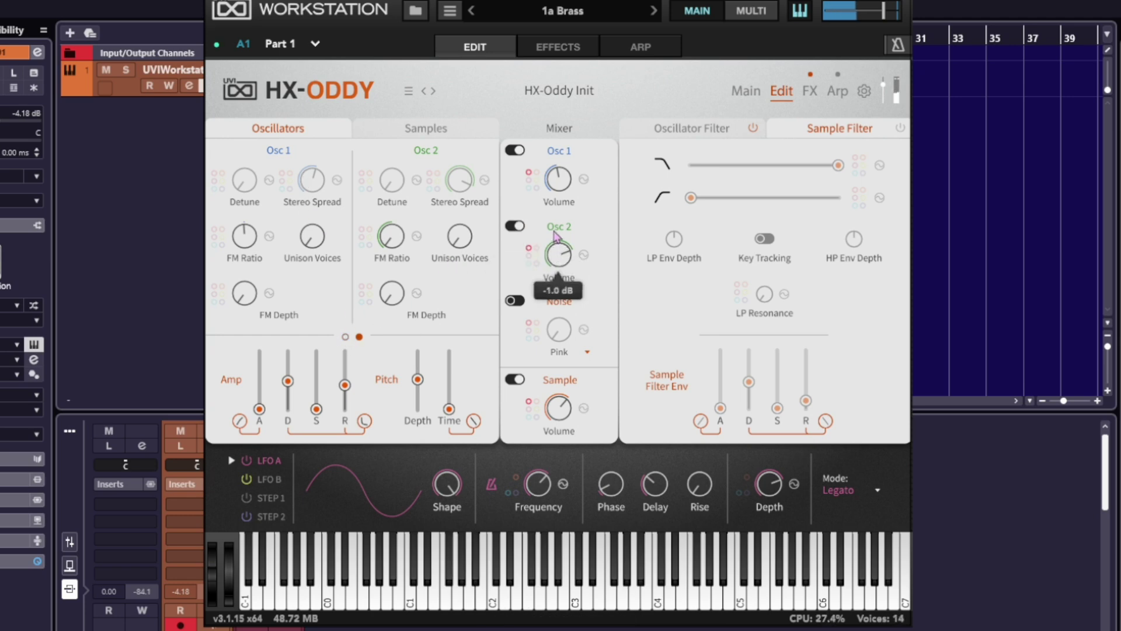
left_click_drag(556, 236, 558, 286)
left_click_drag(558, 186, 554, 134)
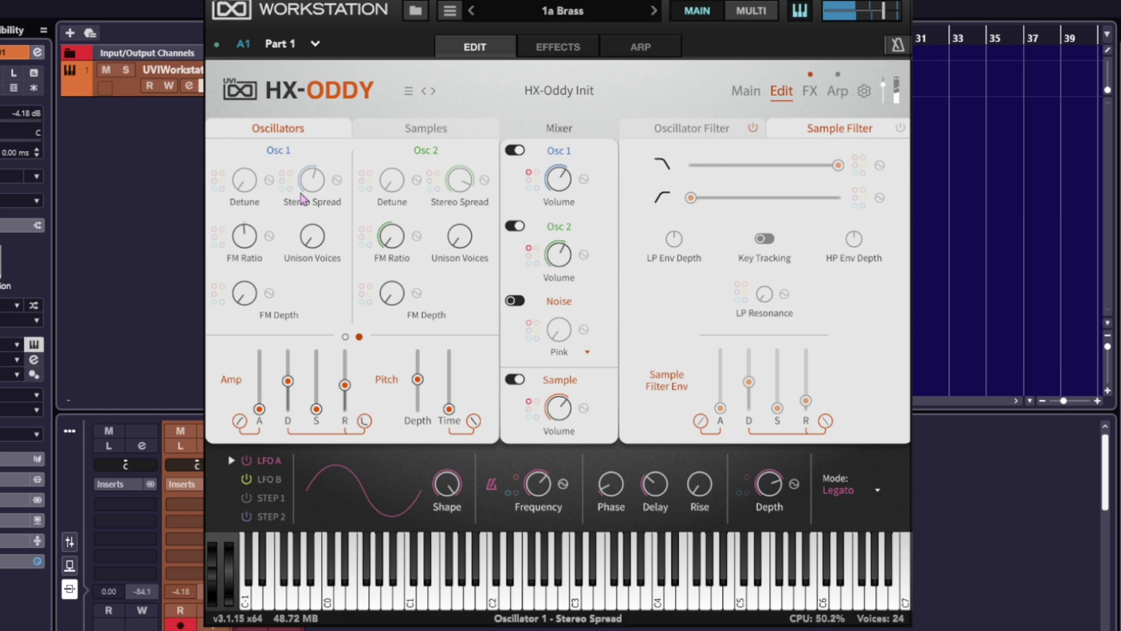
Step: Reset Osc 2's octave, SymForm amount and color to their neutral values, and raise Osc 1's shape while lowering its color
left_click(346, 338)
mouse_move(313, 241)
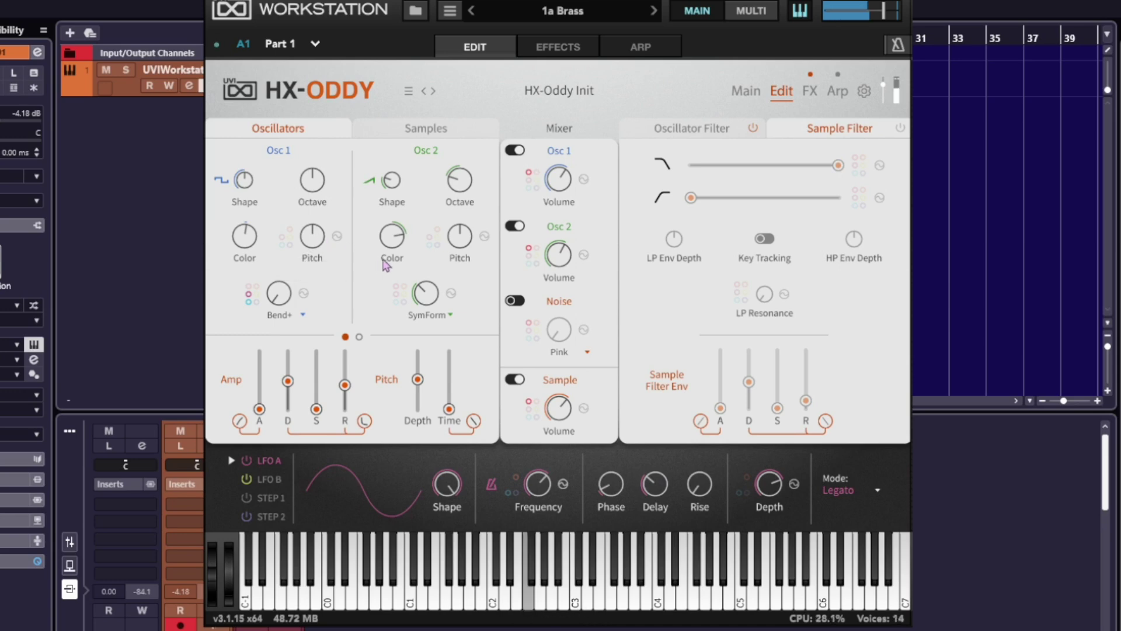
double_click(459, 180)
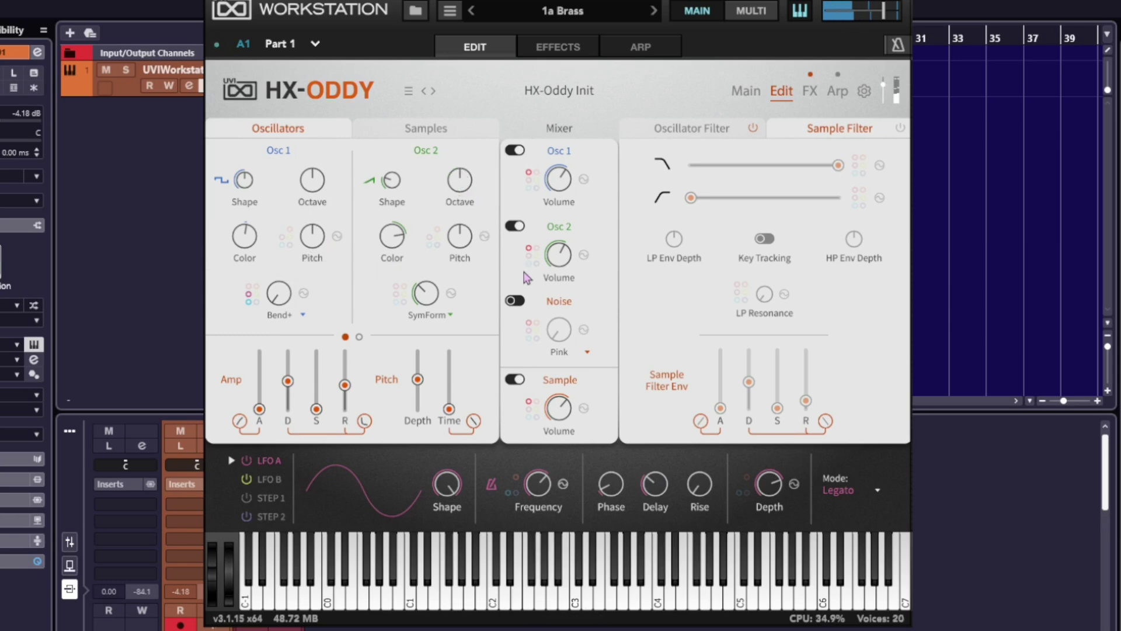
double_click(425, 293)
left_click_drag(441, 387, 441, 178)
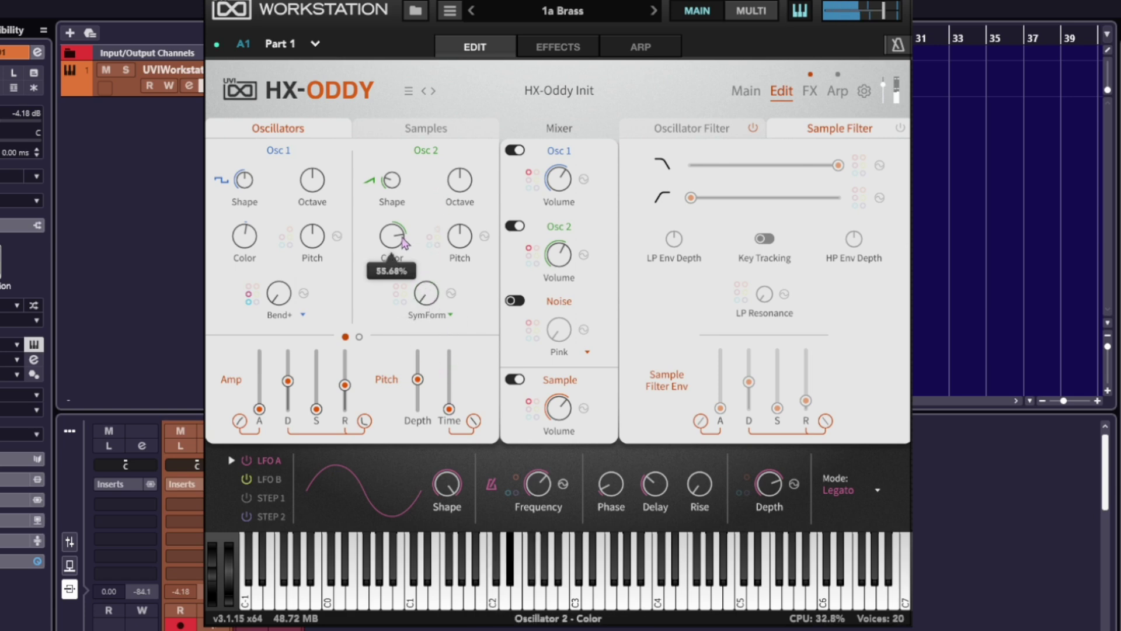
left_click_drag(402, 239, 407, 305)
left_click_drag(244, 235, 245, 227)
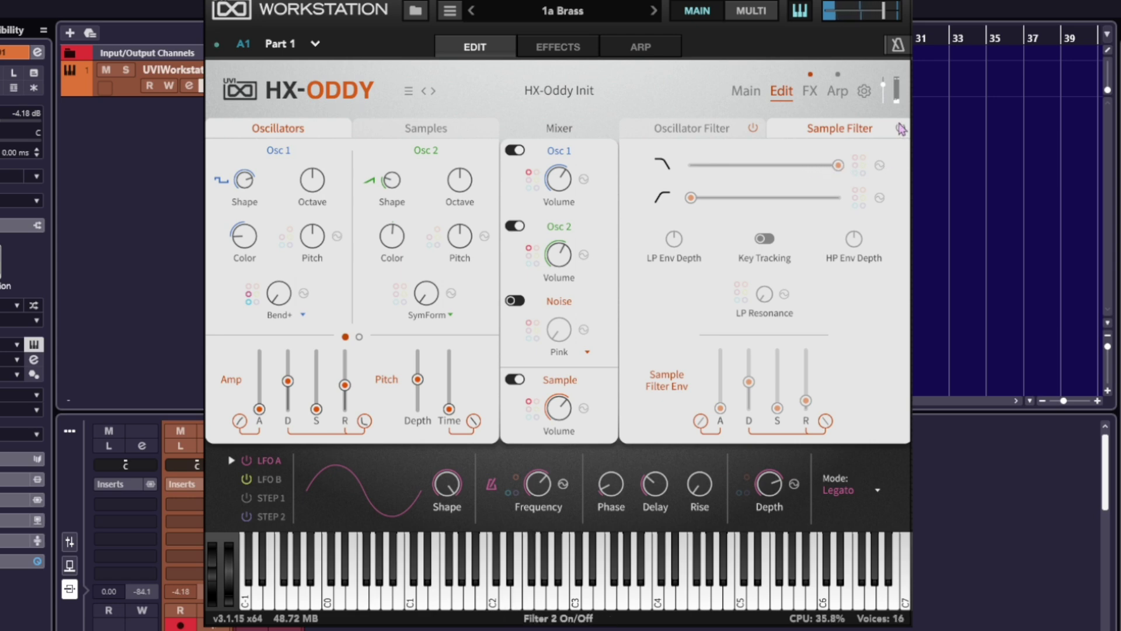
Step: Turn on the Sample Filter, lower its low-pass cutoff to around the middle, and raise the LP resonance beyond 22.08%
left_click_drag(838, 165, 794, 180)
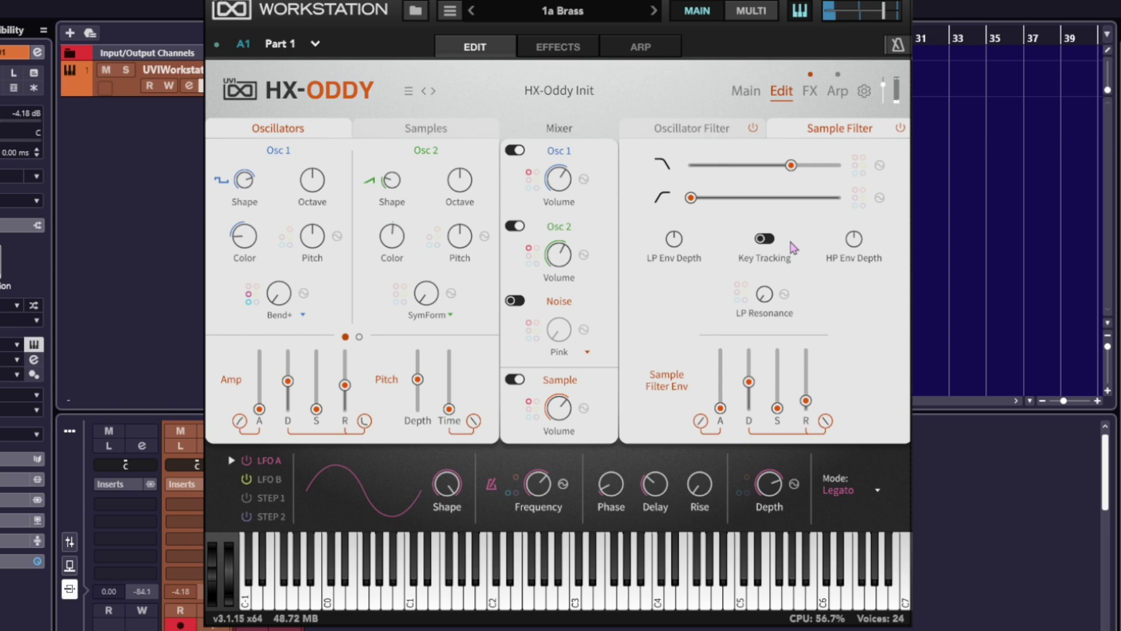
mouse_move(699, 203)
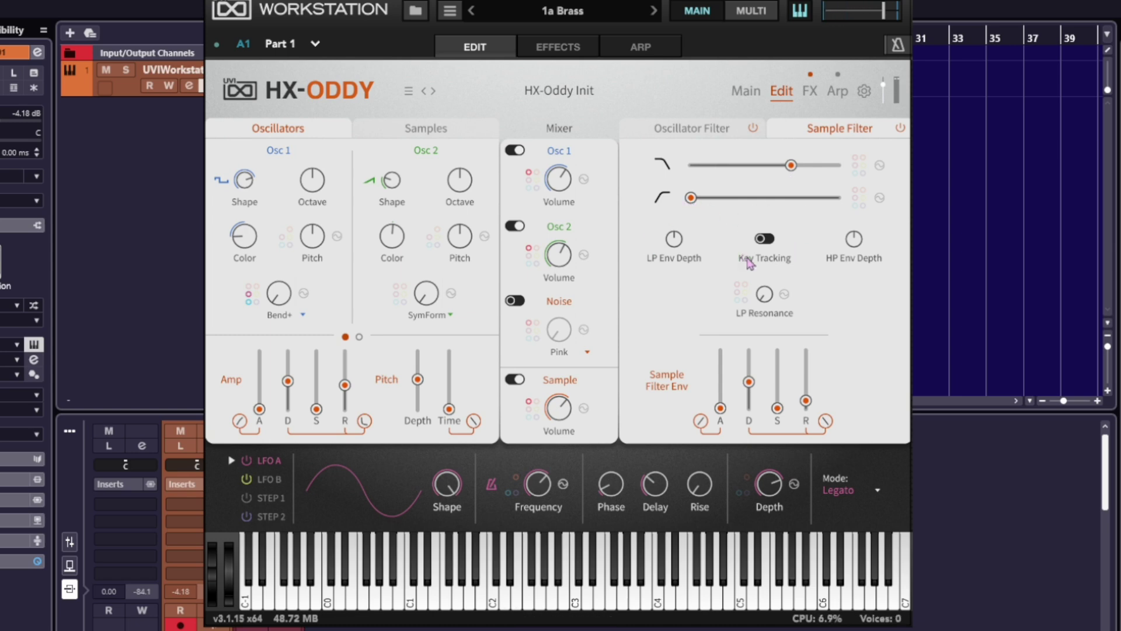
mouse_move(770, 301)
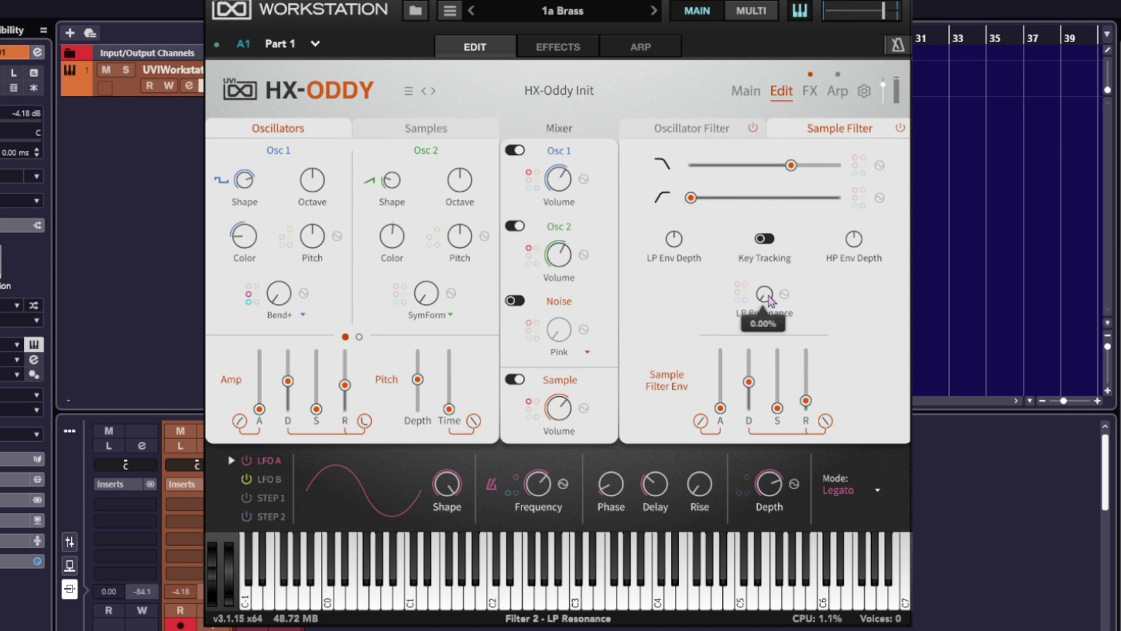
left_click_drag(763, 300, 761, 246)
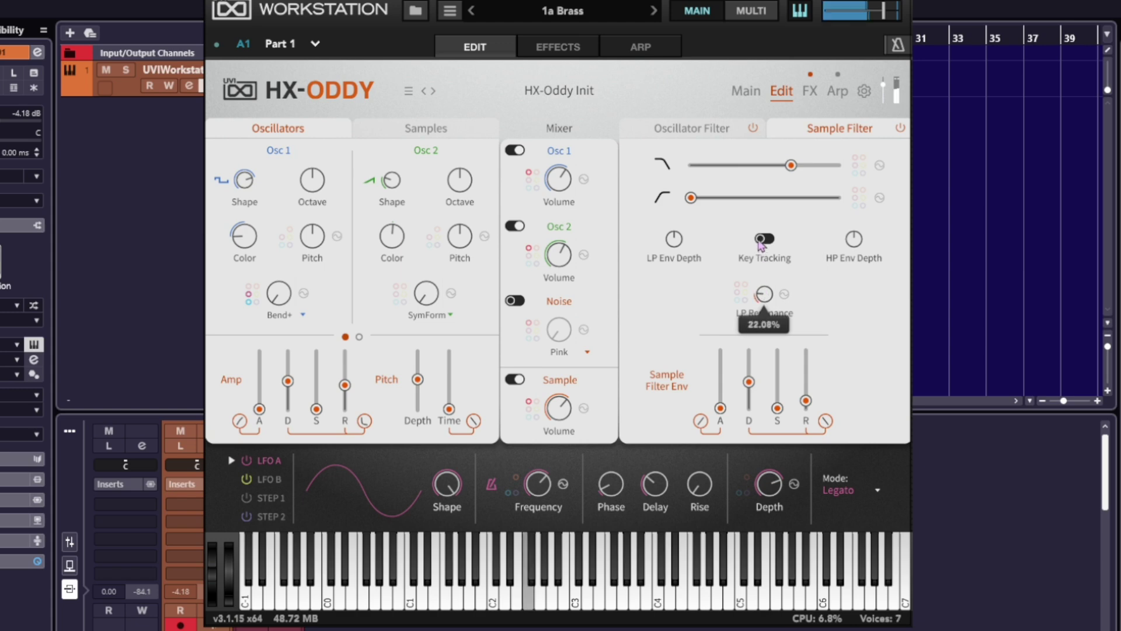
mouse_move(773, 191)
left_mouse_down()
mouse_move(790, 133)
mouse_move(783, 167)
mouse_move(746, 175)
mouse_move(762, 183)
left_mouse_up()
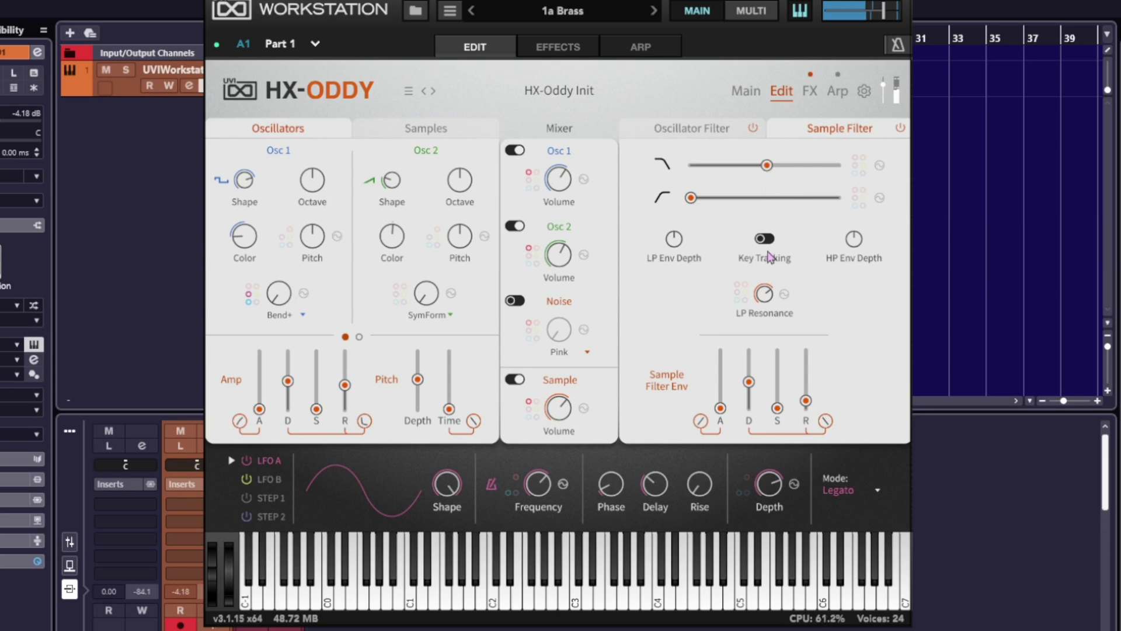
Step: Reset the patch to the HX-Oddy Init preset
mouse_move(757, 301)
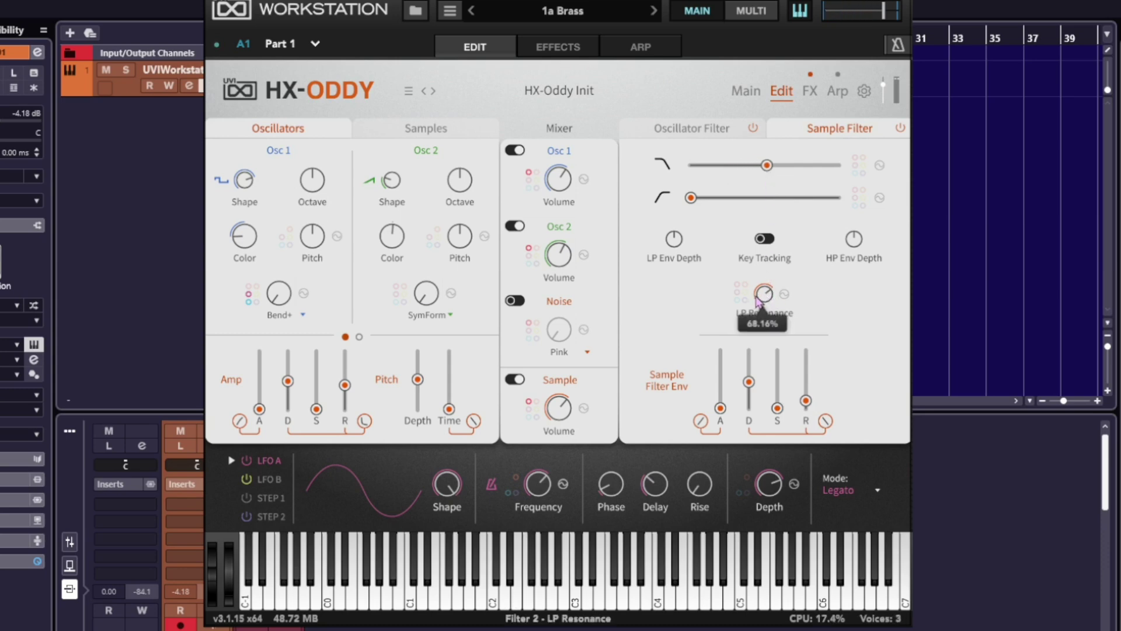
mouse_move(757, 299)
left_mouse_down()
mouse_move(761, 279)
mouse_move(754, 311)
left_mouse_up()
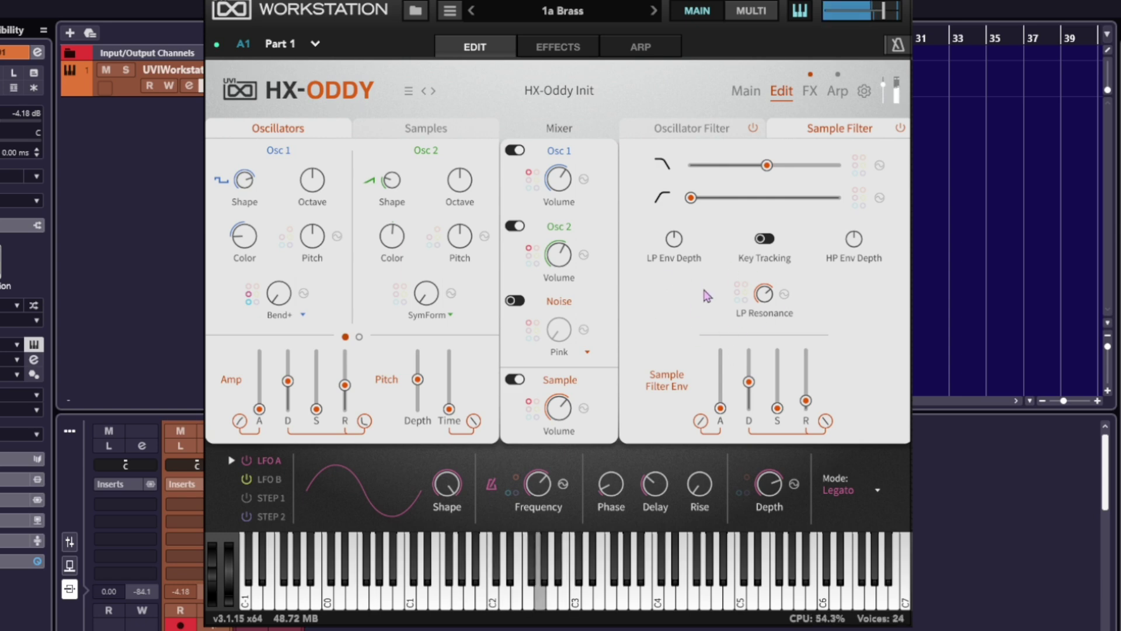
left_click(556, 101)
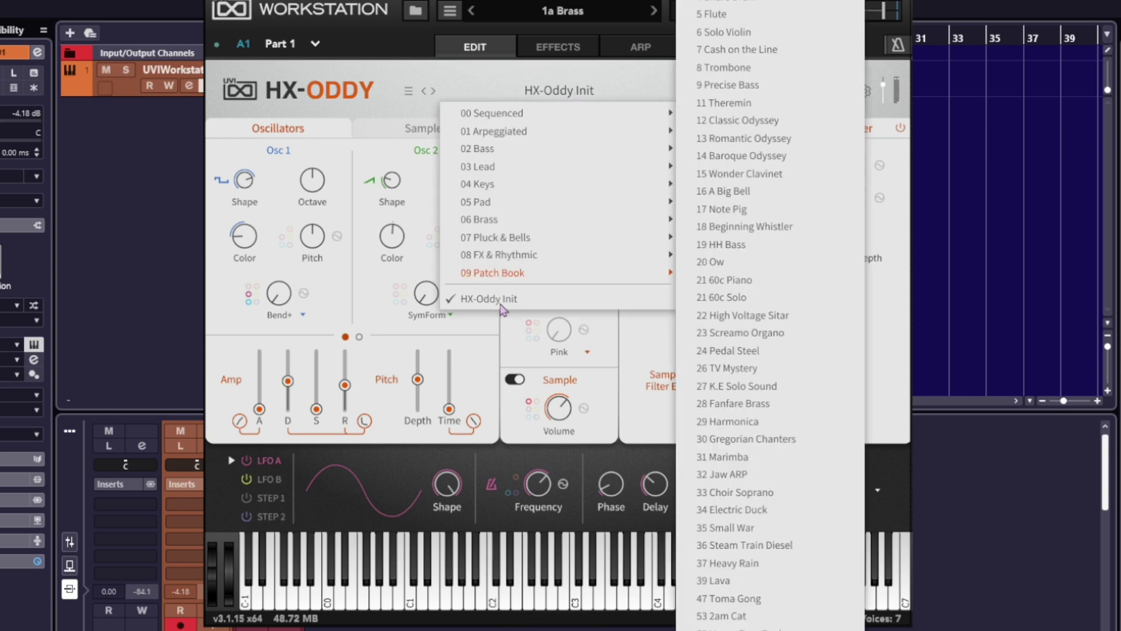
left_click(500, 299)
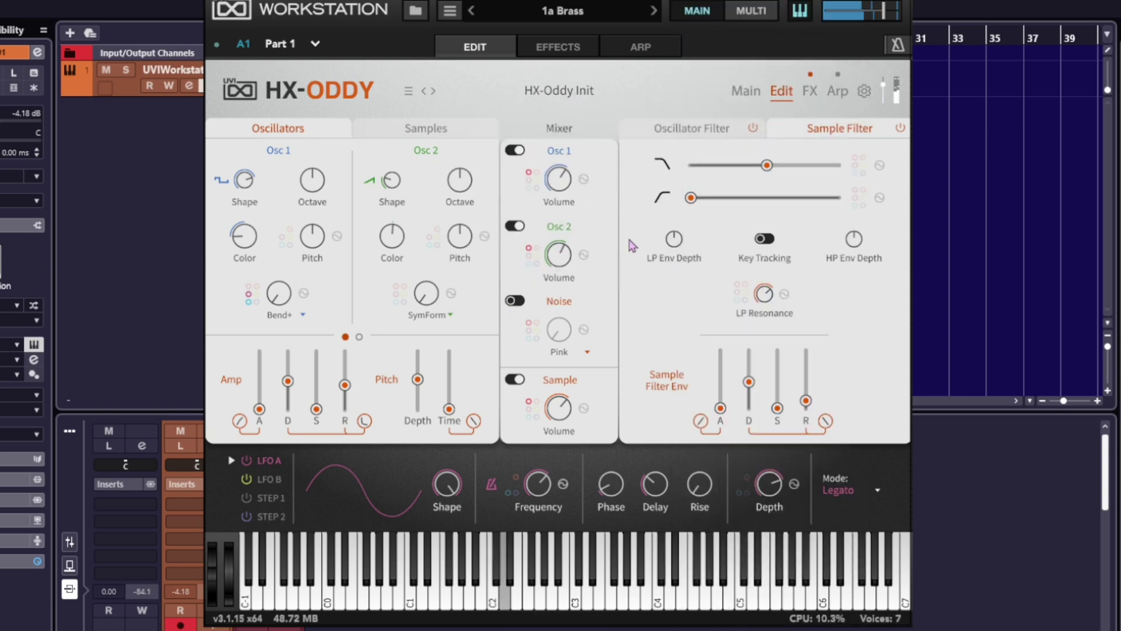
left_click(428, 91)
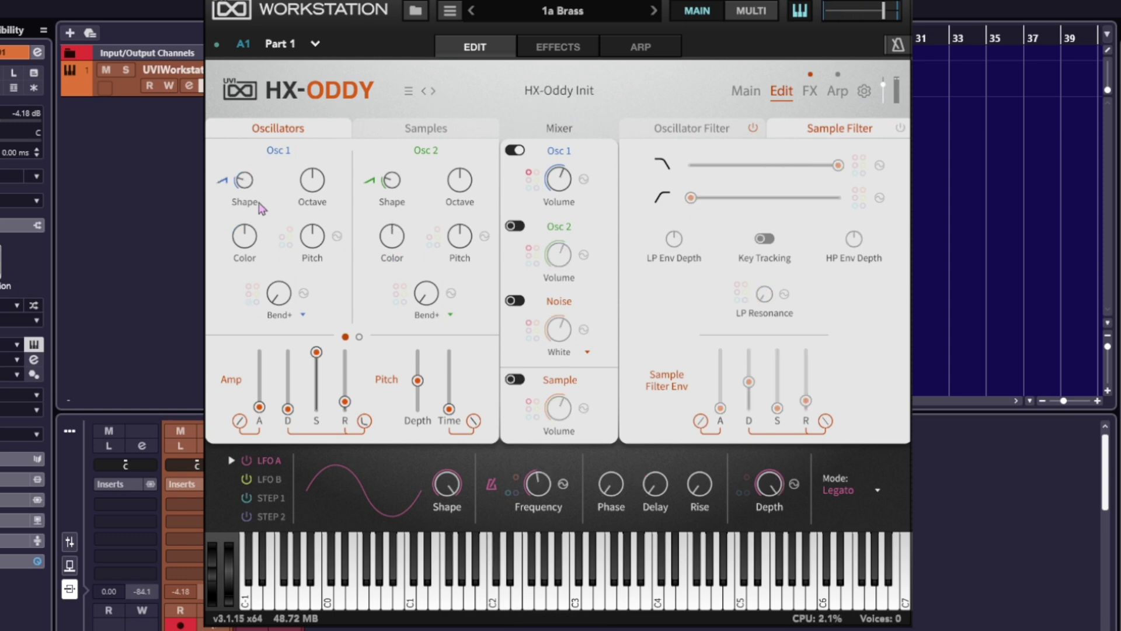
Step: Change Osc 1 and Osc 2 to pulse waves, switching on Osc 2 in the mixer and lowering its octave
left_click_drag(244, 185, 246, 159)
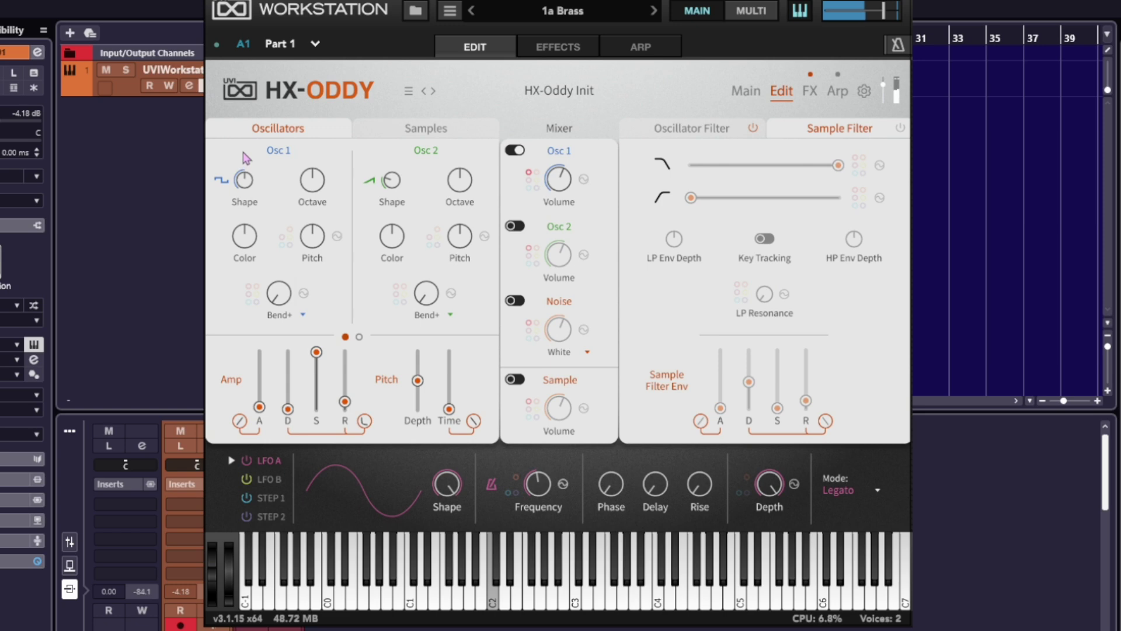
left_click(516, 225)
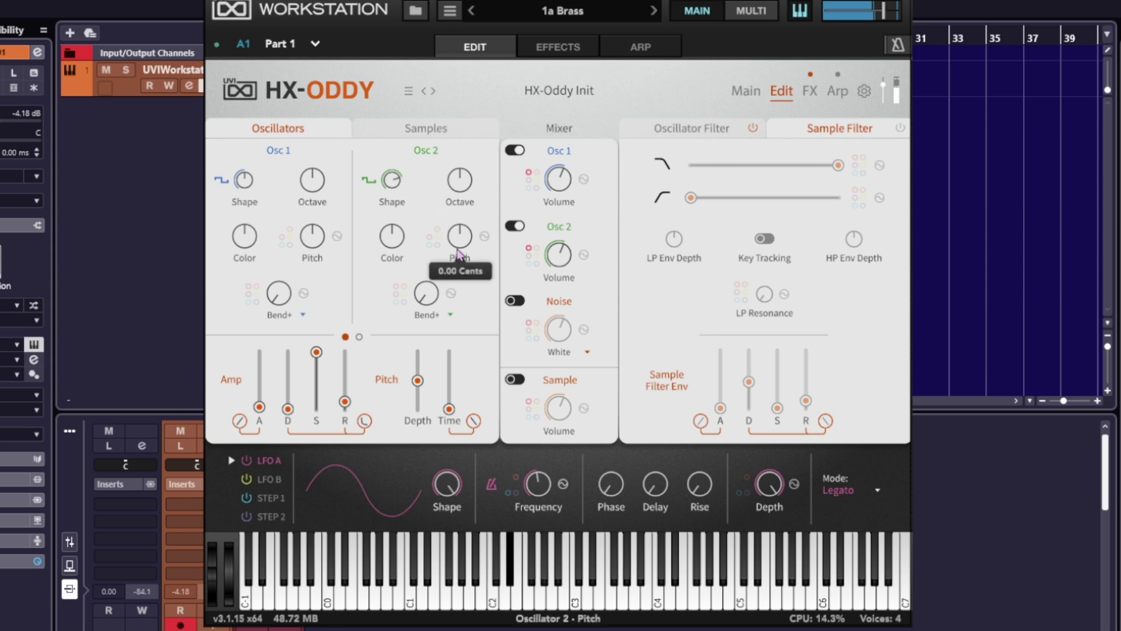
left_click_drag(451, 187, 452, 201)
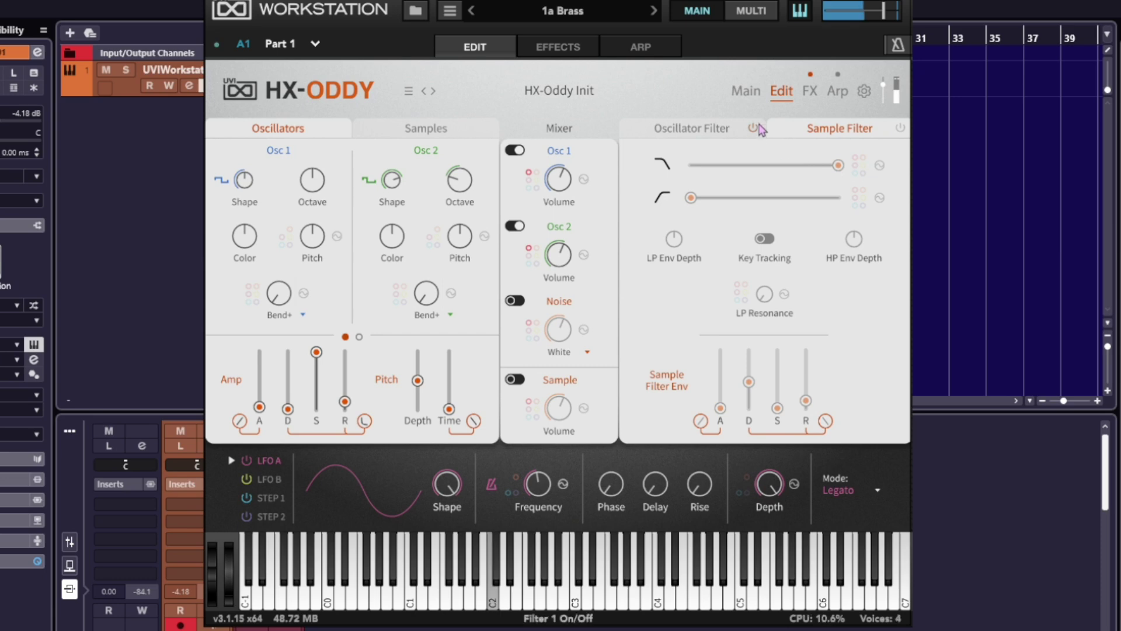
Step: Lower the oscillator filter's low-pass cutoff and raise its high-pass cutoff to about a quarter of the range
left_click(701, 128)
left_click_drag(835, 169, 787, 167)
left_click_drag(698, 198, 738, 202)
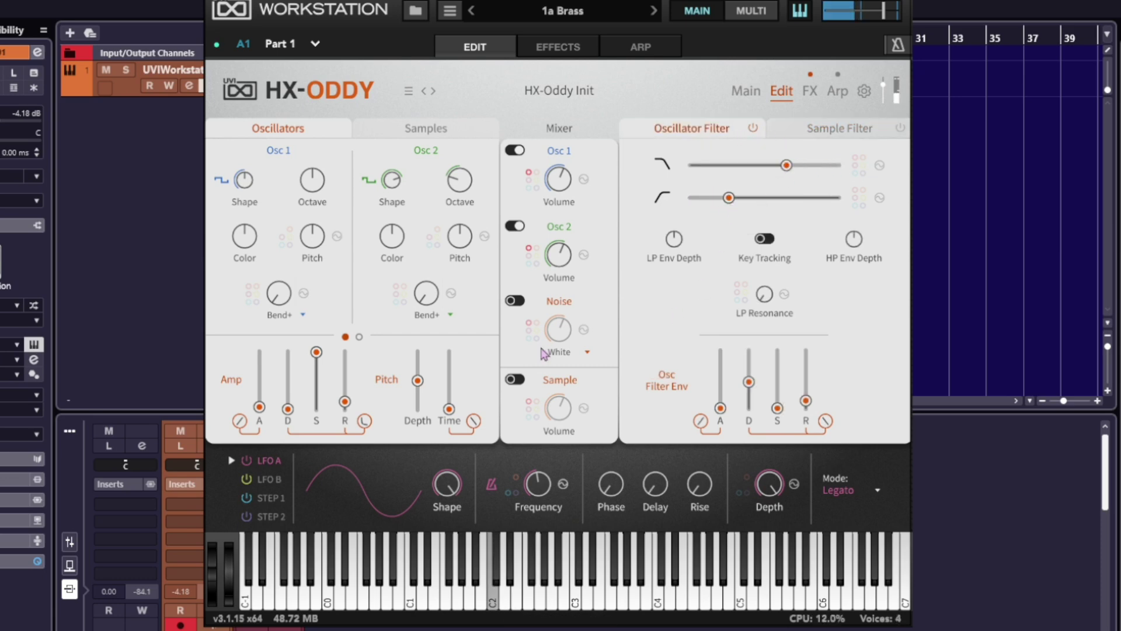
Step: Lengthen the amp release, raise Osc 1's Bend+ amount, and set Osc 2 to Bend- with a moderate amount
mouse_move(344, 402)
left_mouse_down()
mouse_move(347, 380)
mouse_move(347, 396)
left_mouse_up()
left_click_drag(280, 295, 277, 140)
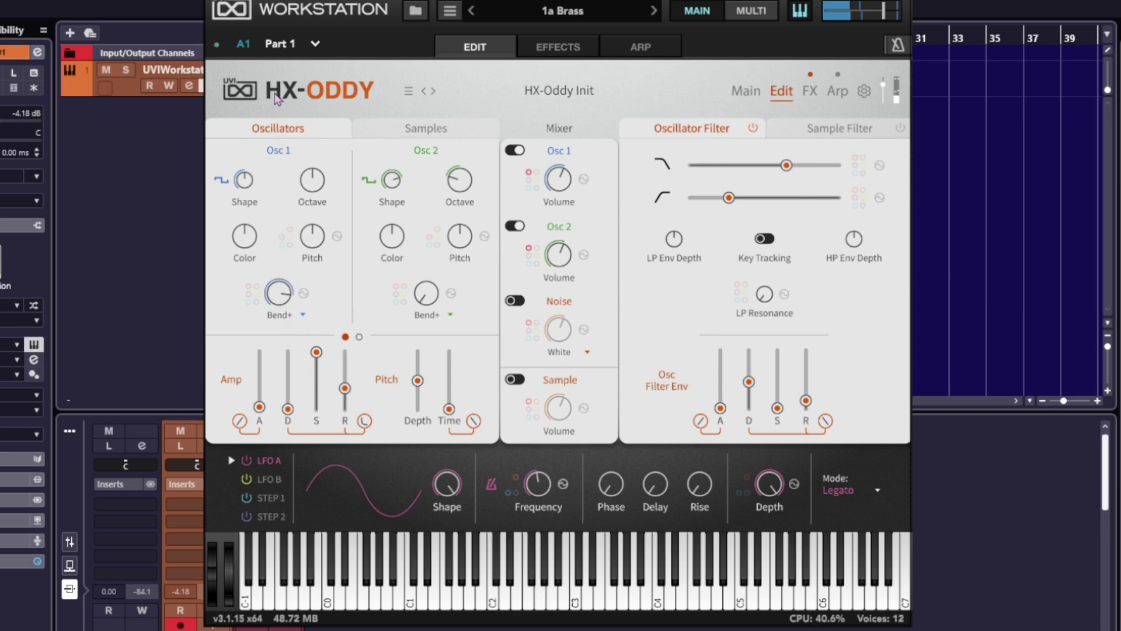
left_click_drag(427, 294, 431, 180)
left_click(429, 315)
left_click(427, 408)
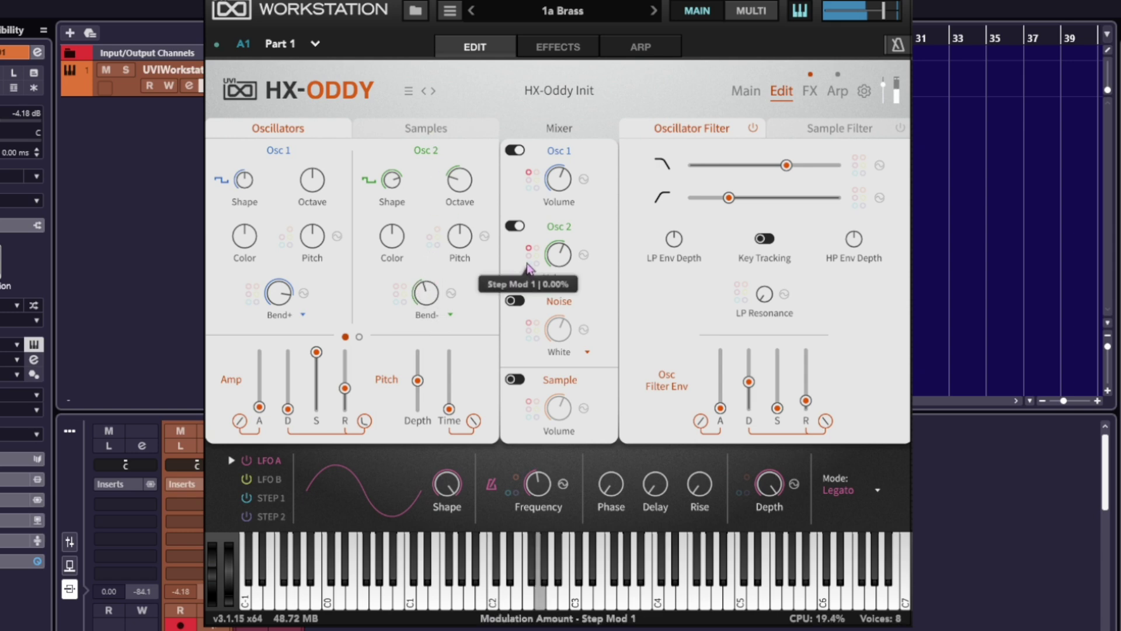
Step: Switch on the noise source, lower its volume to about -27.6 dB and set its type to Pink ST
left_click(514, 300)
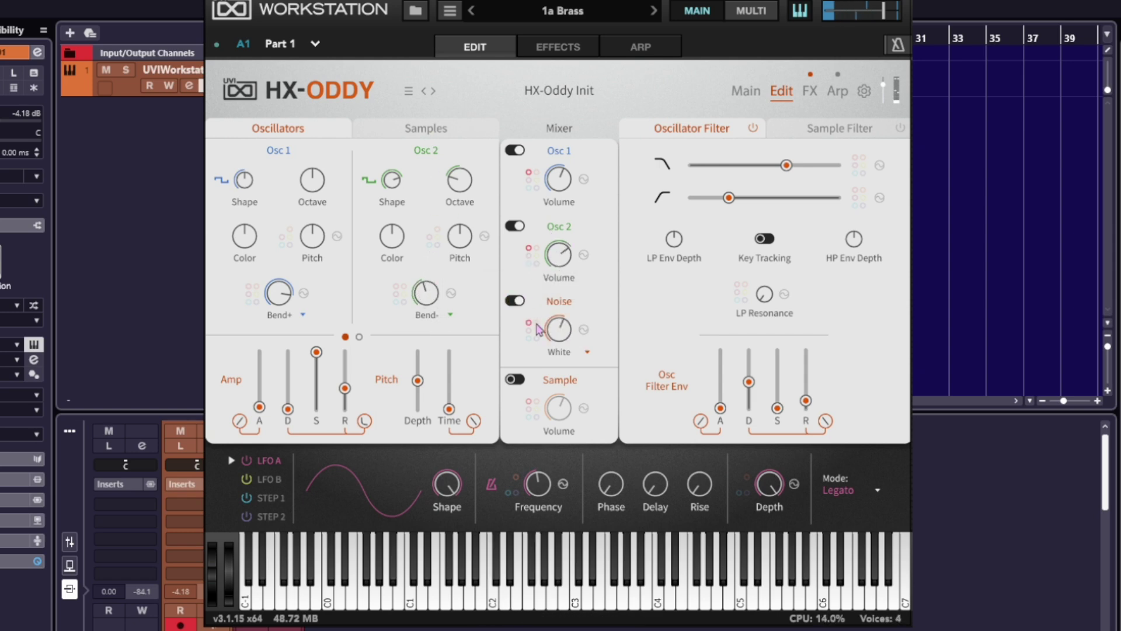
left_click_drag(565, 332, 566, 383)
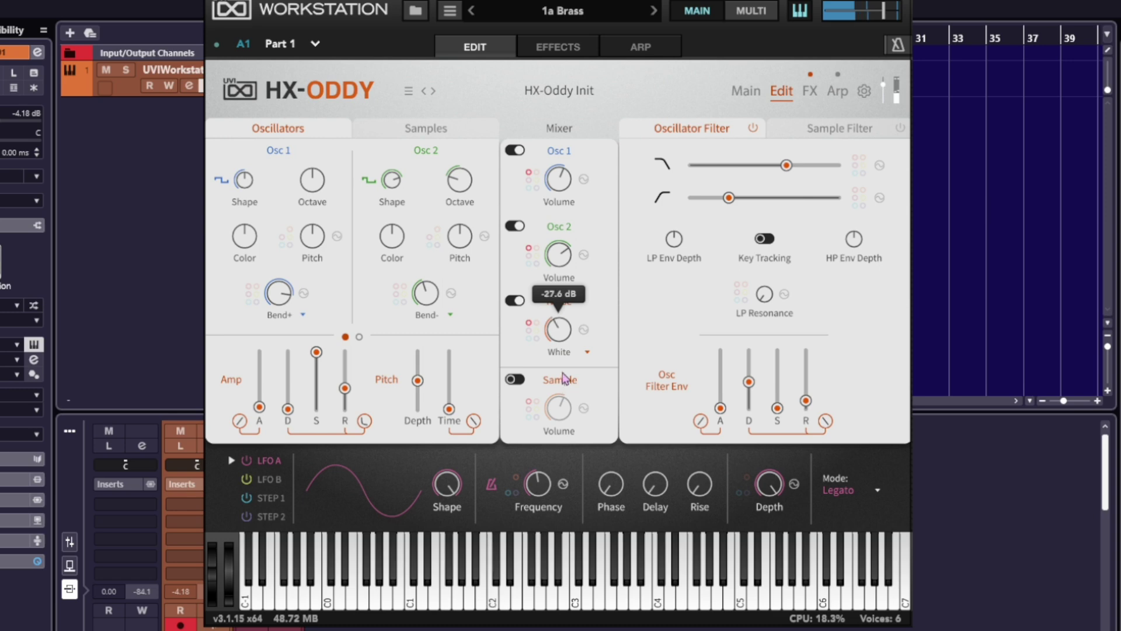
left_click(588, 353)
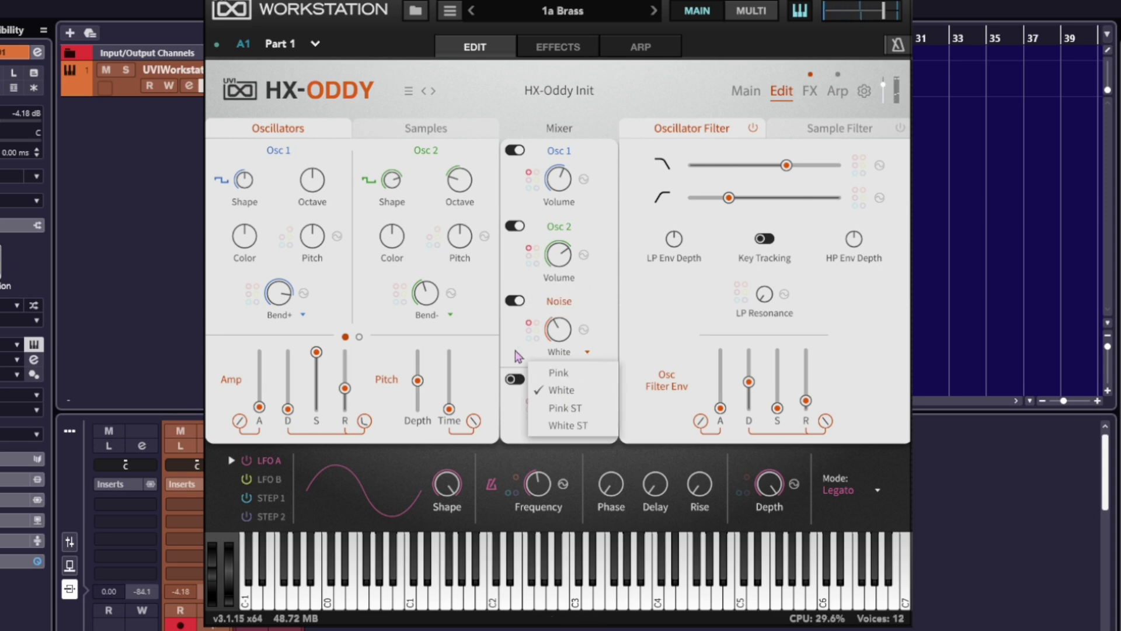
left_click(566, 408)
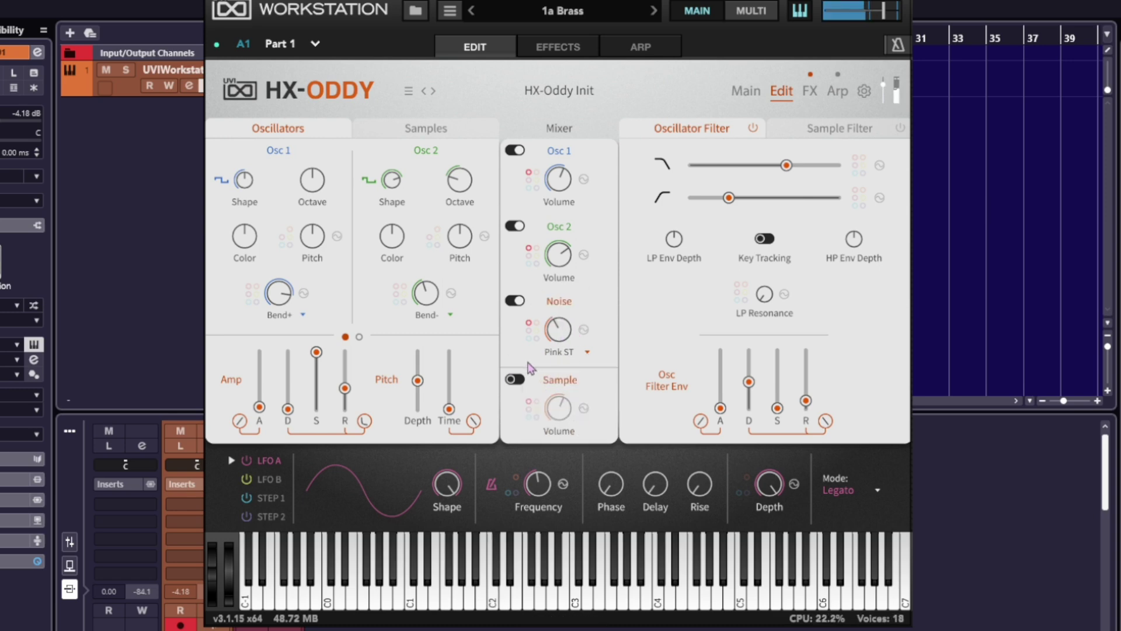
left_click_drag(558, 338, 552, 357)
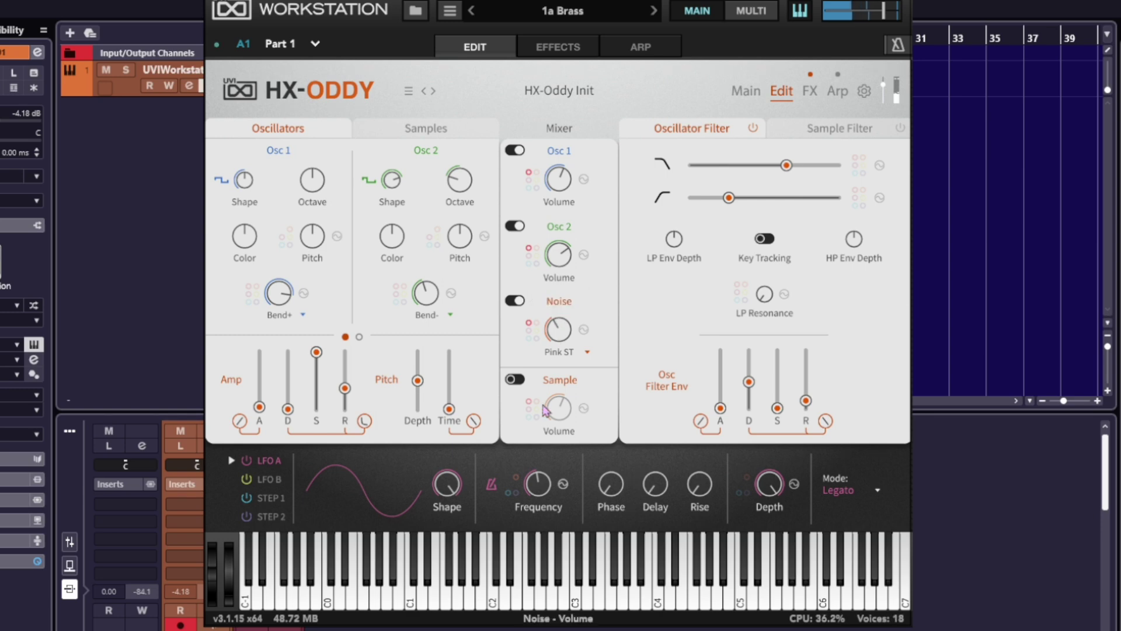
Step: Load the Cristalead sample from the Lead category as the sample source
left_click(420, 132)
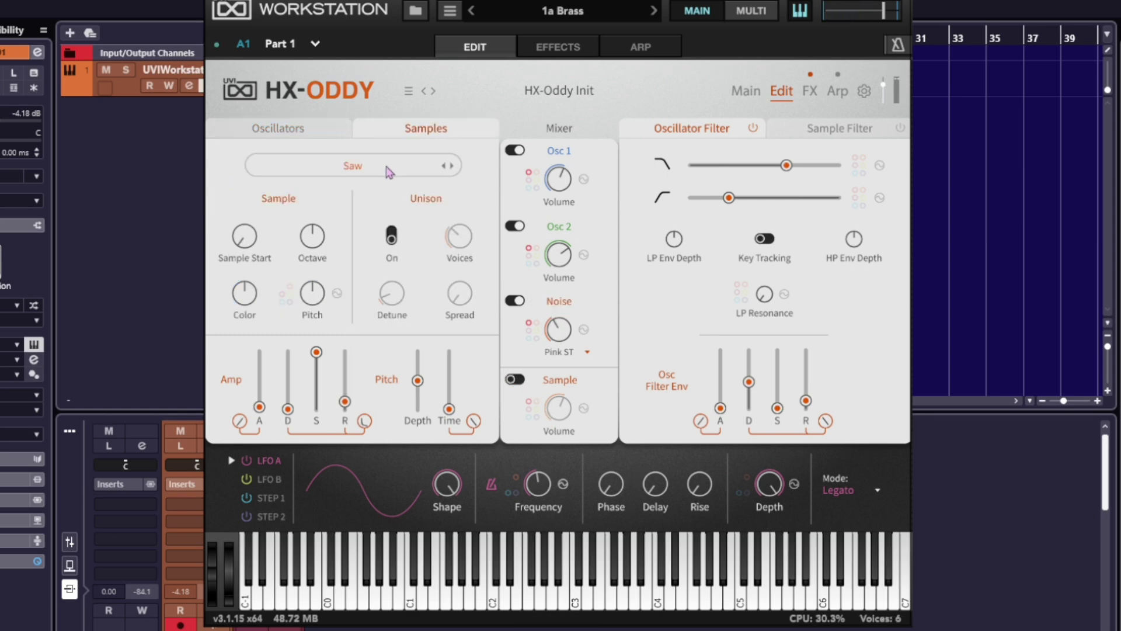
left_click(364, 167)
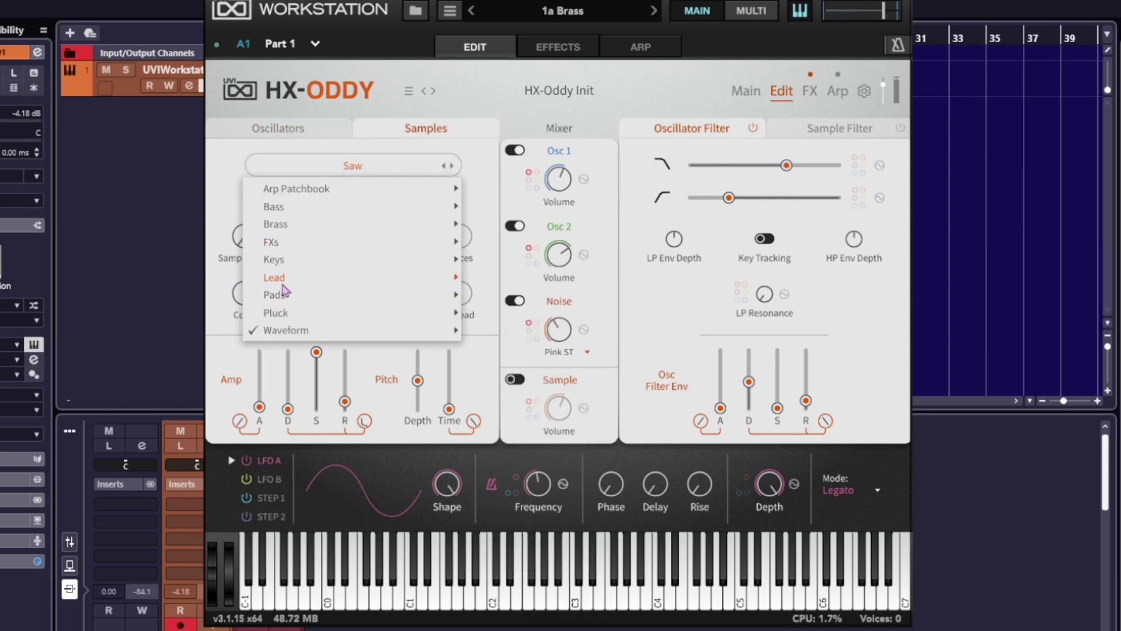
mouse_move(285, 284)
left_click(516, 314)
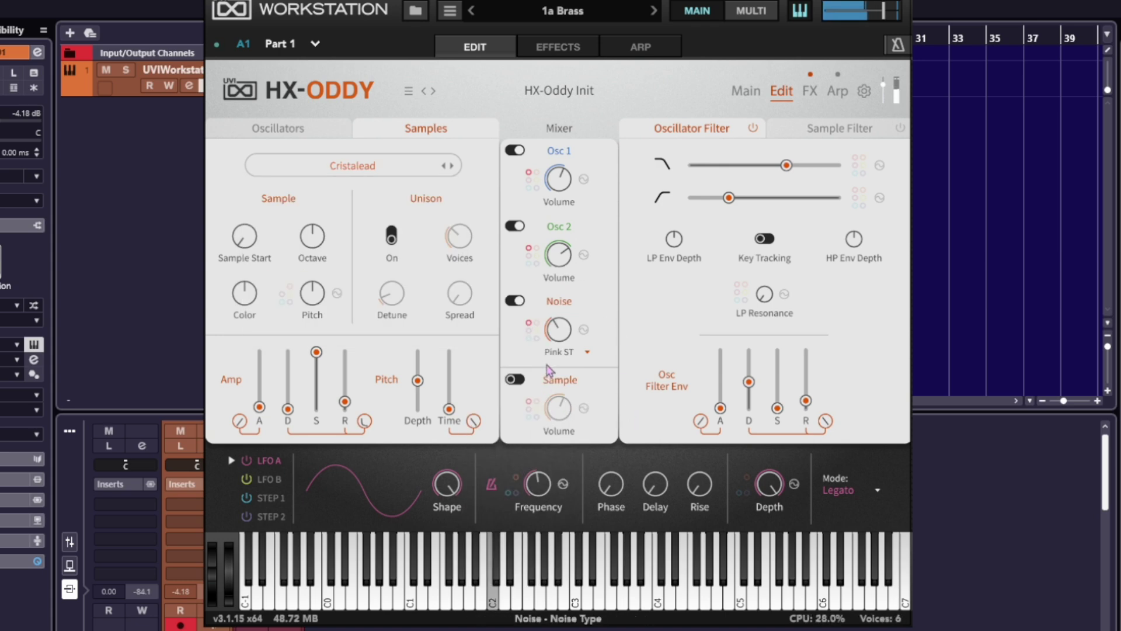
Step: Switch on the sample source in the mixer and raise its volume
left_click(515, 379)
mouse_move(556, 402)
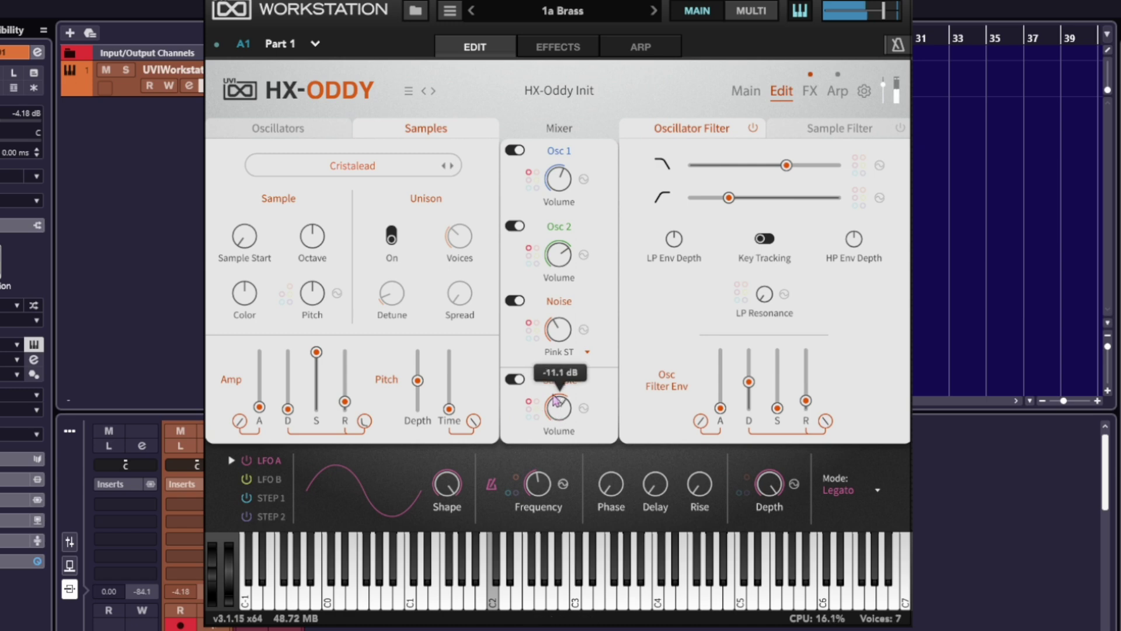
left_click_drag(556, 402, 552, 357)
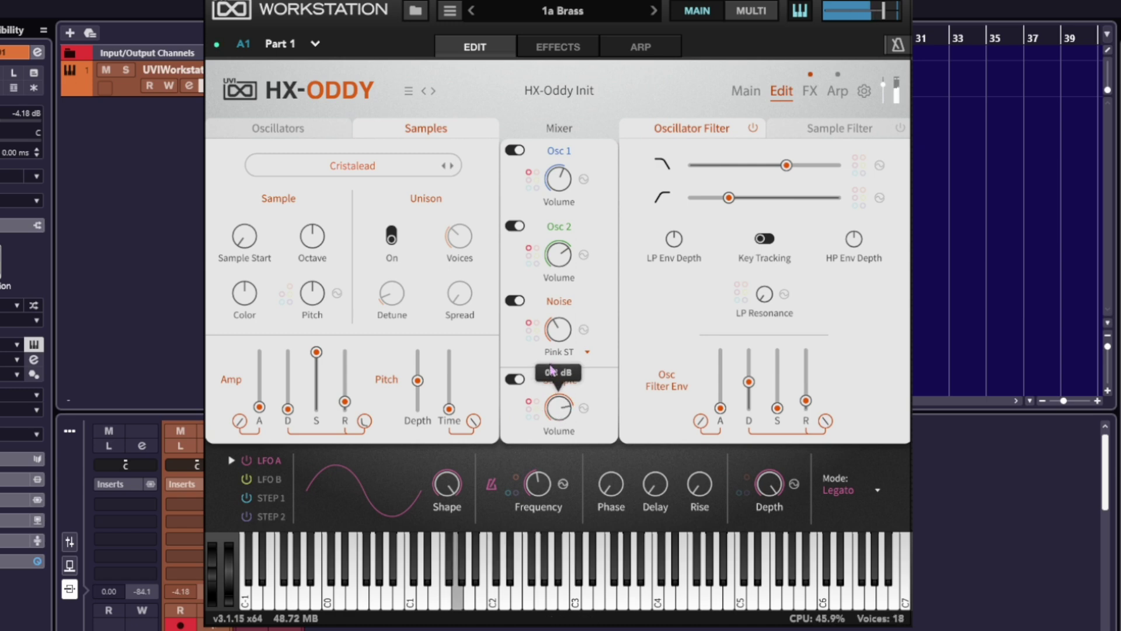
left_click_drag(552, 368, 549, 381)
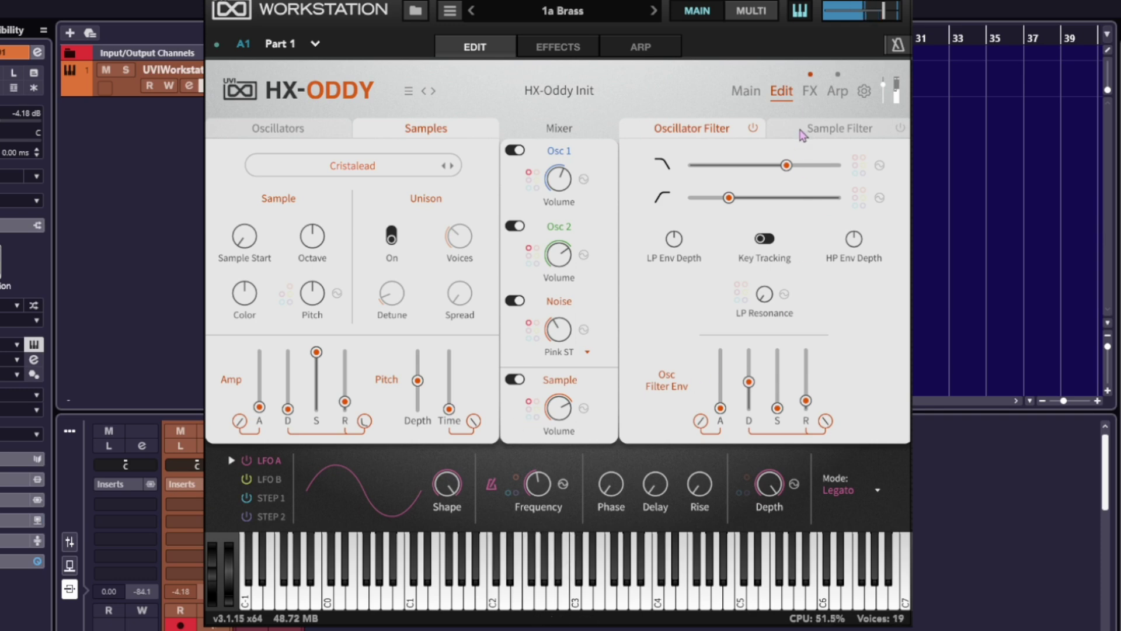
Step: Audition the Delay effect with a 95° rotation angle and feedback raised to about 73.68% and back down, and switch it off
left_click(812, 92)
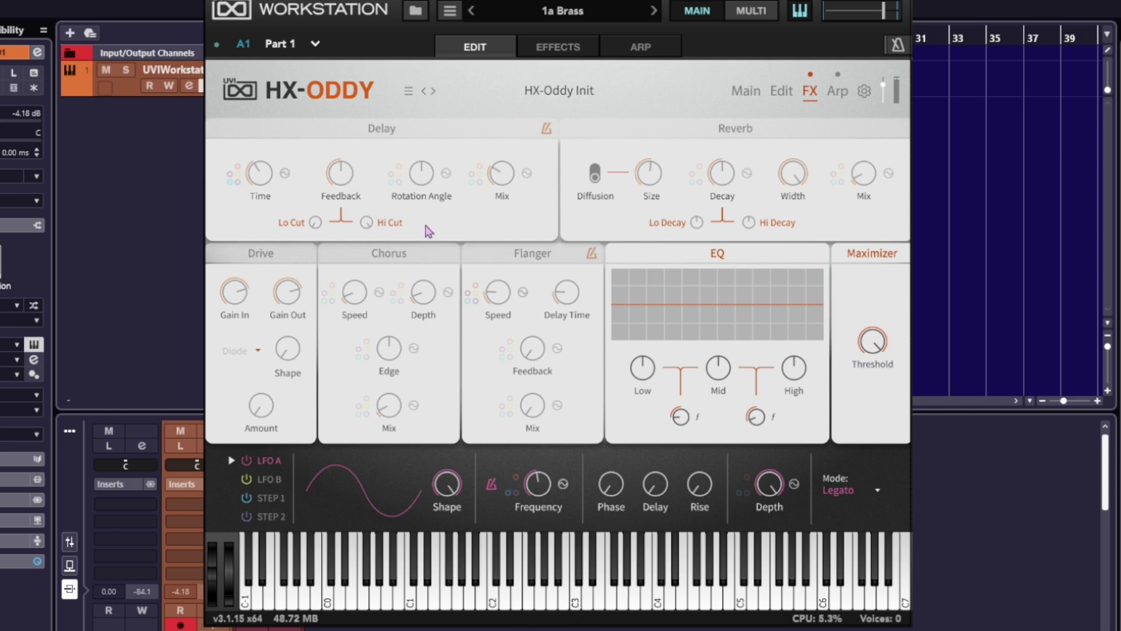
mouse_move(493, 169)
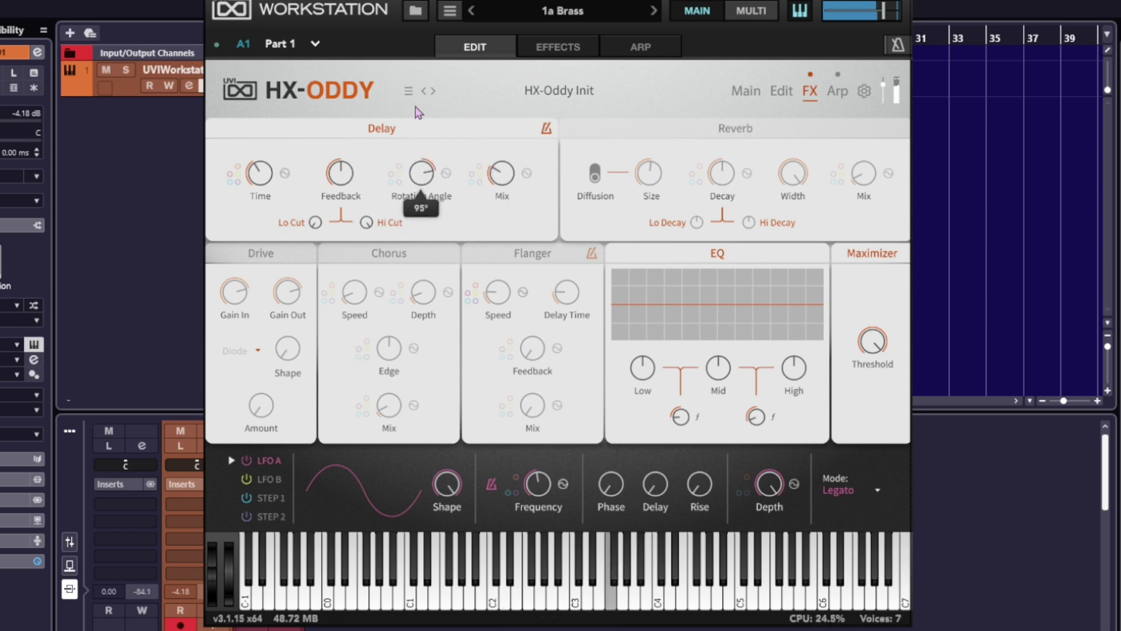
left_click_drag(340, 173, 337, 121)
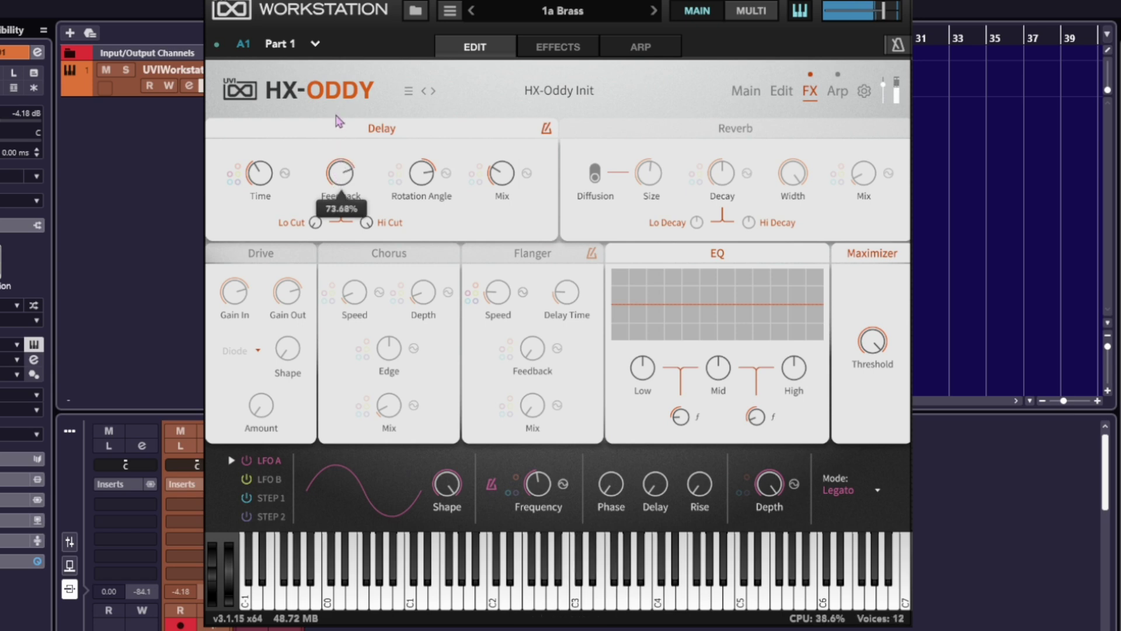
left_click_drag(338, 121, 342, 191)
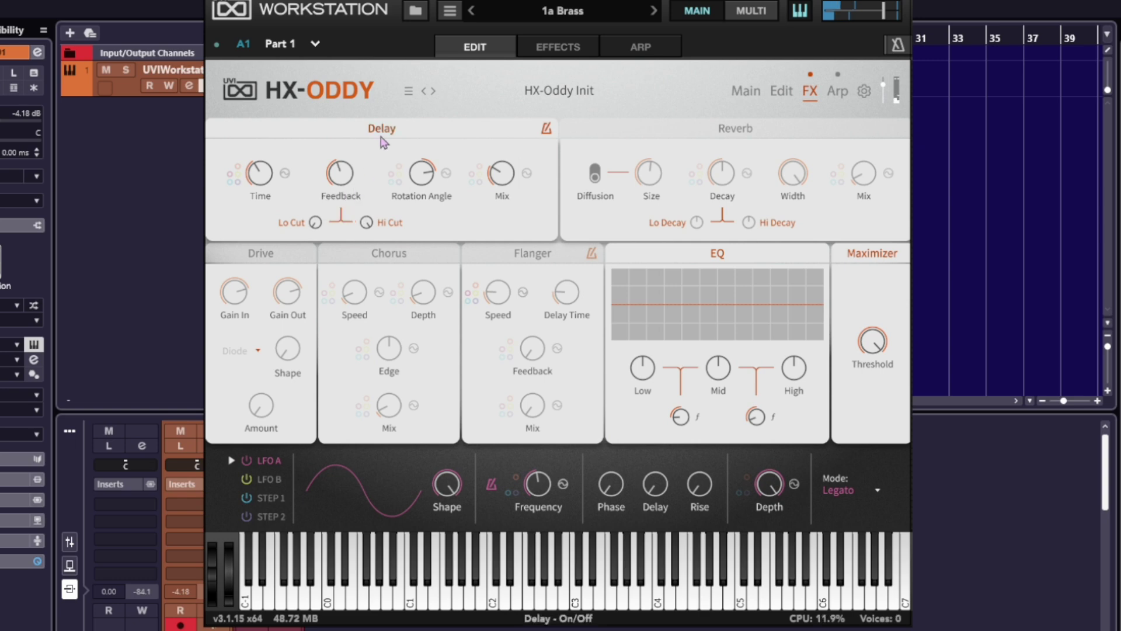
left_click(474, 130)
Step: Switch on the Reverb, toggle its diffusion, and raise its mix, size and decay
left_click(753, 139)
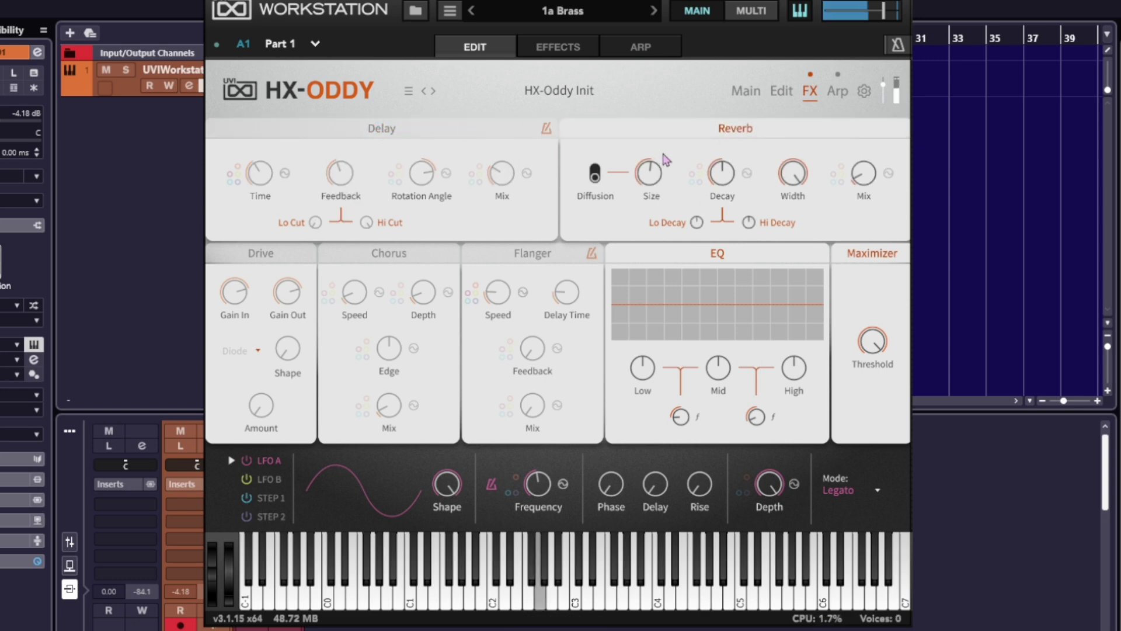
mouse_move(865, 175)
left_click_drag(850, 44, 848, 38)
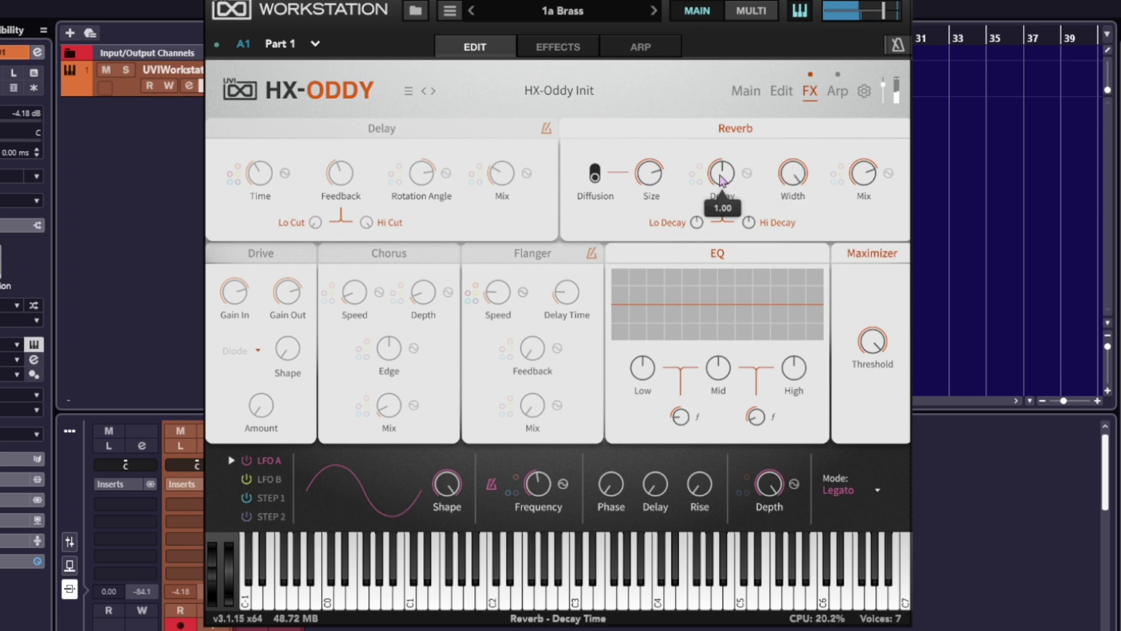
left_click(595, 173)
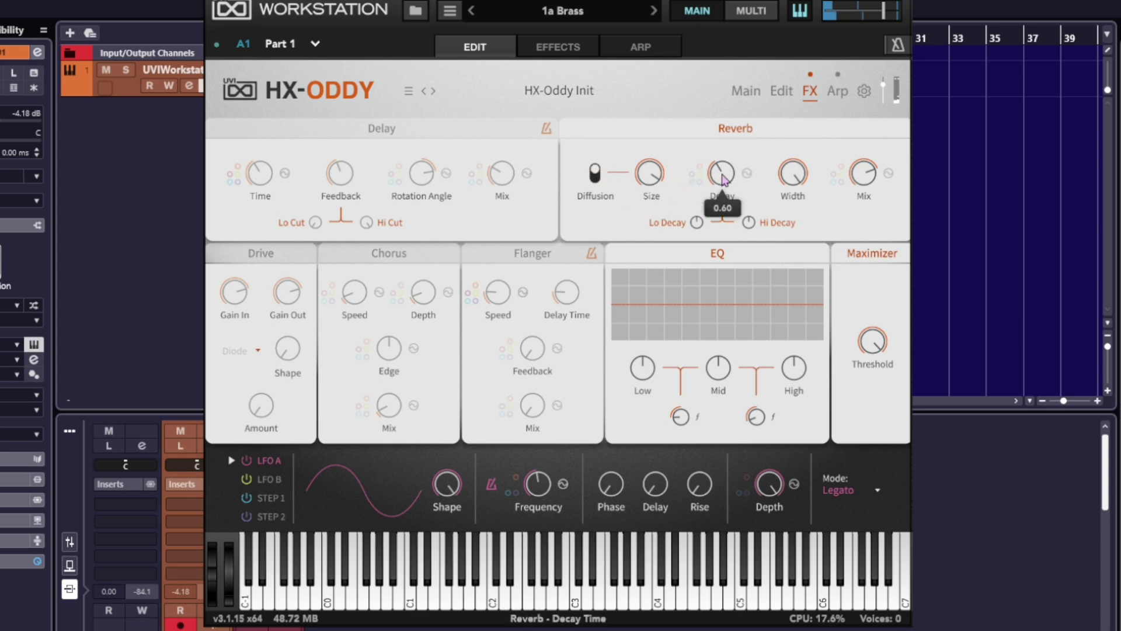
left_click_drag(722, 174, 723, 116)
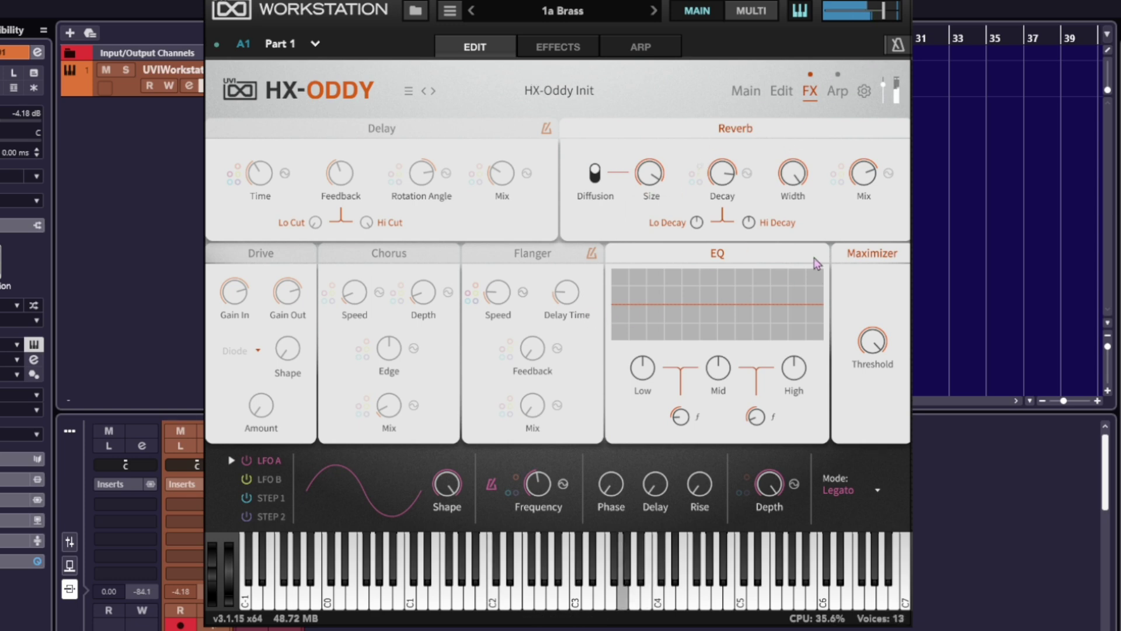
Step: Lower the reverb's mix, decay and size, and switch the Reverb off
mouse_move(861, 178)
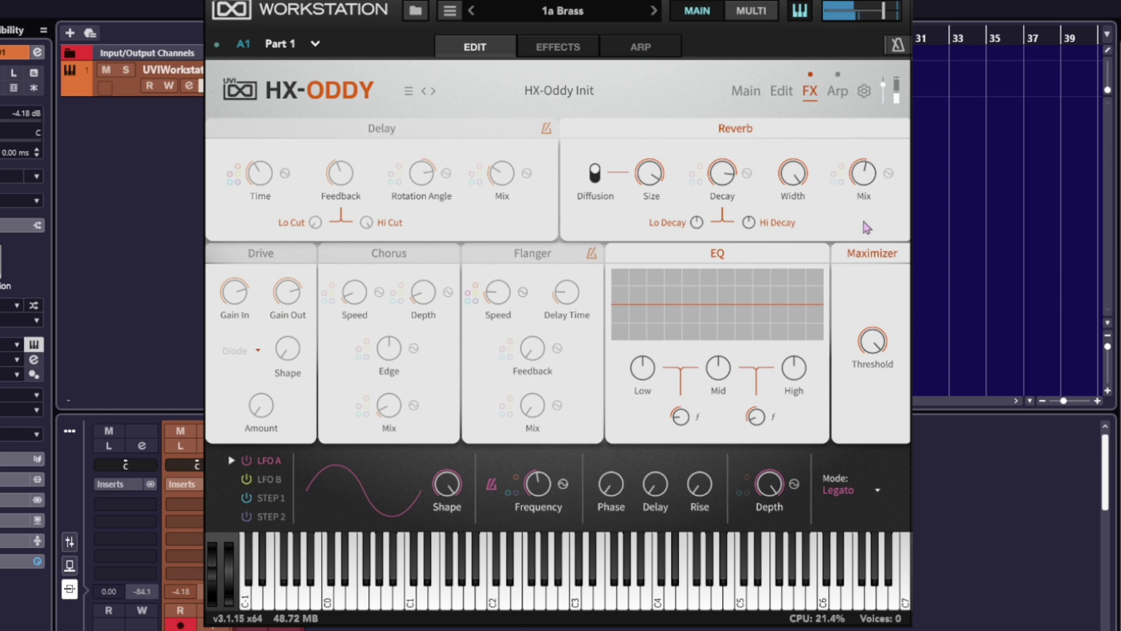
left_click_drag(708, 185, 727, 229)
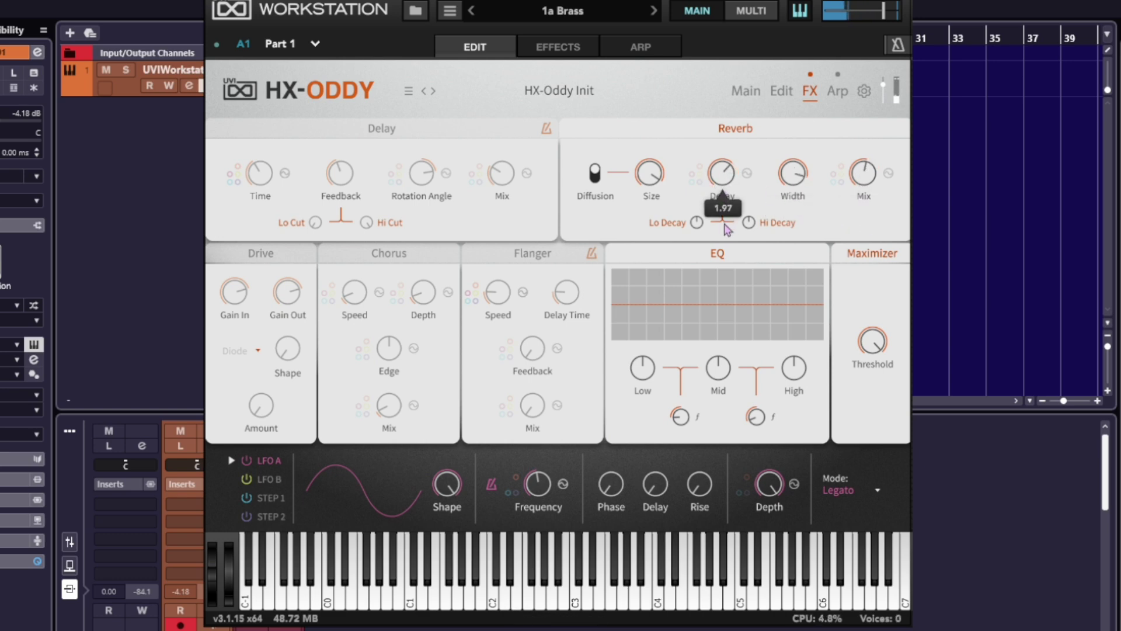
left_click_drag(649, 175, 671, 328)
left_click(732, 132)
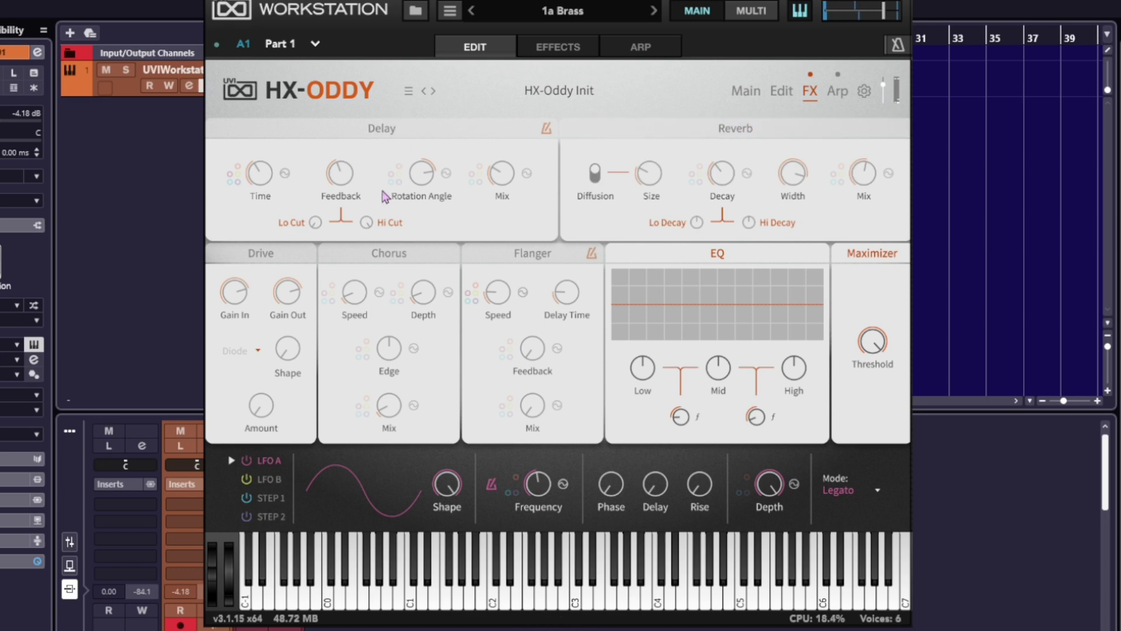
Step: Switch on the Drive effect, raise its output gain, and set the Diode shape to about 33.60%
left_click(261, 253)
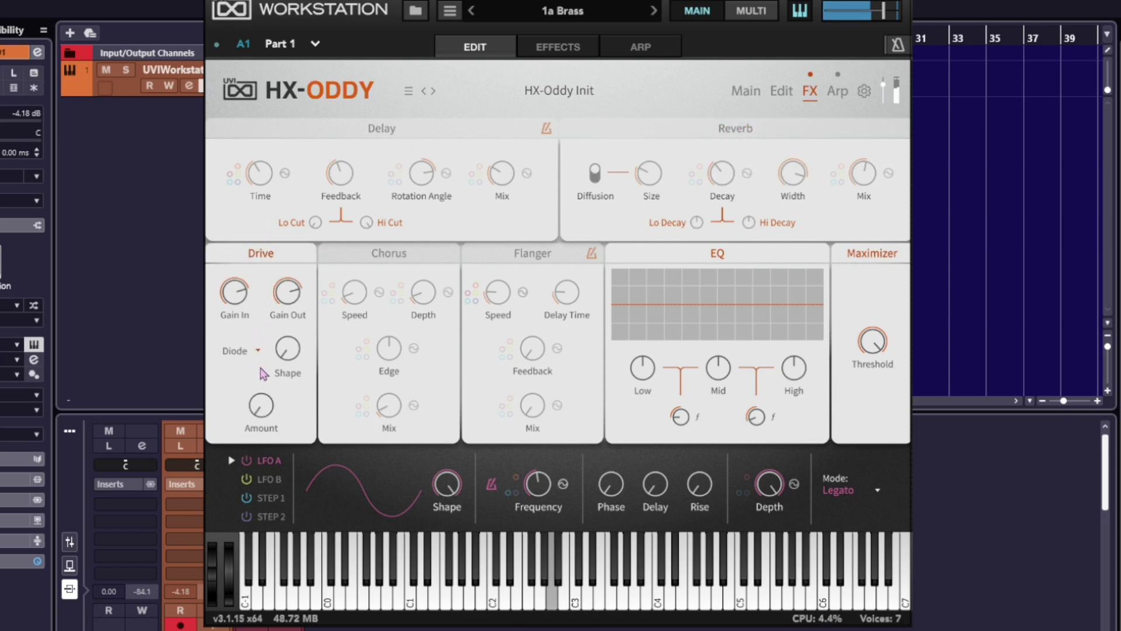
left_click_drag(288, 295, 238, 280)
left_click_drag(286, 351, 285, 268)
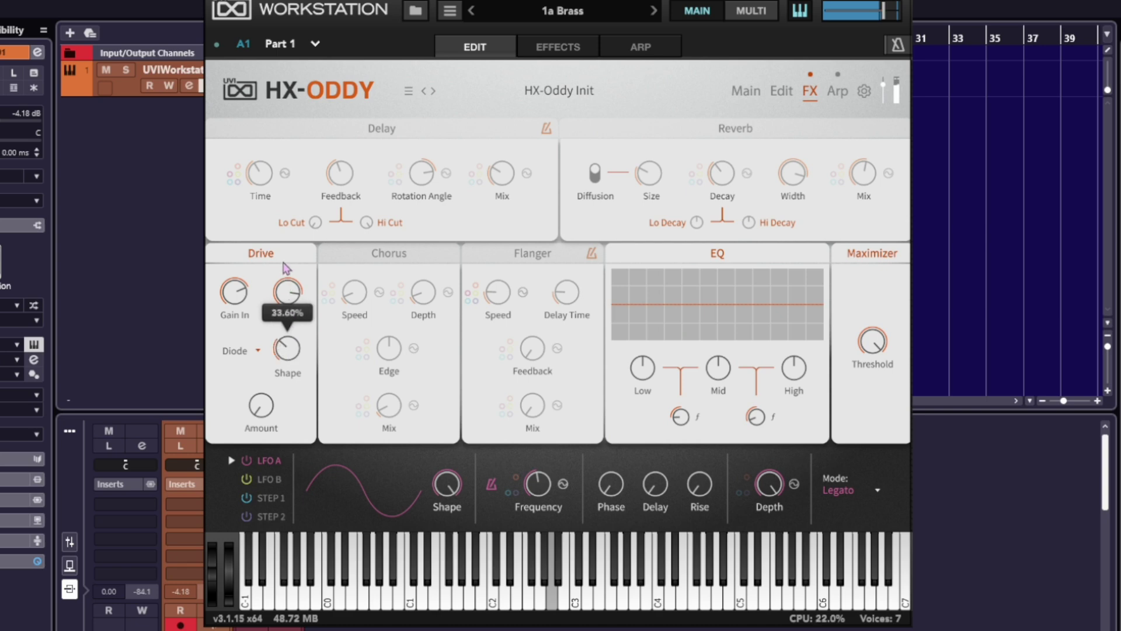
Step: Change the Drive type to Trash, raise its amount, and switch the Drive off
left_click(246, 351)
left_click(244, 387)
mouse_move(283, 343)
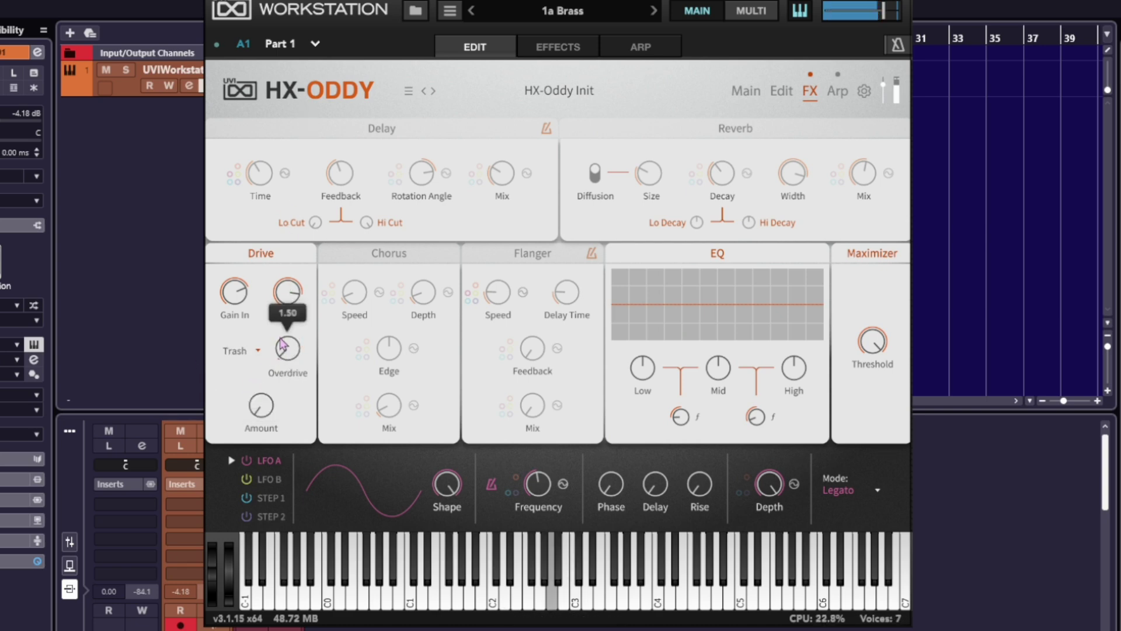
left_click_drag(261, 405, 261, 349)
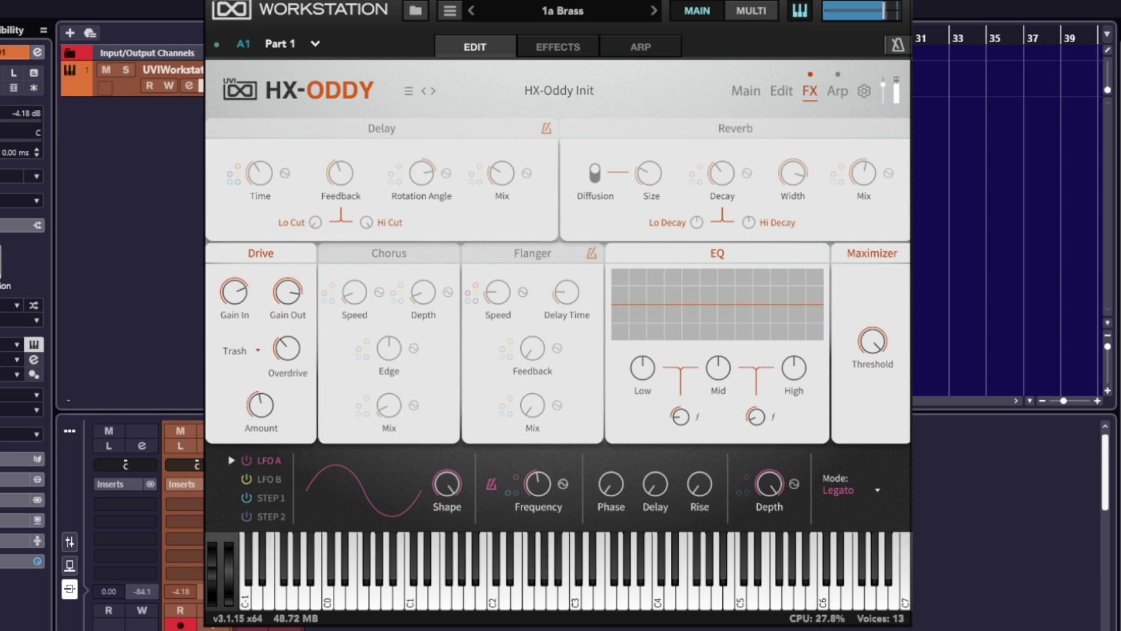
mouse_move(275, 399)
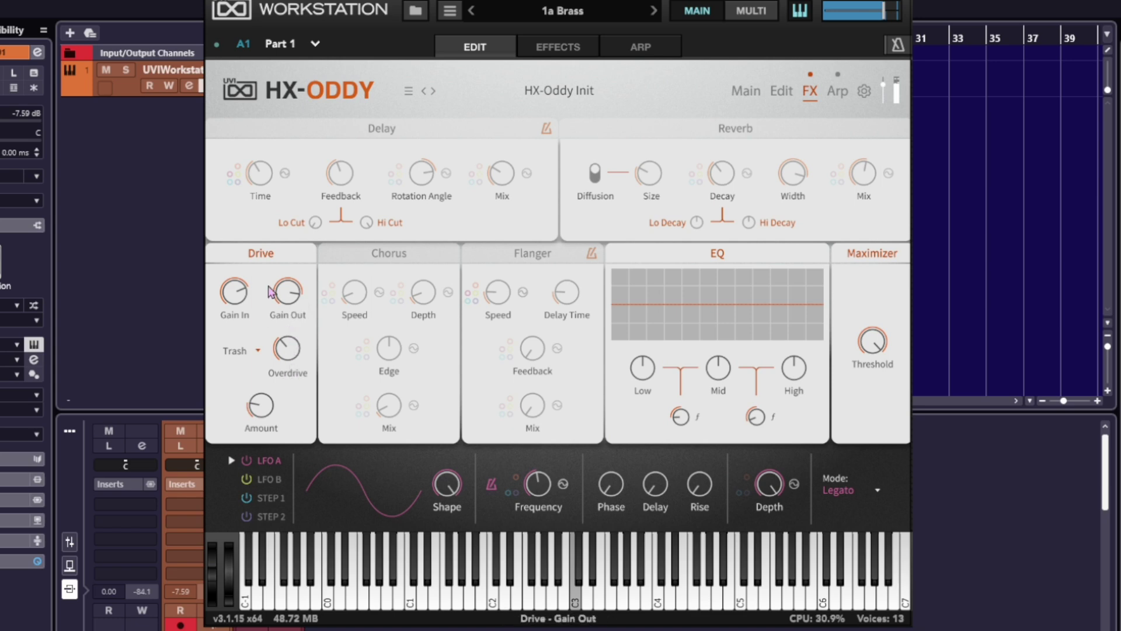
left_click(262, 255)
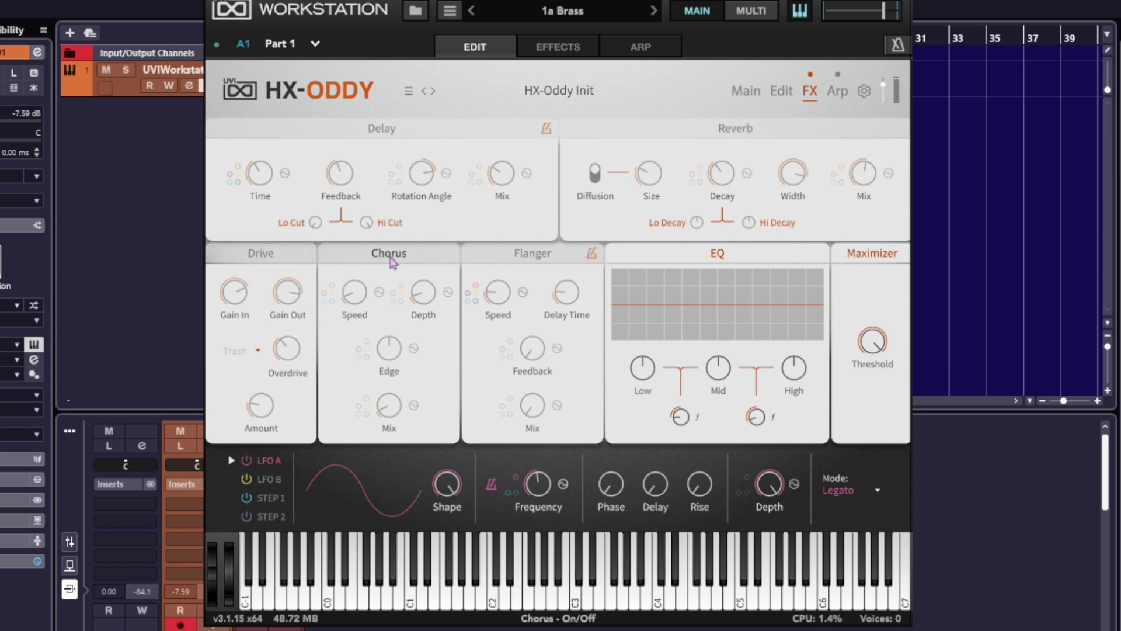
Step: Switch on the Flanger, raise its mix, and vary its delay time up to about 414 ms and its speed
left_click(532, 260)
left_click_drag(532, 404, 532, 377)
left_click_drag(558, 302, 565, 250)
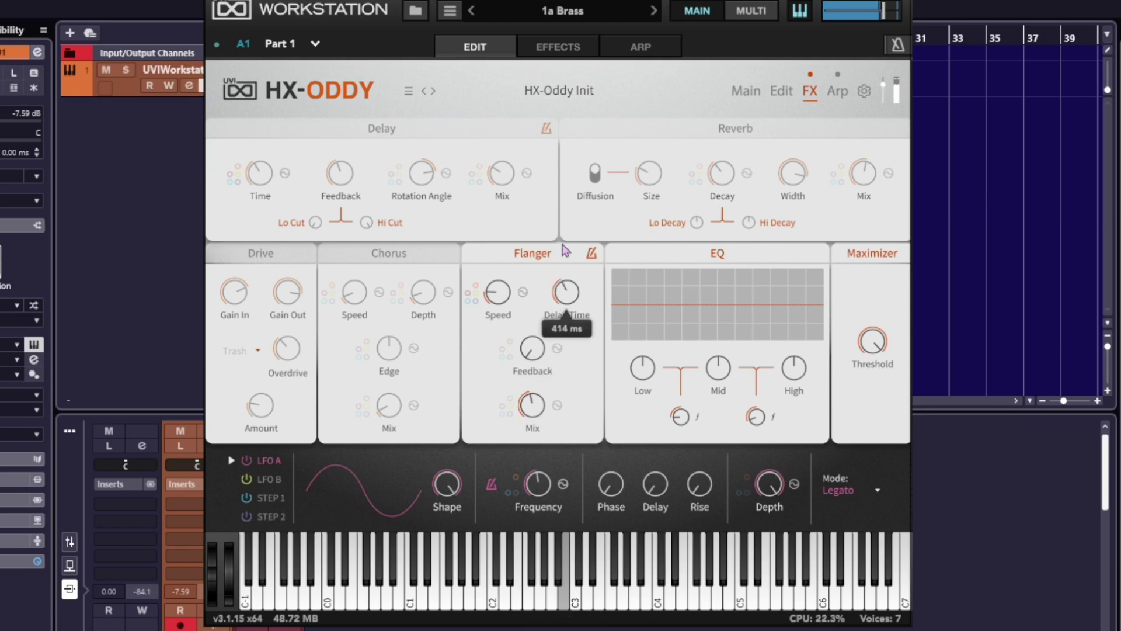
mouse_move(498, 295)
left_mouse_down()
mouse_move(501, 269)
mouse_move(499, 312)
left_mouse_up()
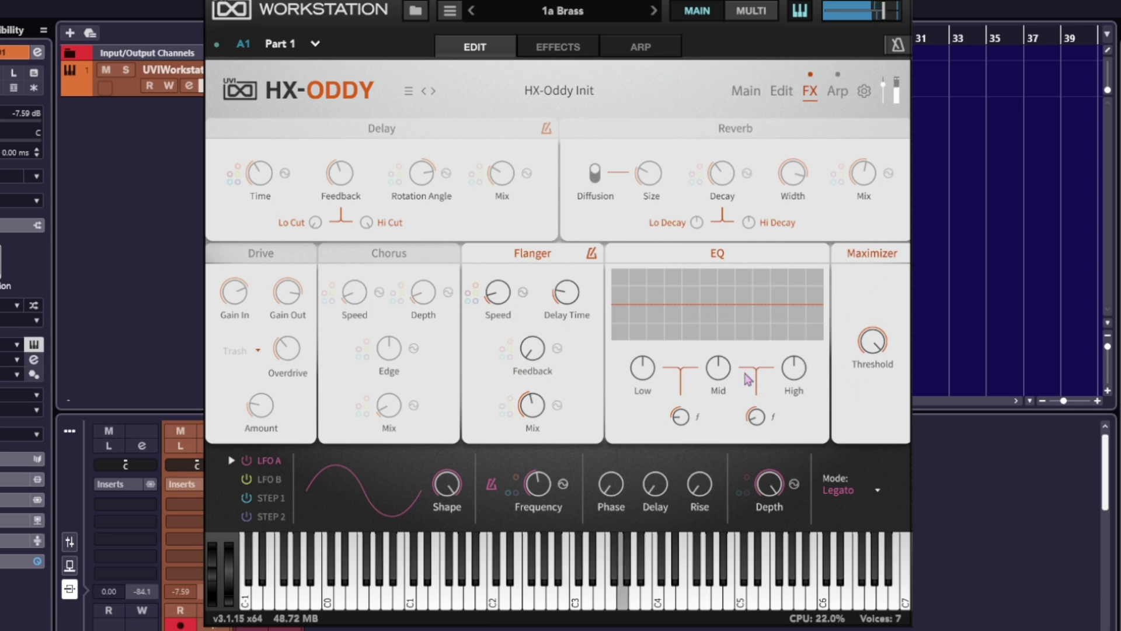
Step: Boost the EQ's High band and slightly cut its Low band
left_click_drag(793, 366, 796, 337)
mouse_move(643, 363)
left_mouse_down()
mouse_move(643, 327)
mouse_move(644, 368)
left_mouse_up()
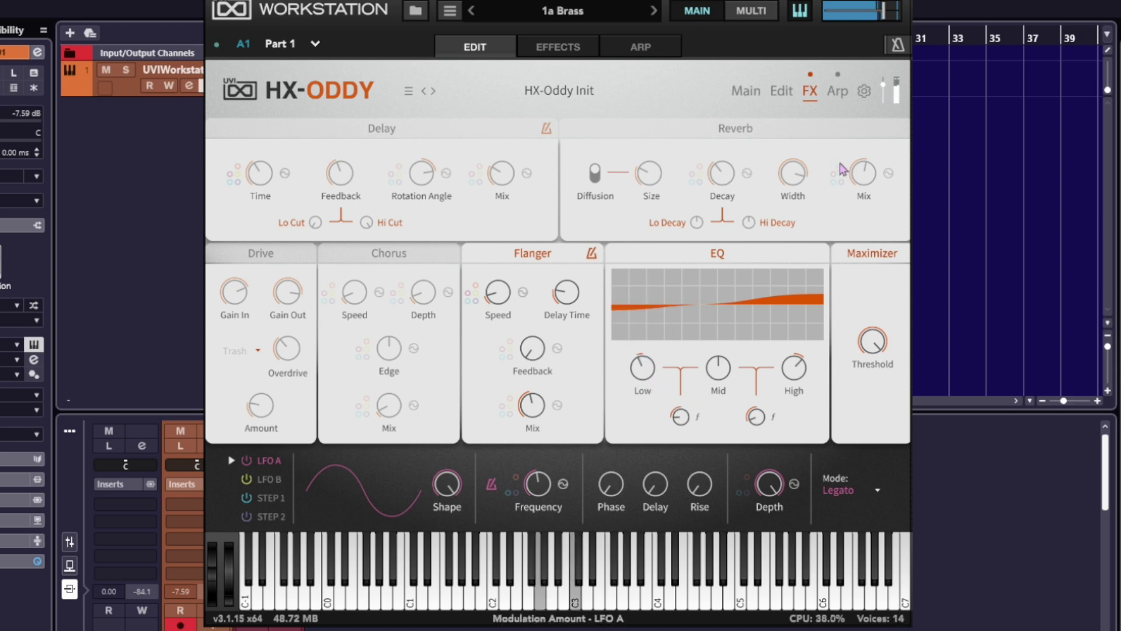
Step: Limit the instrument's polyphony to 5 voices in its settings
left_click(864, 92)
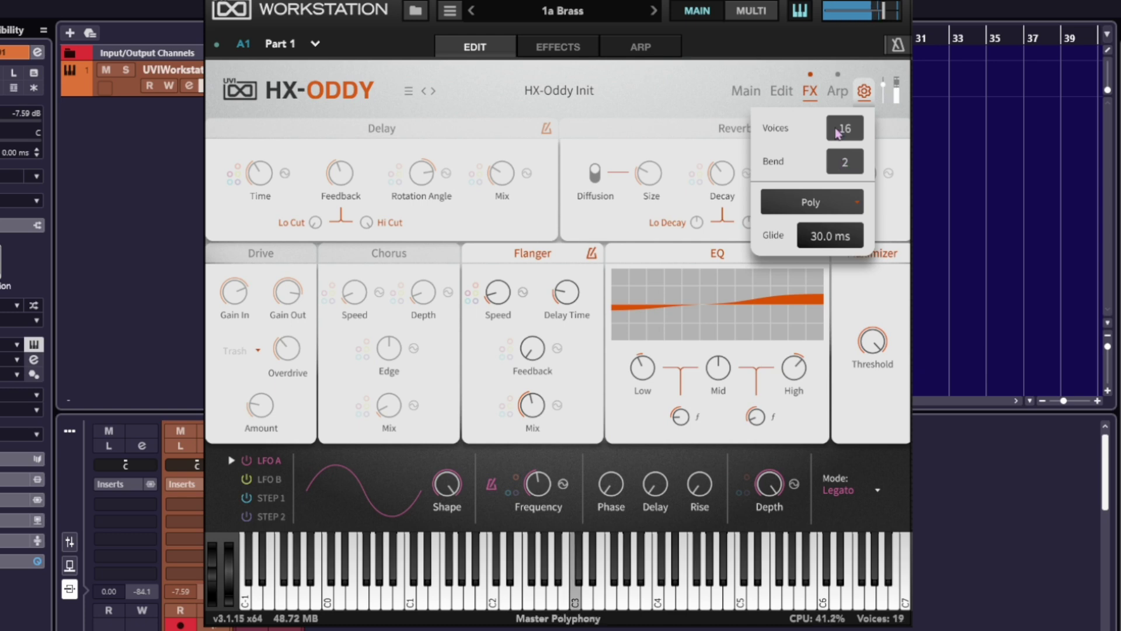
left_click_drag(841, 132, 839, 162)
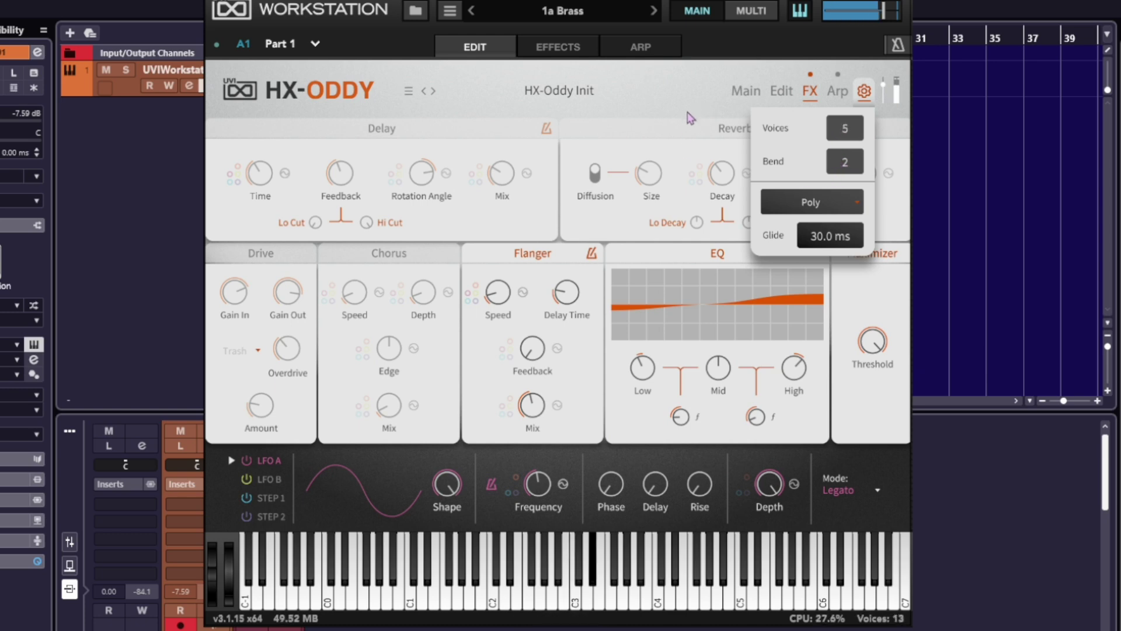
left_click(865, 94)
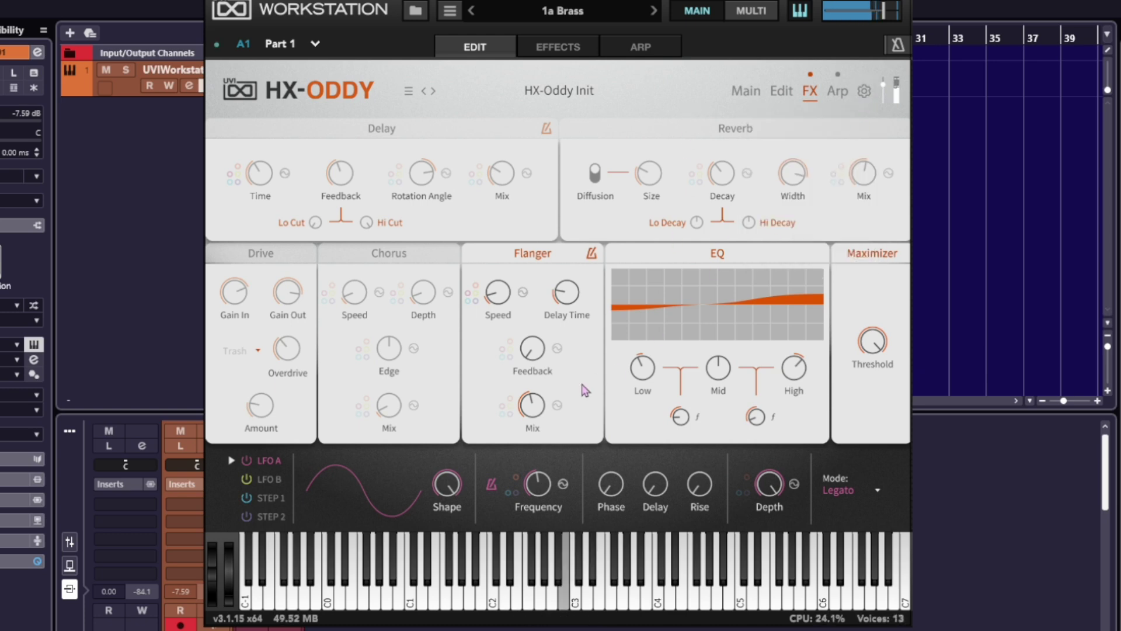
Step: Try Poly Portamento mode with the glide at 512 ms and 1.12 ms, and return the voice mode to Poly
left_click(864, 91)
left_click(810, 202)
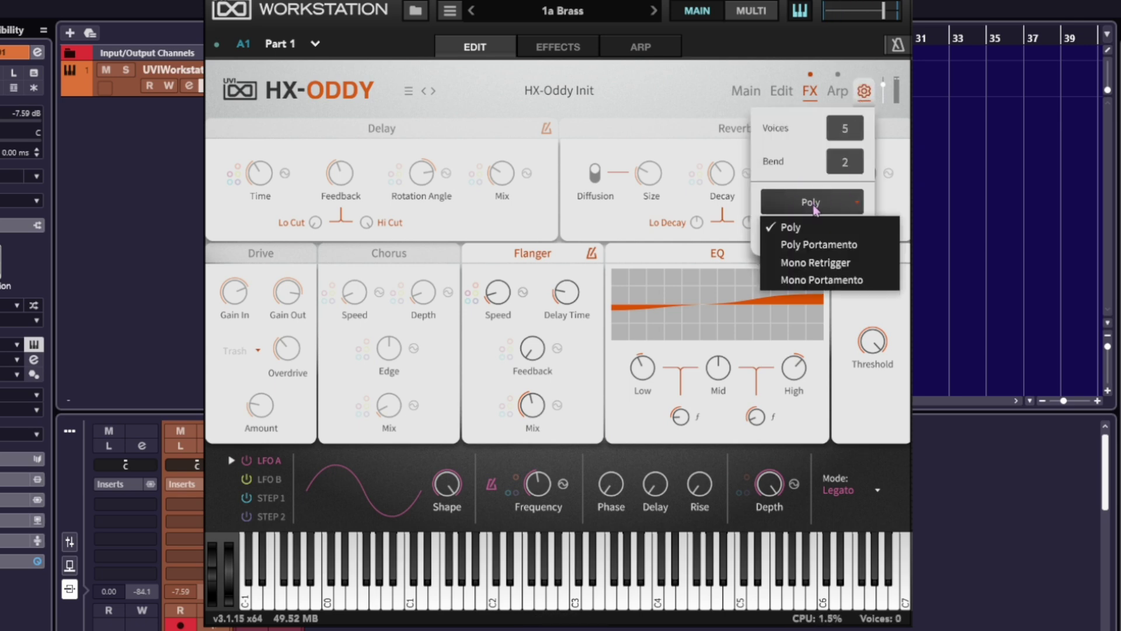
left_click(821, 245)
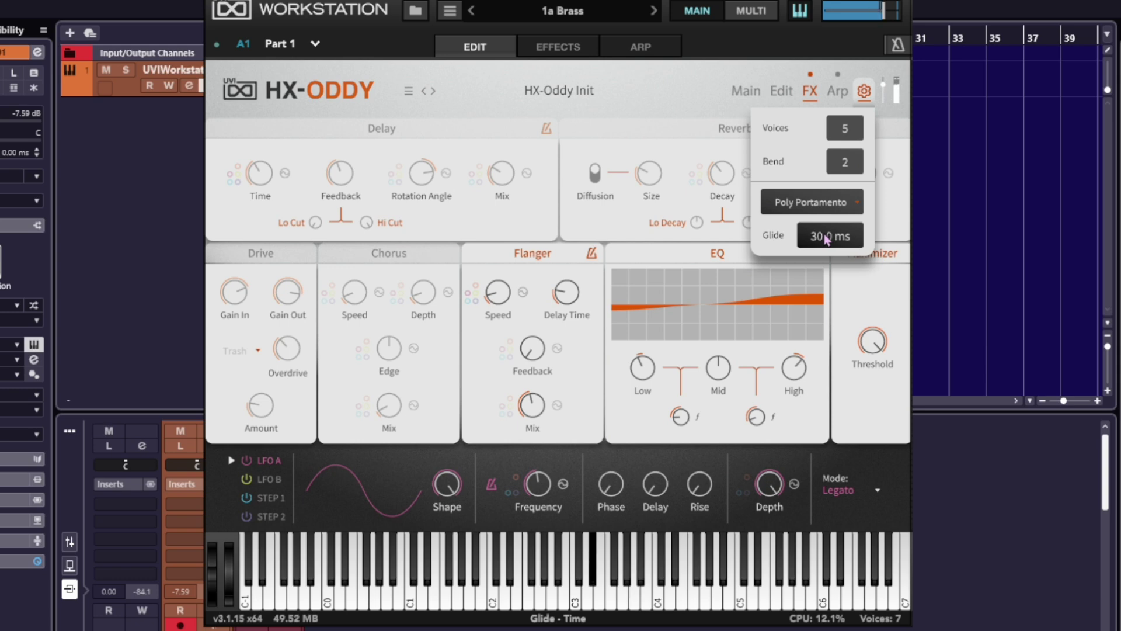
left_click_drag(828, 240, 824, 184)
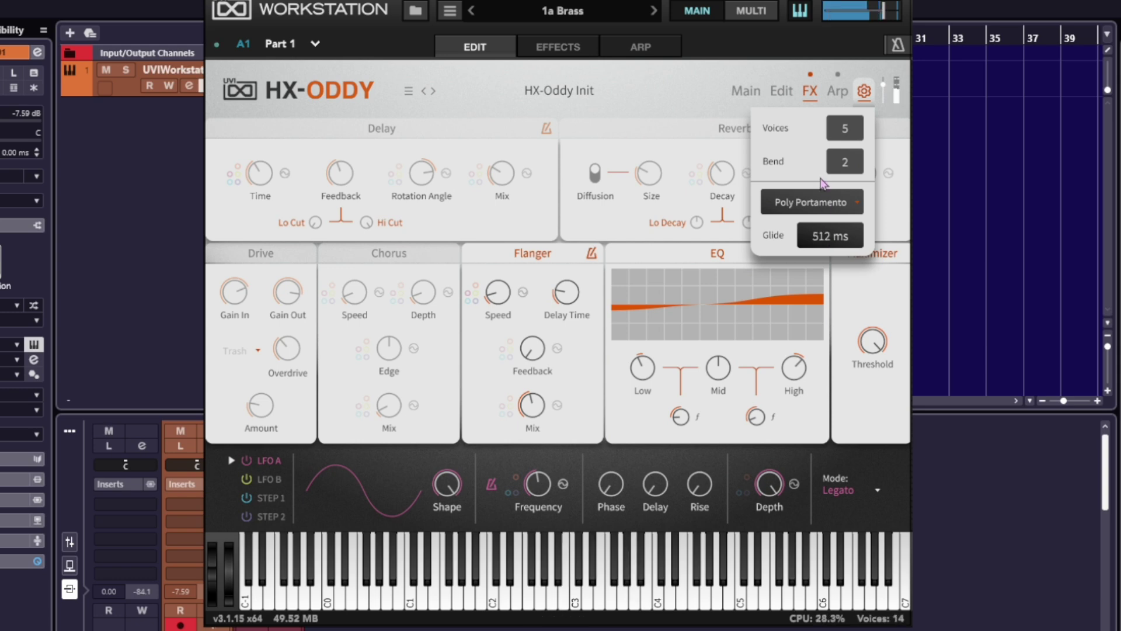
left_click_drag(821, 178, 820, 178)
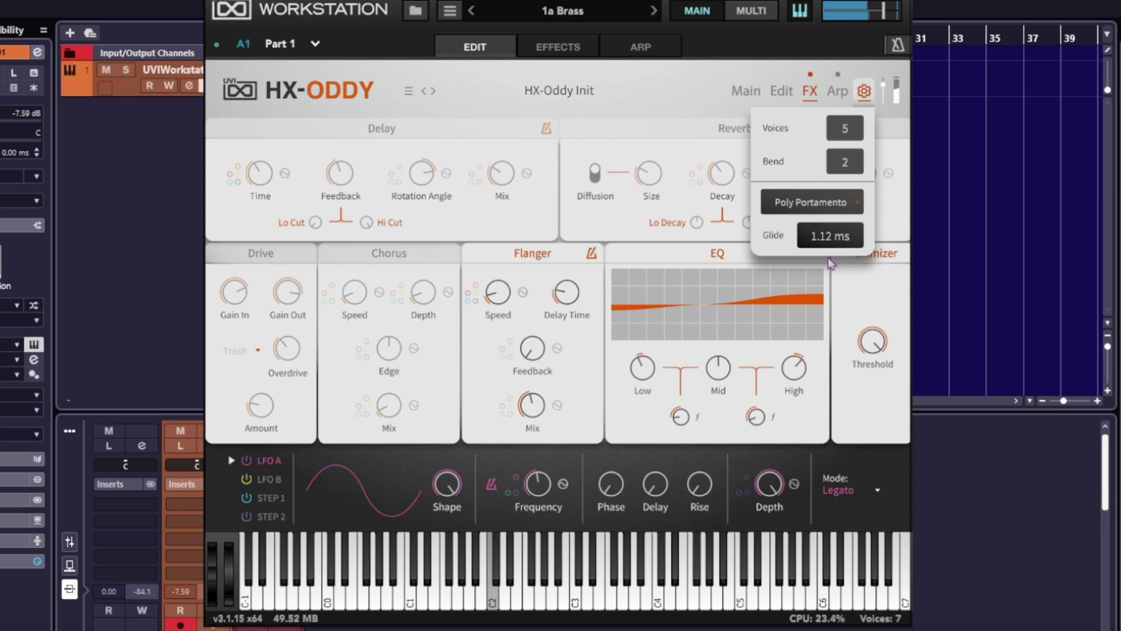
left_click(862, 208)
left_click(812, 228)
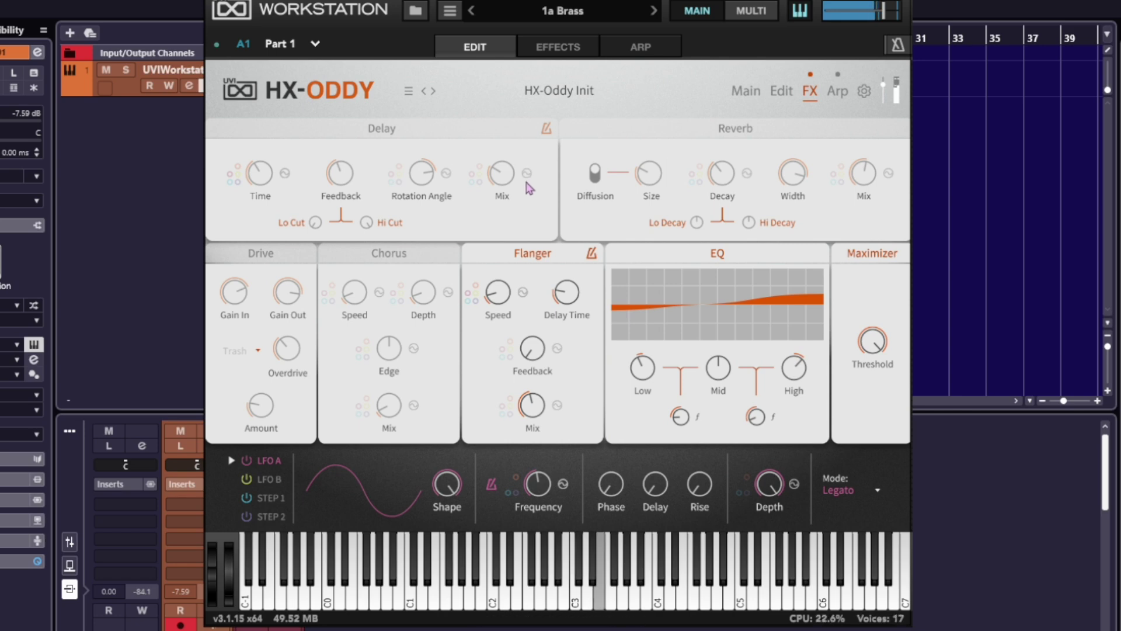
Step: Switch off the Flanger and switch on the Chorus, toggling it off and on to compare the sound
left_click(523, 257)
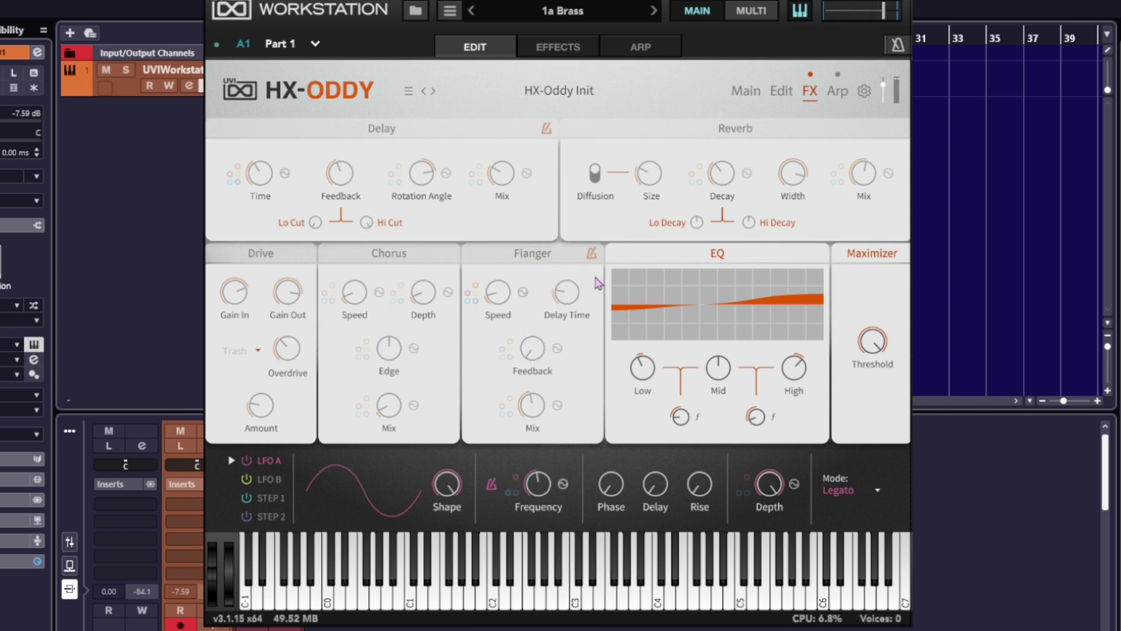
left_click(390, 255)
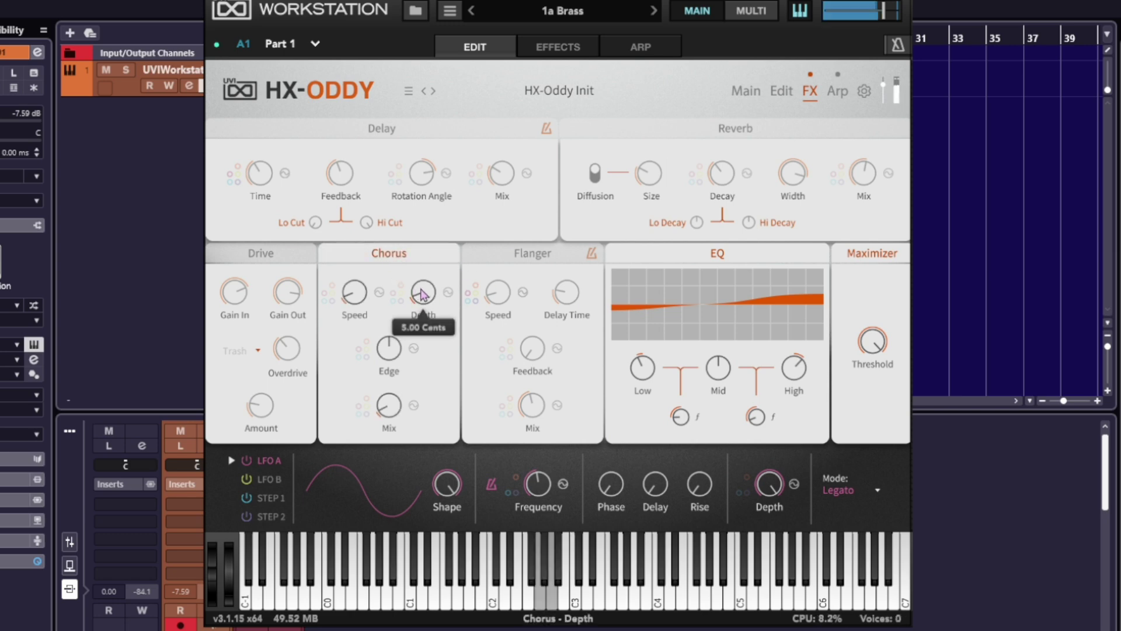
left_click(397, 259)
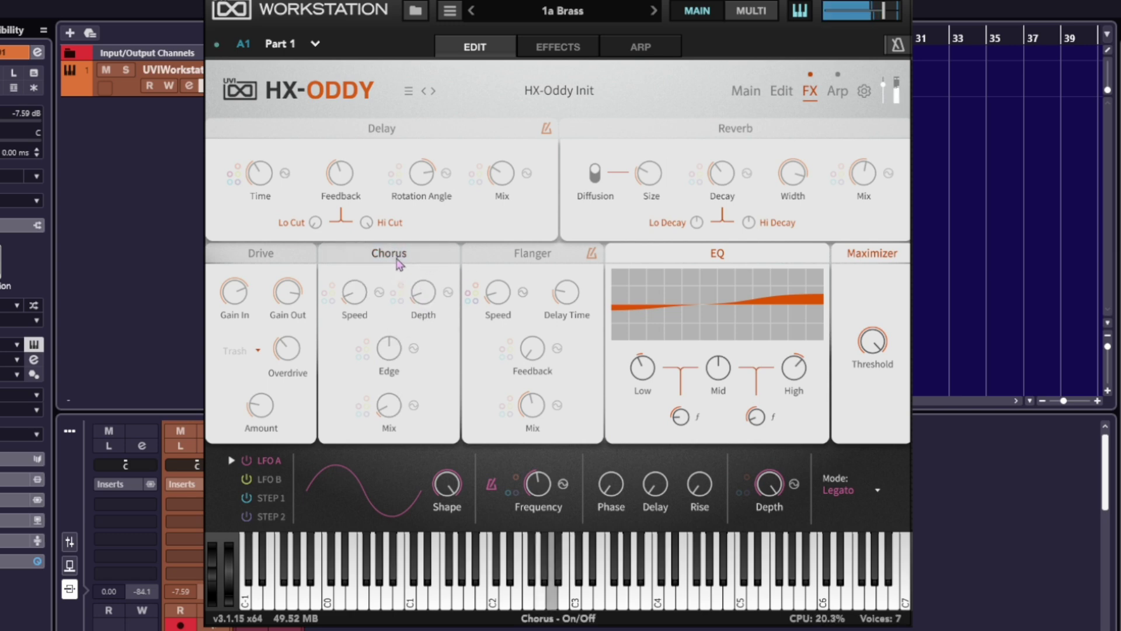
left_click(397, 259)
Step: Raise the Chorus depth and speed, and raise its mix to about 67.92%
mouse_move(418, 299)
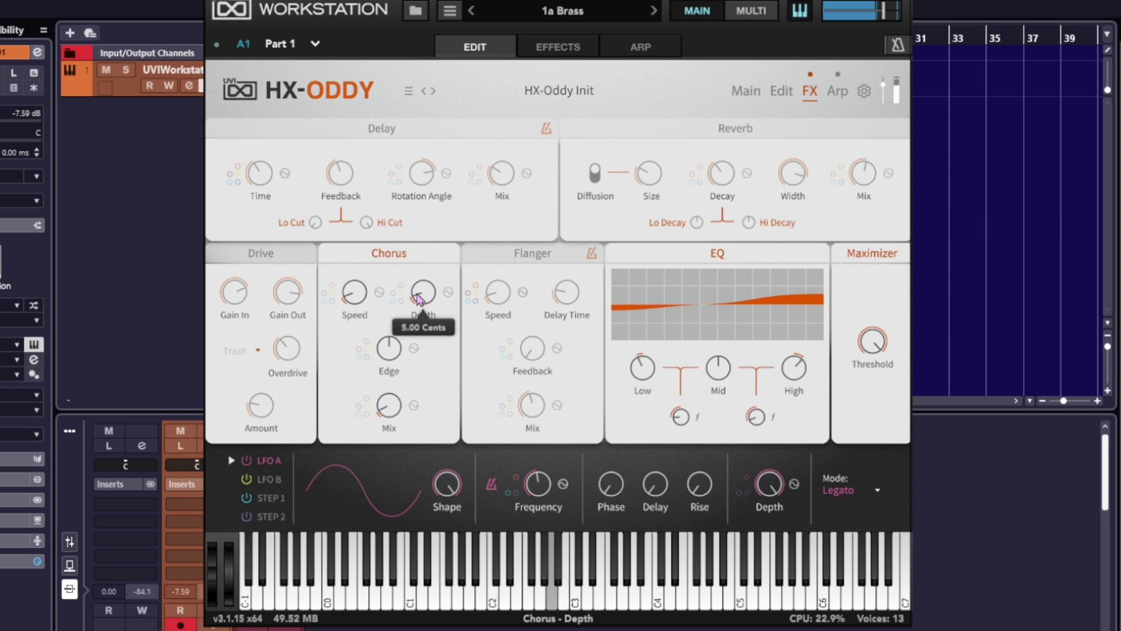
left_click_drag(418, 299, 433, 193)
left_click_drag(354, 292, 390, 199)
mouse_move(389, 408)
left_click_drag(389, 408, 392, 325)
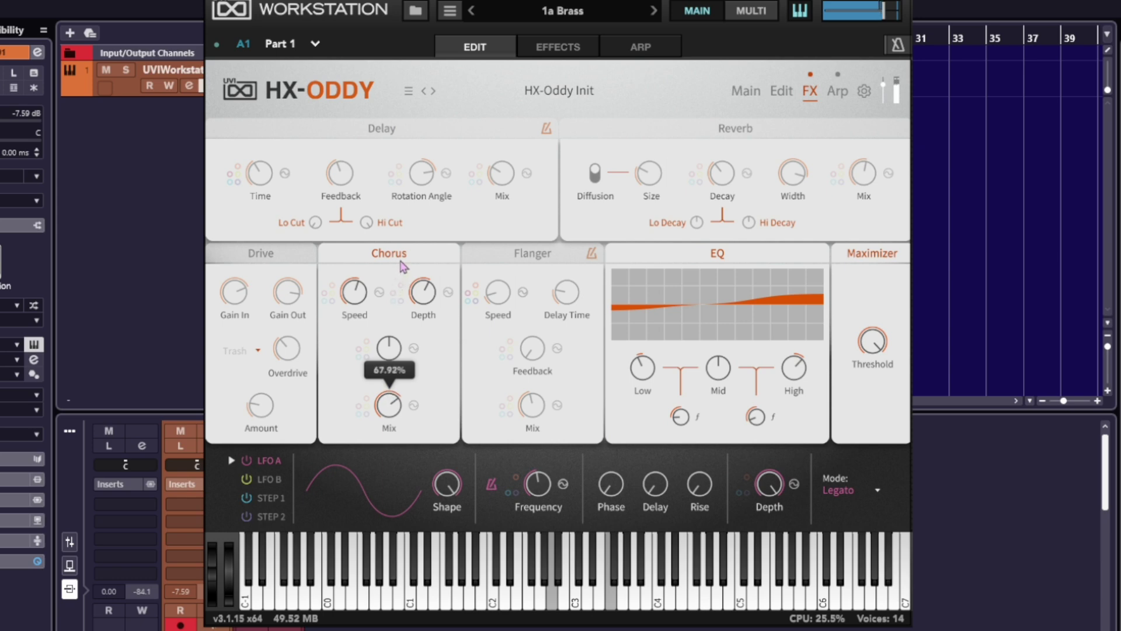
Step: Push the Chorus depth to about 37.05 cents, reduce it again, and lower the speed to about 0.33 Hz
left_click_drag(403, 267, 429, 304)
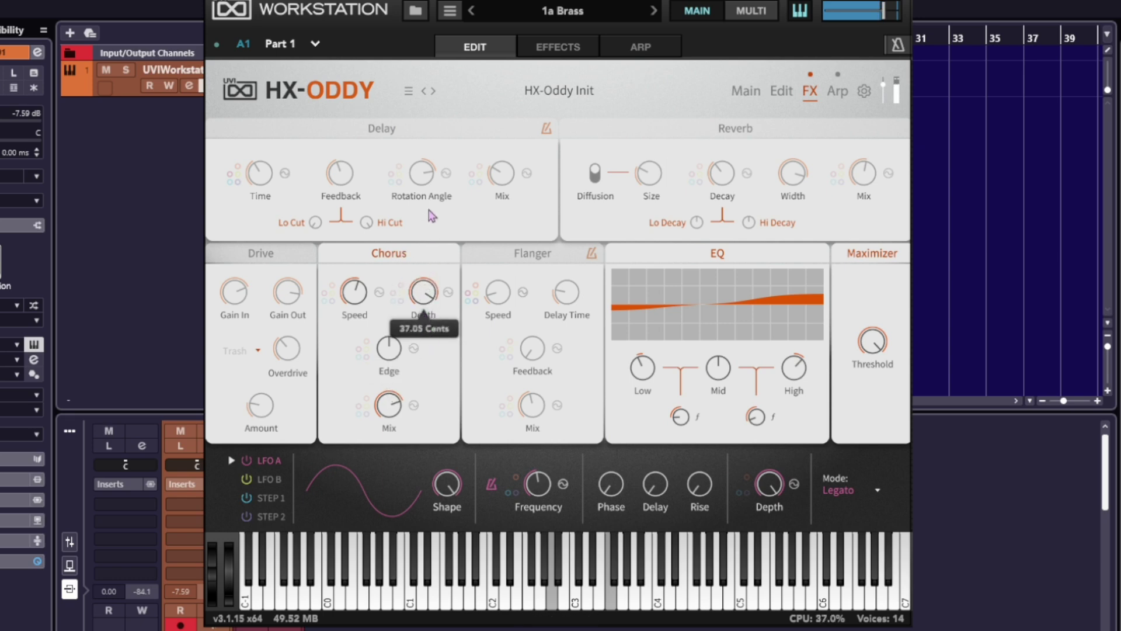
left_click_drag(432, 217, 429, 275)
left_click_drag(356, 304, 366, 320)
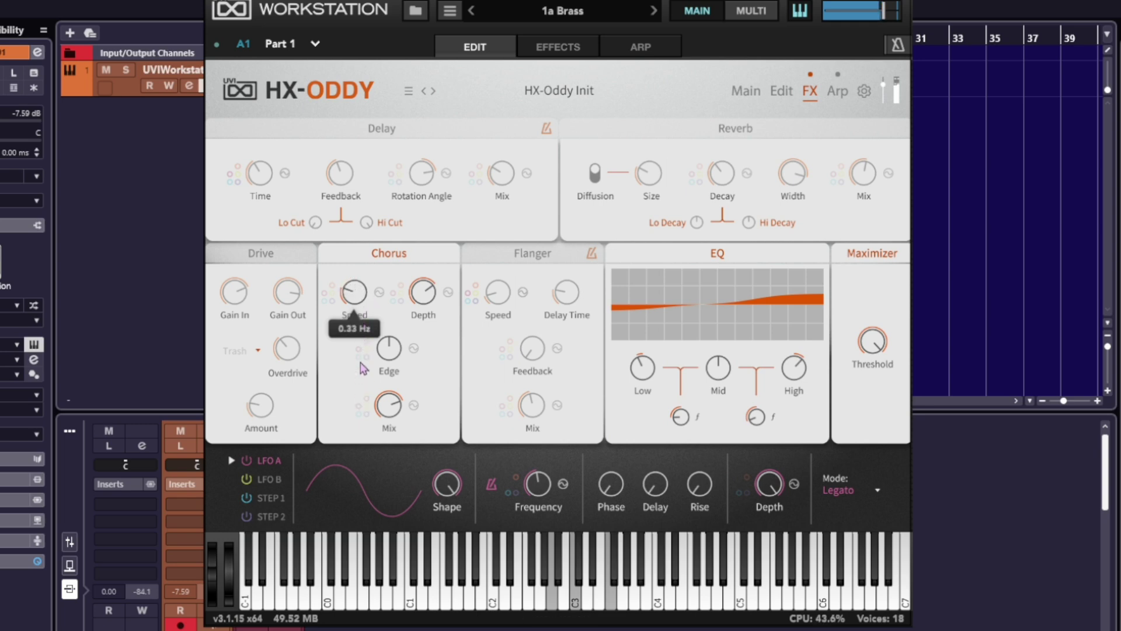
left_click_drag(422, 292, 435, 378)
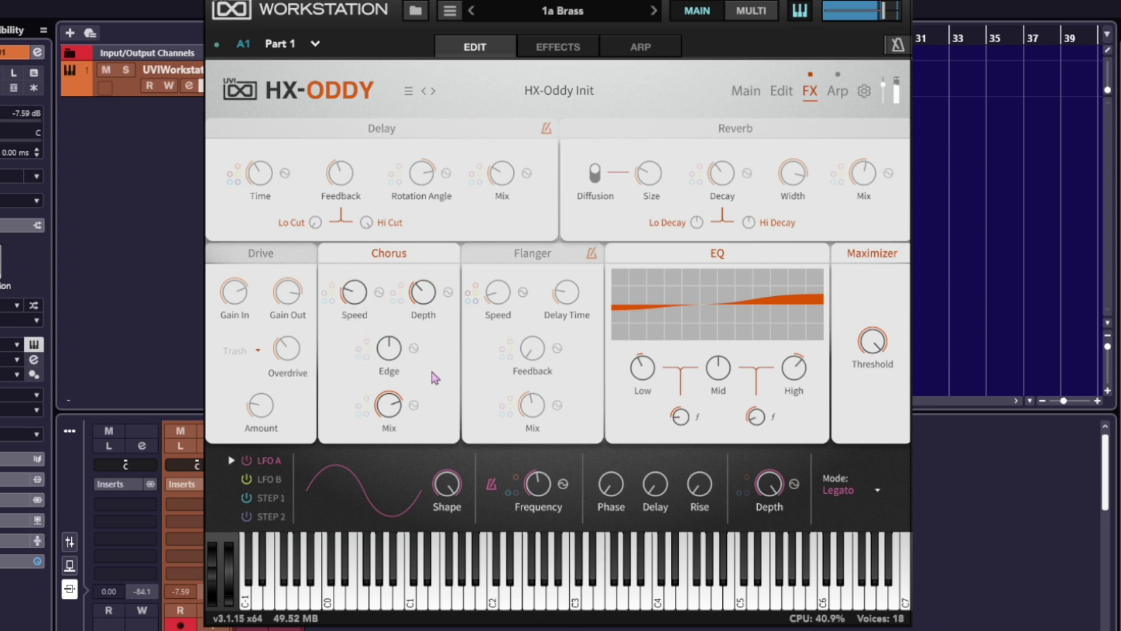
Step: Raise the Chorus edge to its maximum, and push the depth to about 36.66 cents before easing it back
mouse_move(384, 359)
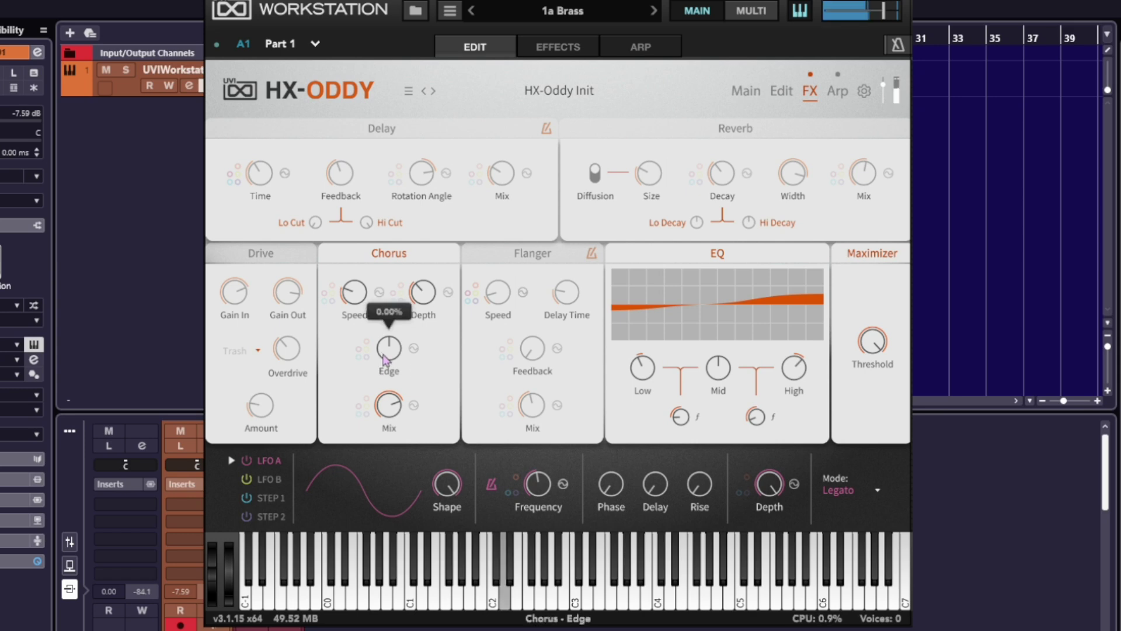
left_click_drag(384, 360, 389, 314)
left_click_drag(401, 263, 395, 326)
left_click_drag(423, 291, 435, 144)
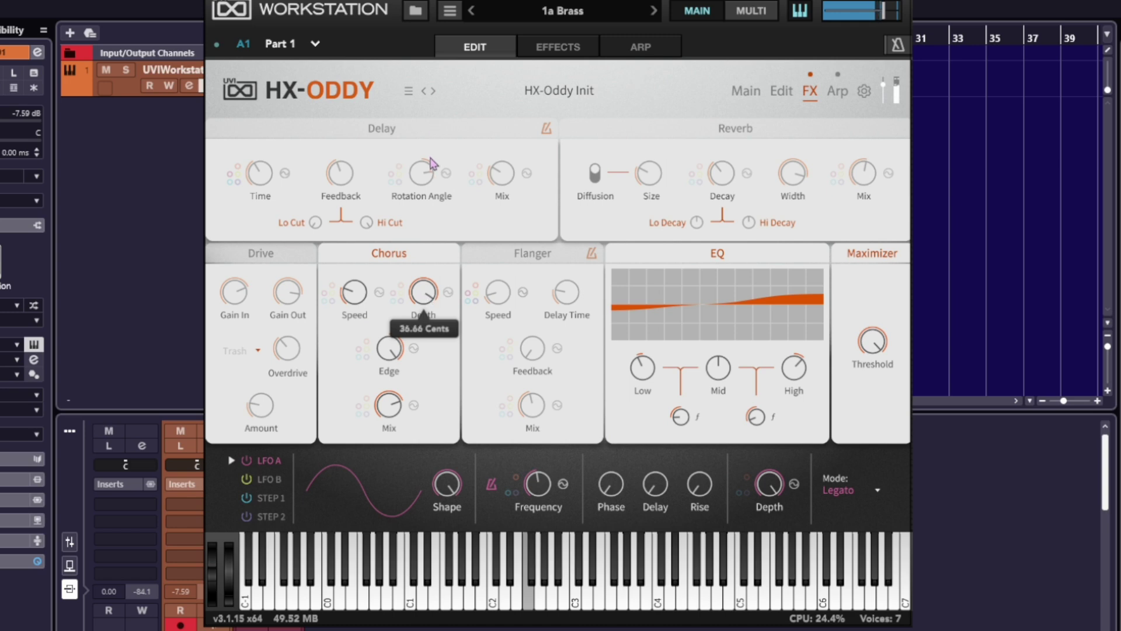
left_click_drag(429, 213, 426, 213)
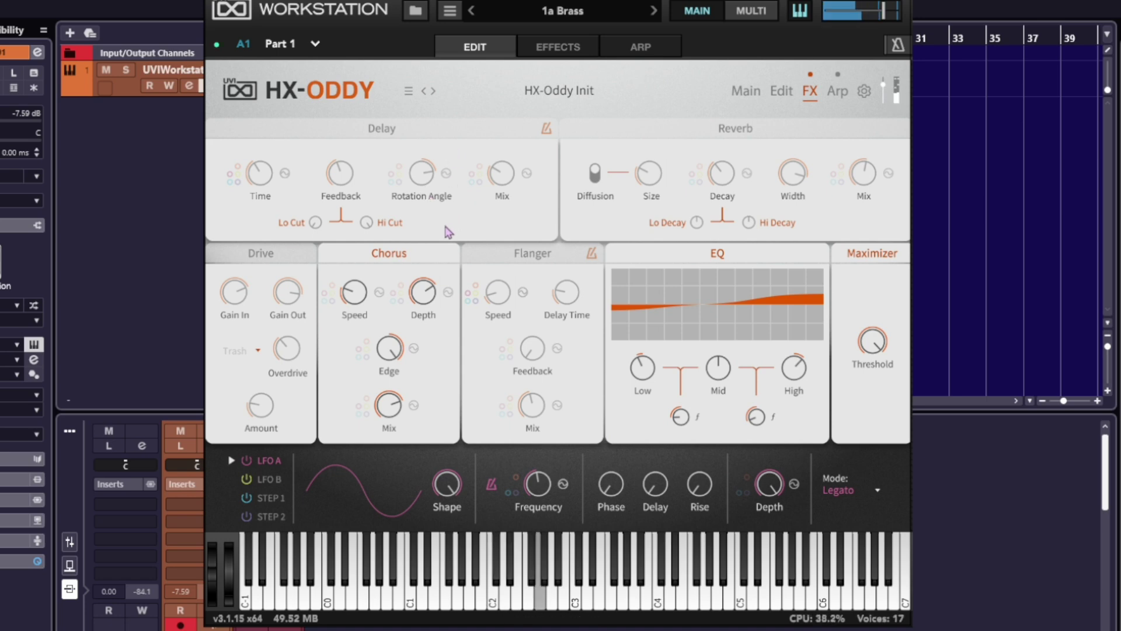
Step: Raise the Chorus speed, and sweep its depth up, down and back to a middle setting
mouse_move(429, 287)
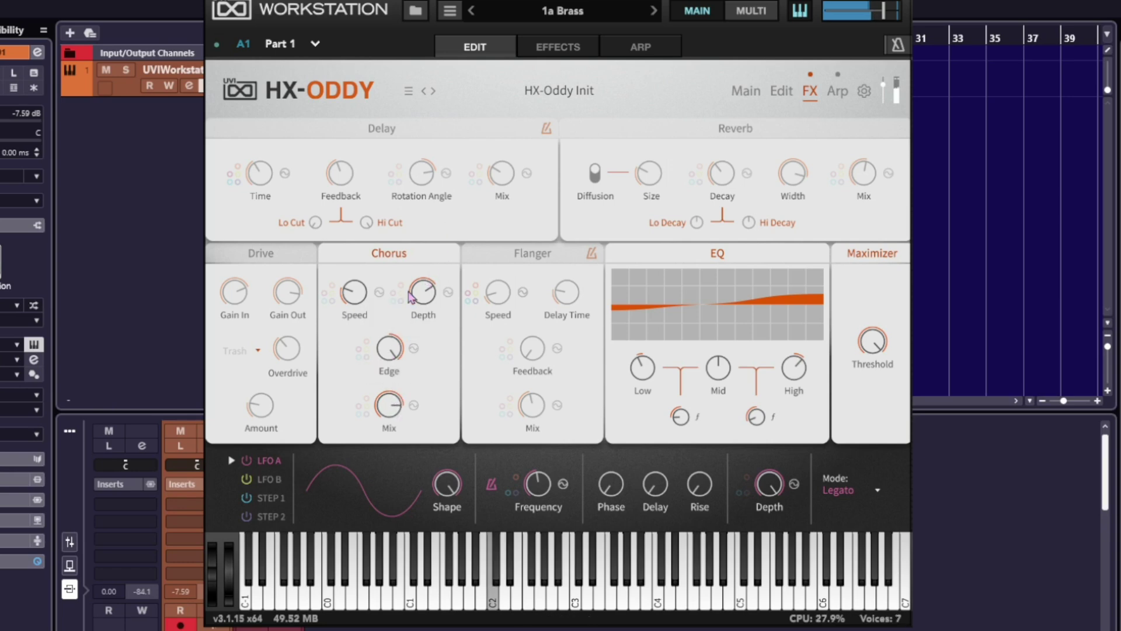
left_click_drag(412, 297, 415, 274)
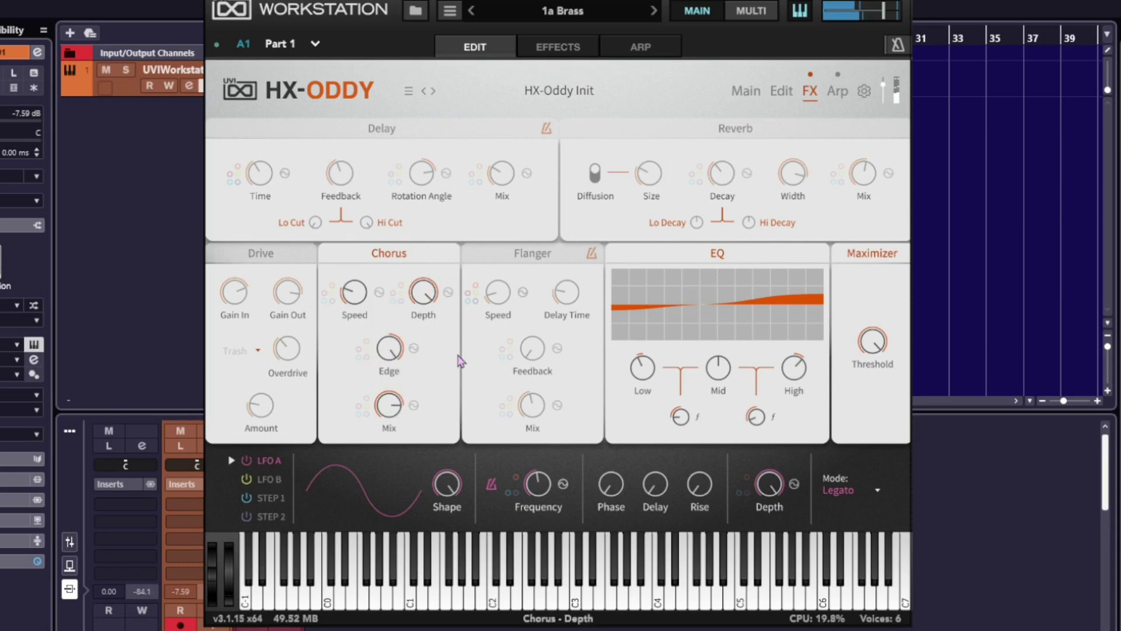
left_click_drag(350, 299, 377, 233)
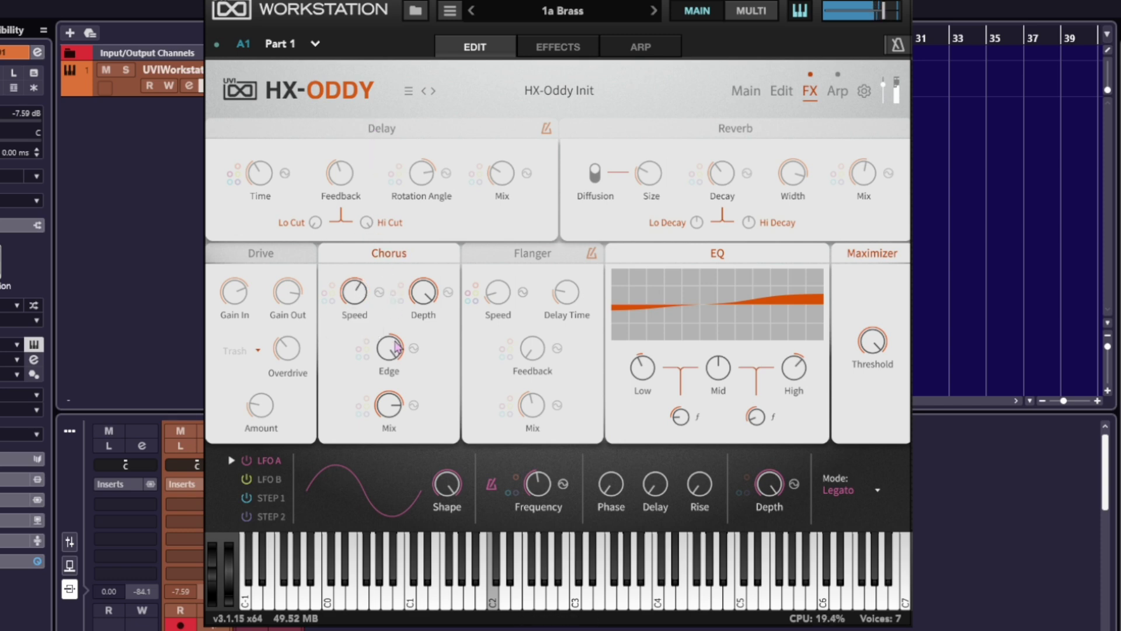
mouse_move(389, 348)
left_mouse_down()
mouse_move(402, 593)
mouse_move(376, 342)
left_mouse_up()
left_click_drag(423, 292, 431, 345)
left_click_drag(429, 392, 425, 315)
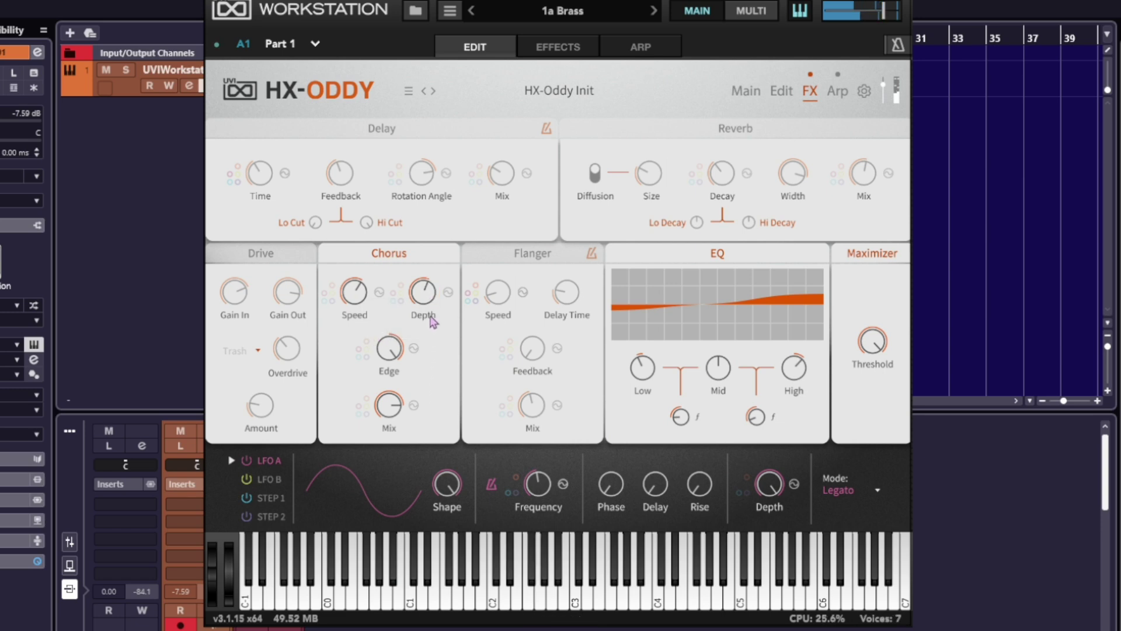
Step: Modulate the Chorus depth with a positive amount of LFO B
left_click(448, 292)
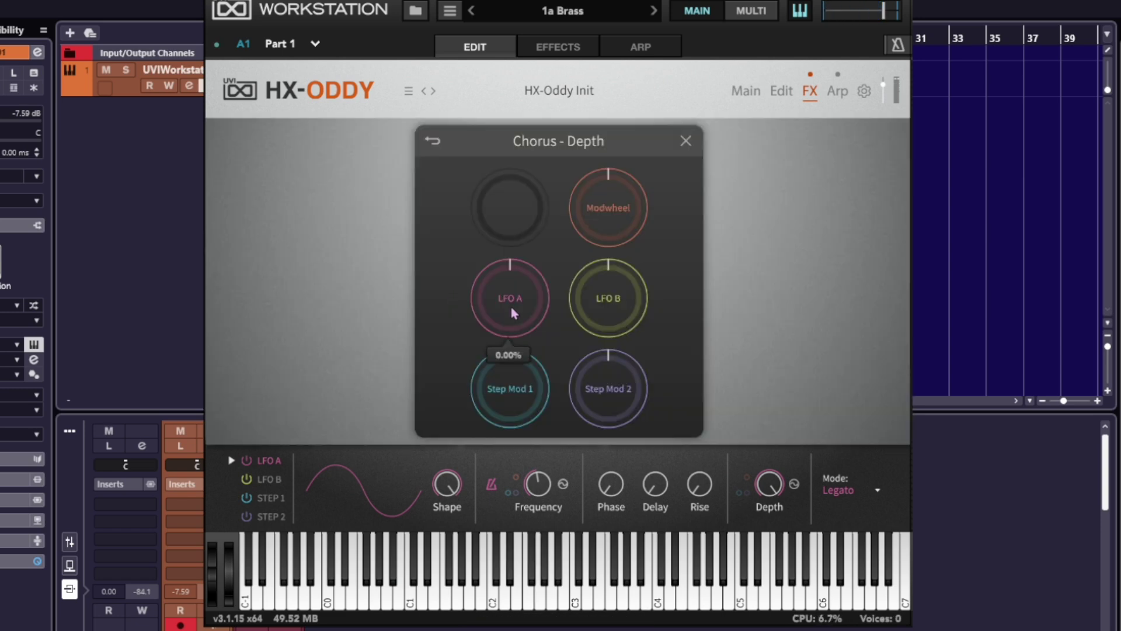
mouse_move(597, 308)
left_click_drag(597, 308, 598, 243)
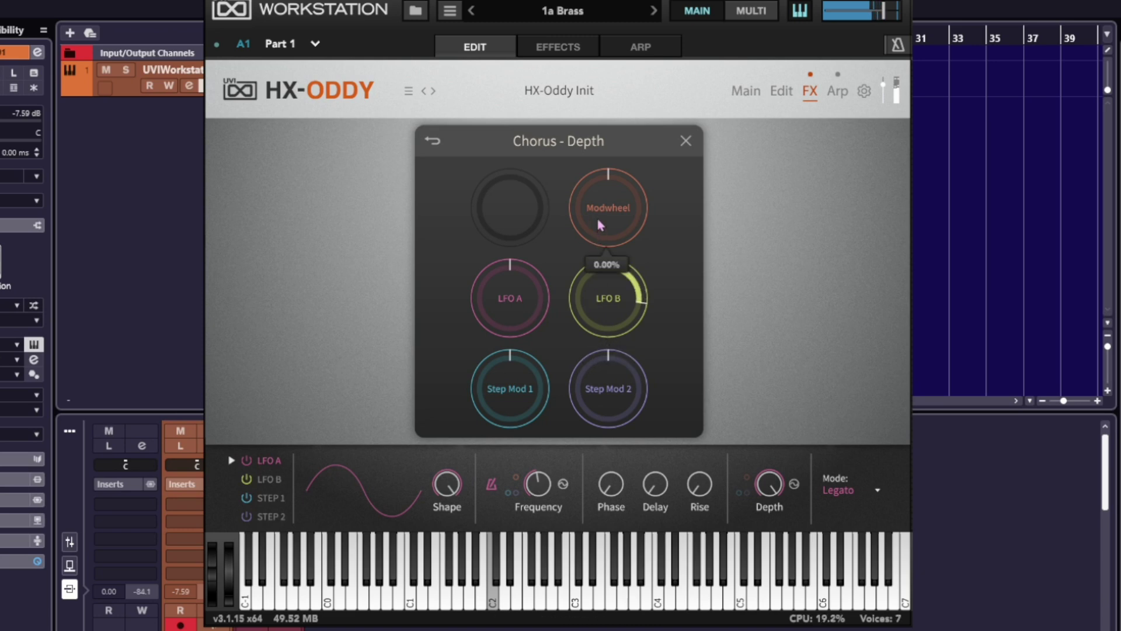
left_click(685, 142)
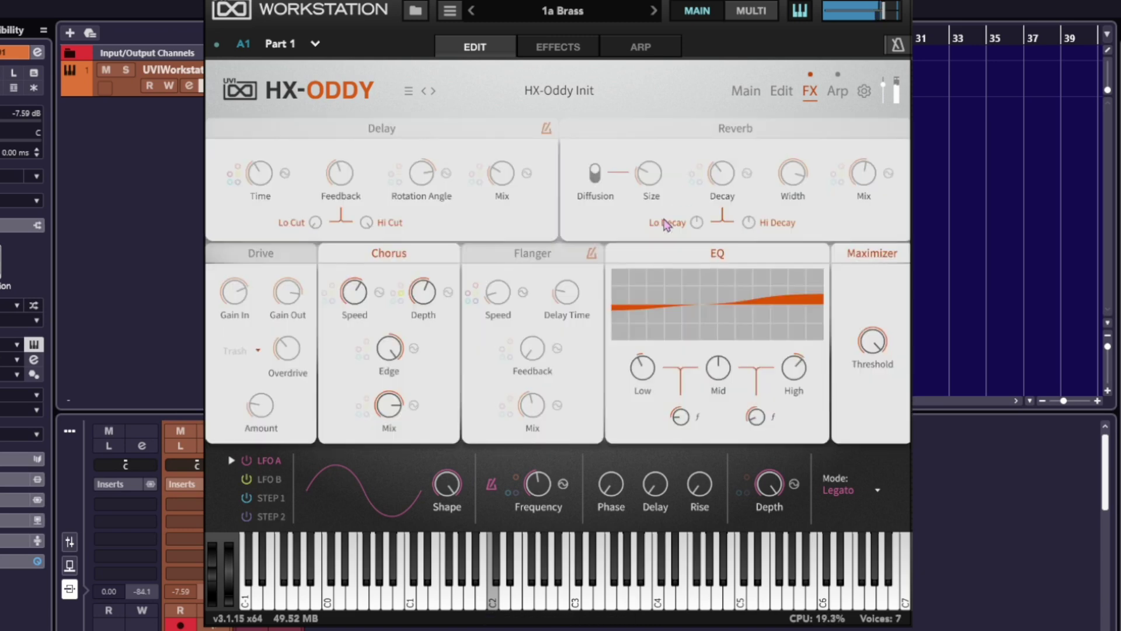
Step: Lower the Chorus speed to about 0.25 Hz, and modulate it with LFO A at about 70.40%
left_click_drag(372, 311, 376, 407)
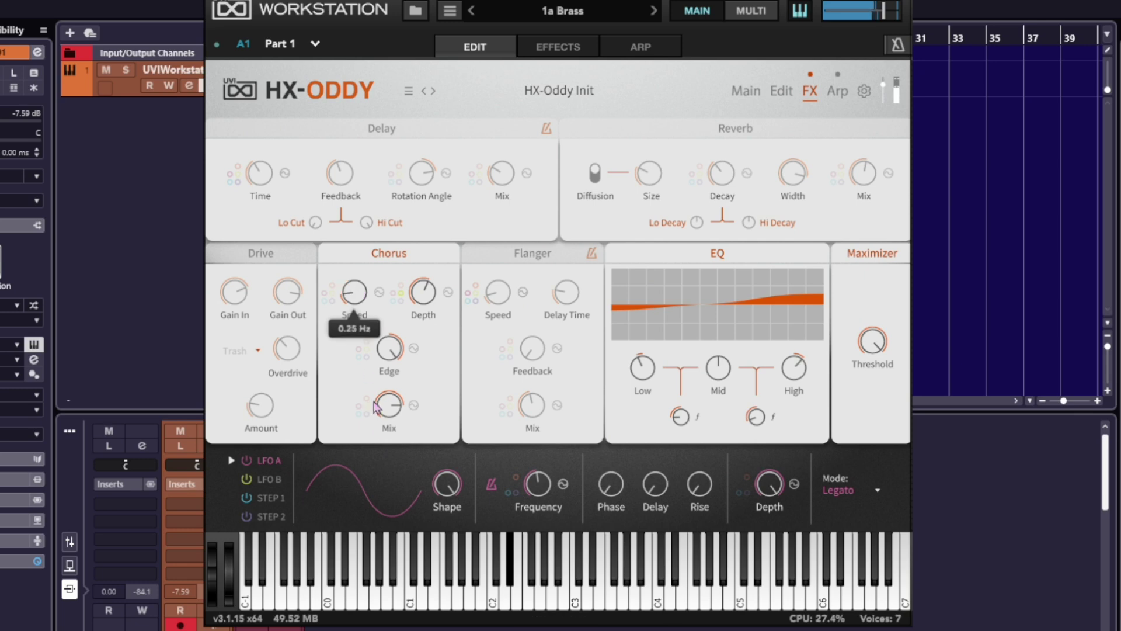
left_click(379, 292)
left_click_drag(492, 313, 490, 248)
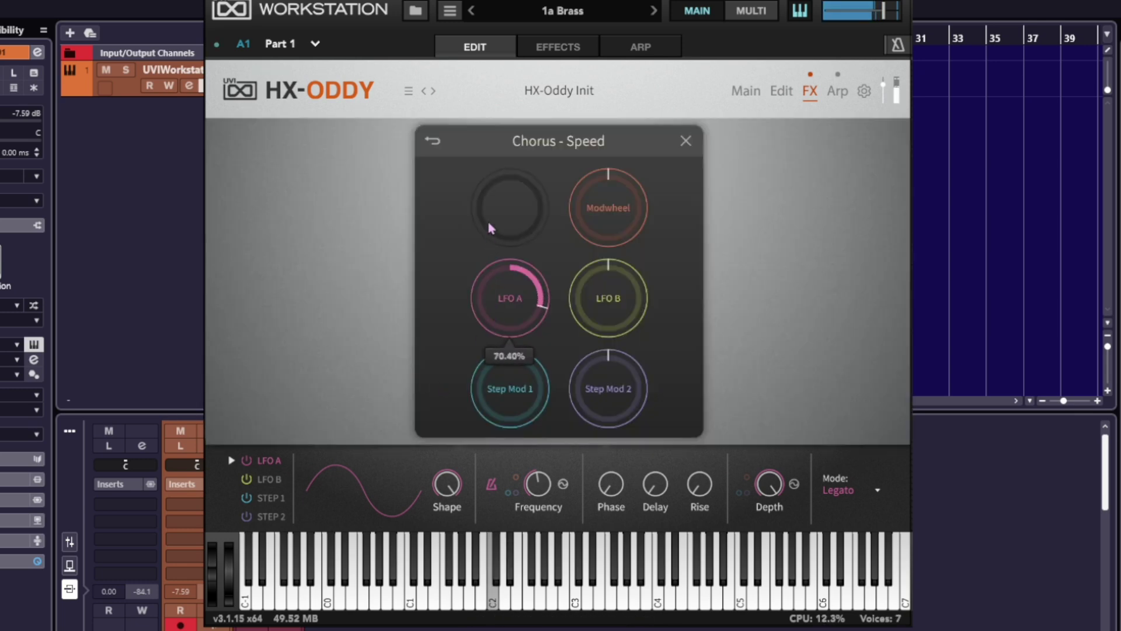
left_click(686, 141)
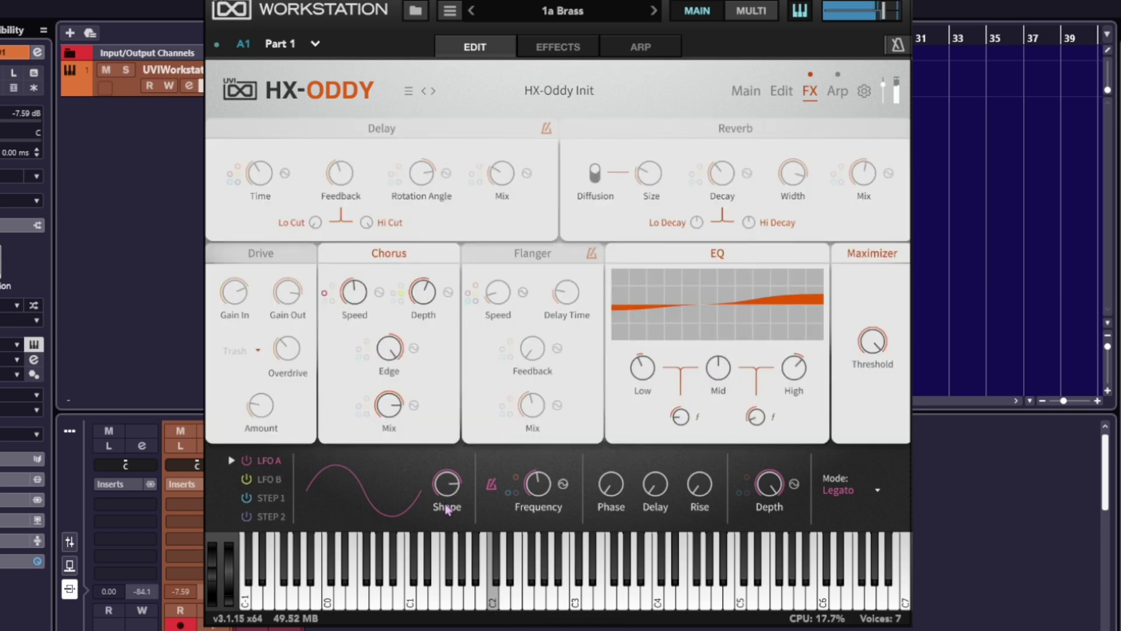
Step: Change LFO A's shape to a triangle, set its frequency to about 4x, and reduce its depth
left_click_drag(448, 485, 449, 479)
left_click_drag(771, 502, 766, 590)
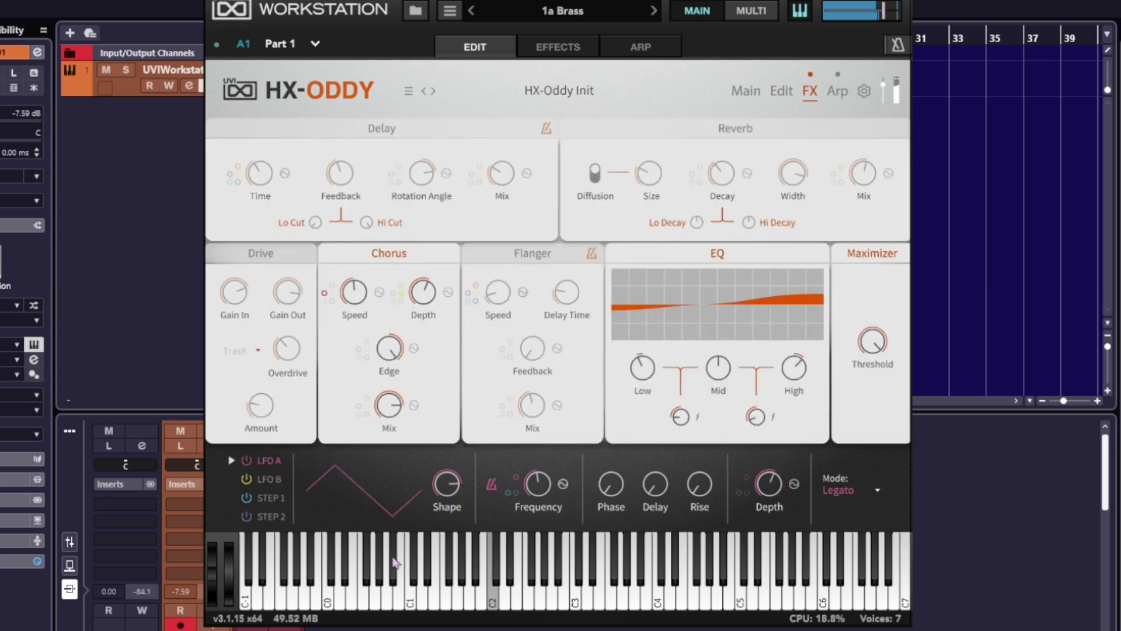
left_click_drag(538, 470, 542, 564)
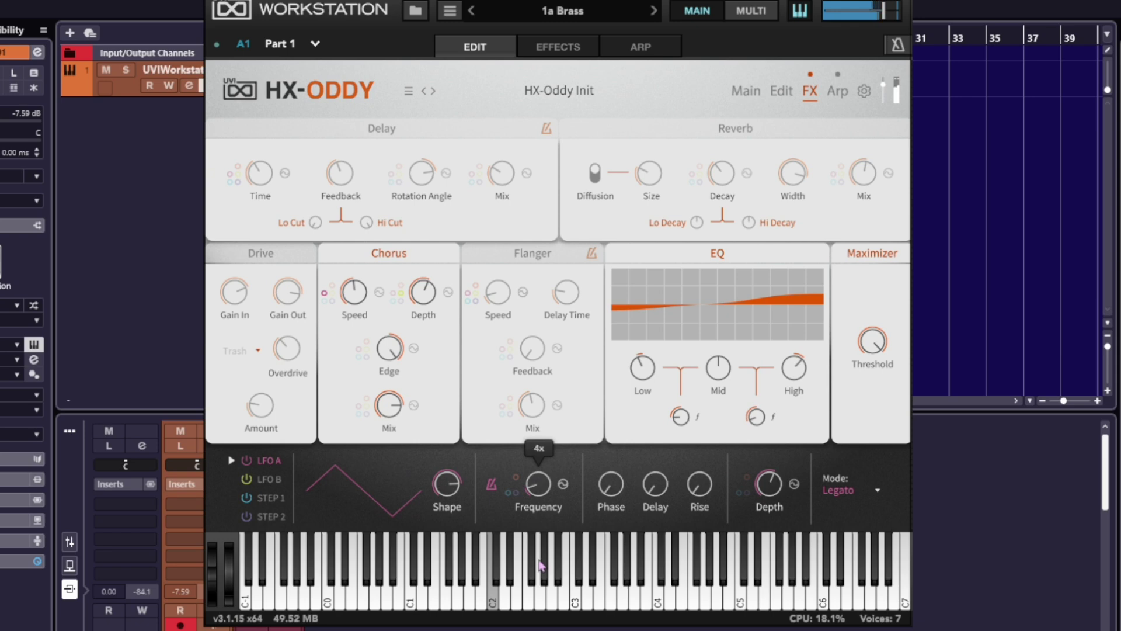
left_click_drag(769, 483, 771, 552)
Step: Slow down LFO B's frequency and reduce its depth
left_click(409, 486)
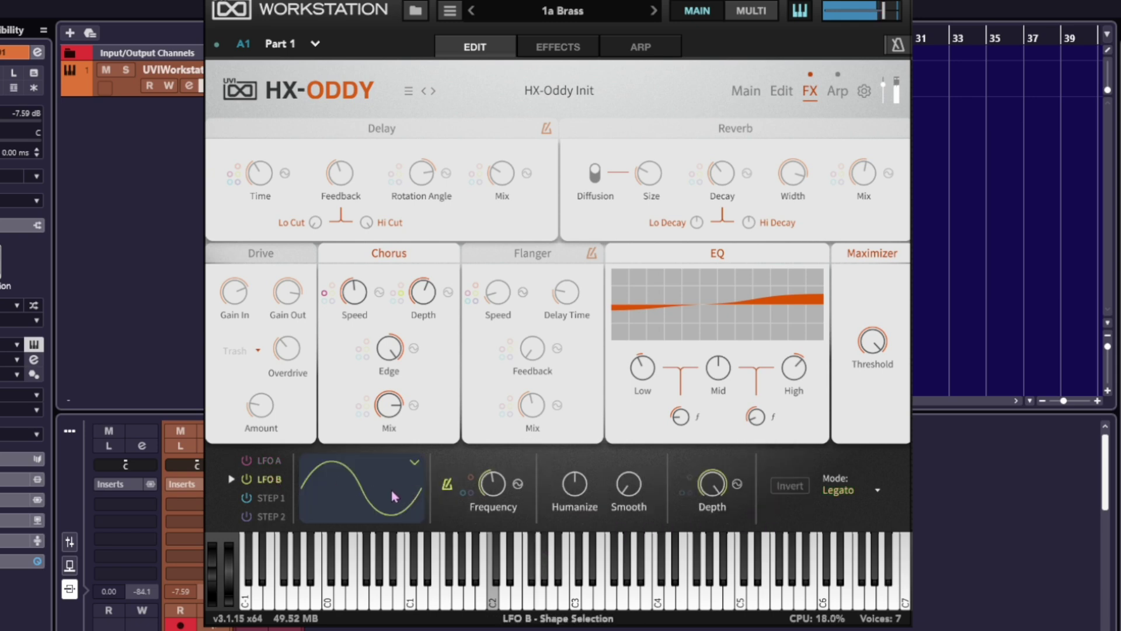
left_click_drag(493, 483, 496, 558)
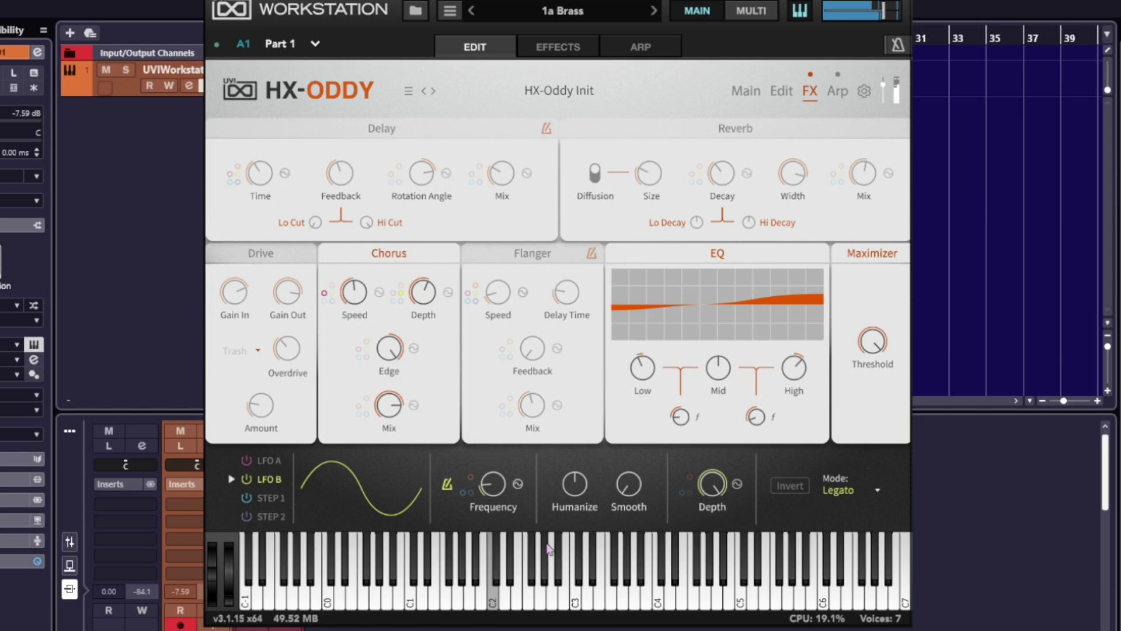
mouse_move(699, 506)
left_mouse_down()
mouse_move(702, 526)
mouse_move(706, 509)
left_mouse_up()
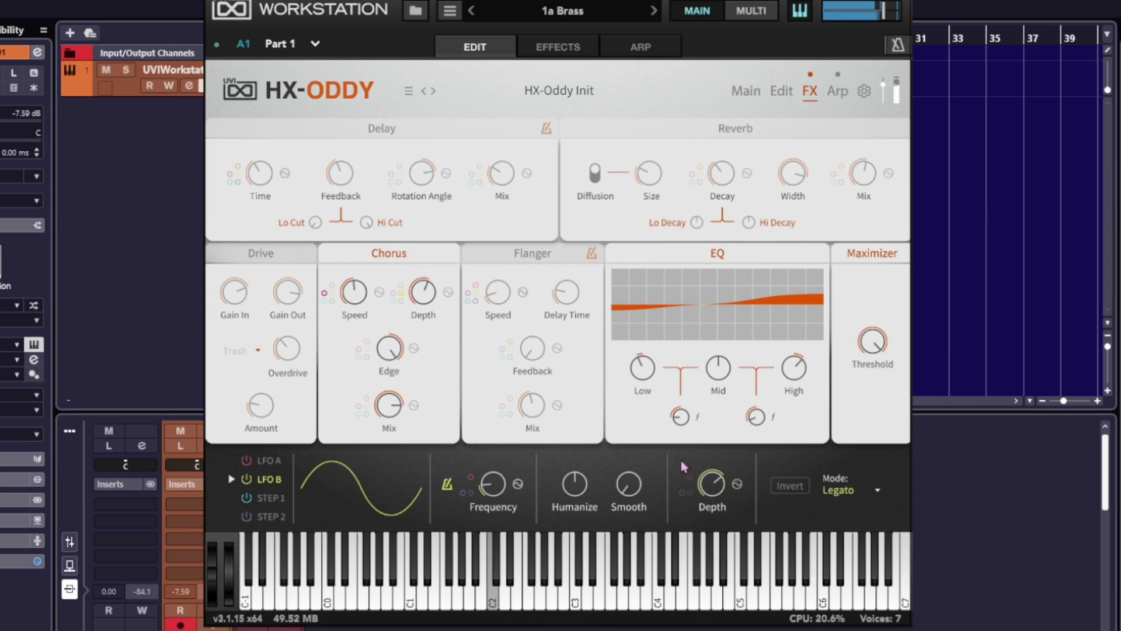
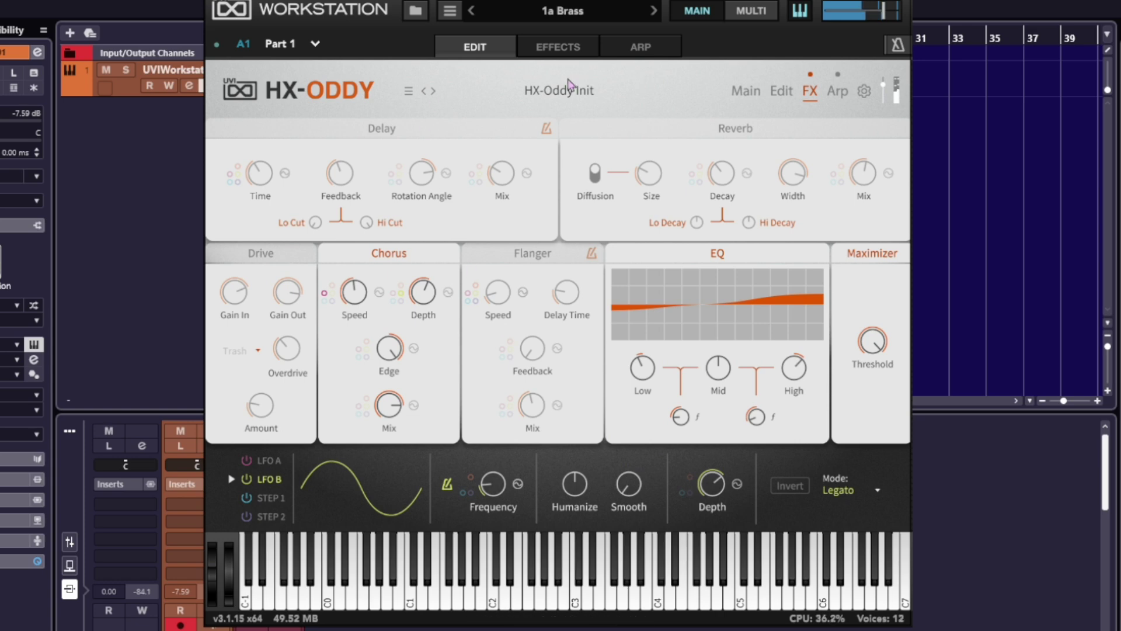
Step: Reload the HX-Oddy Init preset, and turn on Osc 2 in the mixer
left_click(433, 93)
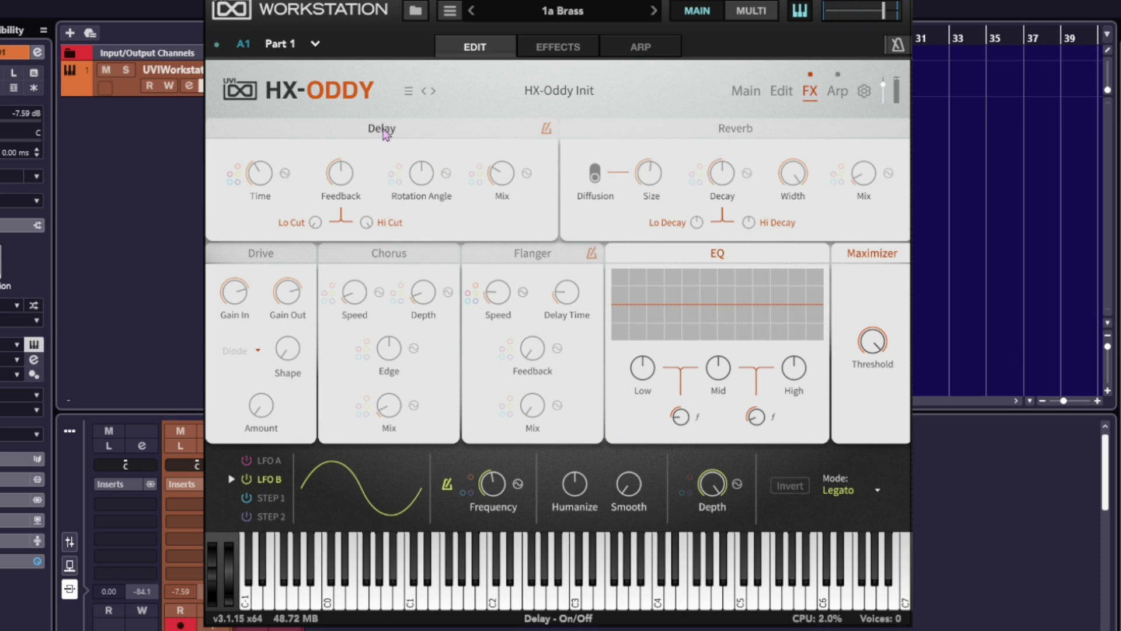
left_click(783, 93)
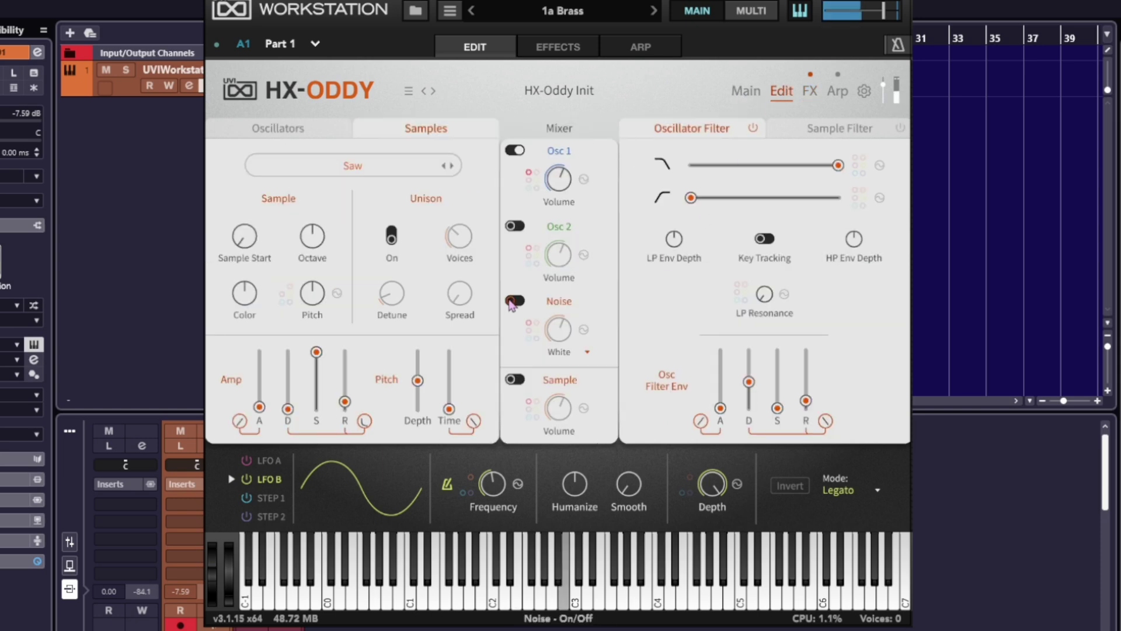
left_click(516, 226)
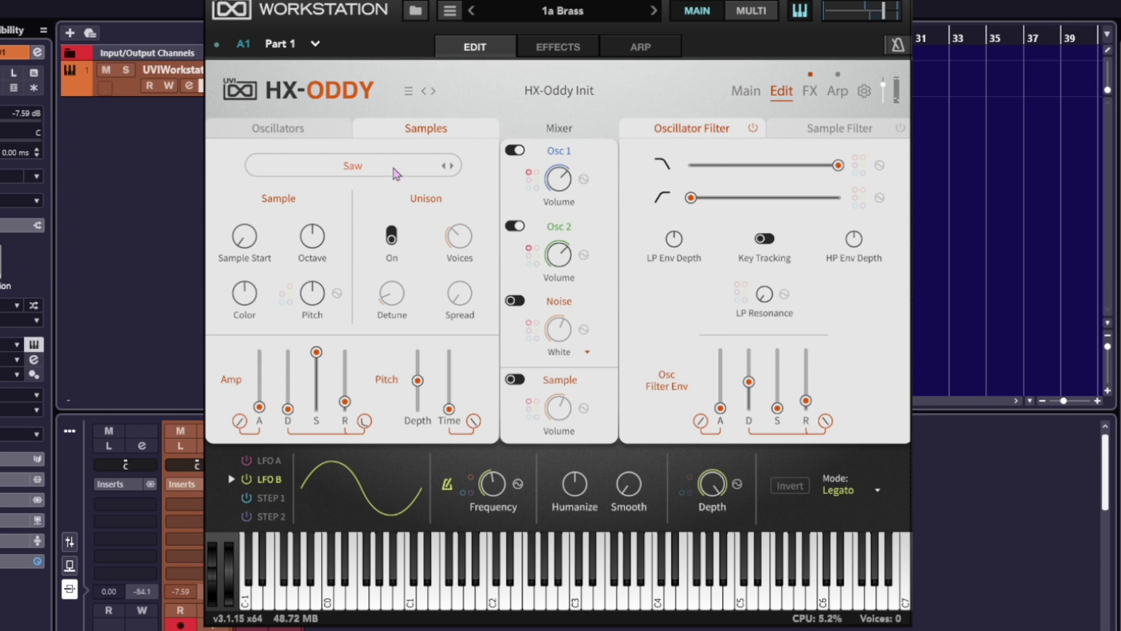
Step: Change both oscillators to pulse shapes, and set the amp envelope to a medium decay, no sustain and a slightly longer release
left_click(300, 129)
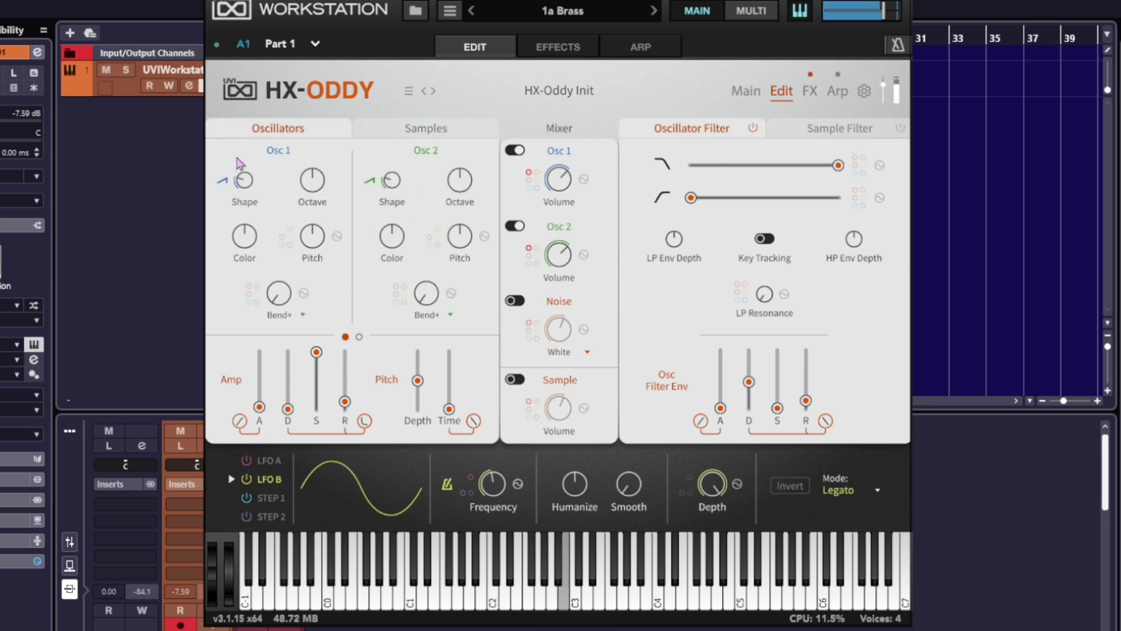
scroll(391, 181, "down", 1)
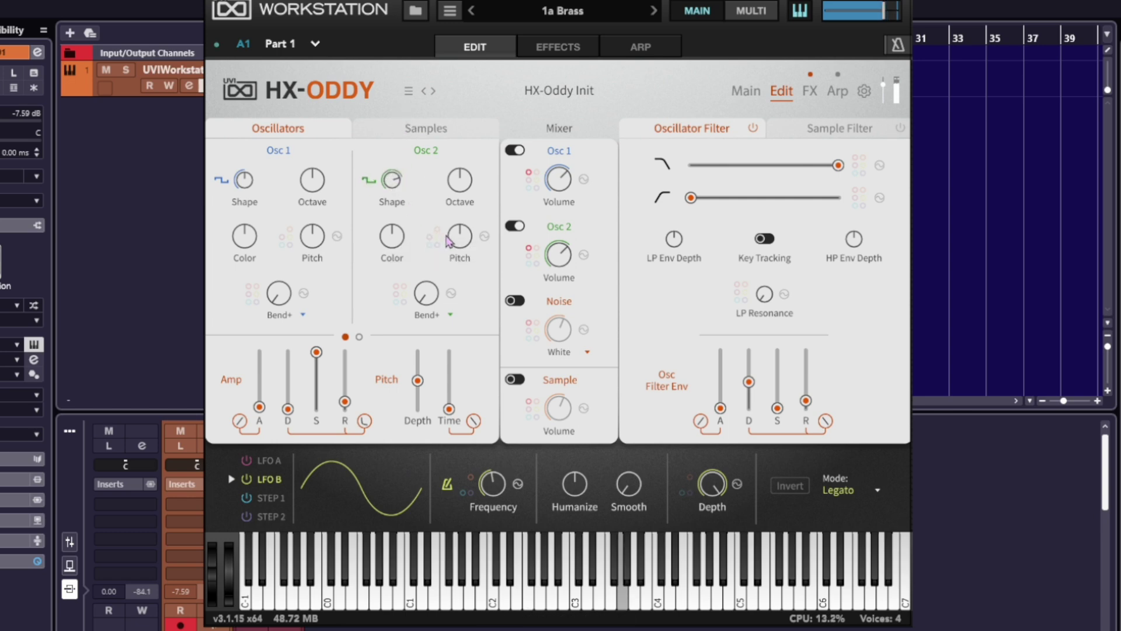
left_click_drag(345, 409, 344, 399)
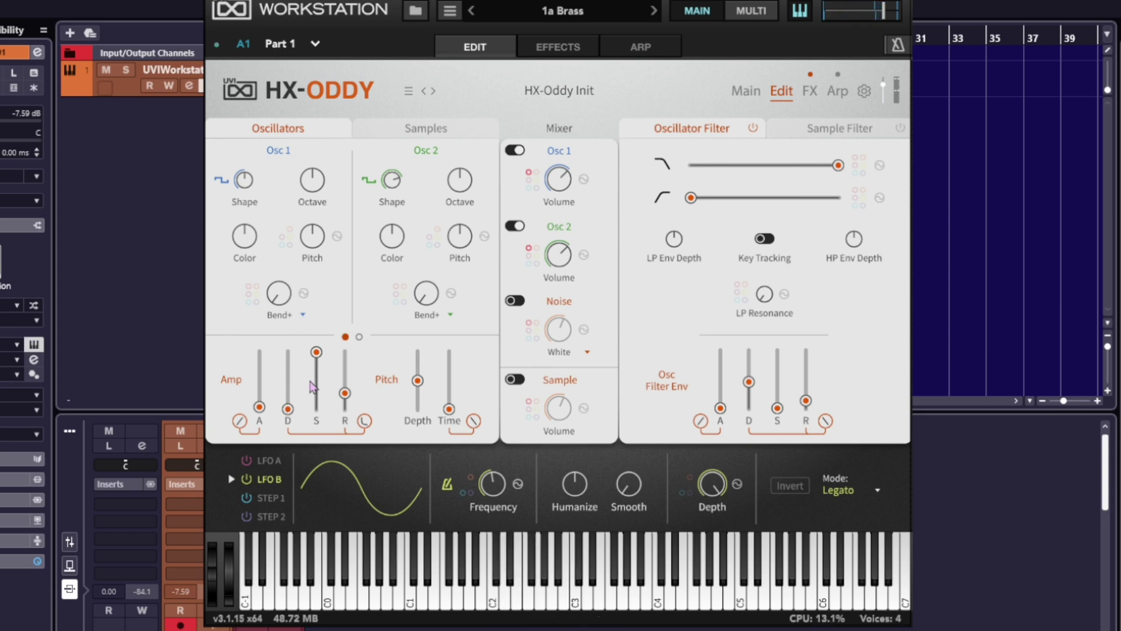
left_click_drag(316, 352, 345, 393)
Step: Lower the oscillator filter's low-pass cutoff to about two-thirds of its range, and raise the LP resonance slightly
left_click_drag(839, 165, 793, 169)
mouse_move(691, 198)
left_mouse_down()
mouse_move(753, 199)
mouse_move(713, 201)
left_mouse_up()
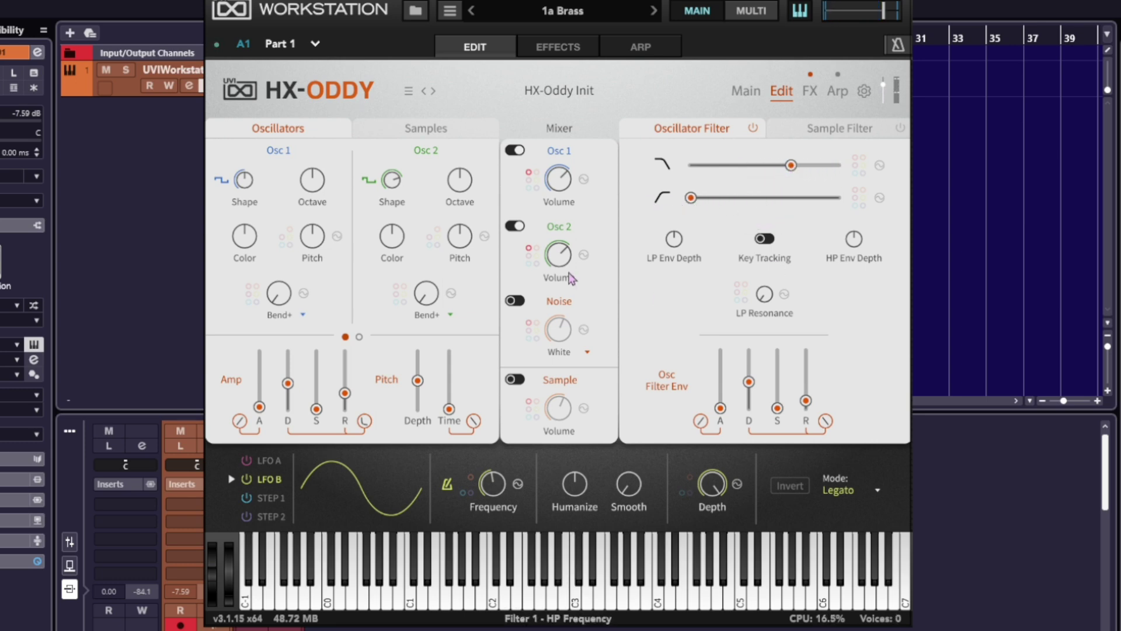
left_click_drag(766, 297, 770, 246)
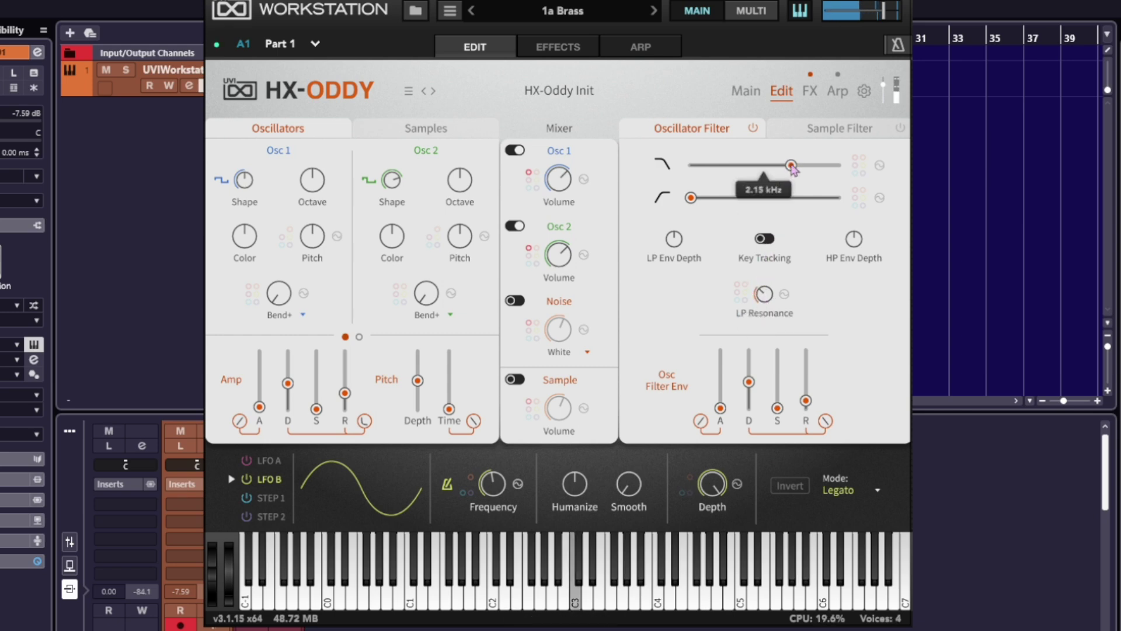
mouse_move(791, 165)
left_mouse_down()
mouse_move(757, 166)
mouse_move(789, 168)
left_mouse_up()
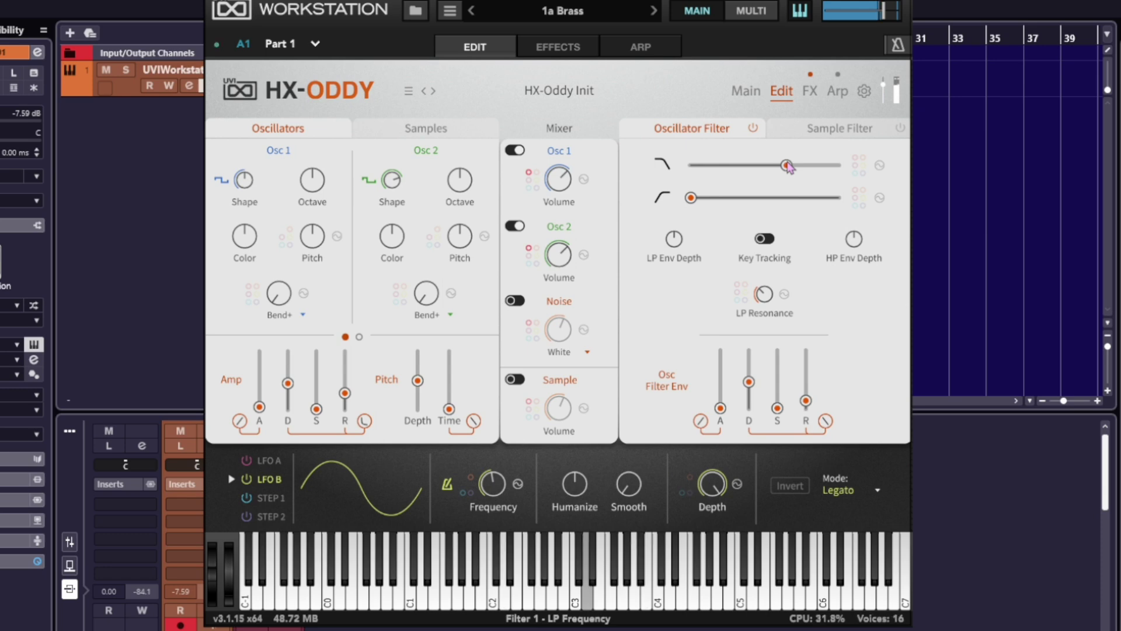
Step: Turn on the Sample layer in the mixer, and load the Pluck Fest sample from the Pluck category
left_click(521, 381)
left_click_drag(555, 412, 554, 408)
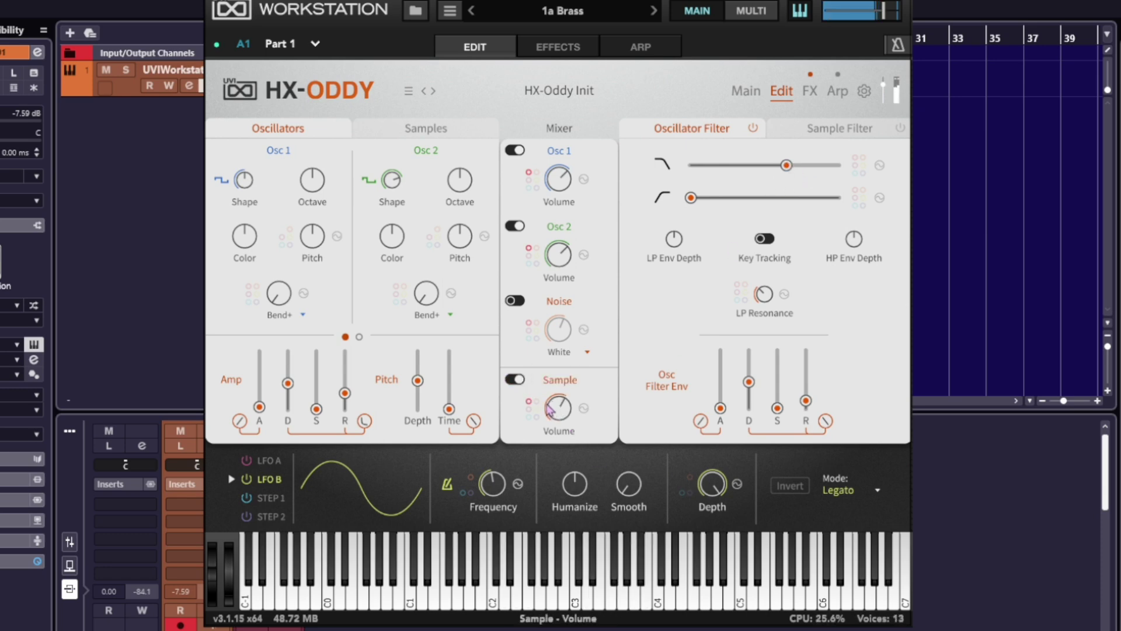
left_click(428, 130)
left_click(354, 167)
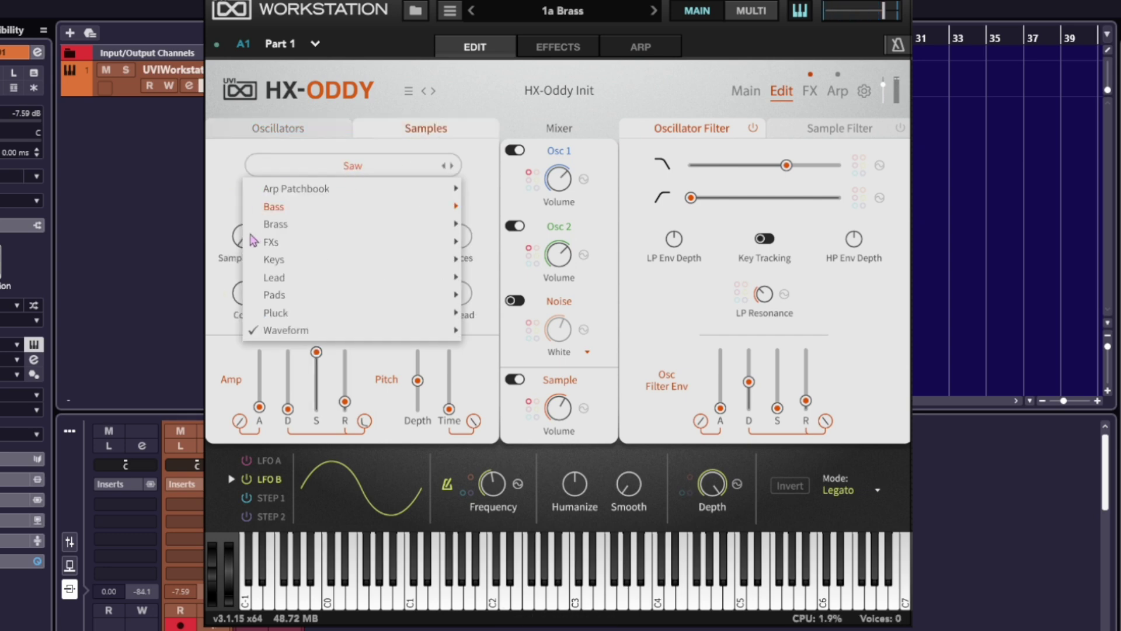
mouse_move(287, 316)
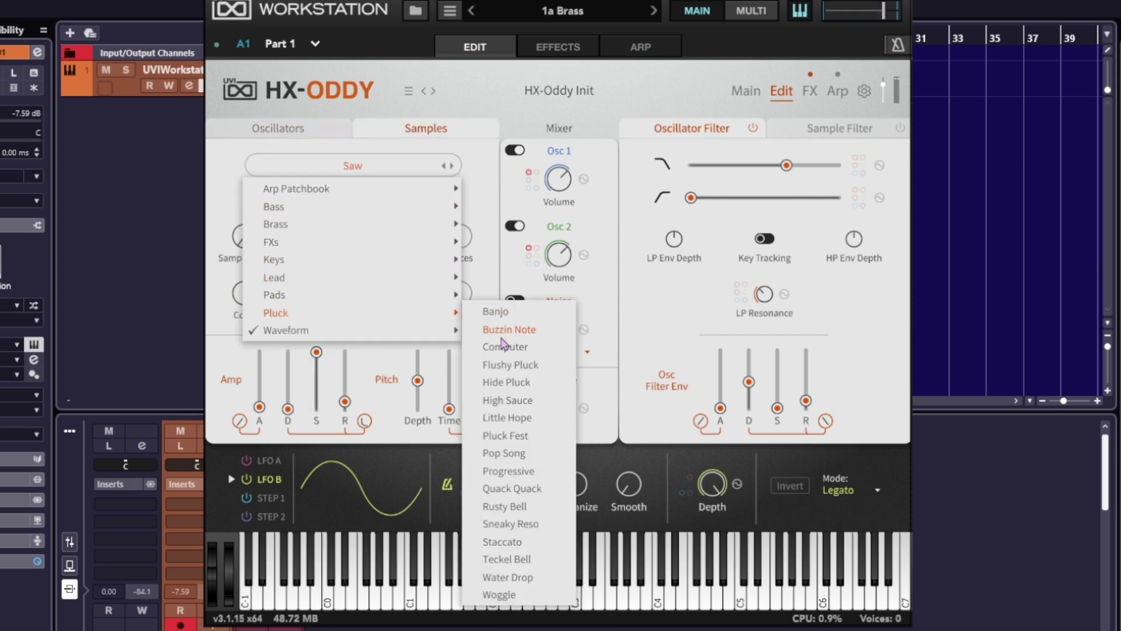
left_click(506, 438)
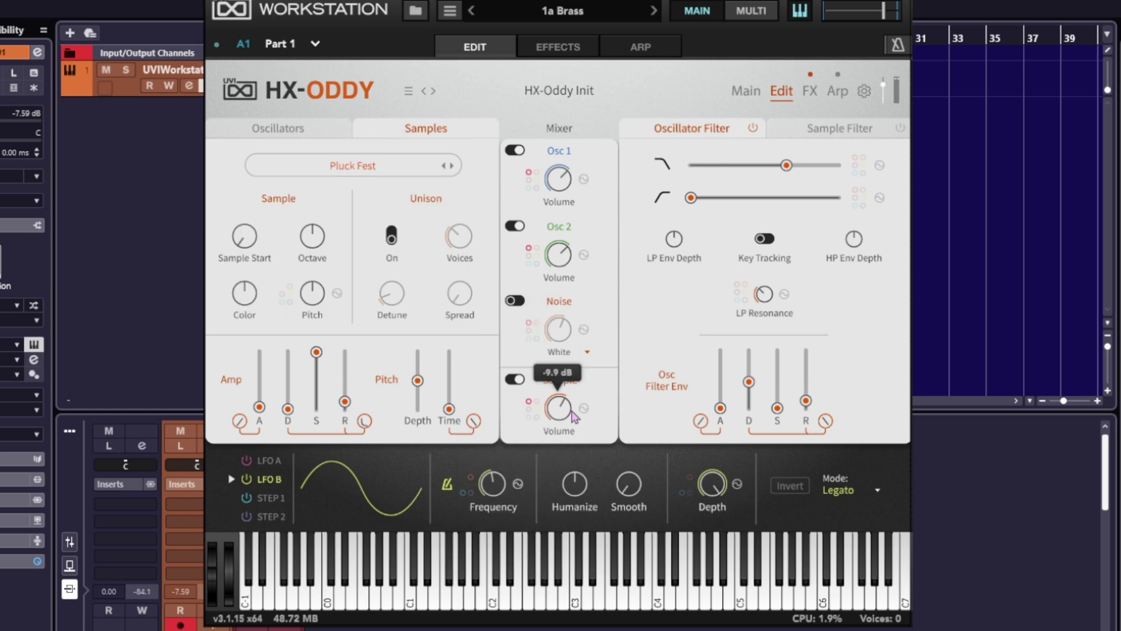
Step: Adjust the sample's volume, switch to the Pop Song sample, and raise its volume
mouse_move(559, 398)
left_mouse_down()
mouse_move(560, 384)
mouse_move(560, 398)
left_mouse_up()
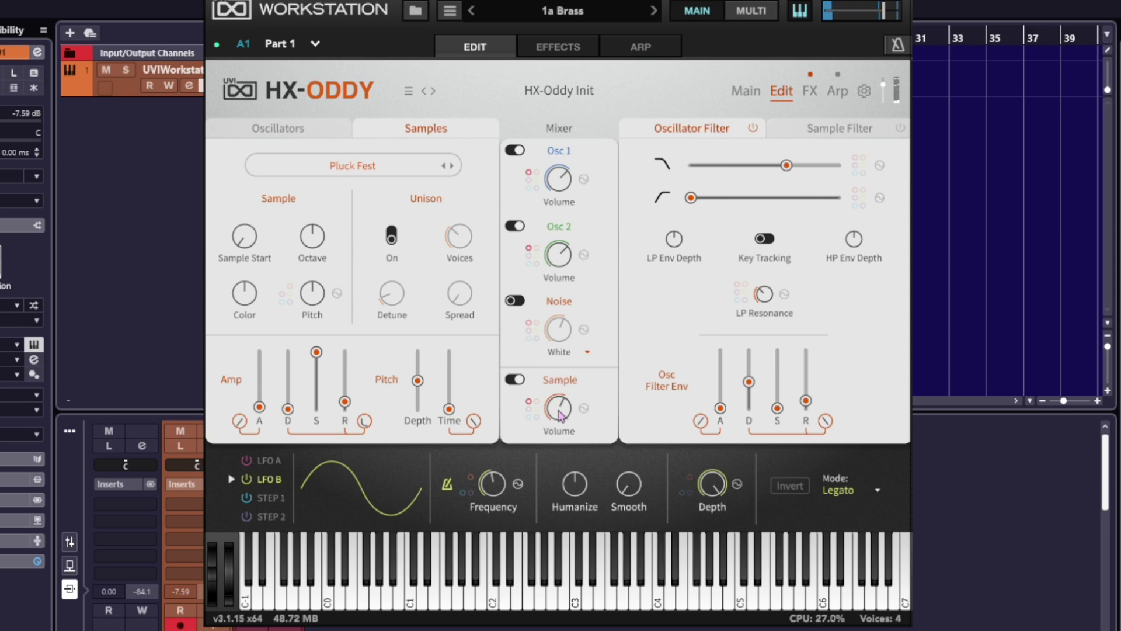
left_click(451, 165)
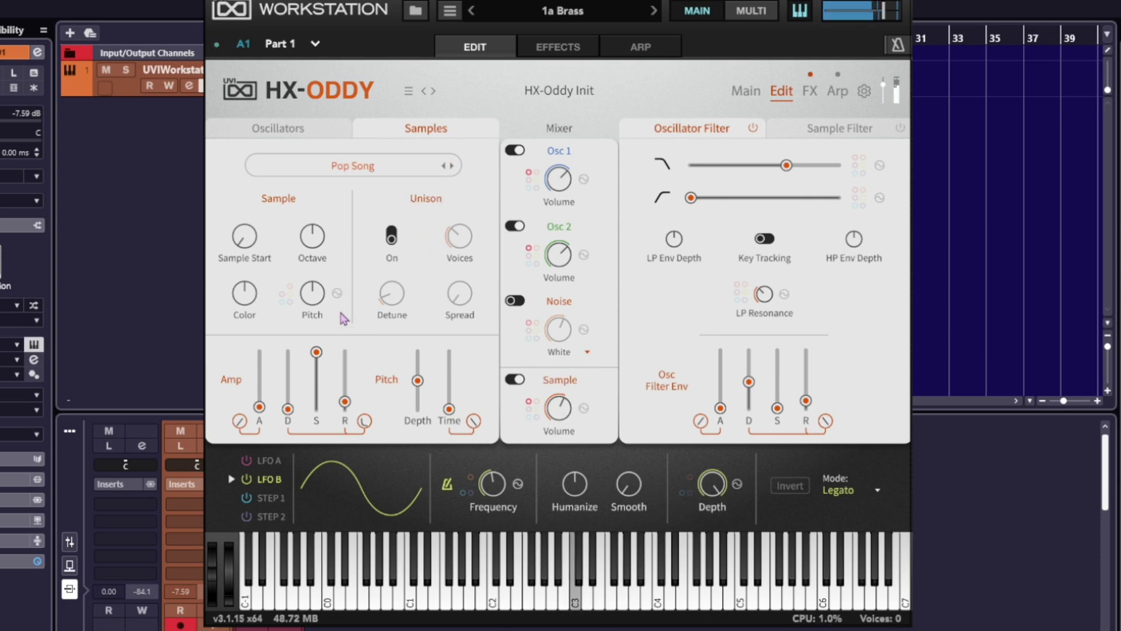
left_click_drag(559, 407, 550, 376)
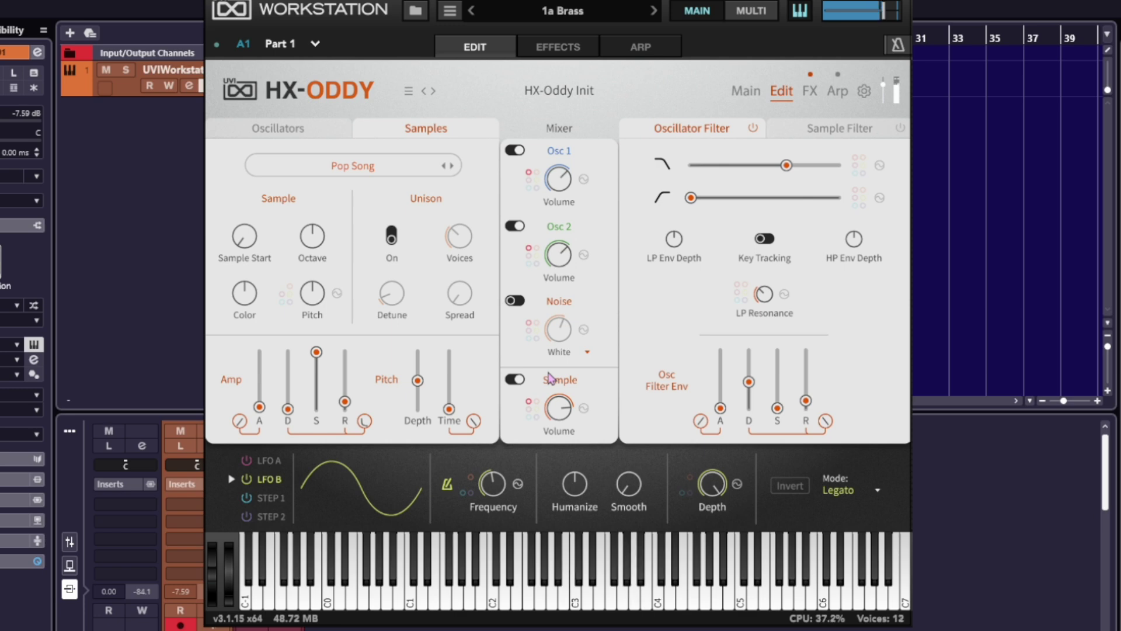
Step: Turn on the Delay effect, and sweep its synced time up past 1/4t before bringing it back down
left_click(811, 95)
left_click(386, 128)
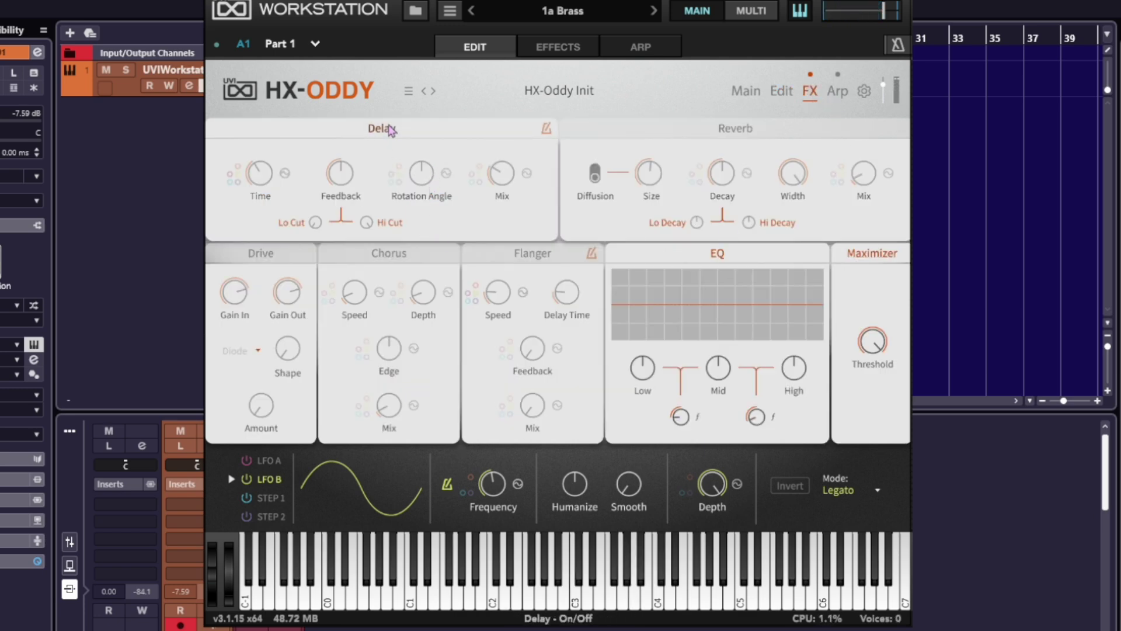
mouse_move(497, 175)
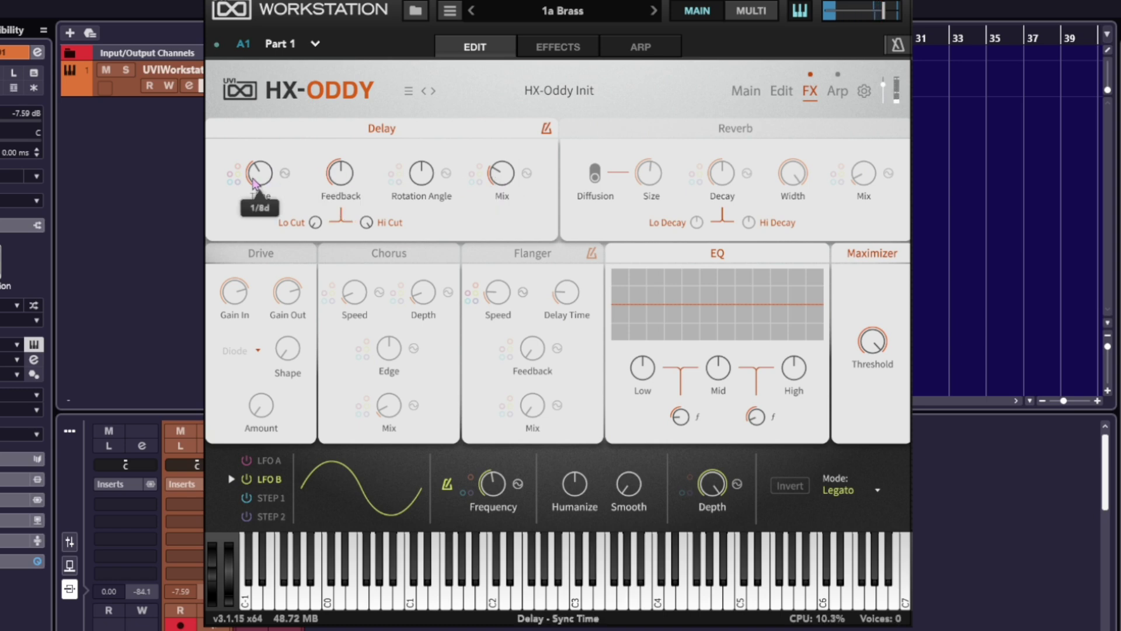
mouse_move(345, 170)
mouse_move(258, 169)
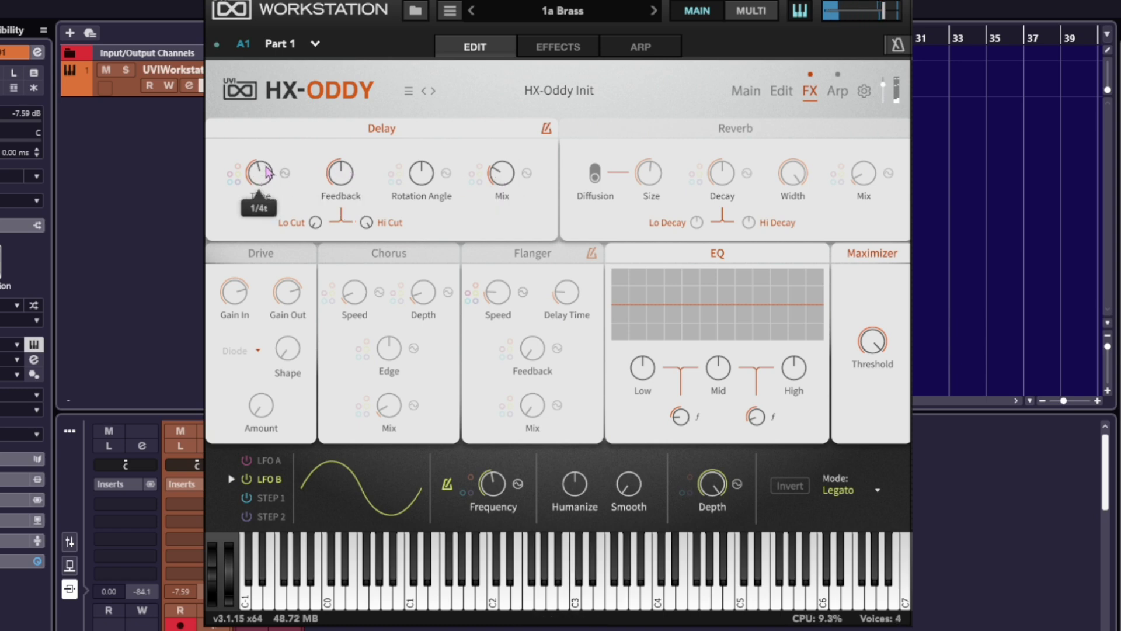
left_click_drag(269, 154, 273, 132)
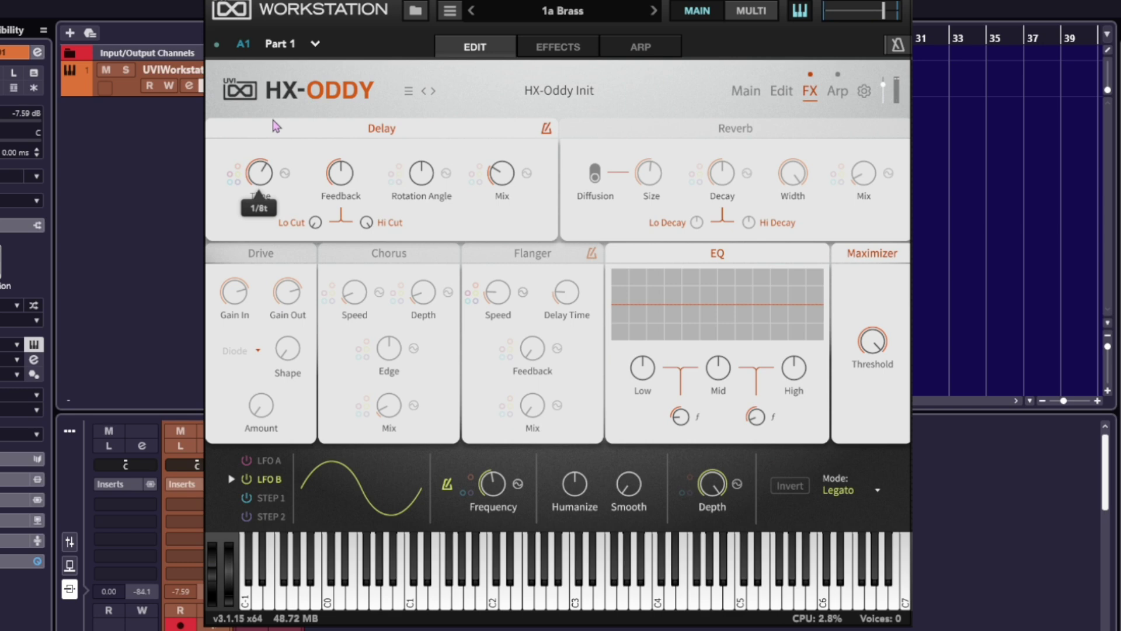
left_click_drag(260, 171, 251, 227)
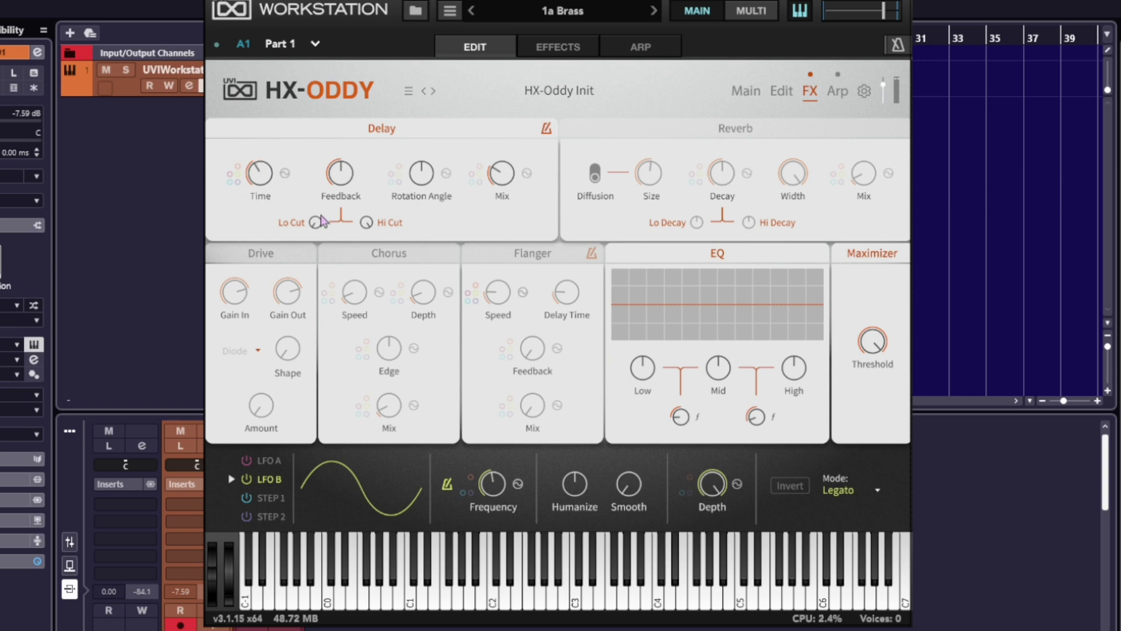
Step: Reduce the Delay feedback and mix a little, and raise the rotation angle slightly
mouse_move(330, 187)
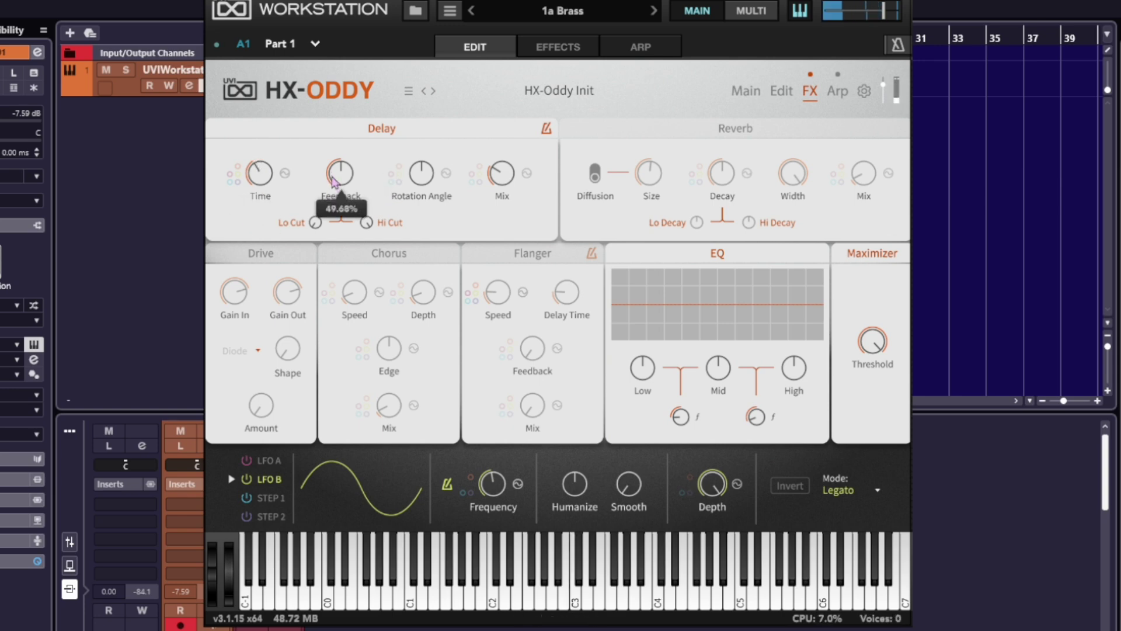
mouse_move(420, 175)
left_mouse_down()
mouse_move(426, 128)
mouse_move(424, 159)
left_mouse_up()
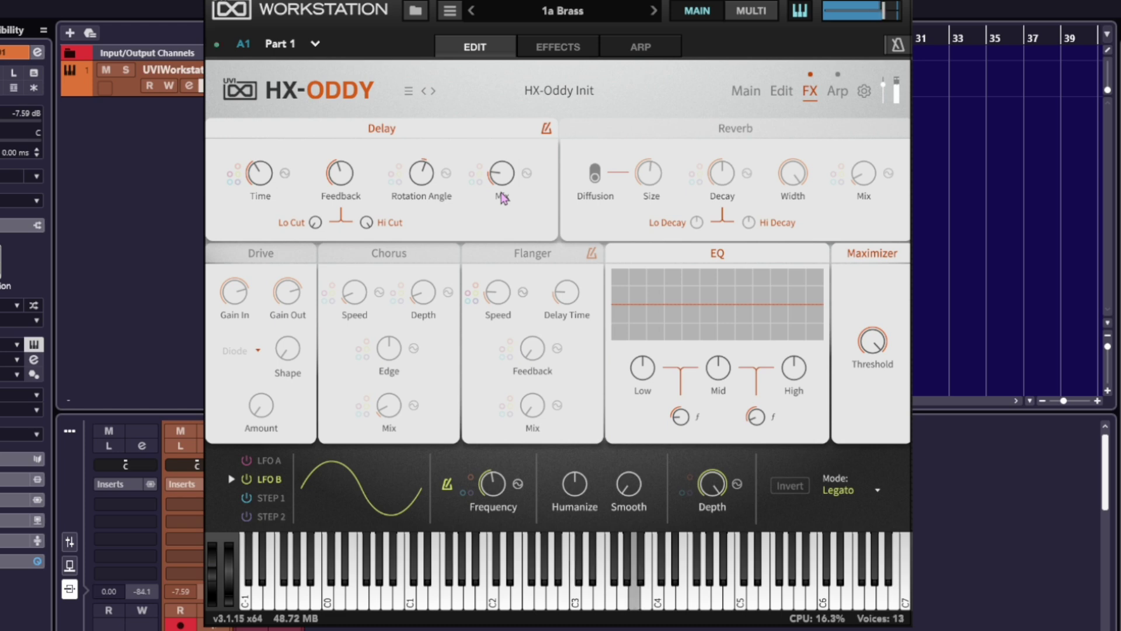
Step: Enable the arpeggiator, and apply it to the oscillators only
left_click(838, 94)
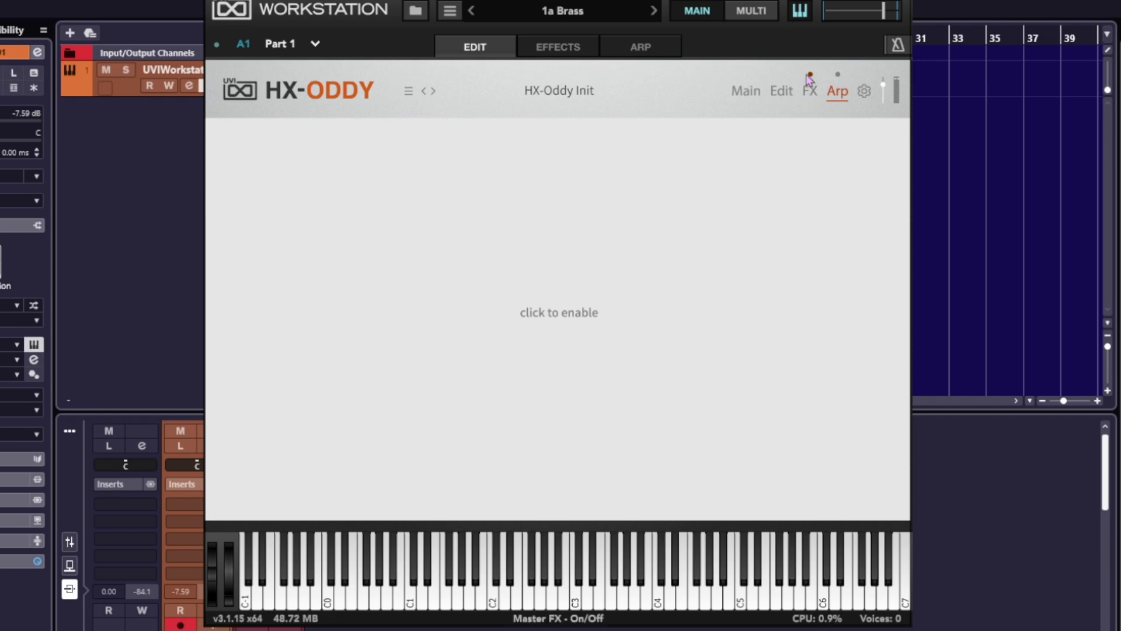
left_click(838, 74)
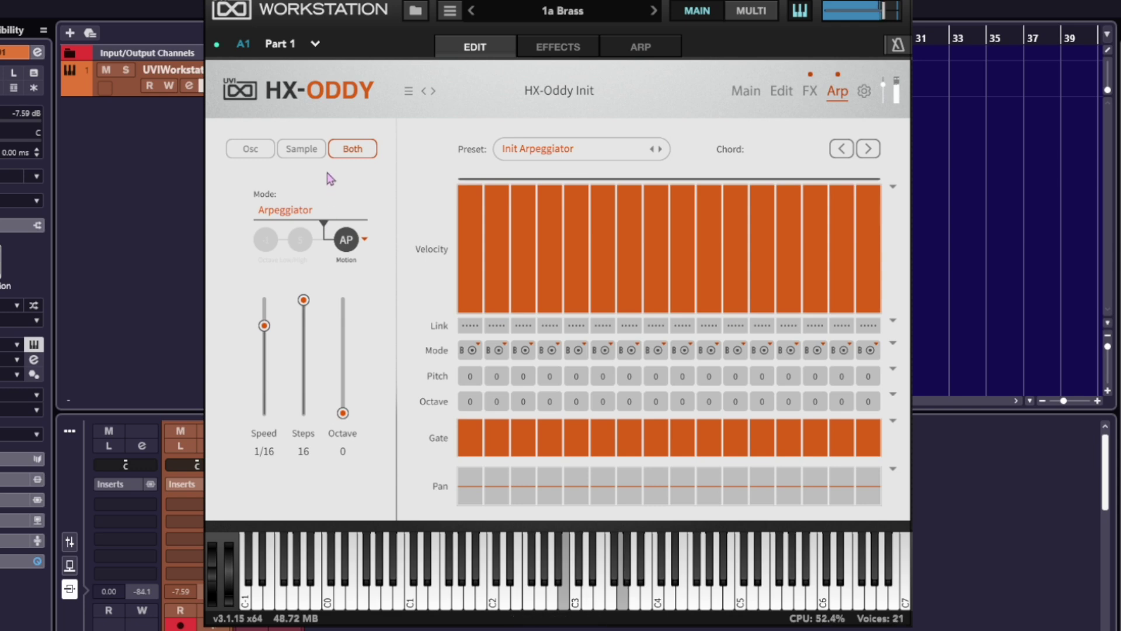
left_click(251, 150)
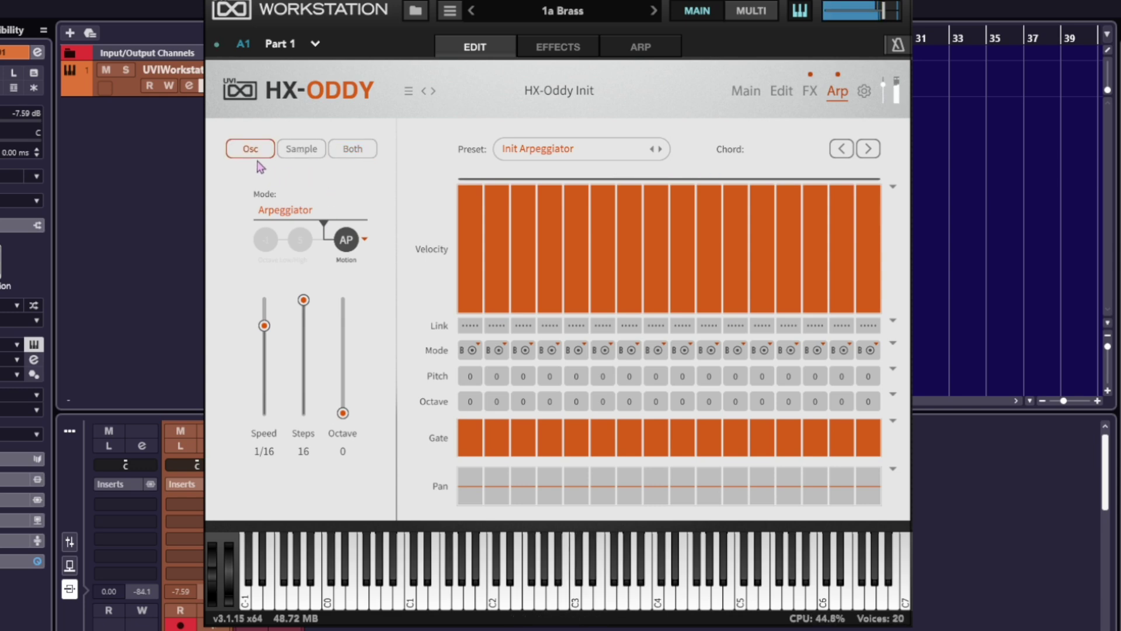
Step: Apply the arpeggiator to the sample only, and switch it to both the oscillators and the sample
left_click(295, 155)
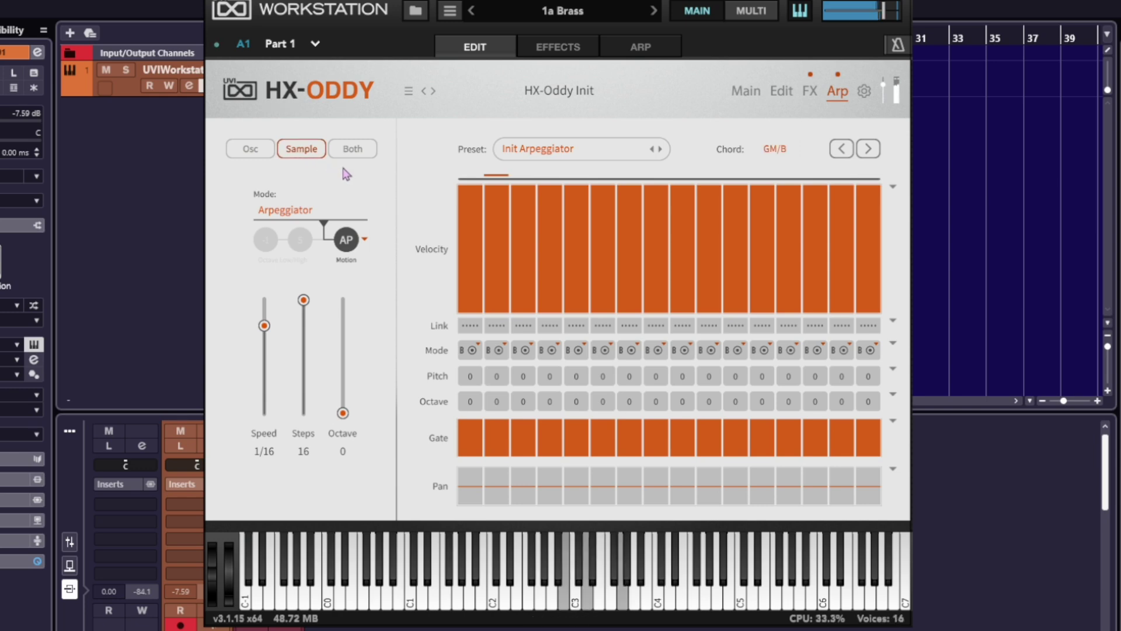
left_click(354, 151)
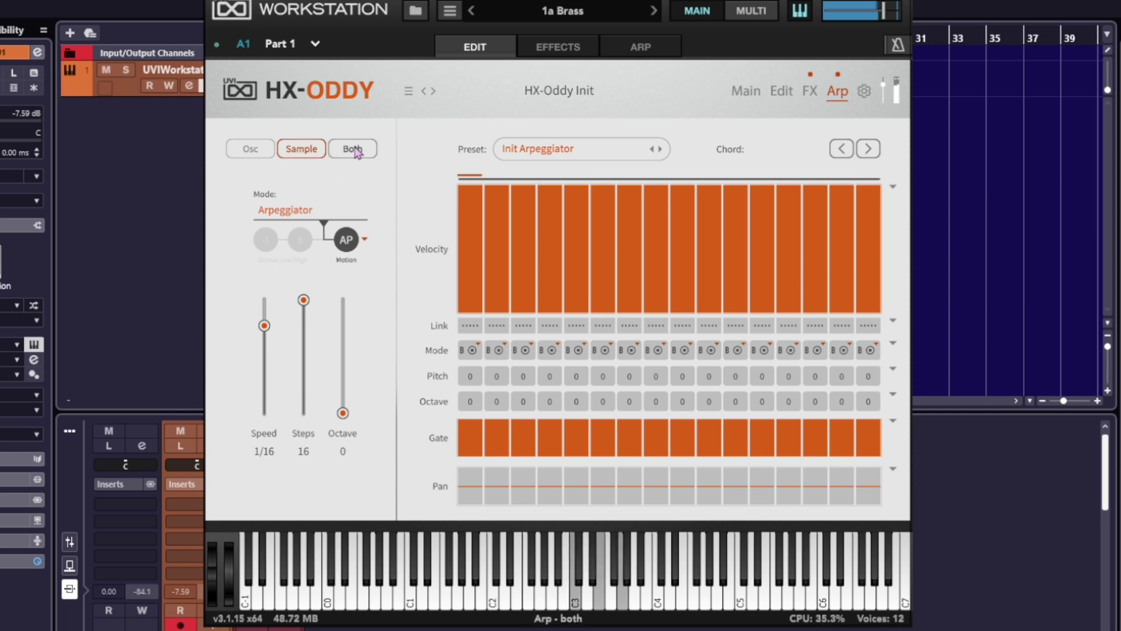
left_click(355, 151)
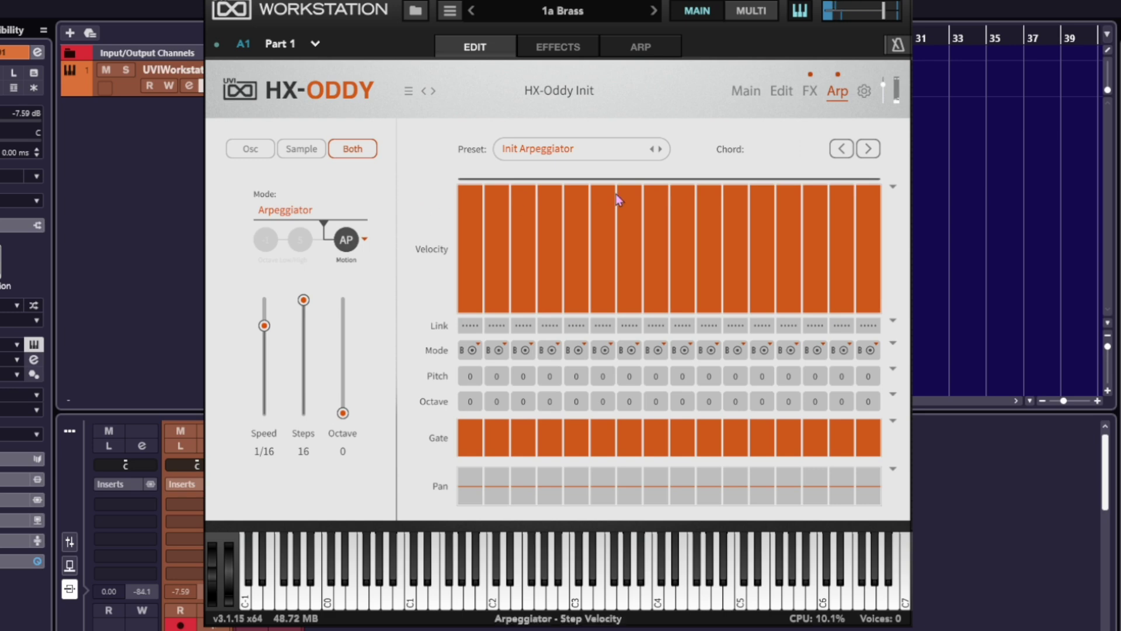
Step: Load the Init Phraser arpeggiator preset and set its number of steps to 16
left_click(538, 153)
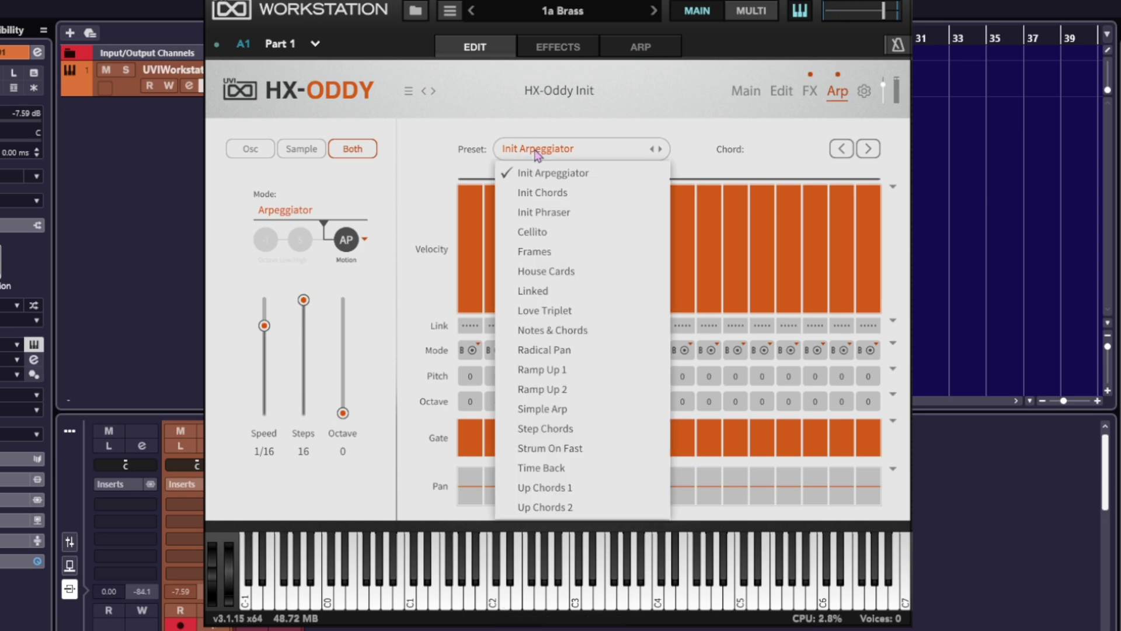
left_click(557, 213)
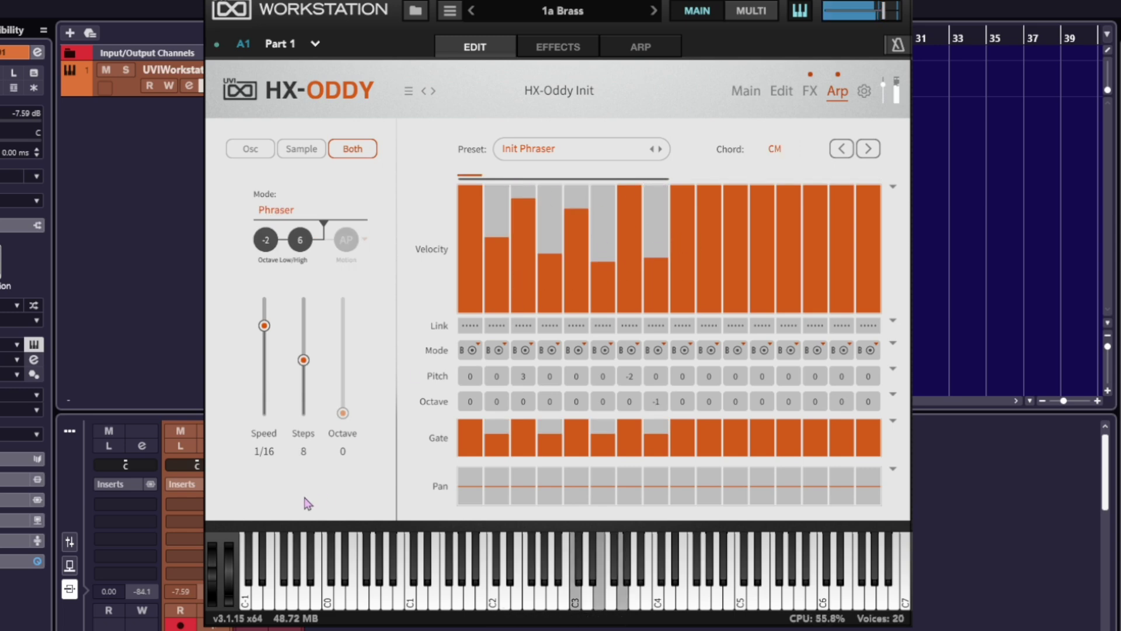
left_click_drag(303, 360, 305, 300)
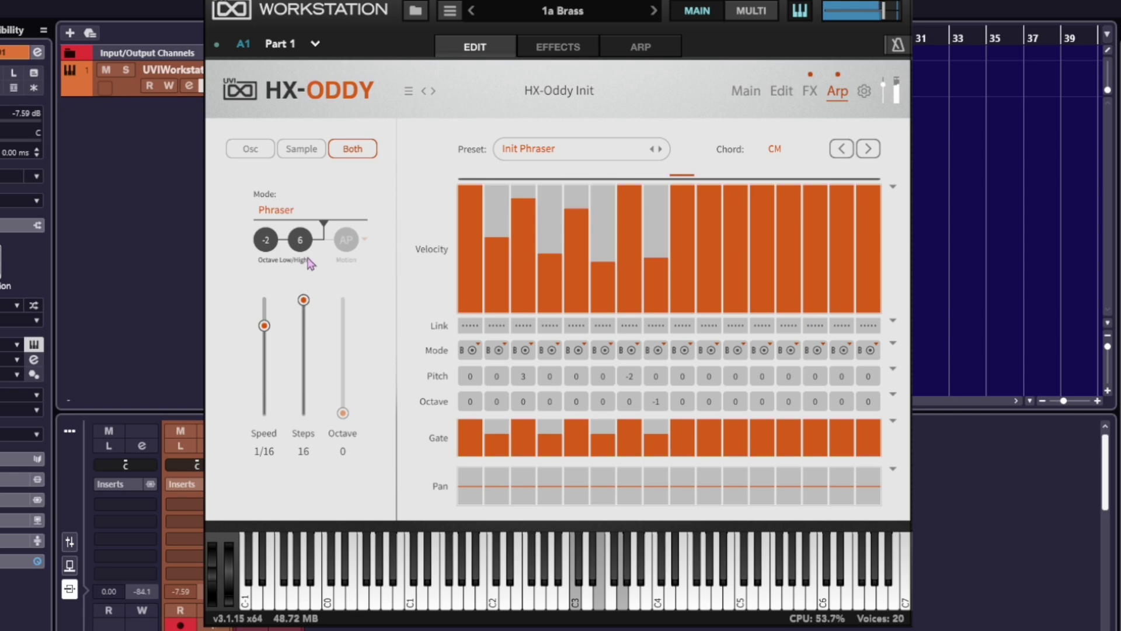
Step: Lower the velocities of steps 9, 11 to 13, 15 and 16 to varying levels
left_click(685, 241)
mouse_move(737, 228)
left_mouse_down()
mouse_move(787, 250)
mouse_move(841, 192)
mouse_move(865, 232)
left_mouse_up()
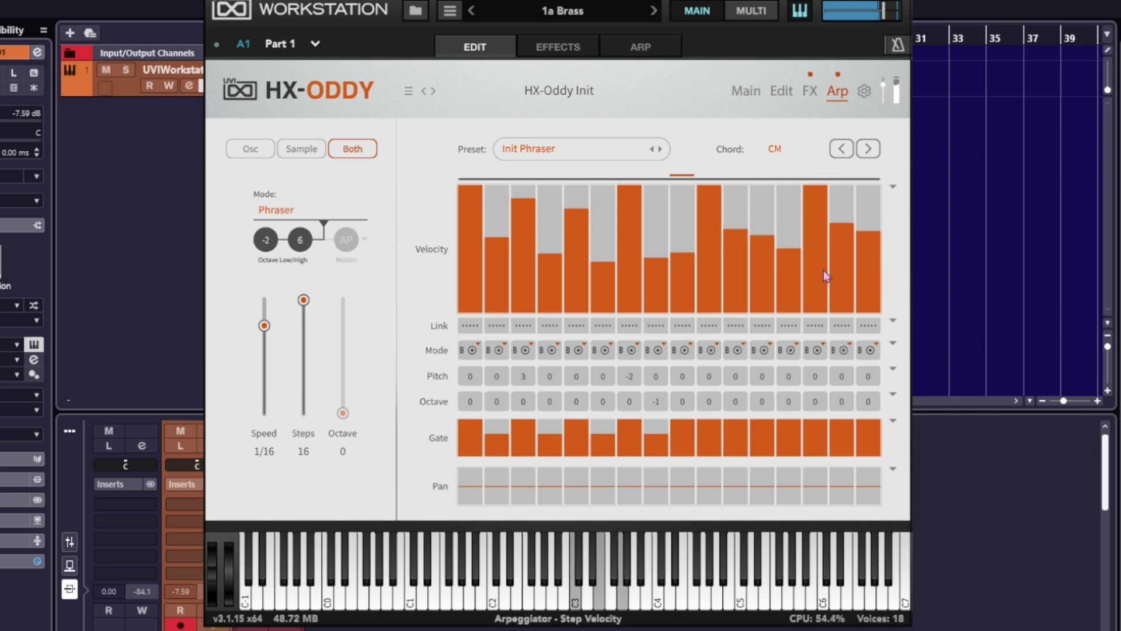
left_click(863, 270)
Step: Randomize the step velocities, and raise the velocity of step 2
left_click(894, 187)
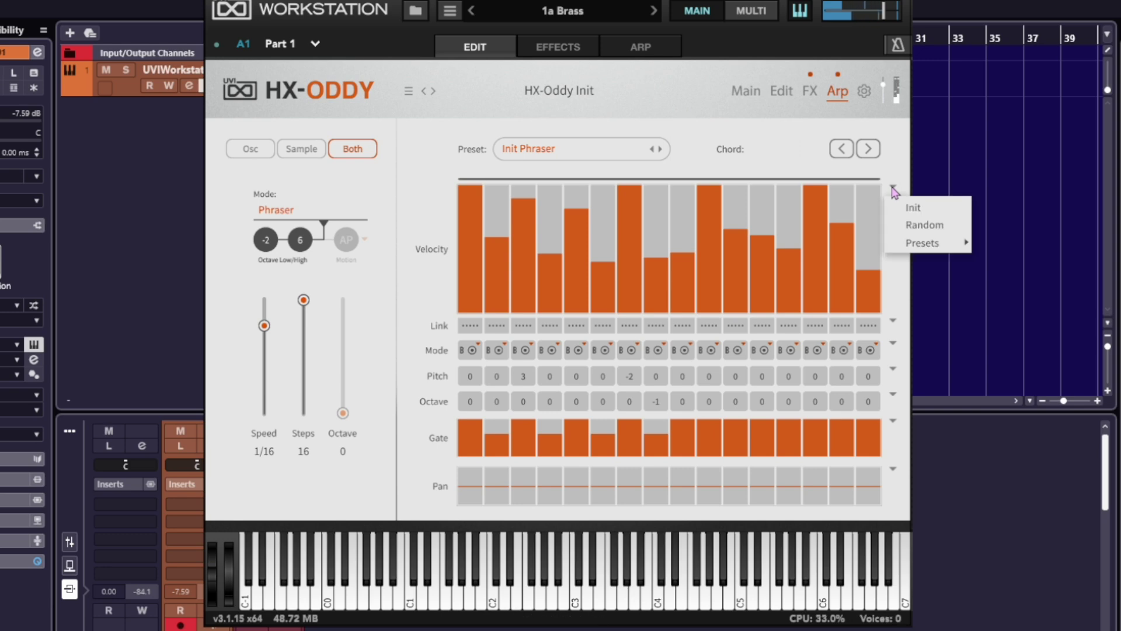
left_click(918, 225)
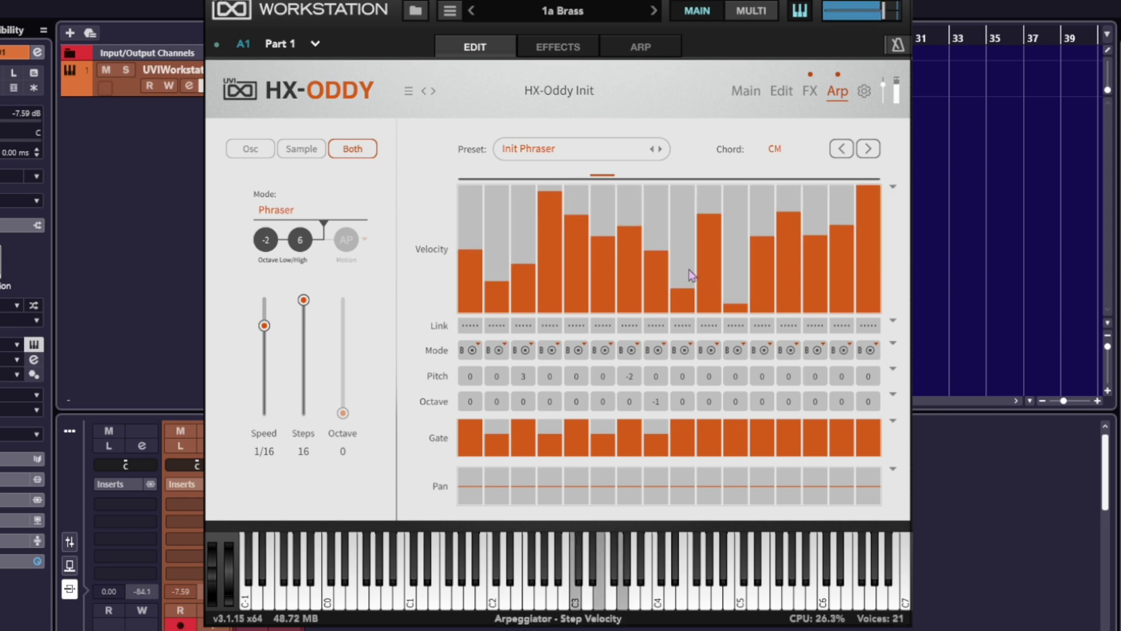
left_click_drag(510, 279, 499, 216)
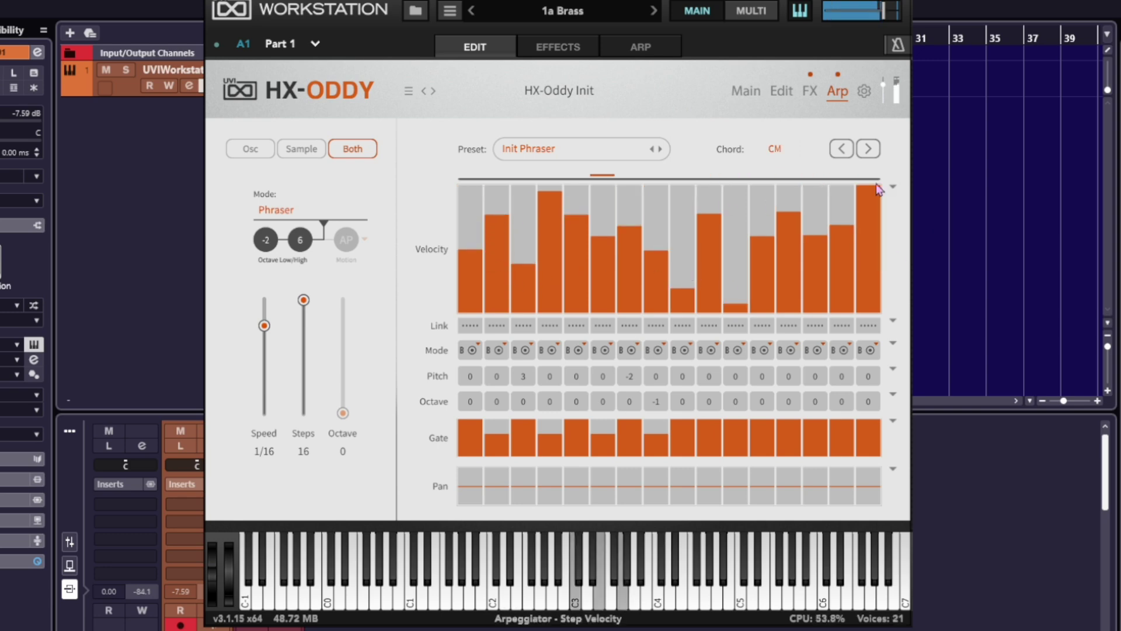
Step: Apply the Ramp Up preset to the step velocities, and redraw most of the bars freehand into an uneven pattern
left_click(893, 187)
mouse_move(932, 247)
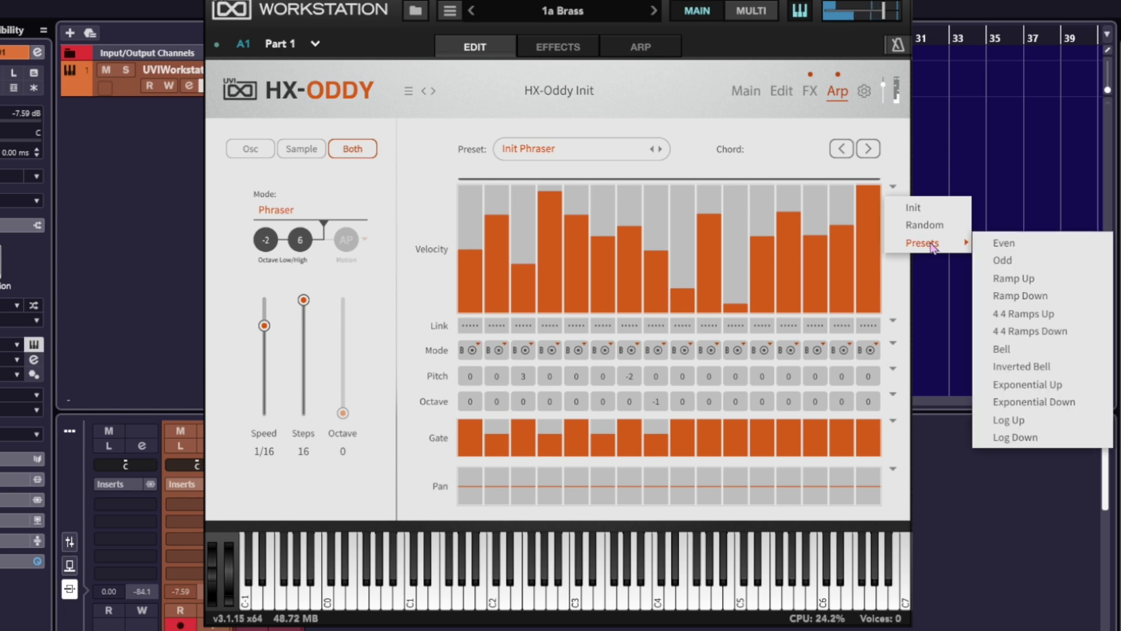
left_click(1012, 281)
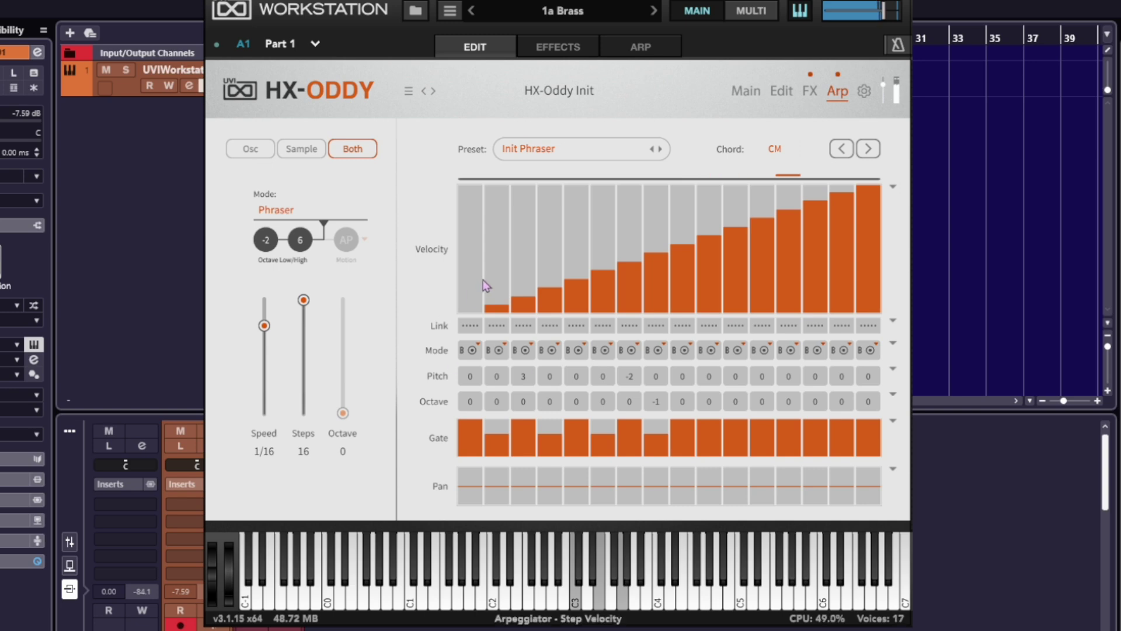
mouse_move(475, 284)
left_mouse_down()
mouse_move(518, 245)
mouse_move(691, 275)
mouse_move(762, 244)
mouse_move(833, 257)
left_mouse_up()
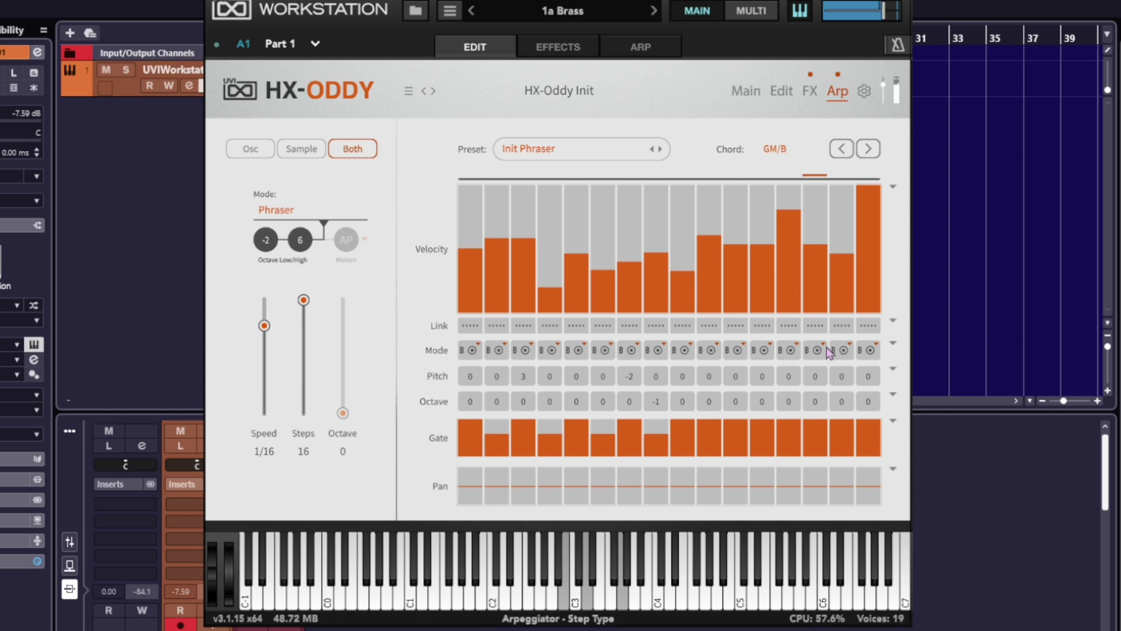
Step: Try random step modes and the Harmonized 5th mode on all steps, and return the Mode row to its initial Basic setting
left_click(891, 354)
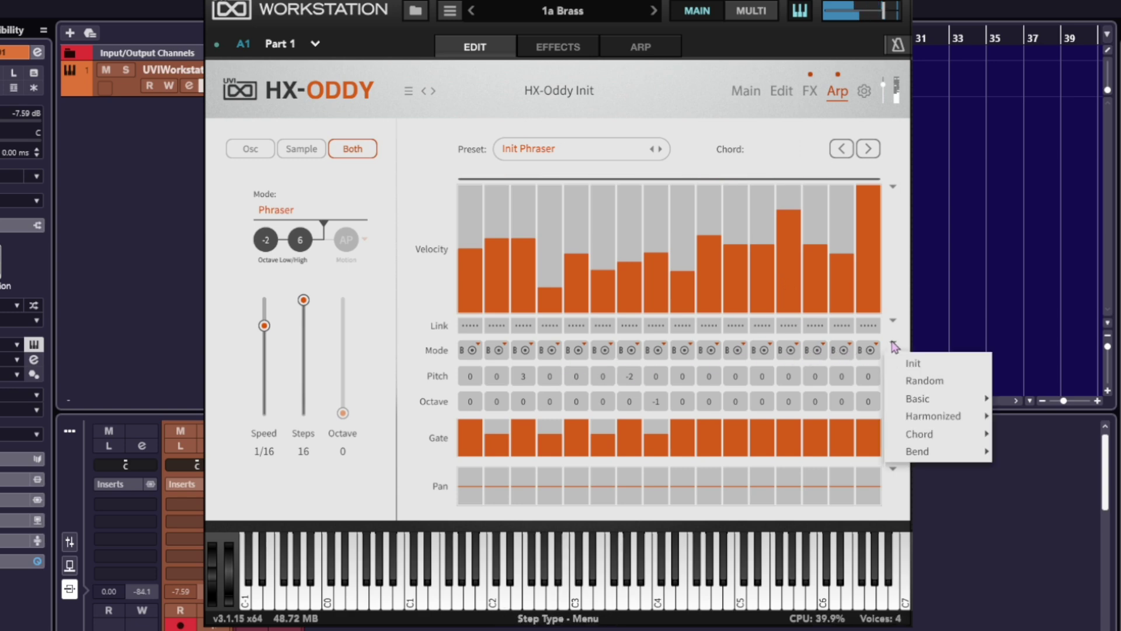
left_click(936, 382)
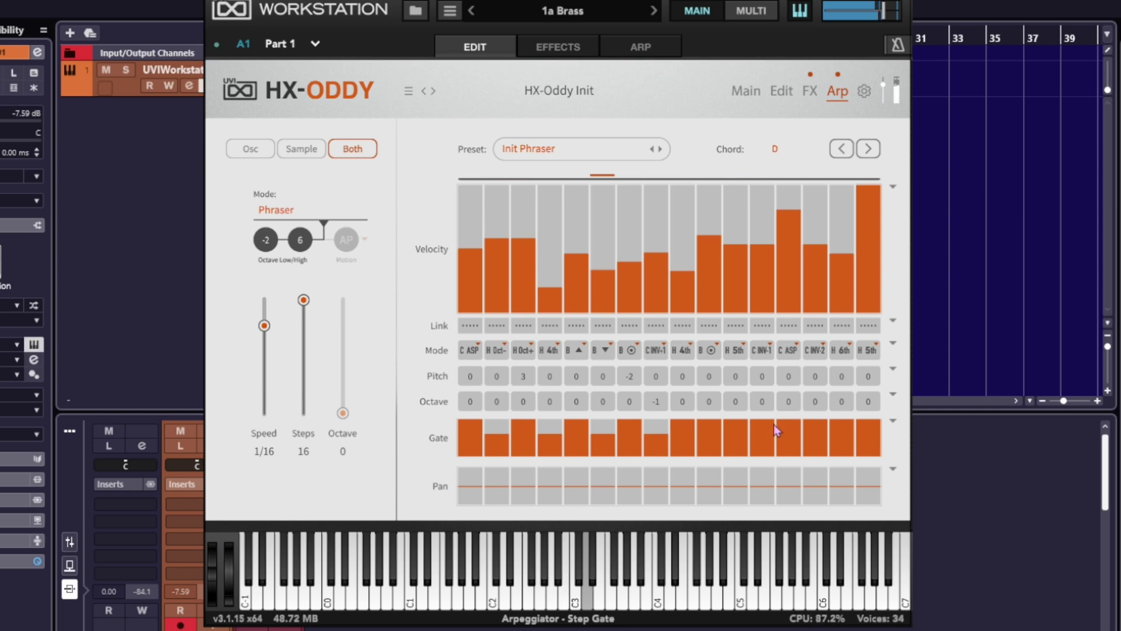
left_click(894, 345)
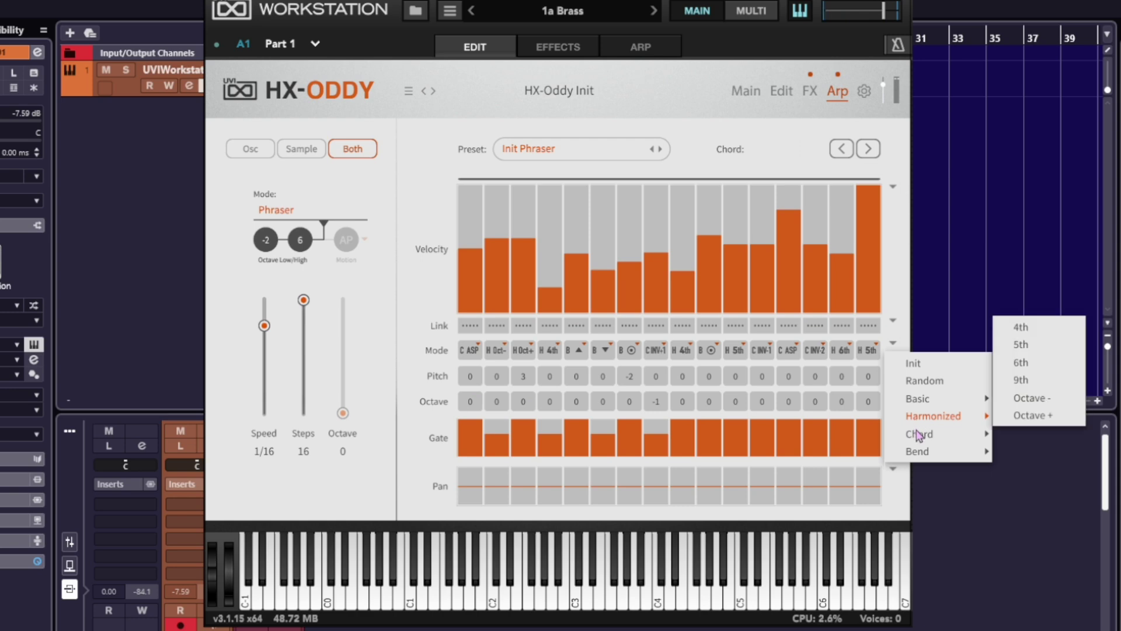
mouse_move(947, 422)
left_click(1022, 346)
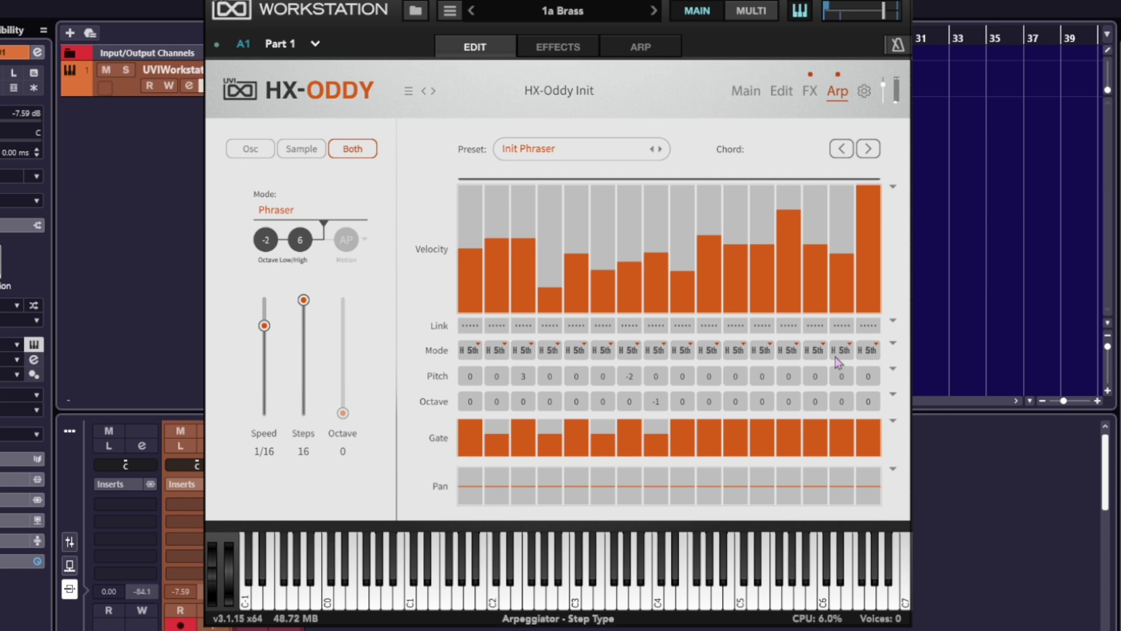
left_click(893, 344)
left_click(910, 380)
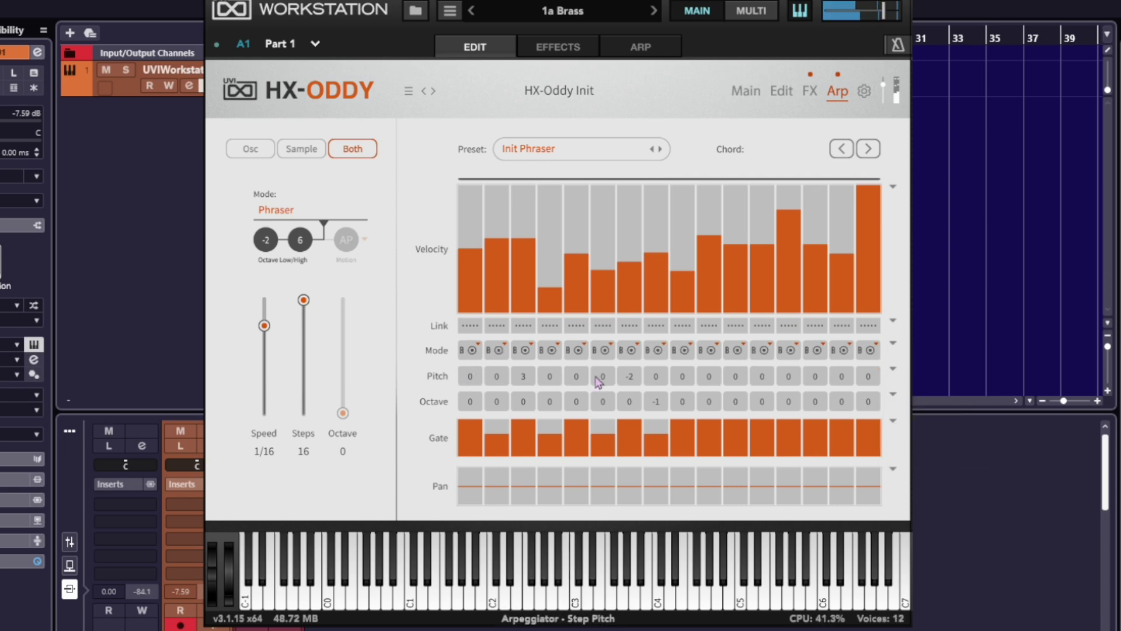
Step: Randomize the step pitches, and reset the Pitch row to its initial values
left_click(894, 369)
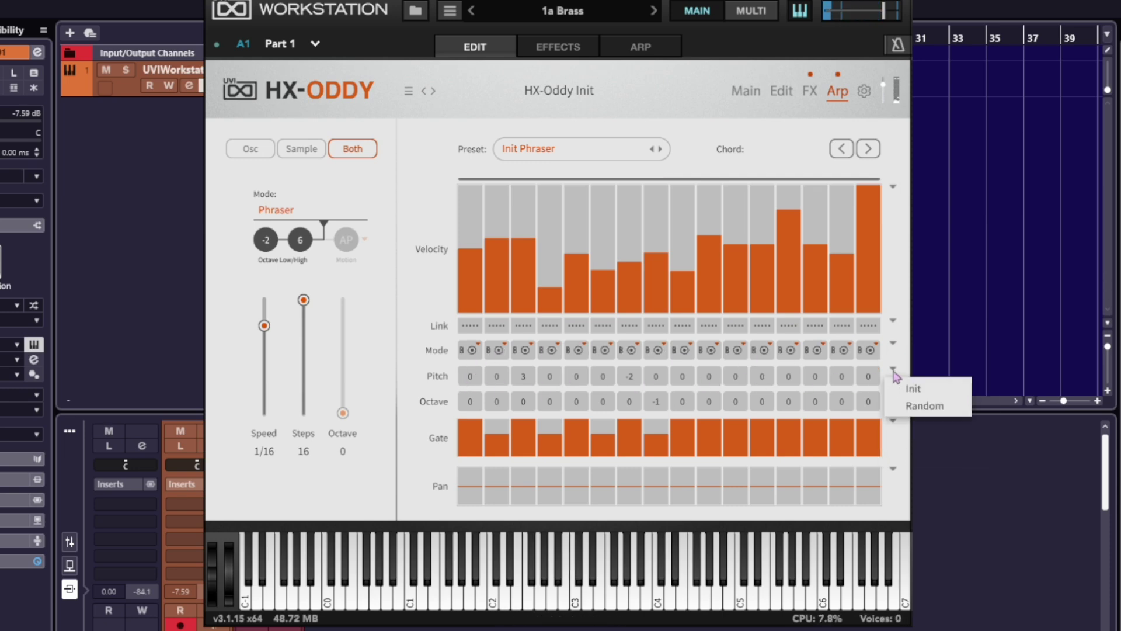
left_click(918, 407)
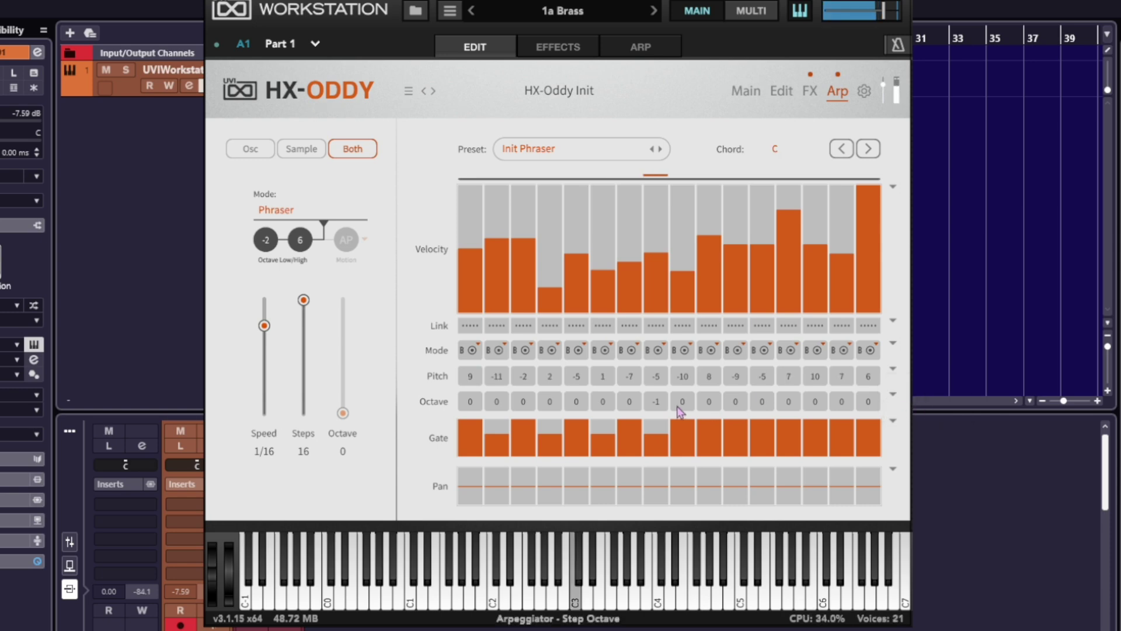
left_click(893, 374)
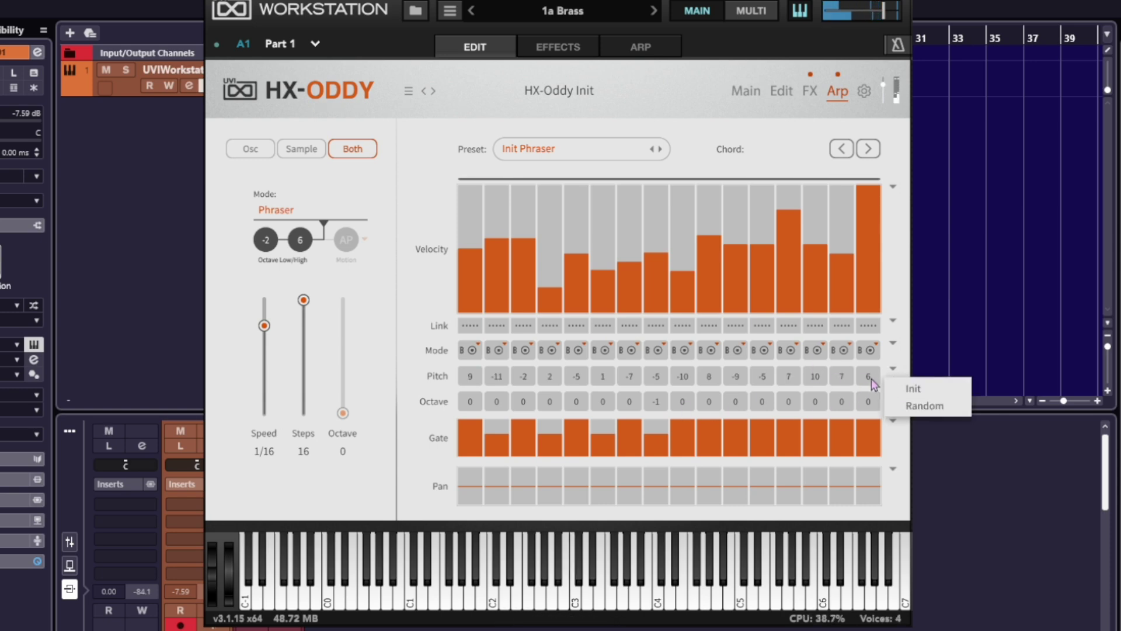
left_click(920, 390)
Step: Set the pitch of step 4 to 5, step 6 to 12 and step 9 to -7
left_click_drag(556, 386, 558, 367)
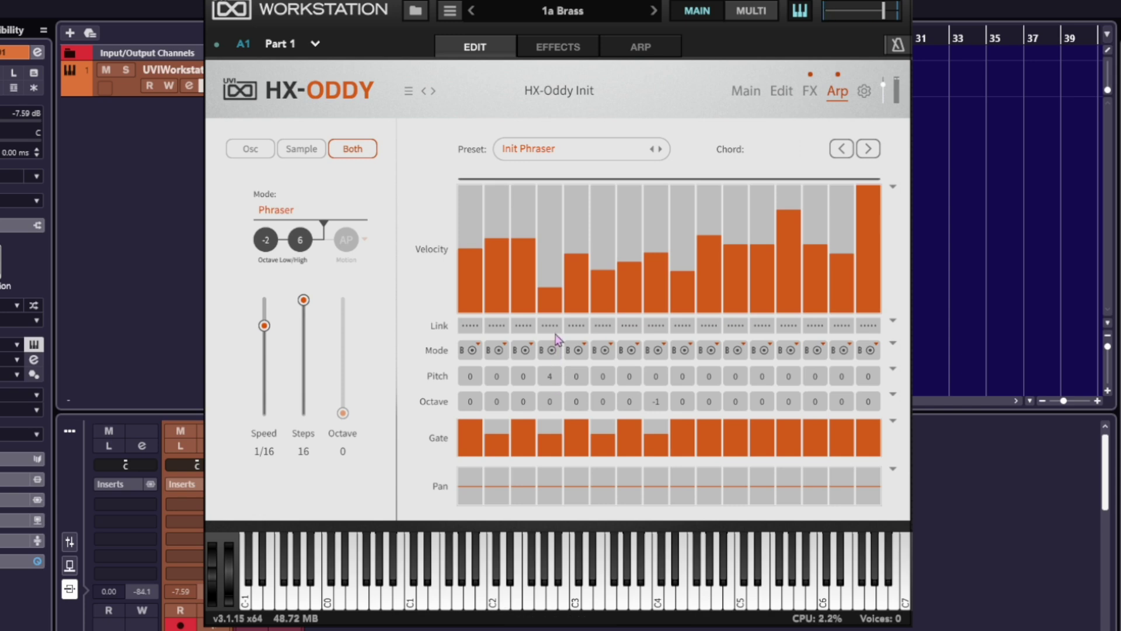
left_click_drag(606, 380, 604, 333)
left_click_drag(601, 285, 601, 276)
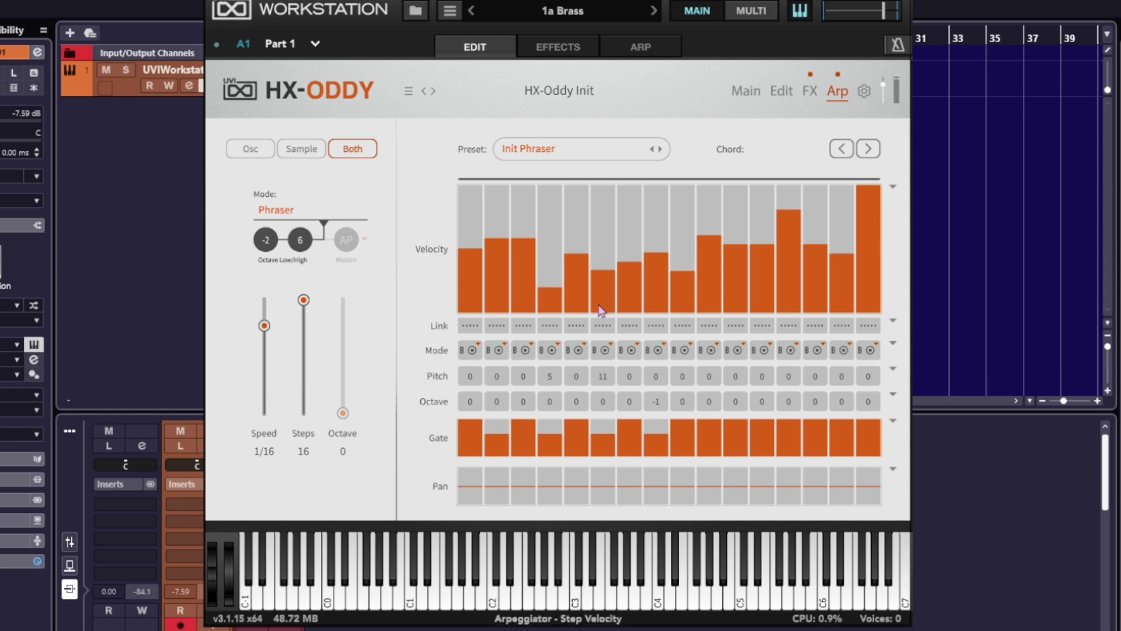
scroll(607, 366, "up", 1)
left_click_drag(673, 375, 686, 416)
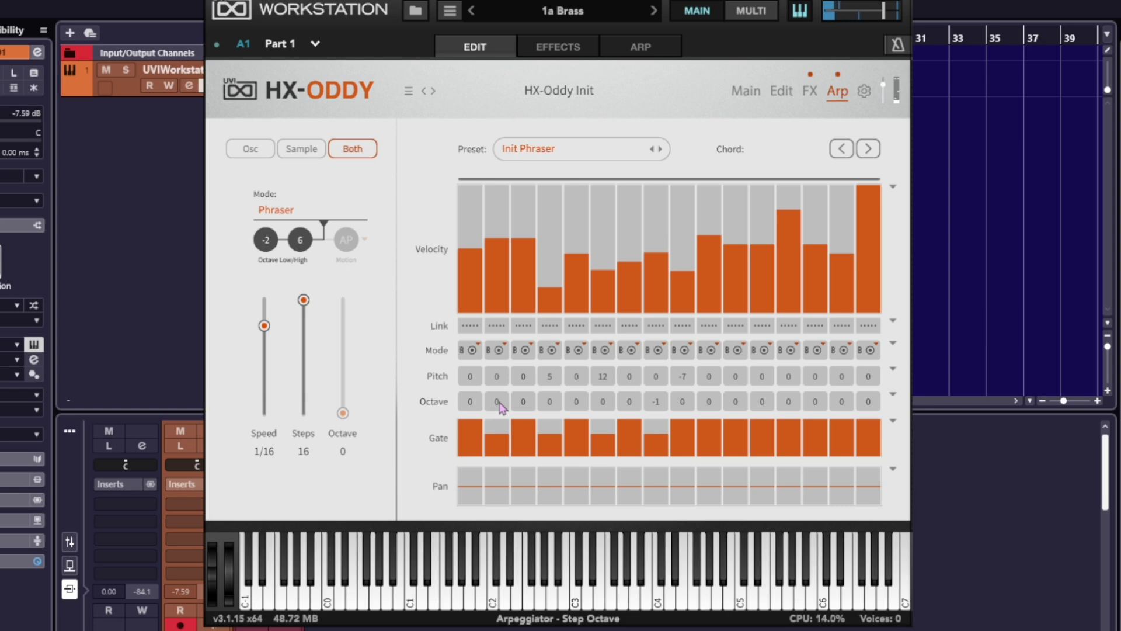
Step: Set the octave of steps 2 and 14 to 1, step 11 to -2 and step 13 to -1
left_click_drag(500, 402, 501, 389)
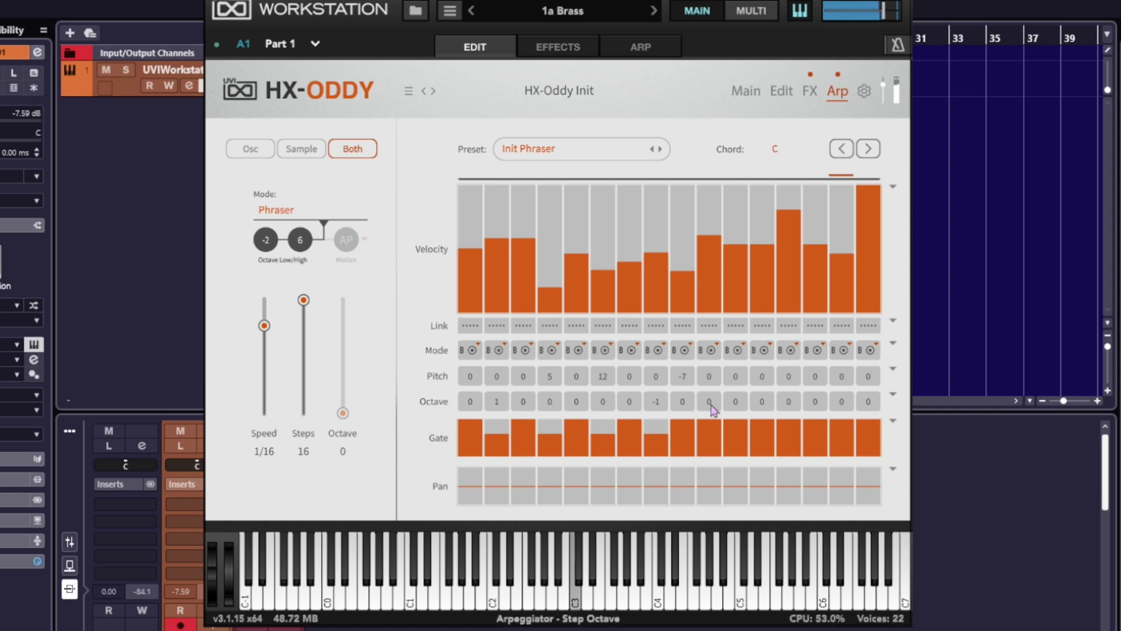
mouse_move(785, 402)
left_mouse_down()
mouse_move(796, 420)
mouse_move(829, 367)
left_mouse_up()
left_click_drag(737, 402, 742, 427)
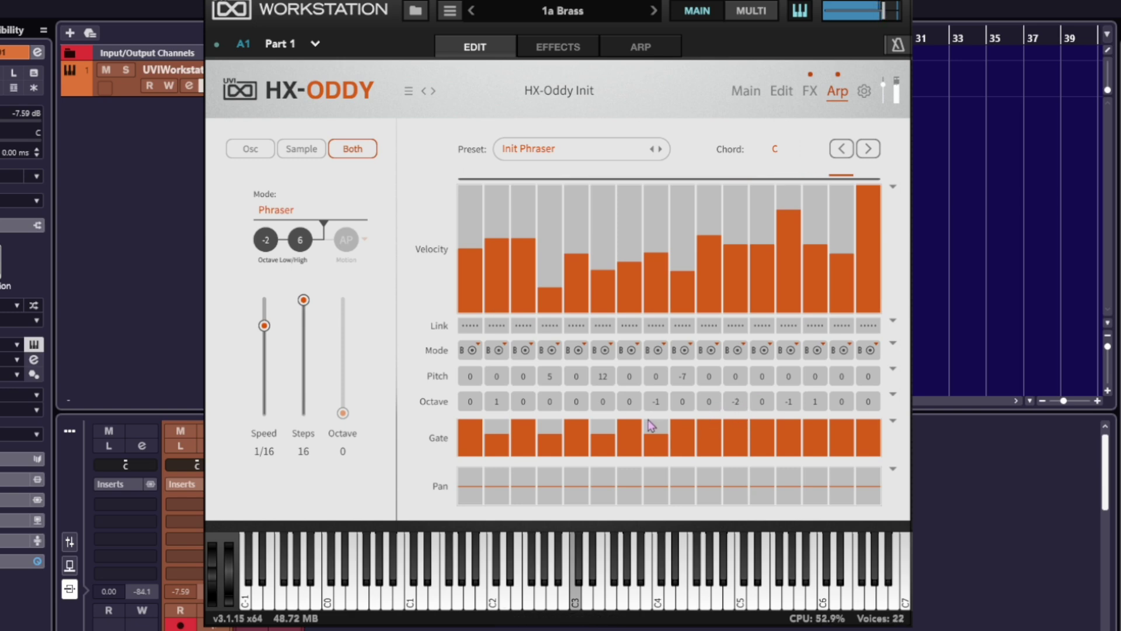
Step: Randomize the Gate and Pan rows, and raise the gate of step 8 to nearly full
left_click(893, 420)
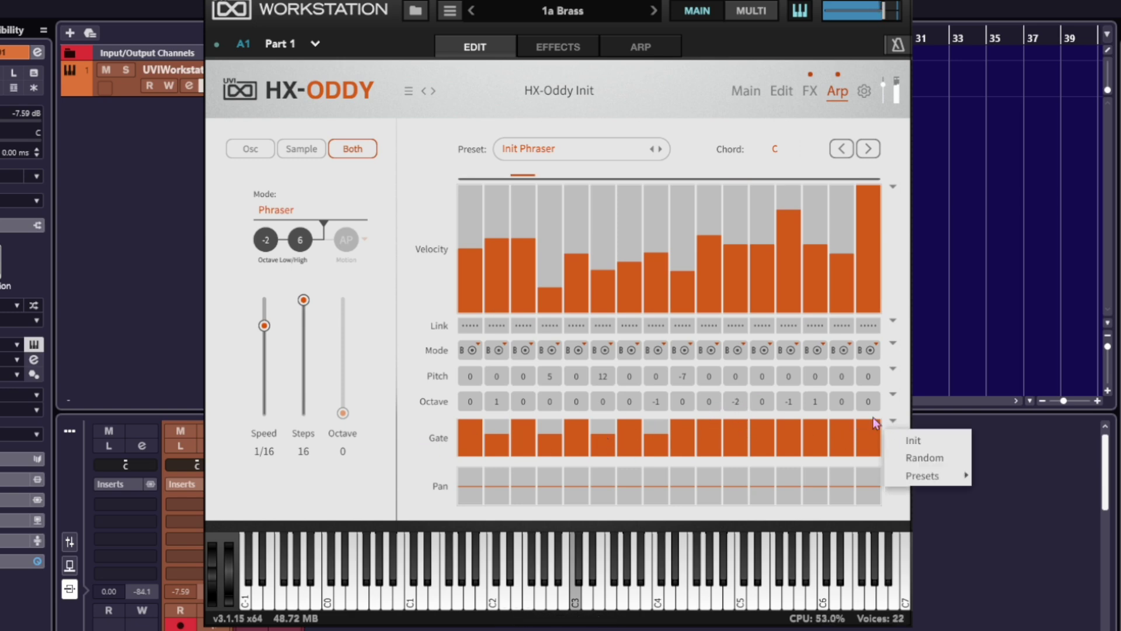
left_click(922, 458)
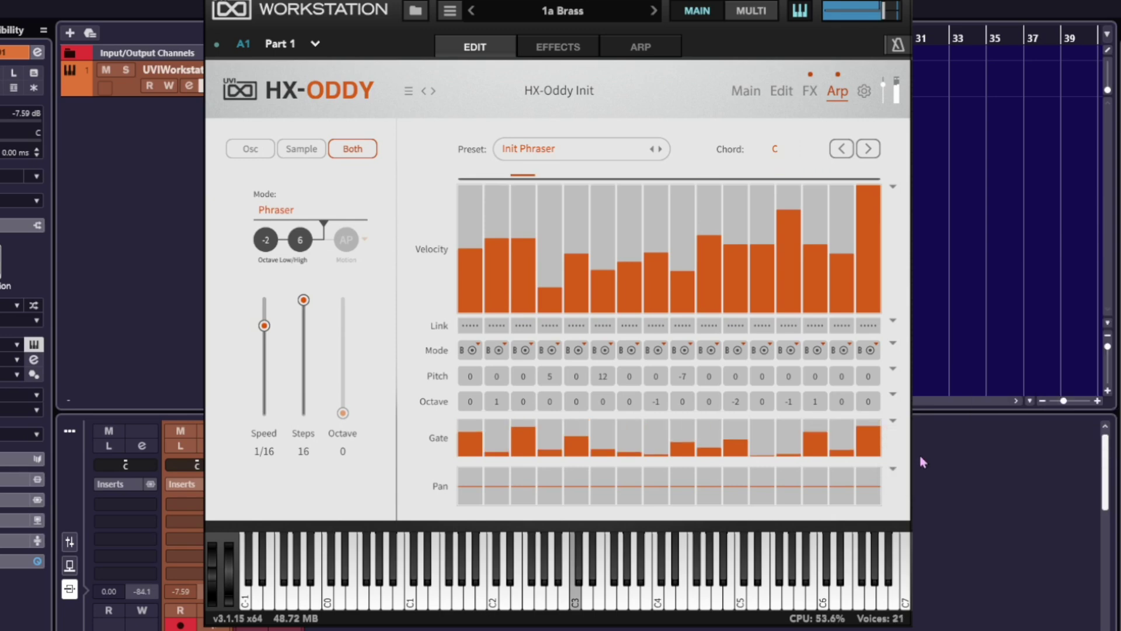
left_click(653, 424)
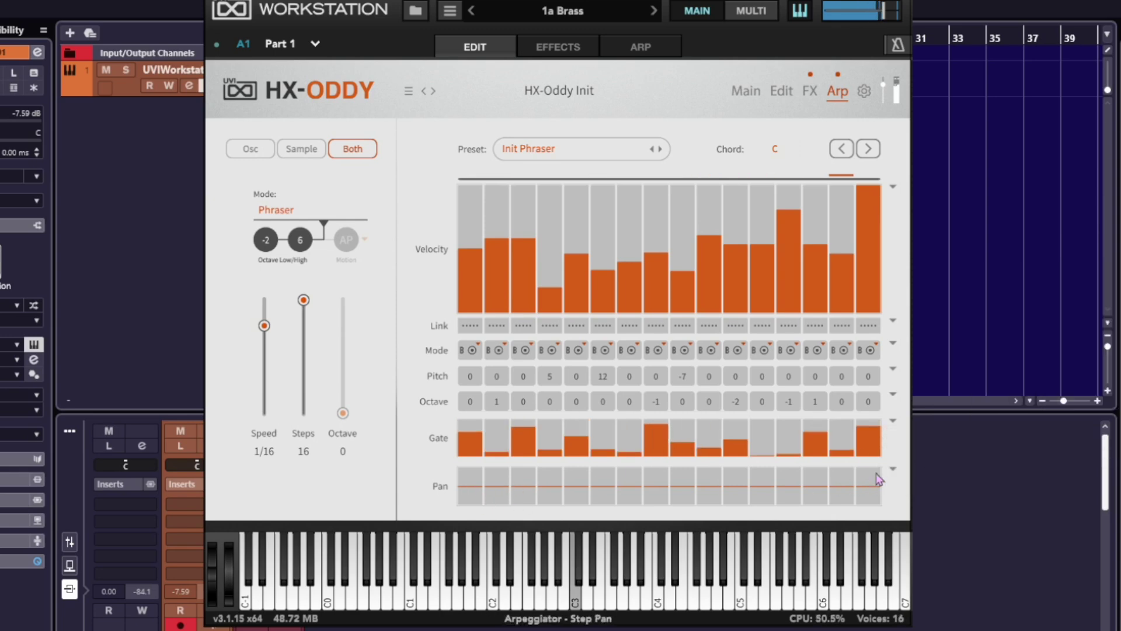
left_click(894, 471)
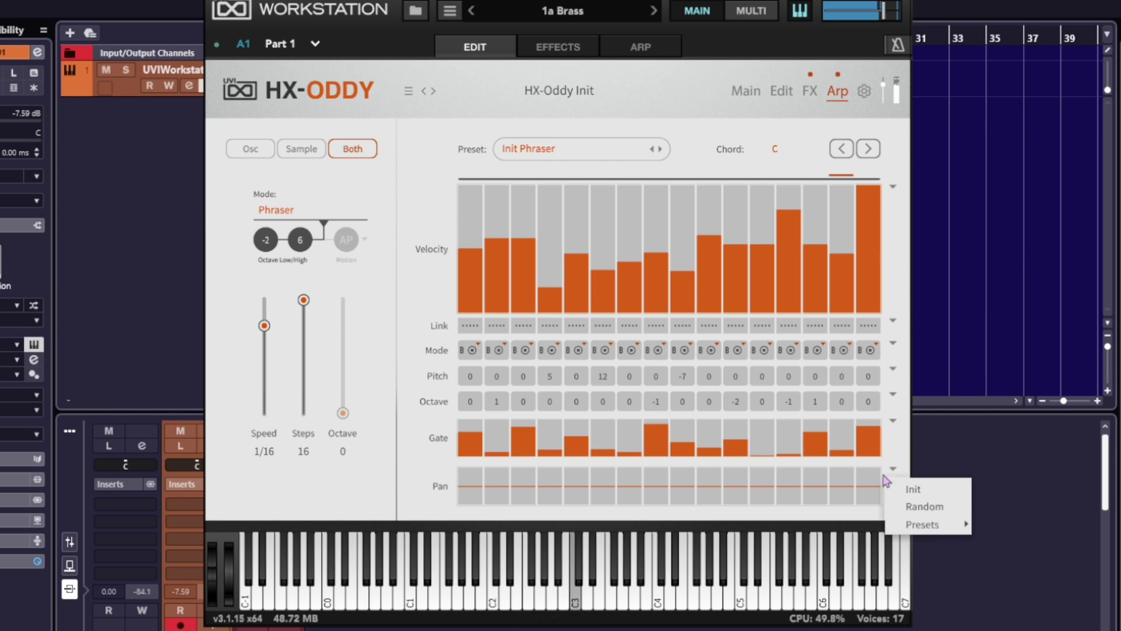
left_click(922, 506)
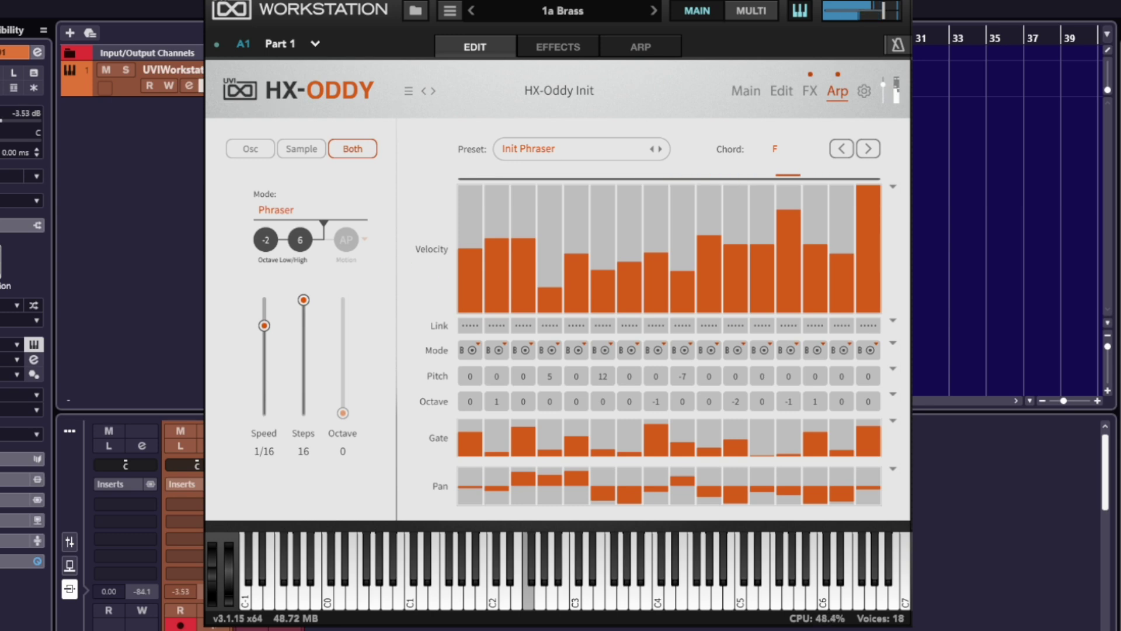
Step: Load the Radical Pan arpeggiator preset, and set the mode of step 2 to Harmonized Octave -
left_click(528, 151)
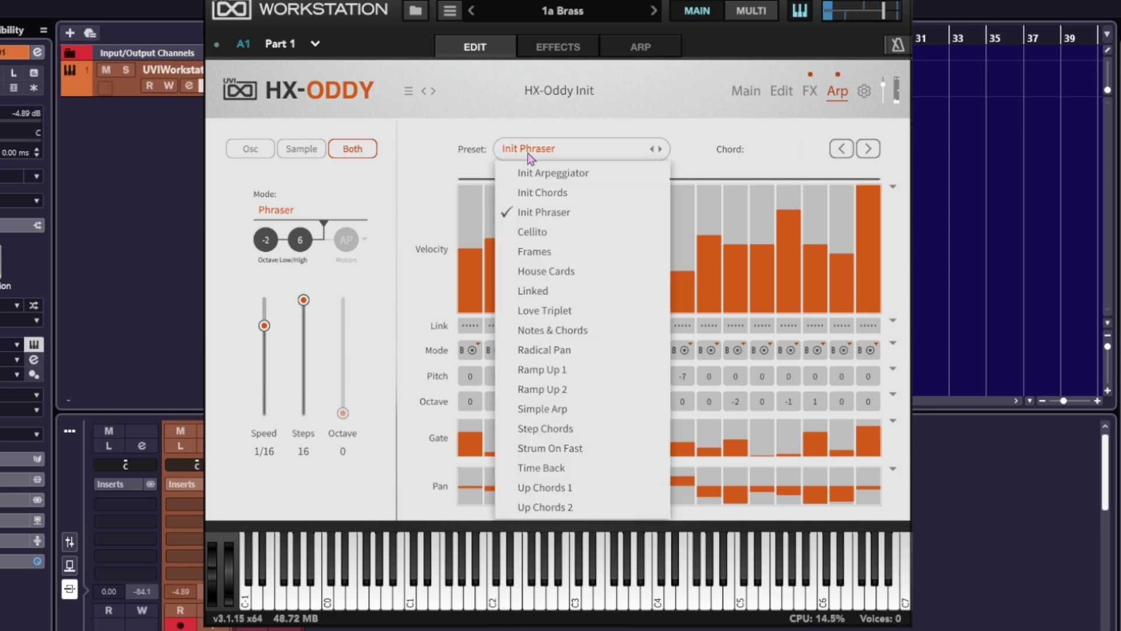
left_click(541, 350)
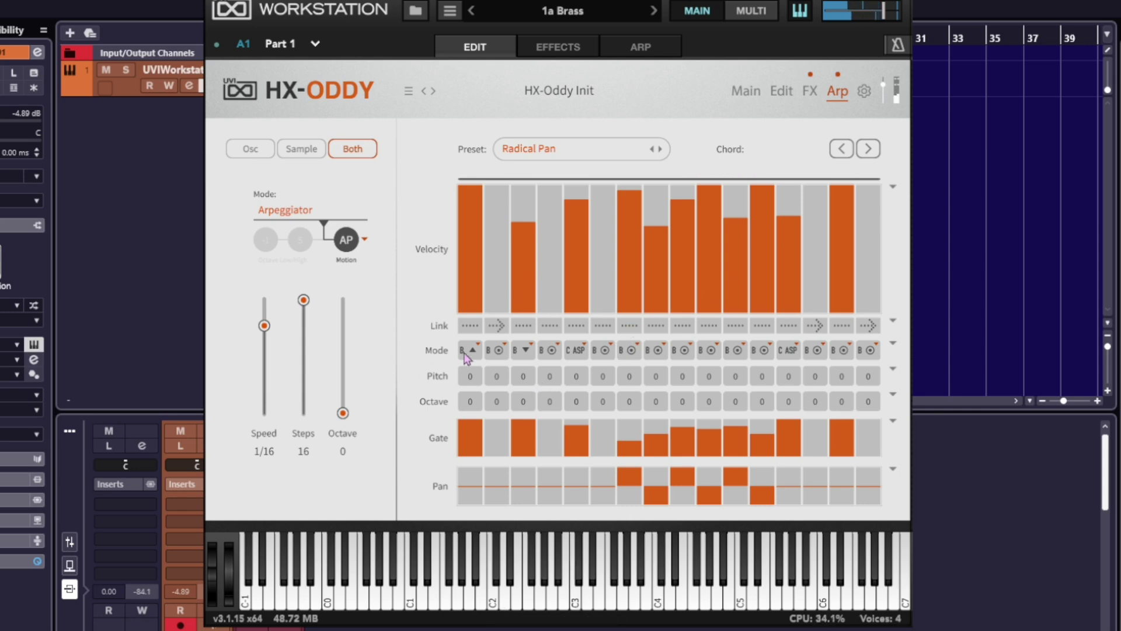
left_click(504, 353)
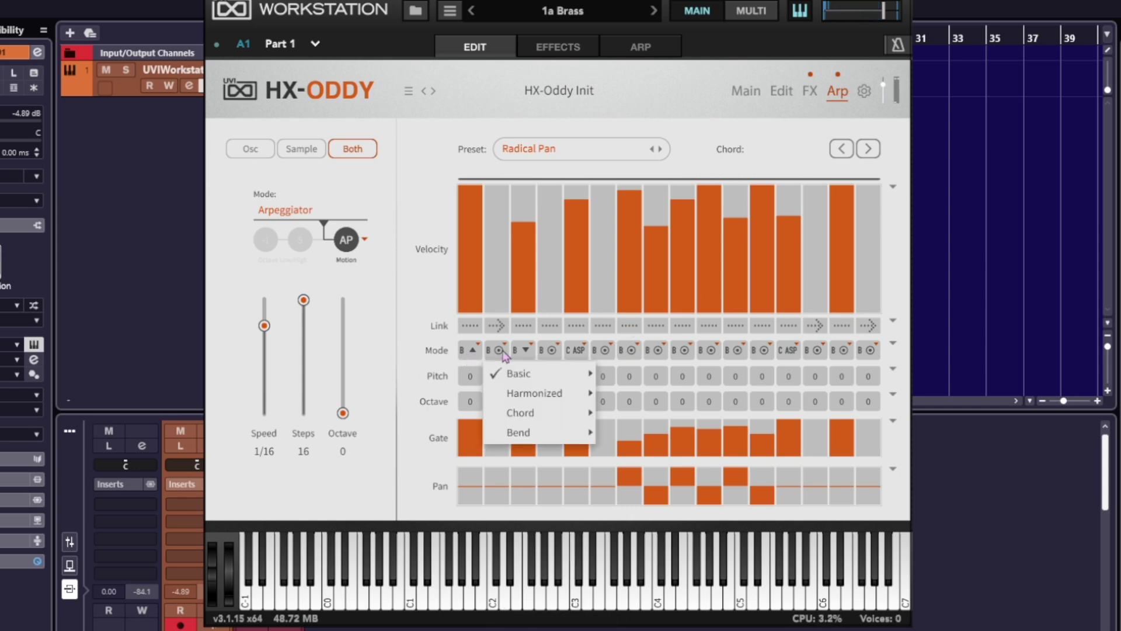
mouse_move(527, 394)
left_click(630, 379)
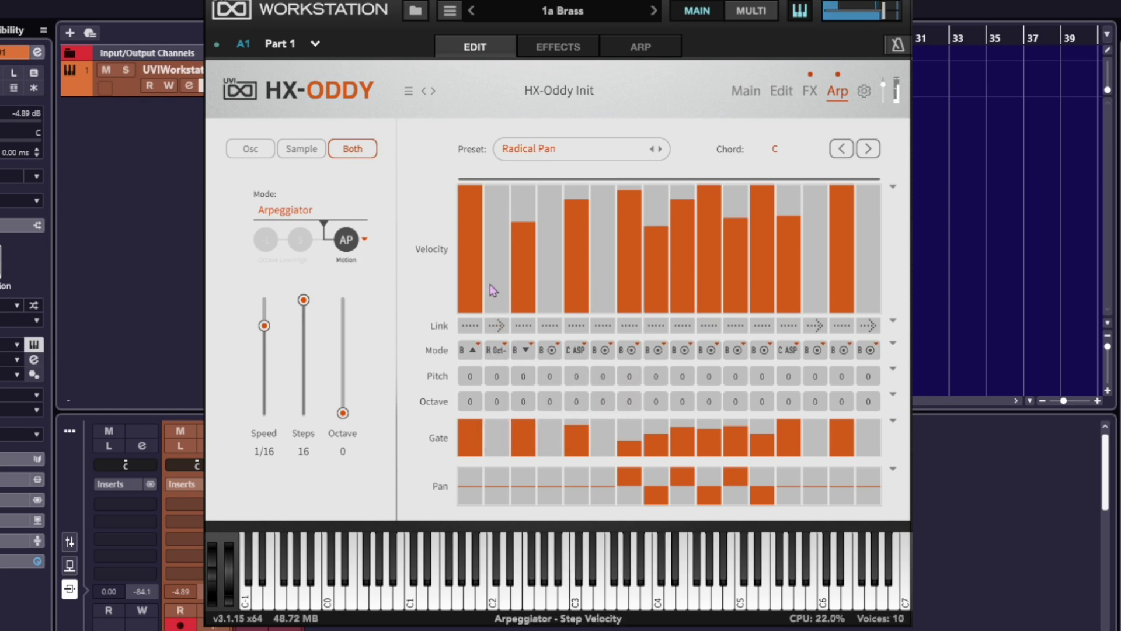
Step: Remove the link on arpeggiator step 2 and raise its velocity to full
left_click(497, 228)
left_click(493, 327)
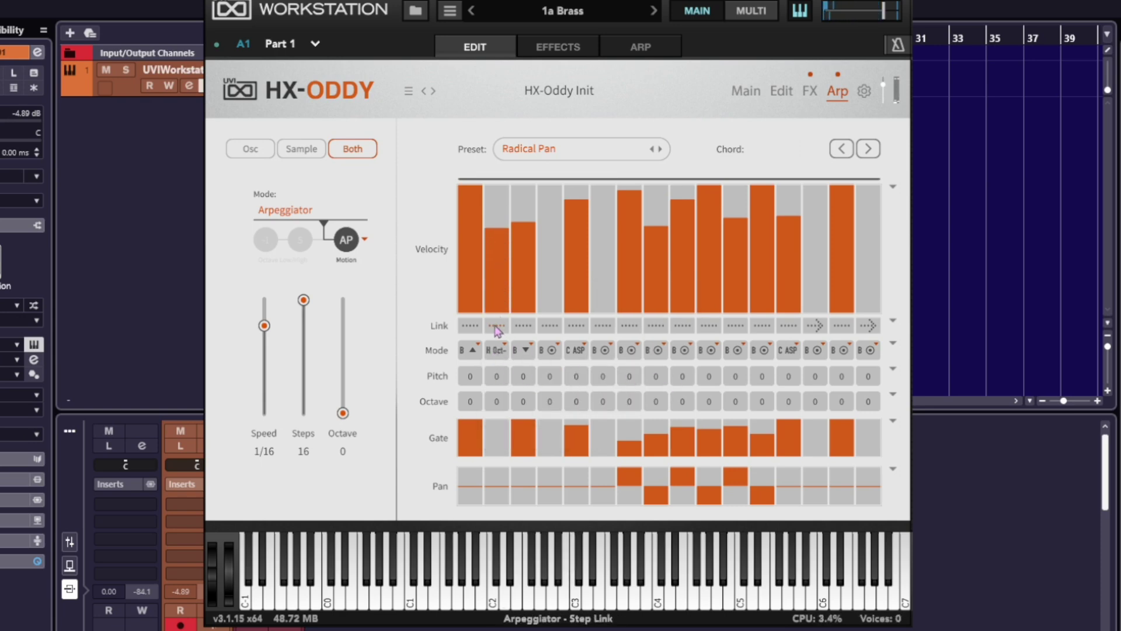
left_click_drag(496, 236, 497, 184)
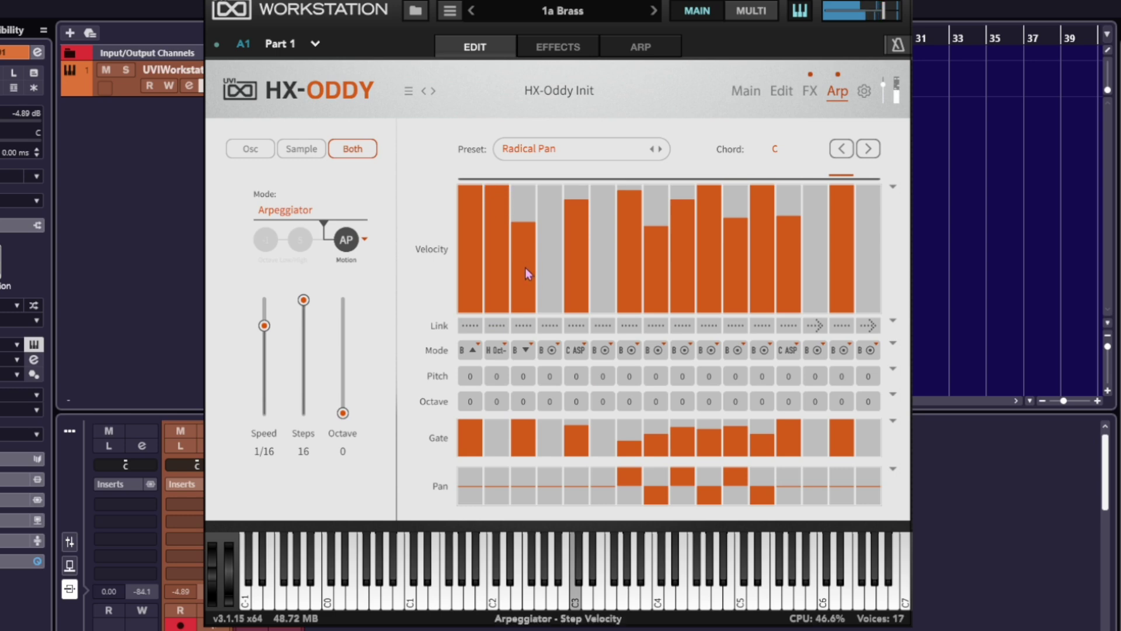
Step: Raise the velocity of step 3 to nearly full and set its mode to Harmonized Octave -
left_click_drag(523, 232, 522, 188)
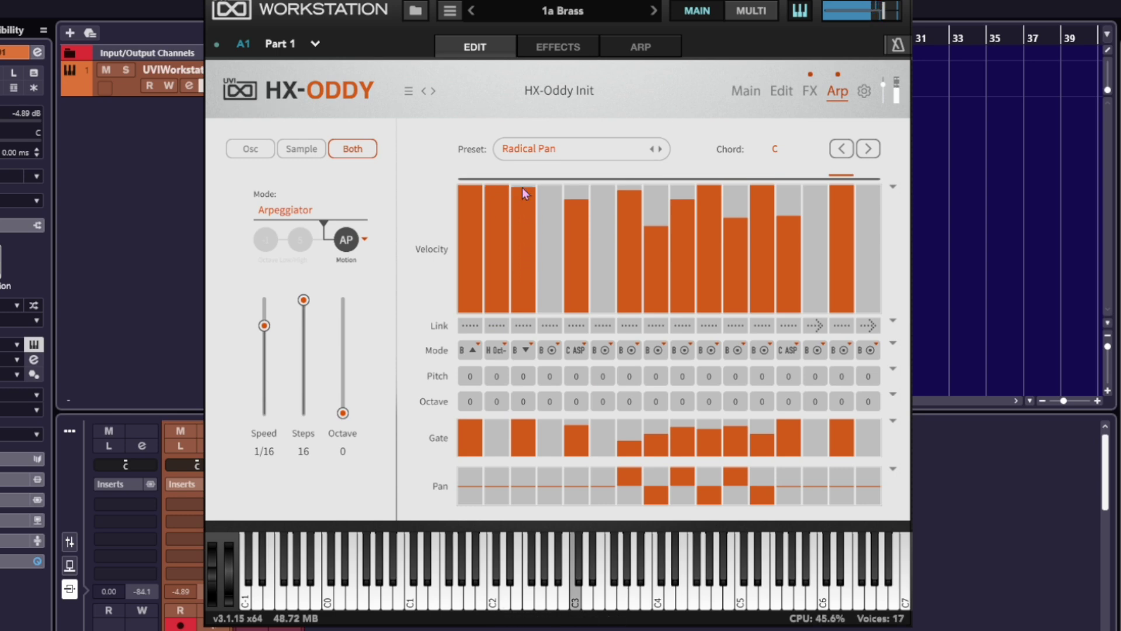
left_click(526, 351)
mouse_move(546, 394)
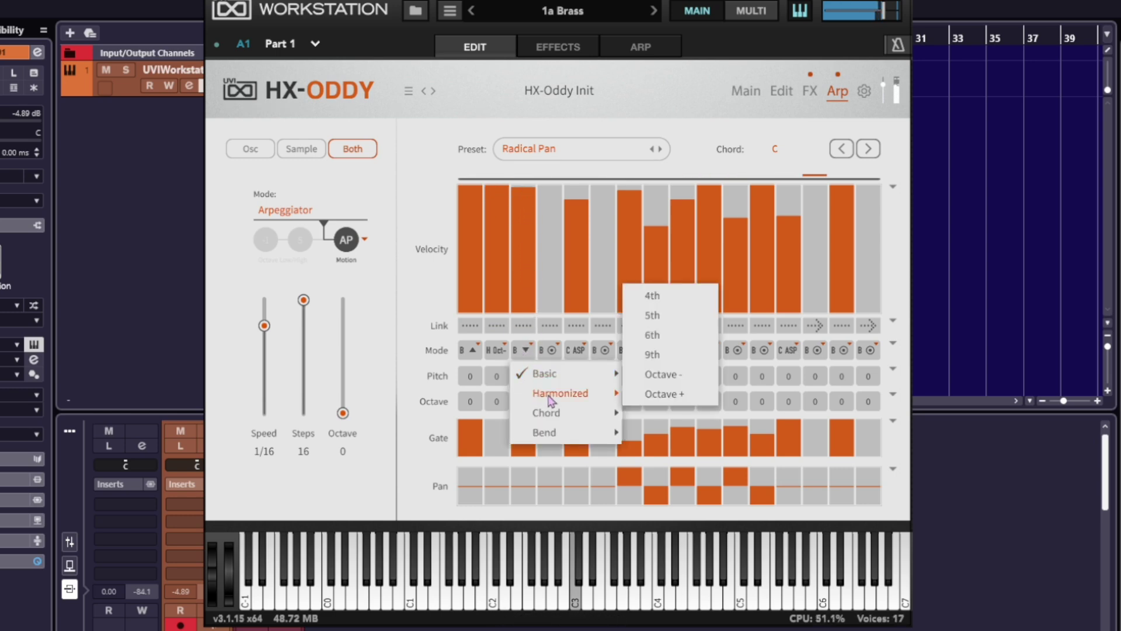
left_click(658, 375)
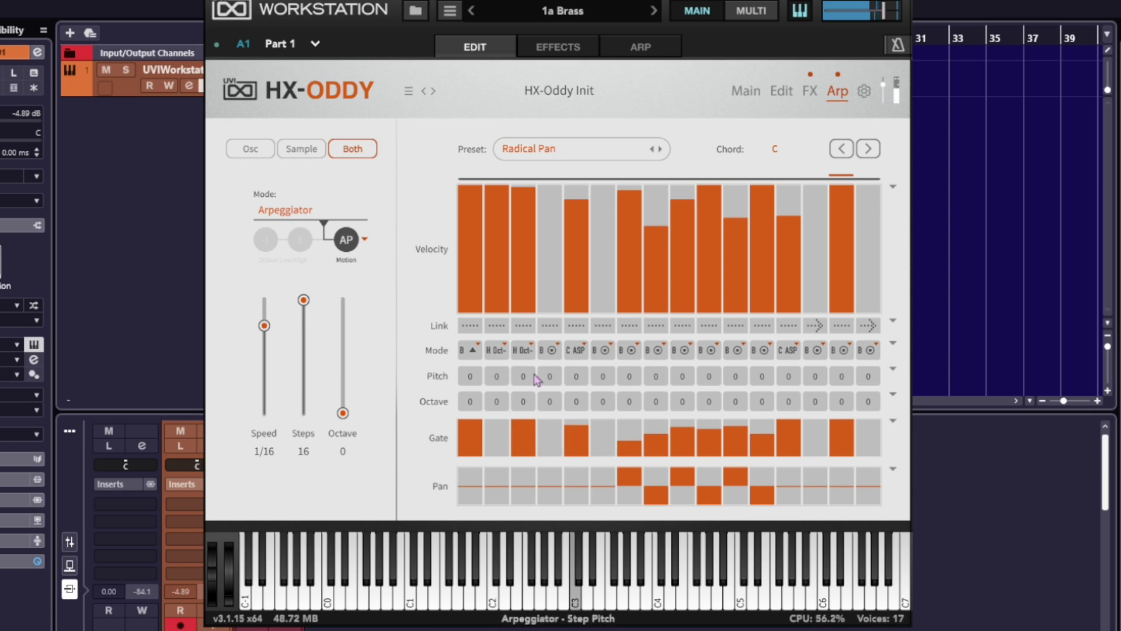
Step: Raise the velocity of step 4 to nearly full, and set its mode to Harmonized Octave - after trying Octave +
left_click_drag(545, 300, 542, 208)
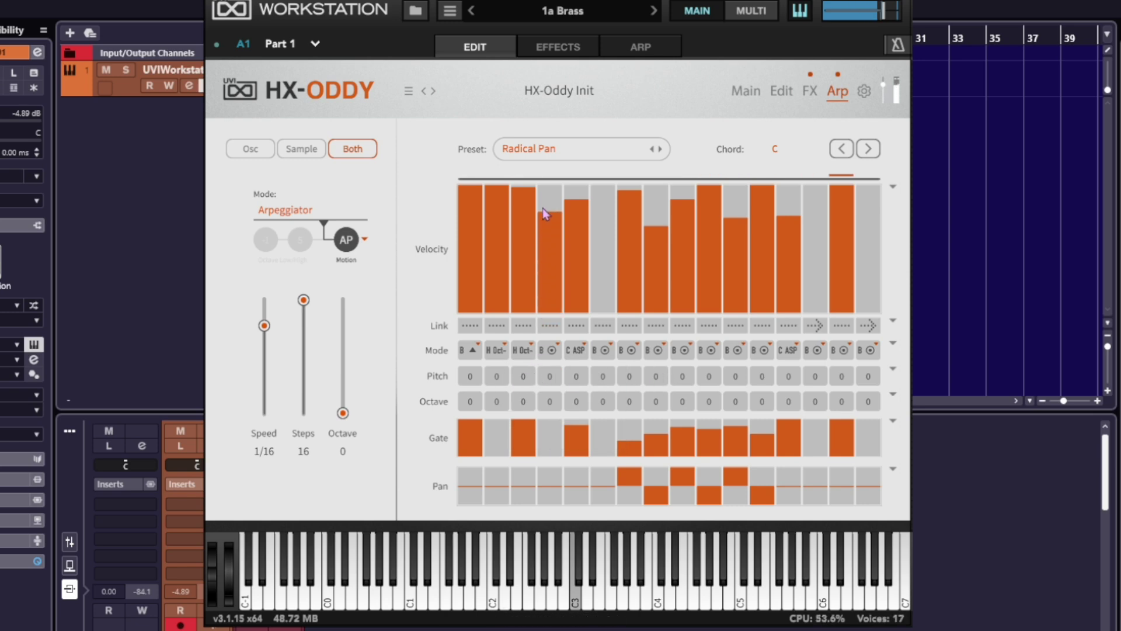
left_click(551, 353)
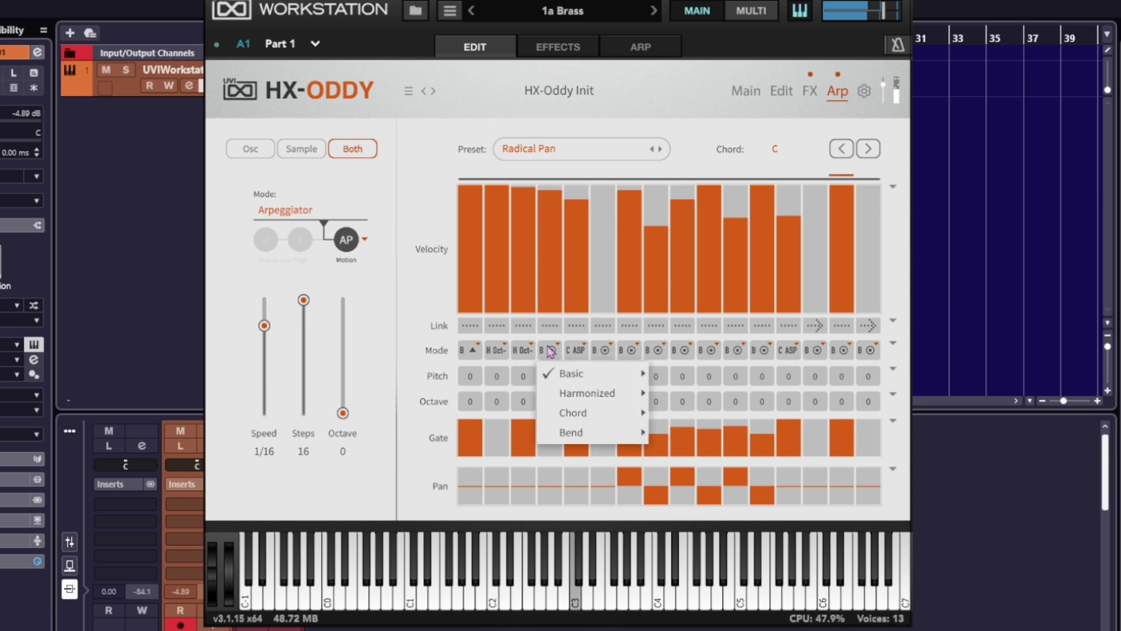
mouse_move(584, 393)
left_click(679, 395)
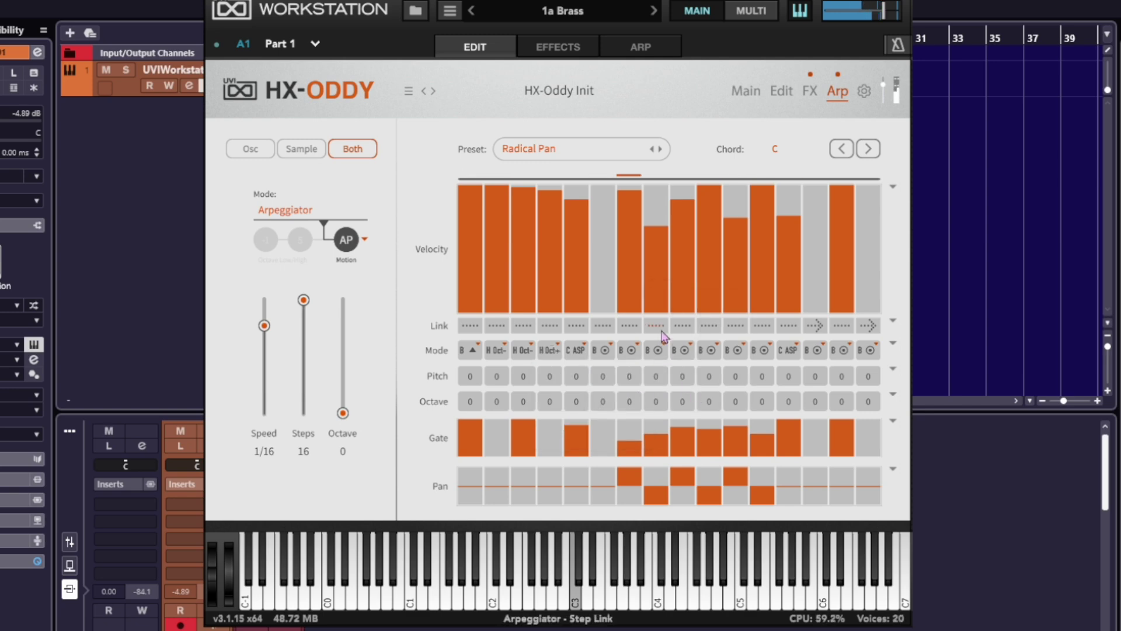
left_click(555, 351)
mouse_move(587, 393)
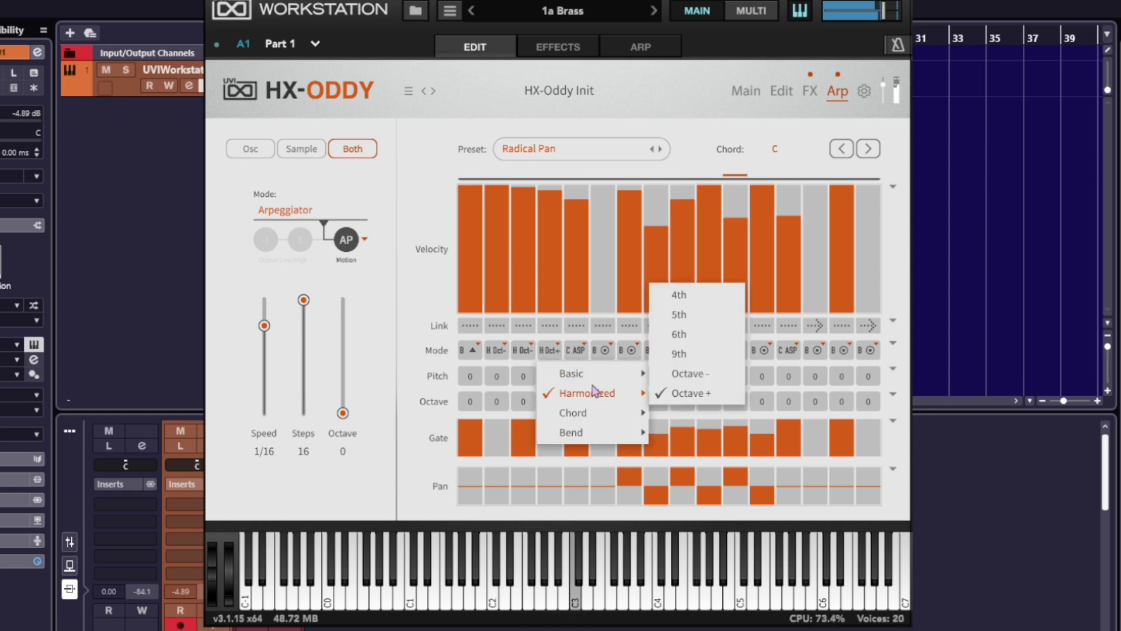
left_click(692, 371)
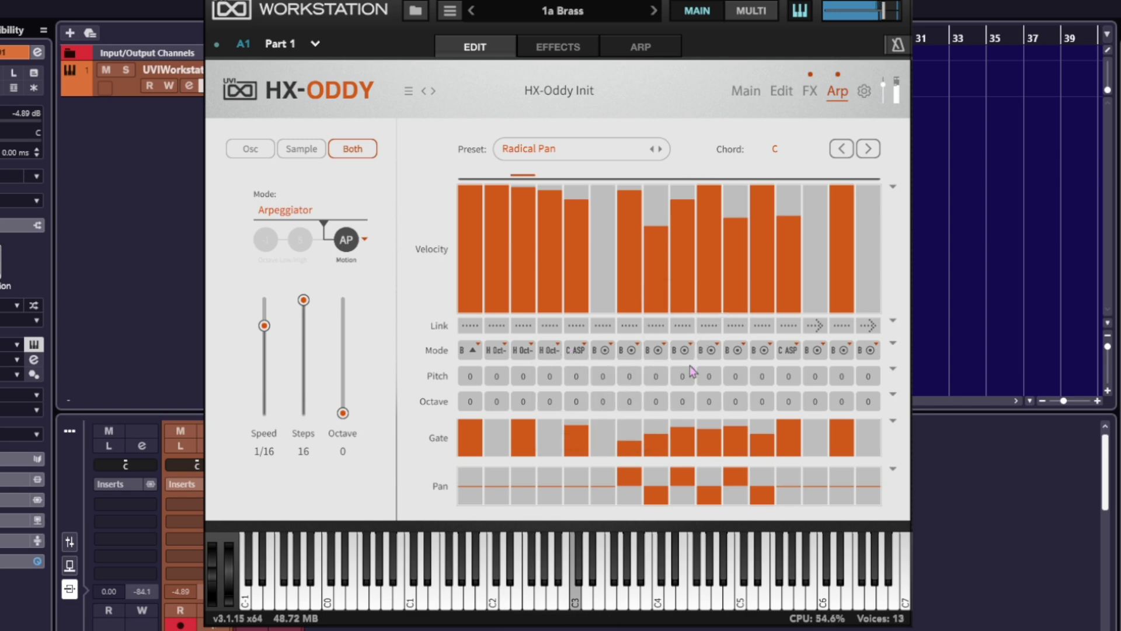
Step: Set the mode of step 5 to Basic Single, and raise the velocities of steps 5 and 6 plus a rising ramp over steps 10 to 16
left_click(581, 349)
mouse_move(602, 375)
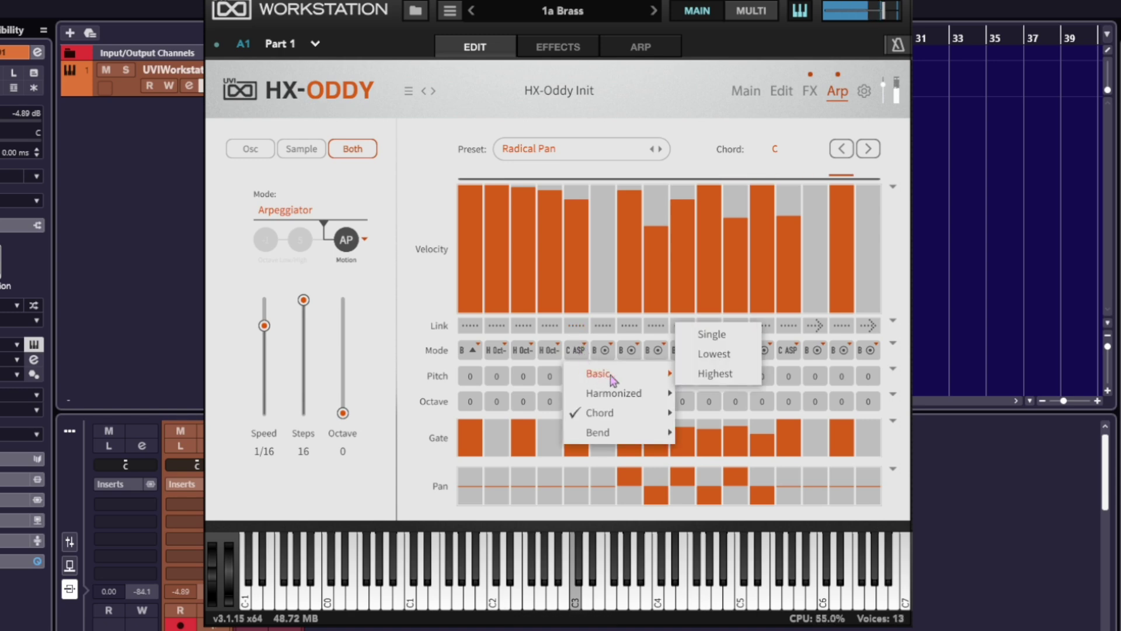
left_click(711, 335)
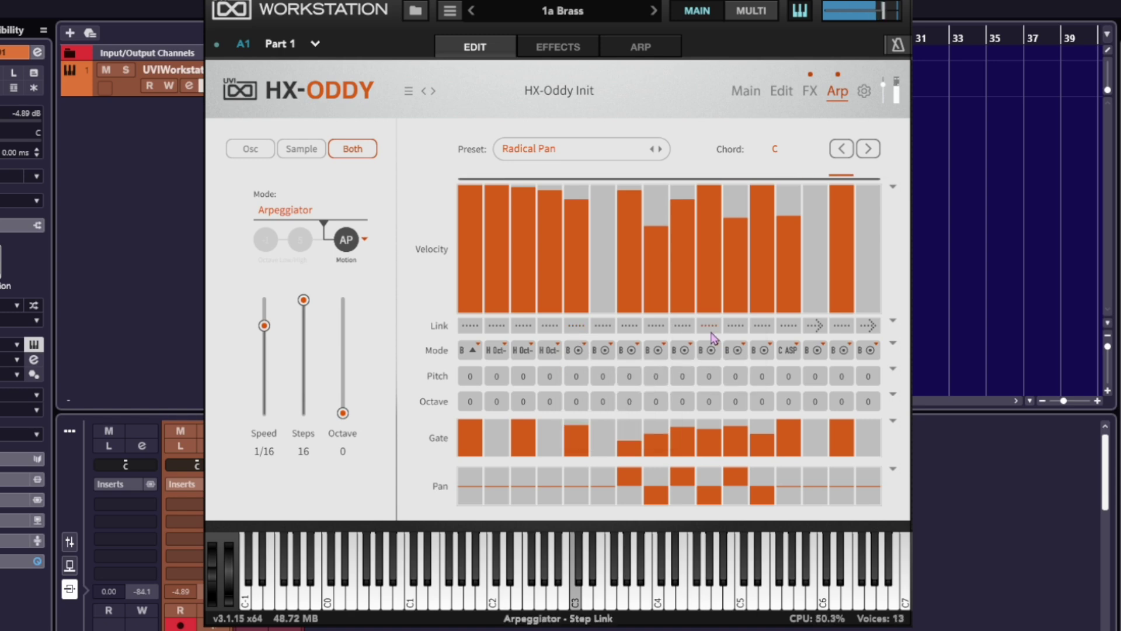
left_click(595, 219)
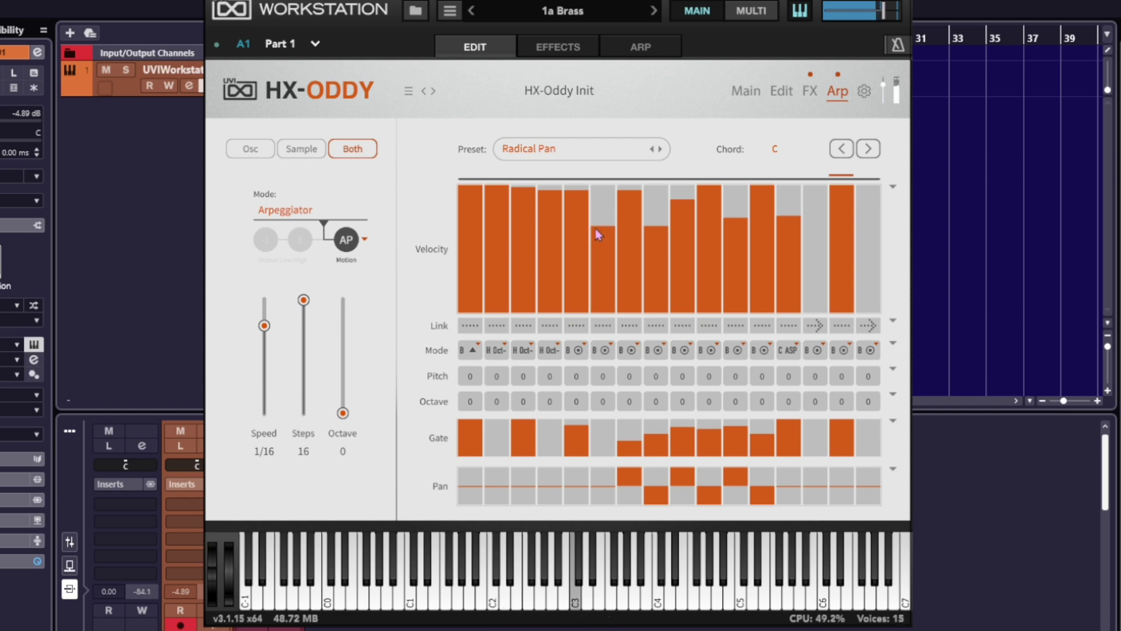
left_click_drag(709, 257, 859, 186)
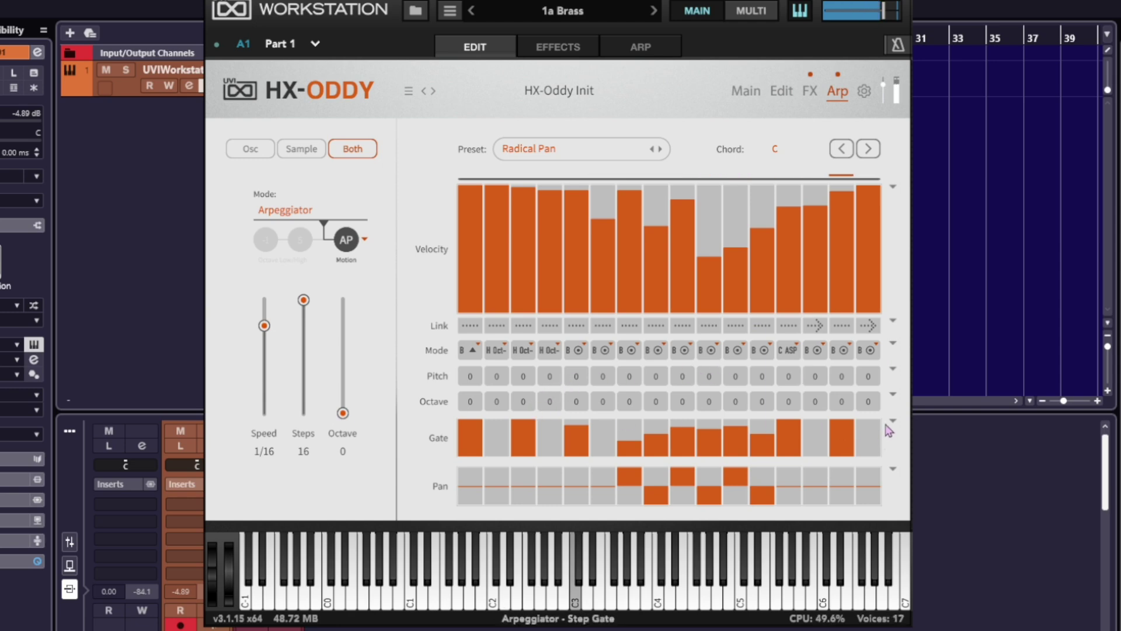
Step: Randomize the per-step Octave row, and try an arpeggiator octave range of 1 before resetting it to 0
left_click(893, 396)
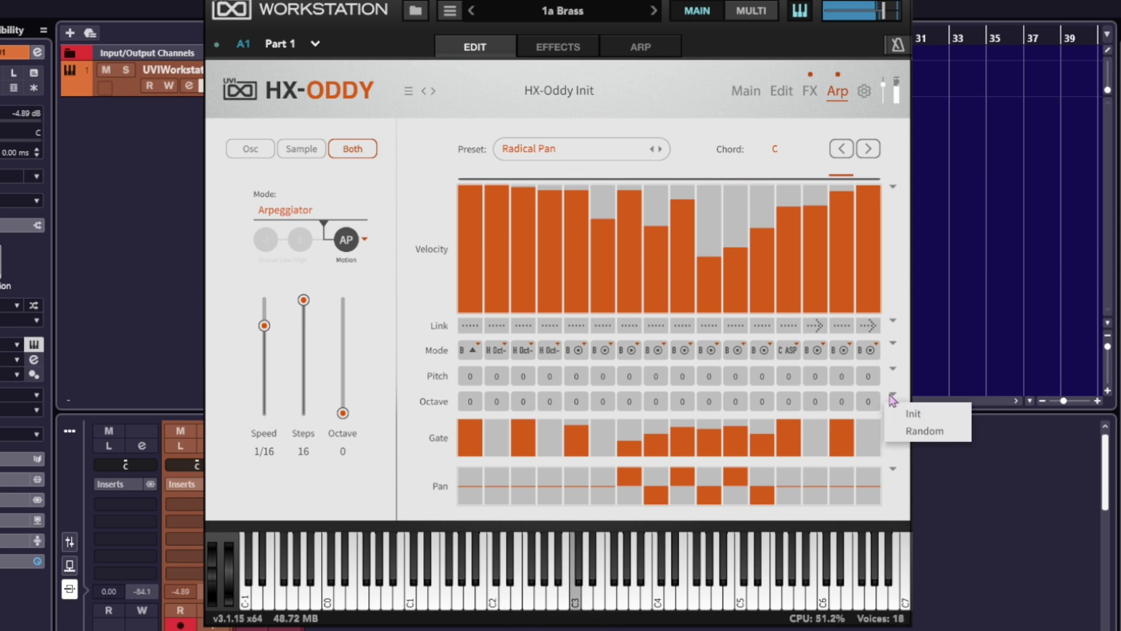
left_click(925, 432)
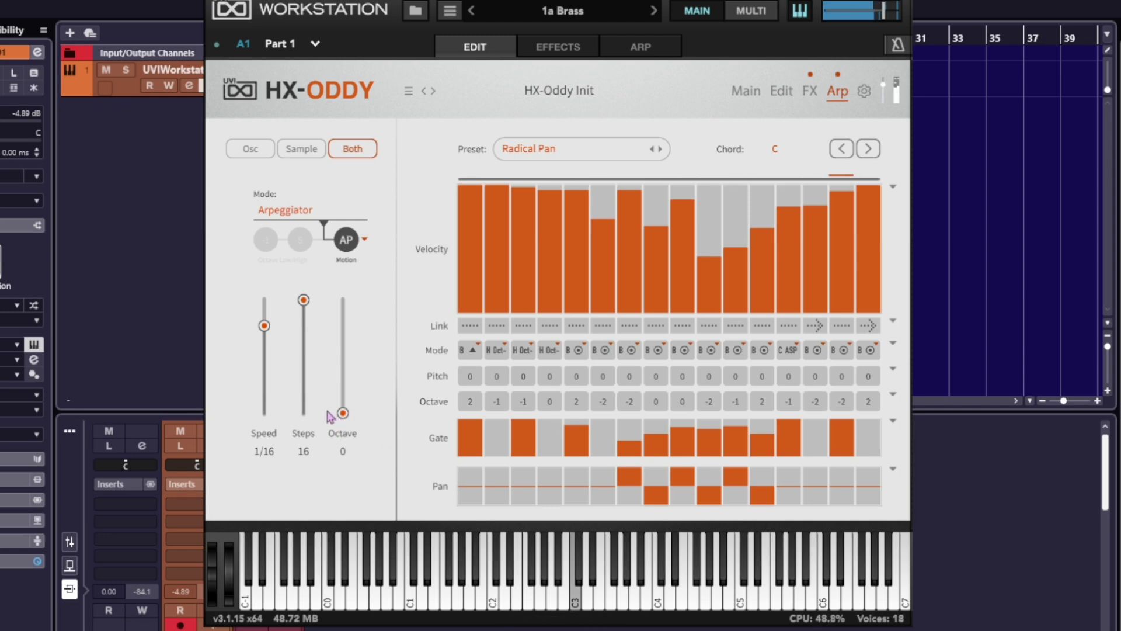
left_click_drag(343, 413, 345, 391)
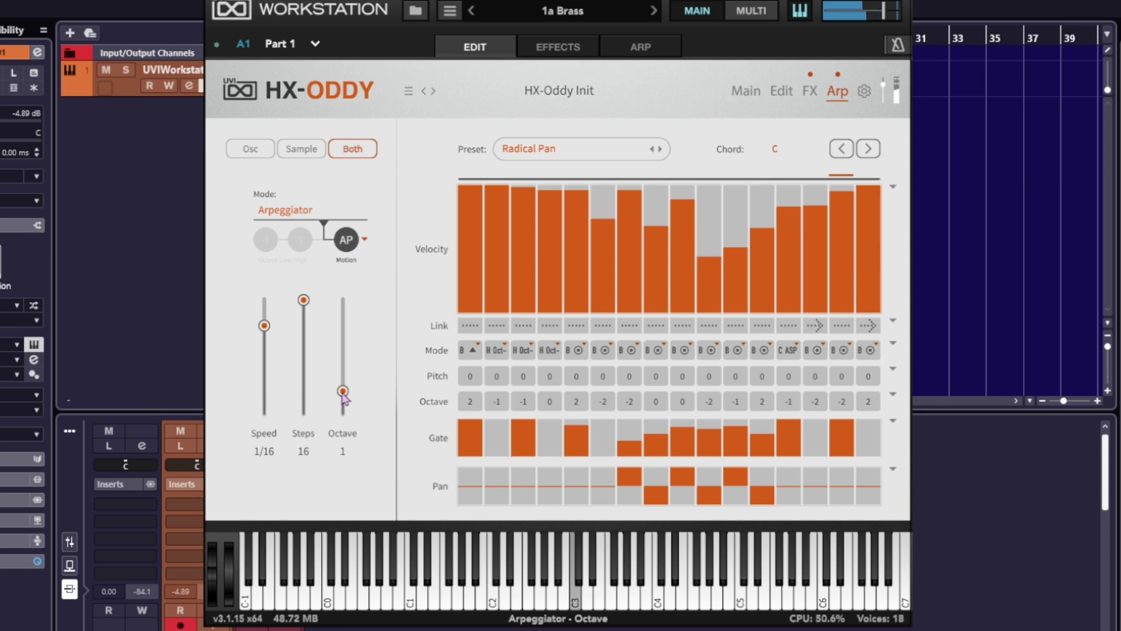
mouse_move(344, 395)
left_mouse_down()
mouse_move(344, 372)
mouse_move(343, 415)
left_mouse_up()
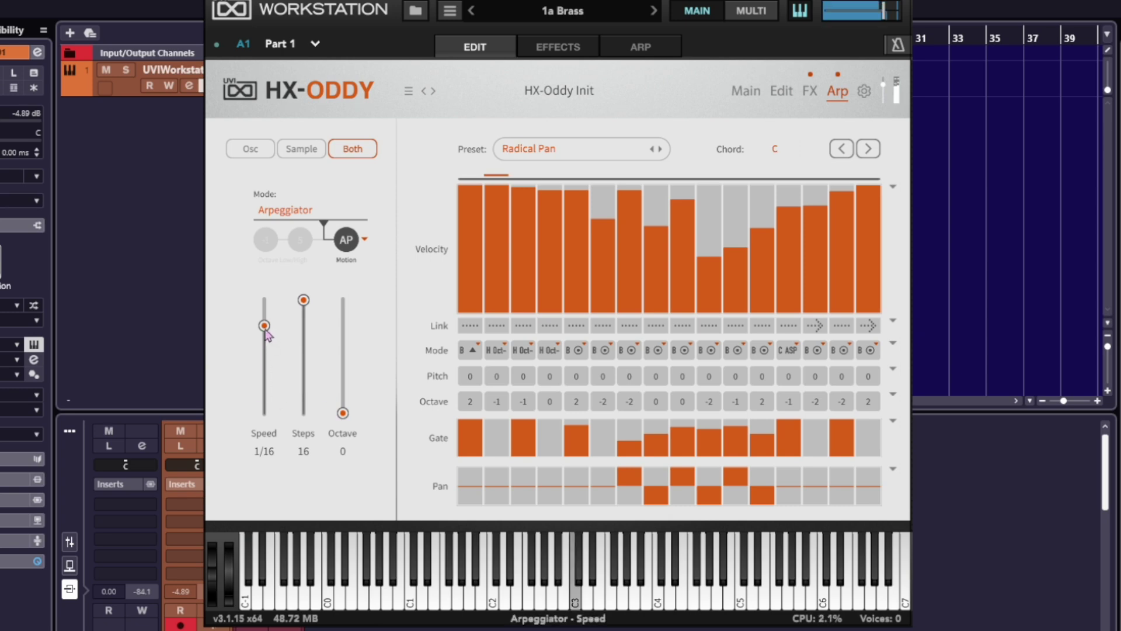
Step: Set the arpeggiator speed to 1/8 and reduce the sequence to 5 steps
left_click_drag(264, 326, 264, 352)
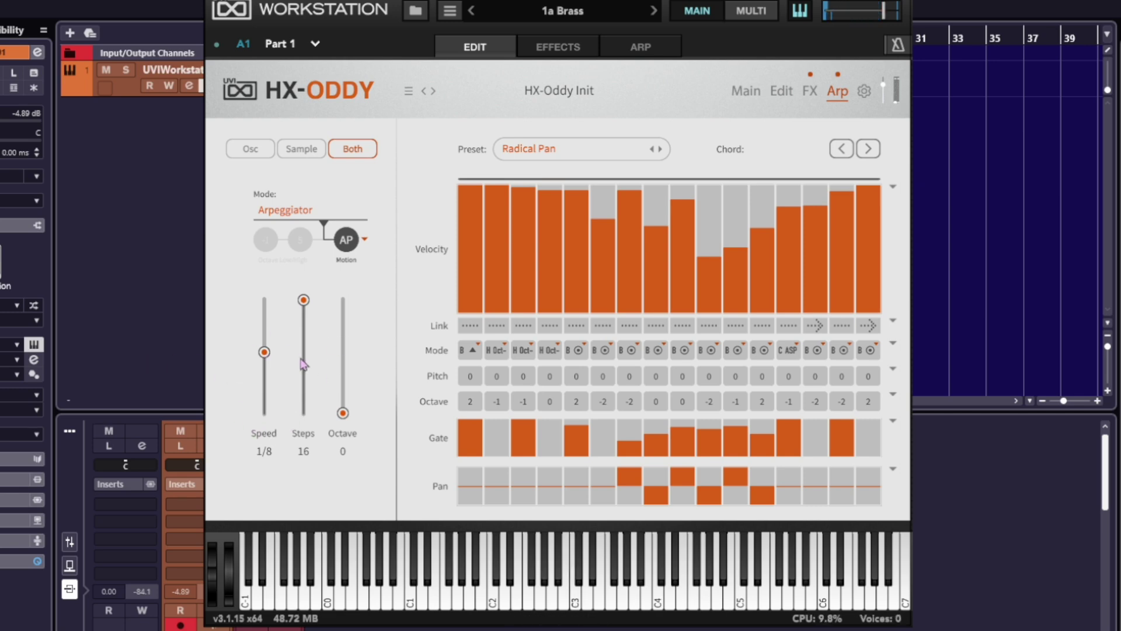
left_click_drag(304, 301, 303, 375)
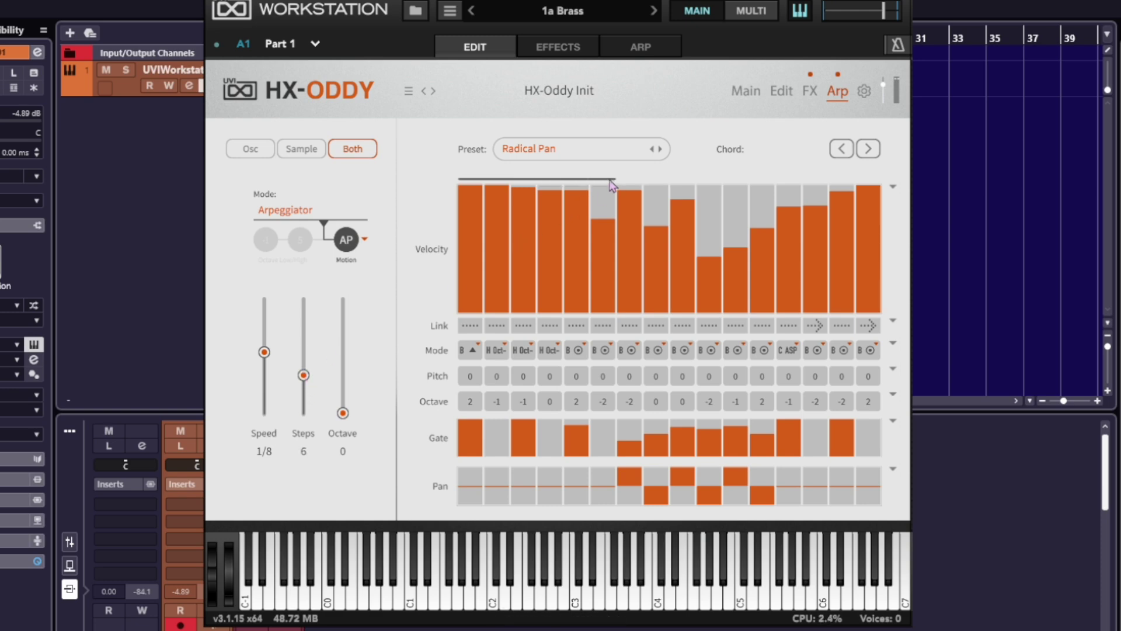
left_click_drag(611, 186, 571, 186)
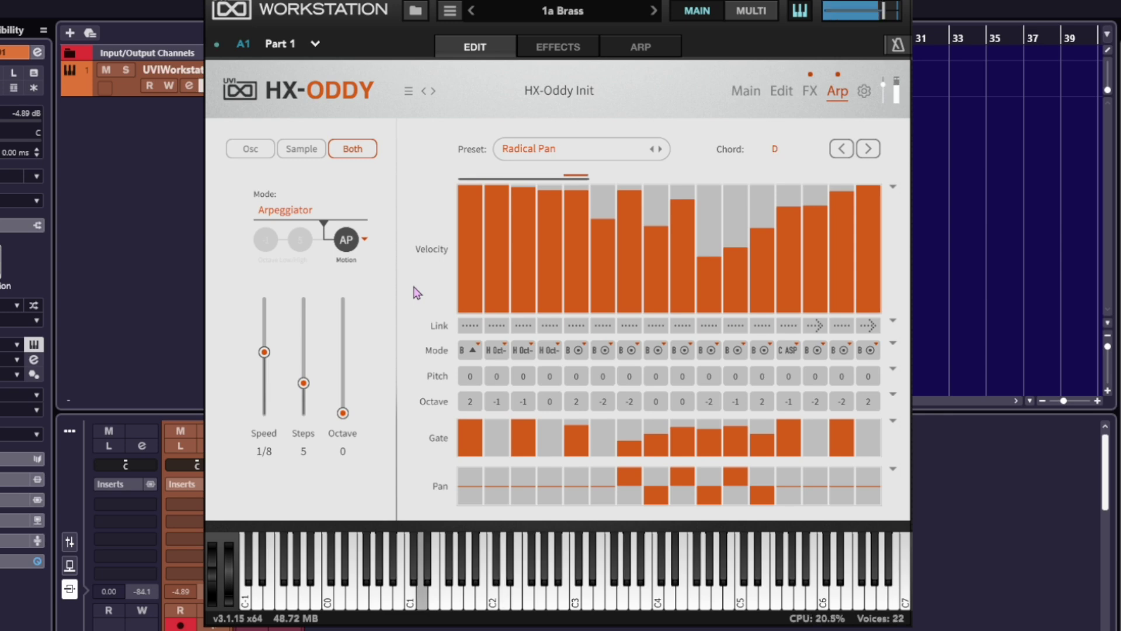
Step: Review the patch's oscillator settings and its sample layer settings on the Edit page
left_click(781, 91)
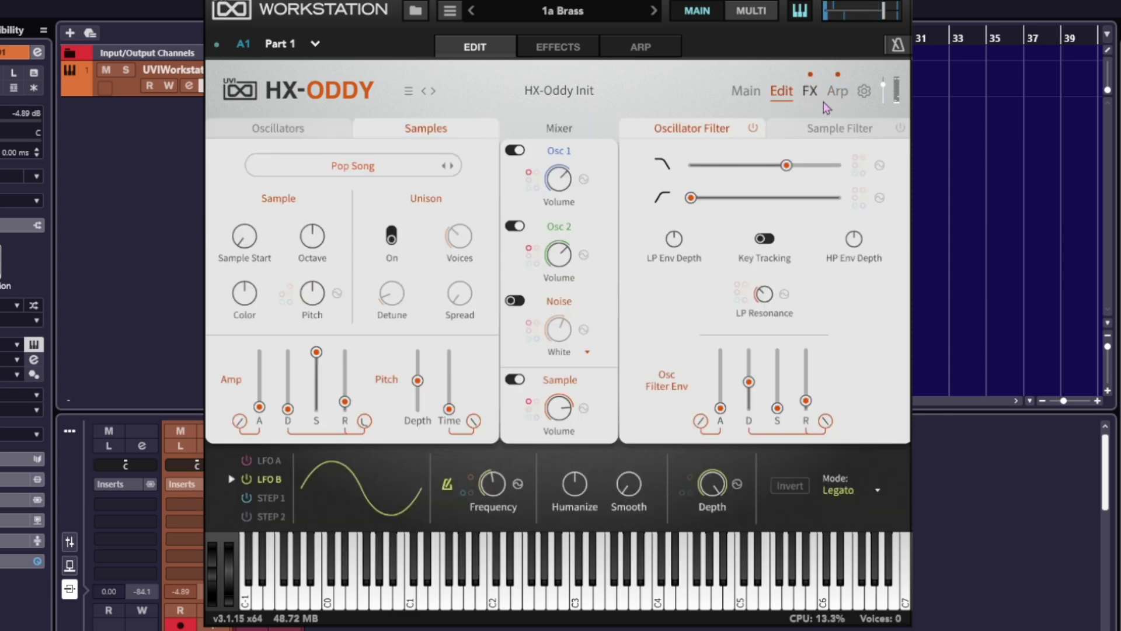
left_click(295, 133)
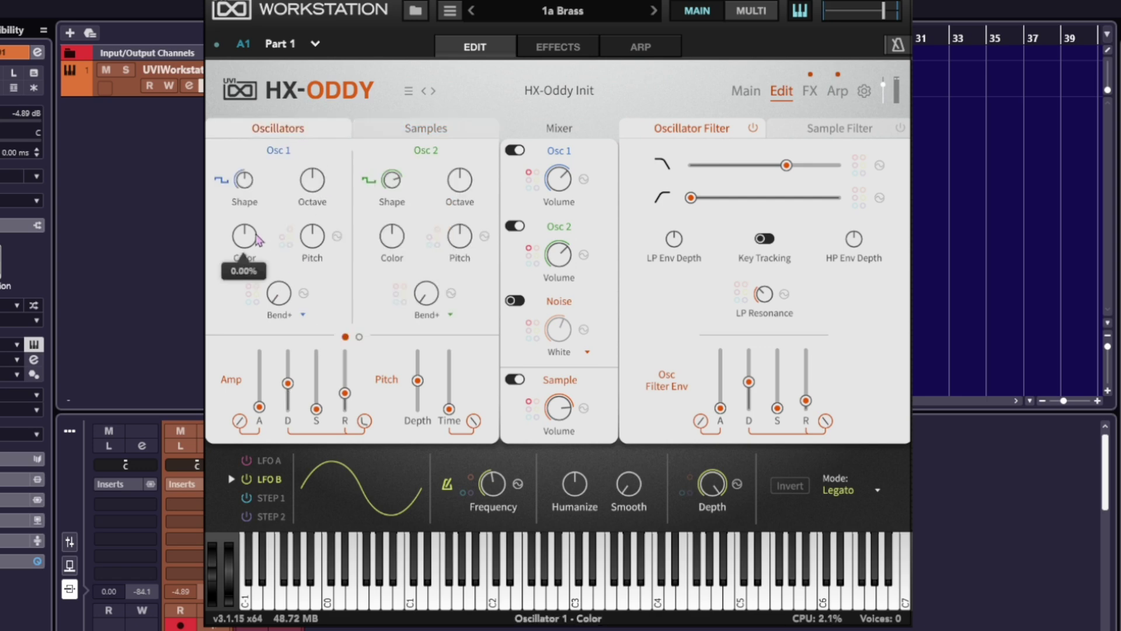
left_click(412, 131)
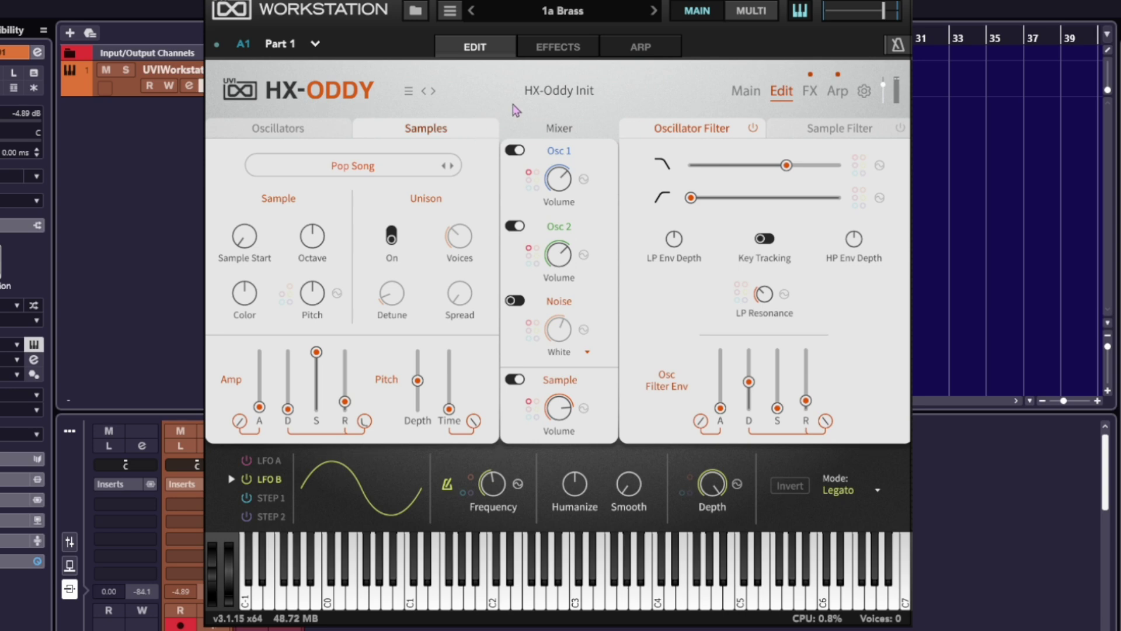
Step: Load the Patch Book preset 1a Brass and advance through 1b Clarinet to 2 Sweet Strings
left_click(570, 97)
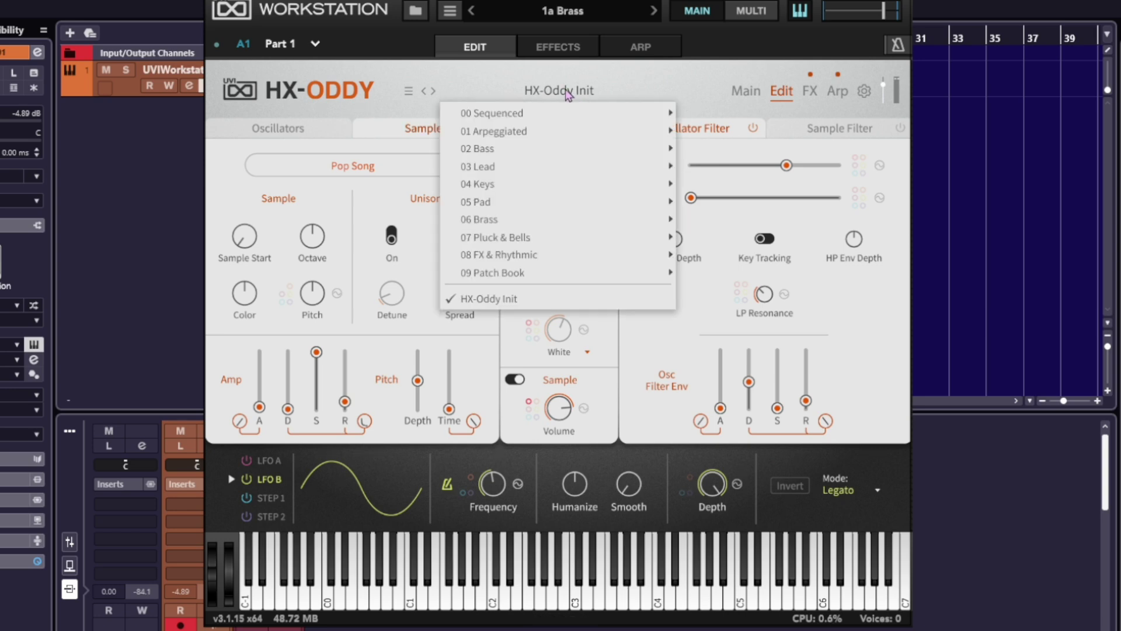
mouse_move(504, 275)
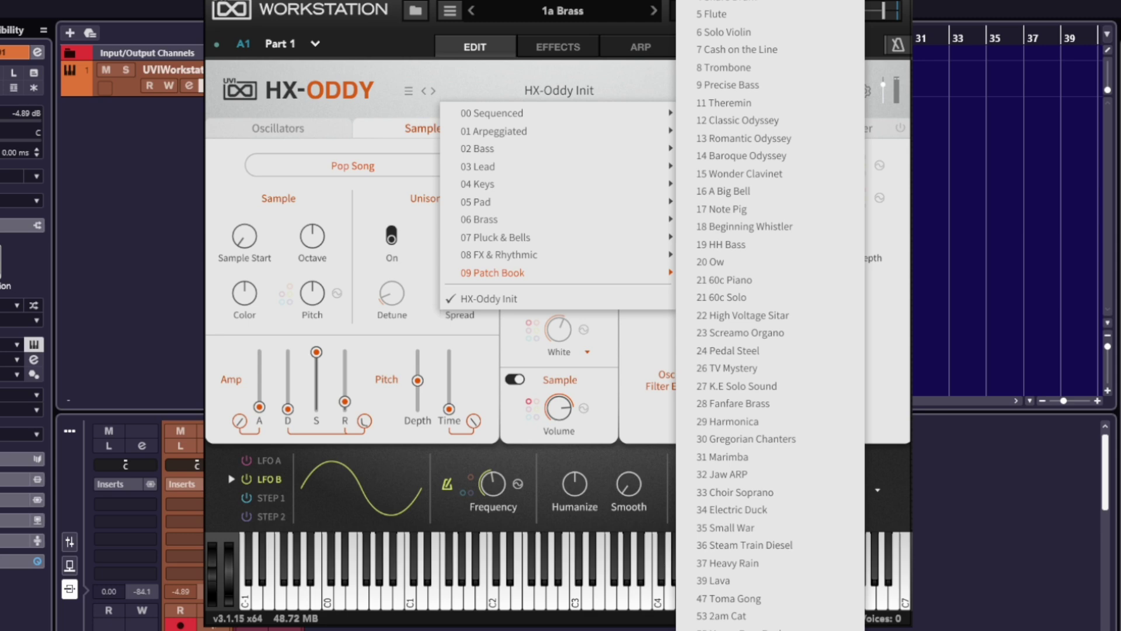
left_click(724, 1)
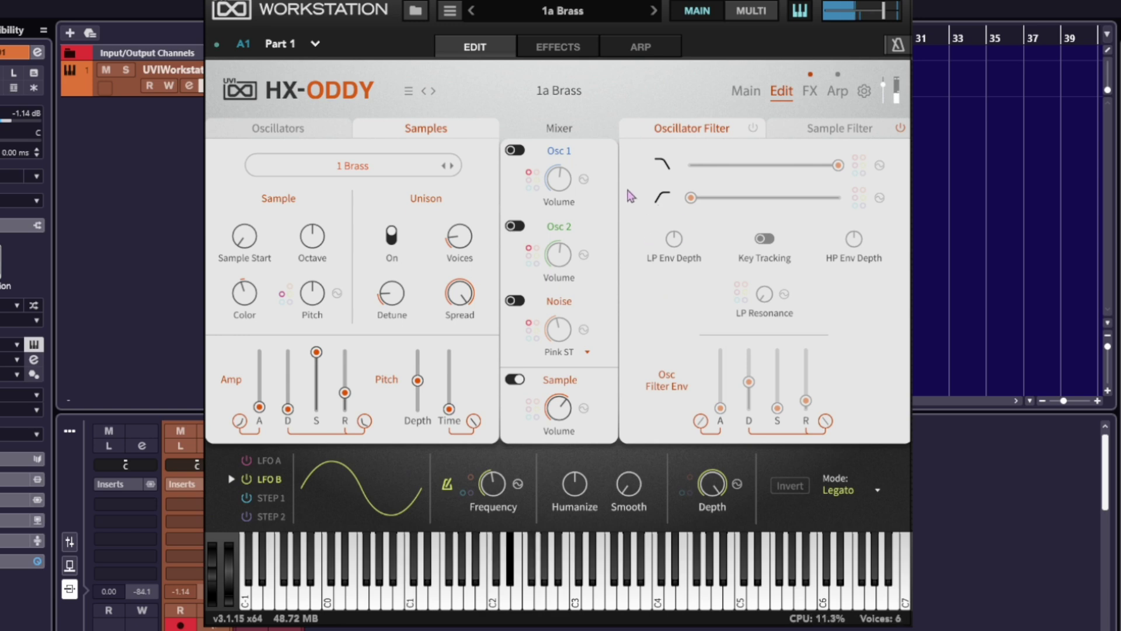
left_click(433, 91)
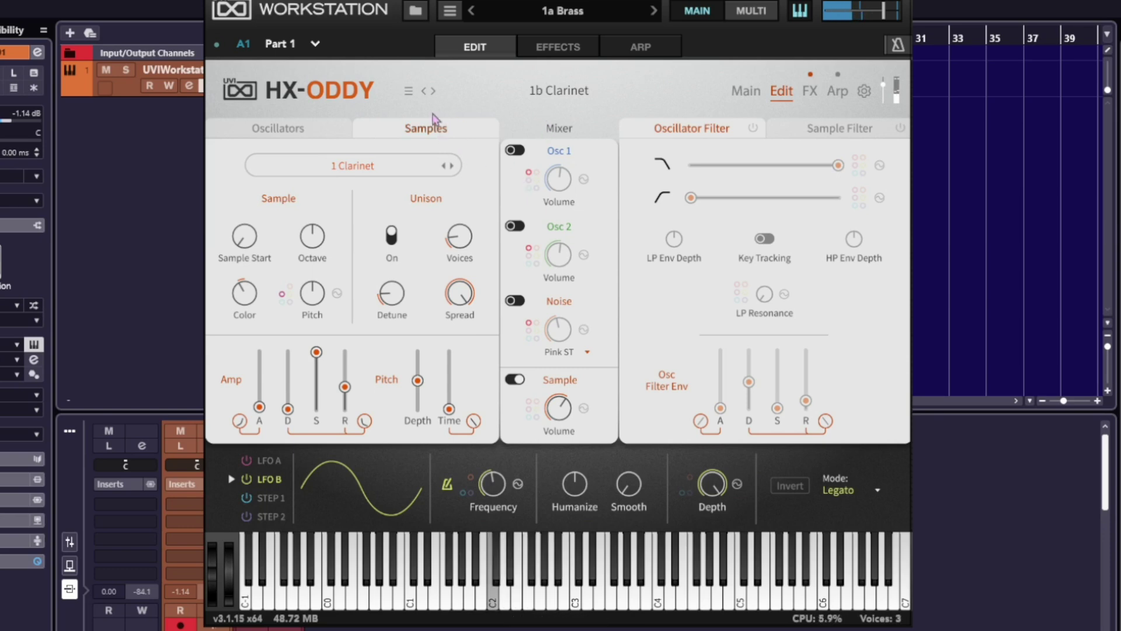
left_click(434, 91)
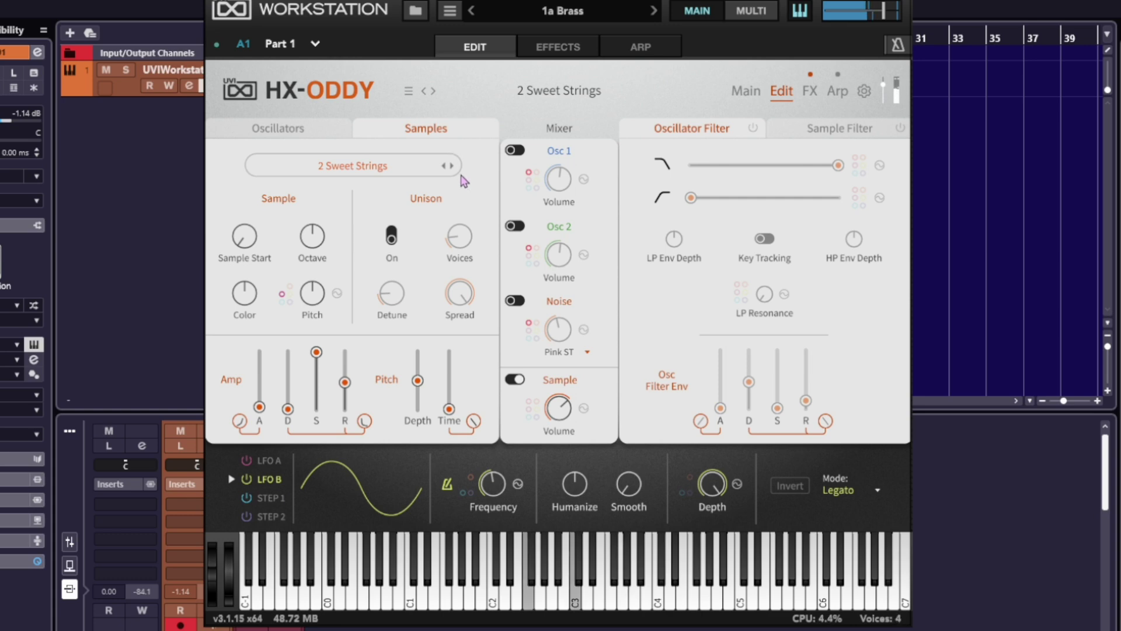
Step: Show the oscillator settings and advance through the 3 English Horn Duo preset to 4 Snare Drum
left_click(270, 126)
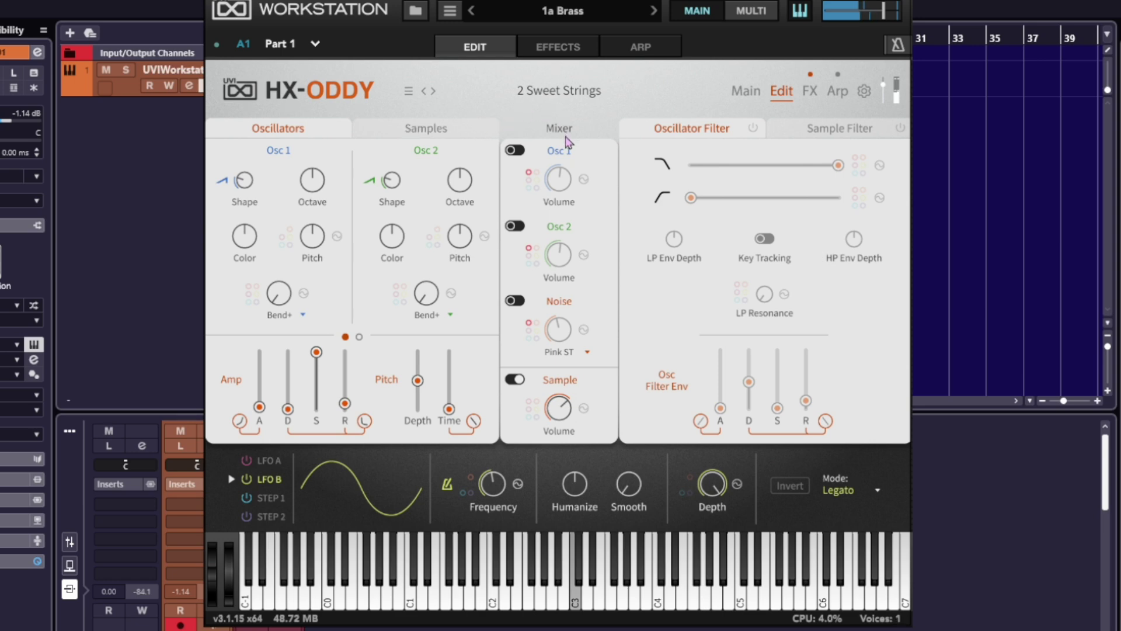
scroll(521, 98, "down", 1)
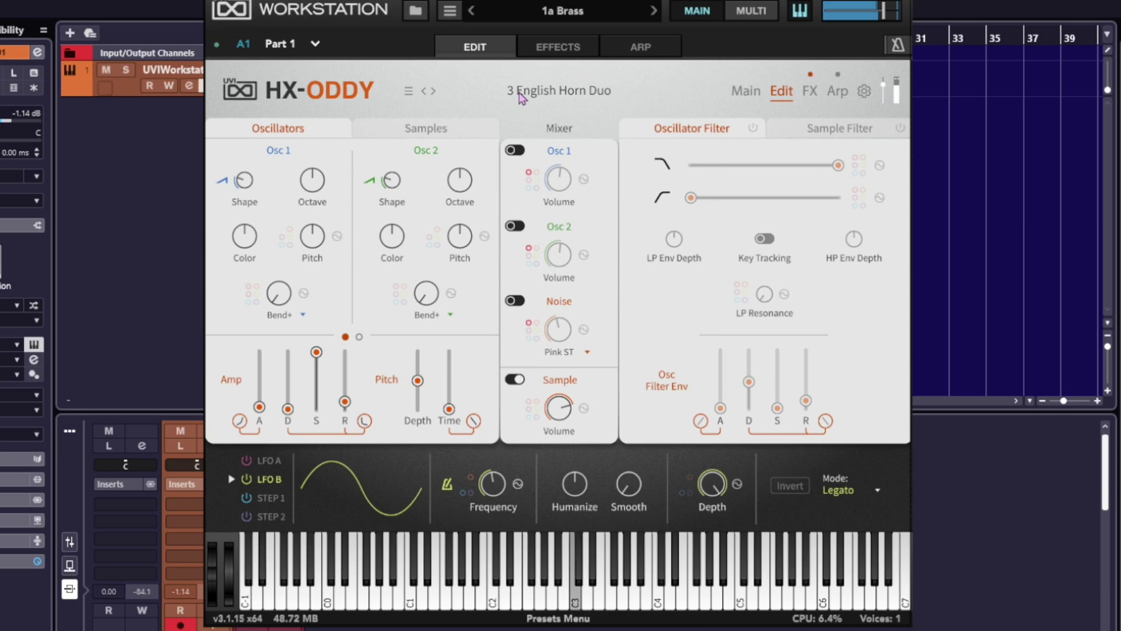
left_click(433, 91)
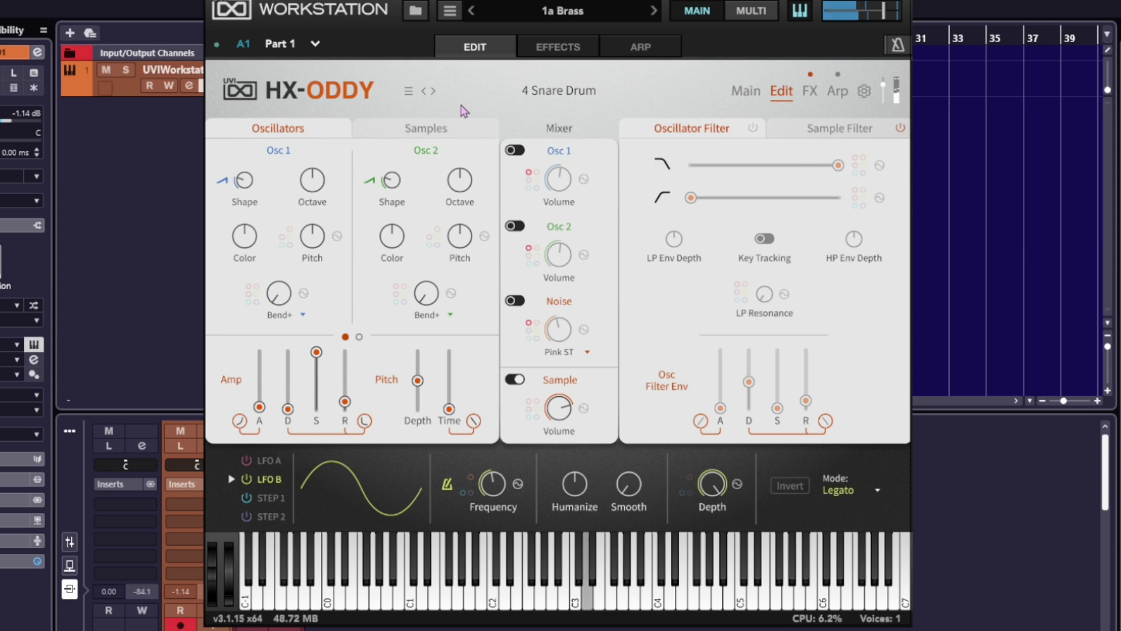
Step: Try a higher pitch envelope depth and time with Osc 2 enabled on the snare patch, and load the 5 Flute preset
left_click_drag(449, 409, 449, 373)
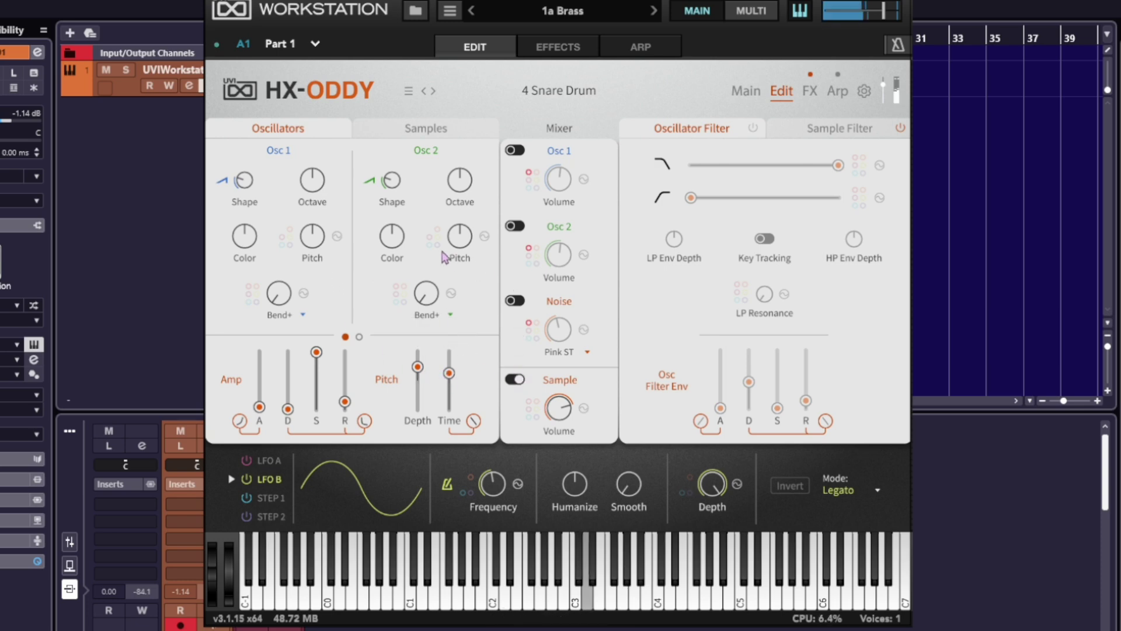
left_click(515, 226)
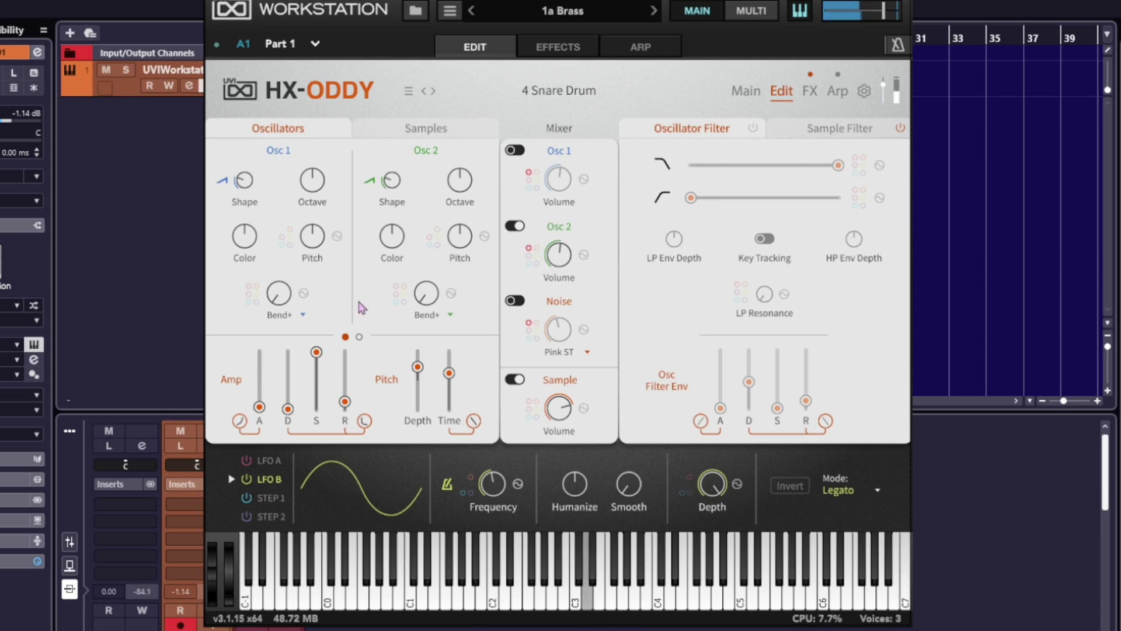
left_click(433, 90)
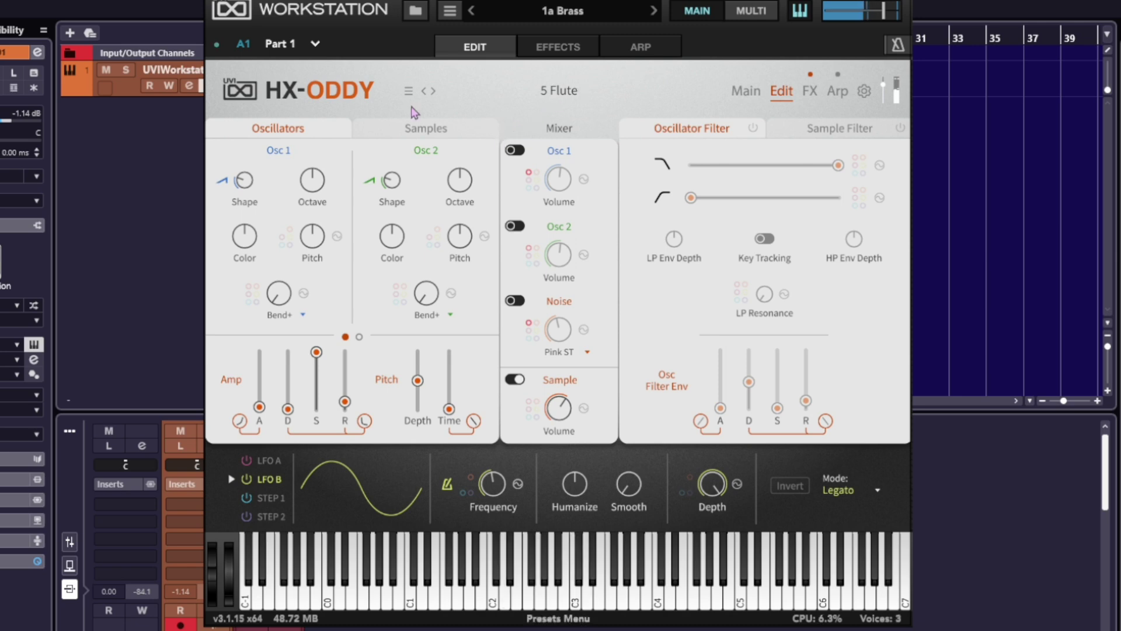
Step: Audition the Patch Book presets 6 Solo Violin, 7 Cash on the Line, 8 Trombone and 9 Precise Bass in order
left_click(434, 91)
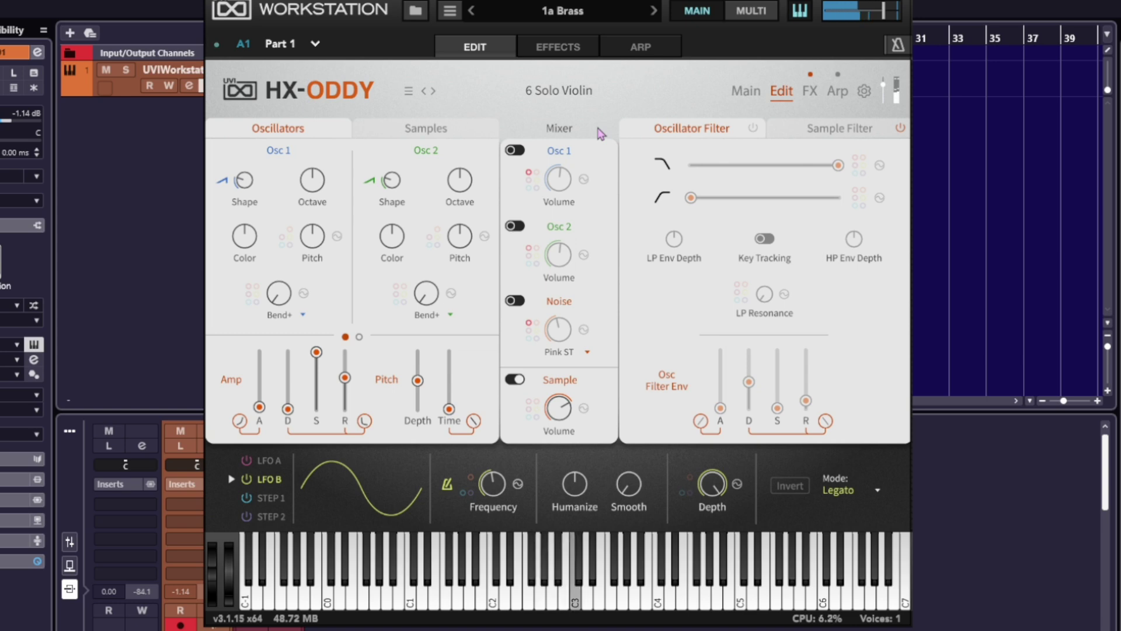
left_click(433, 92)
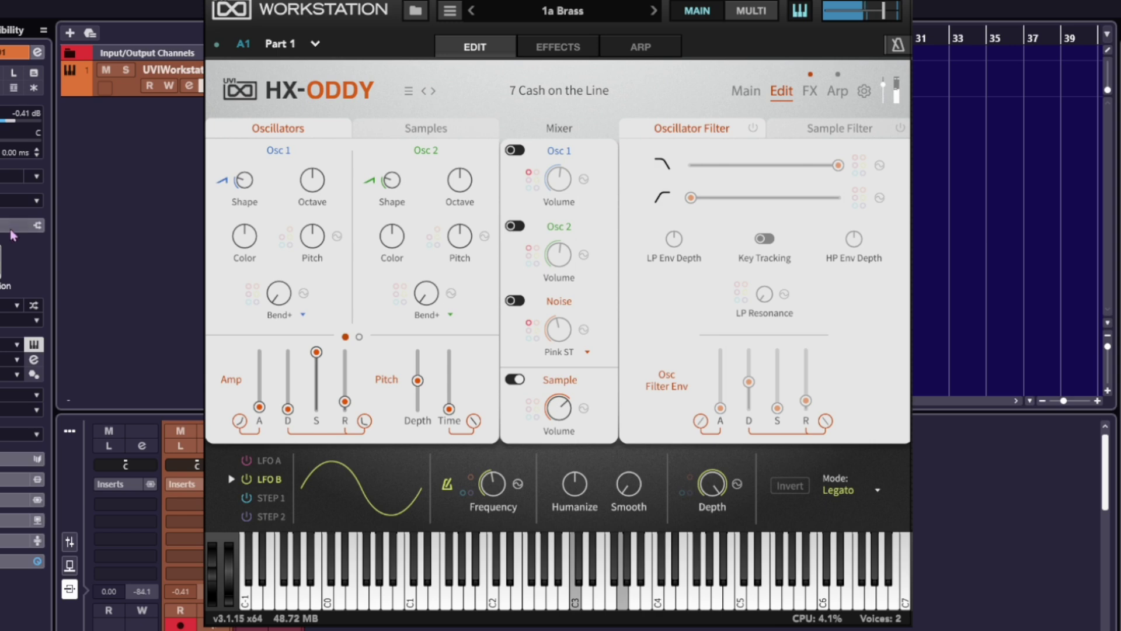
left_click(433, 91)
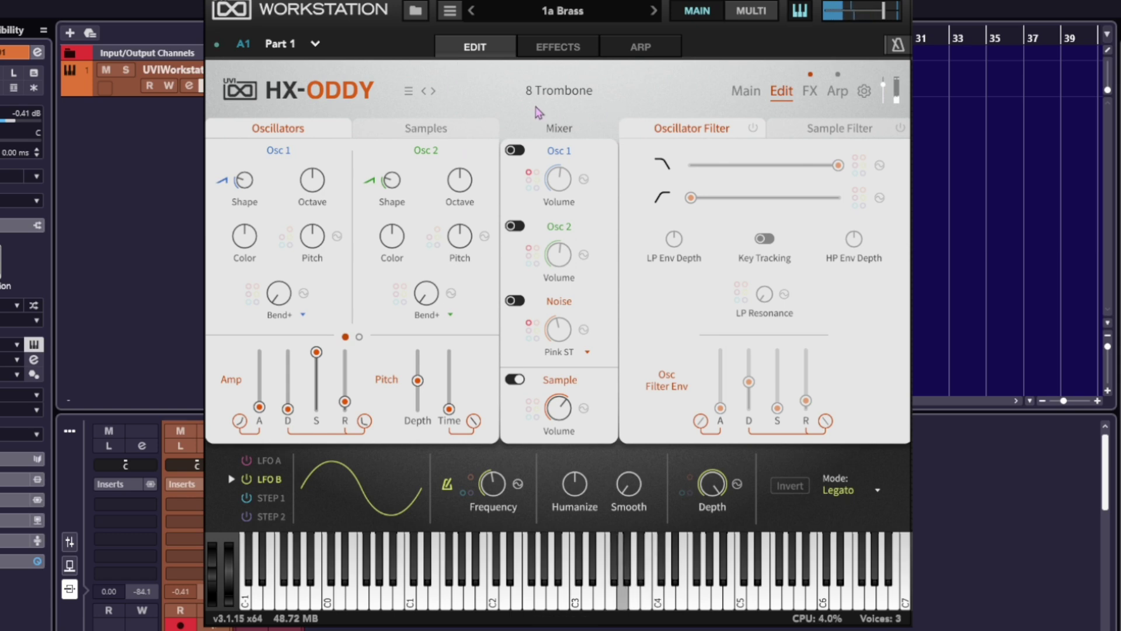
left_click(433, 92)
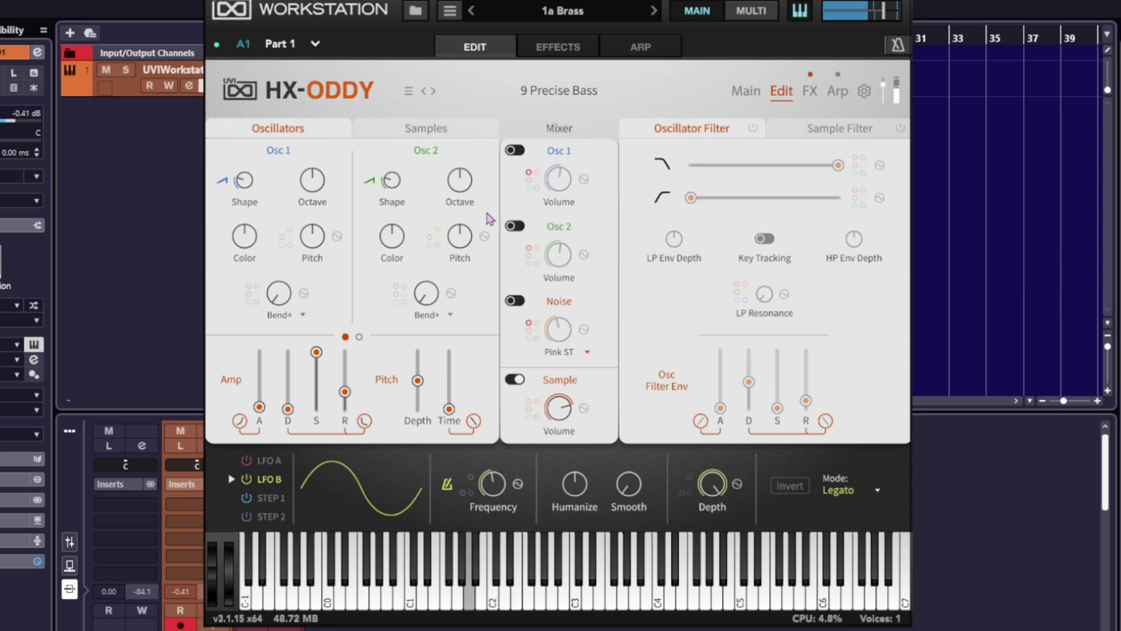
Step: Enable the arpeggiator on the bass patch, draw varied step velocities, and extend the pattern to 16 steps
left_click(834, 86)
left_click(838, 75)
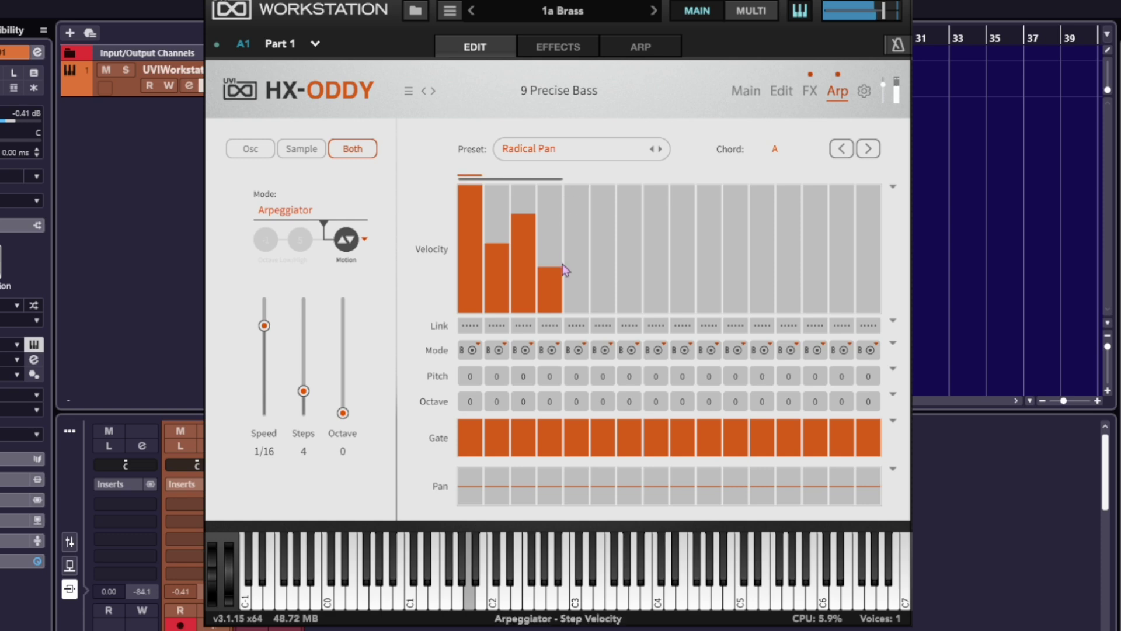
left_click_drag(557, 275, 615, 233)
left_click_drag(712, 223, 847, 251)
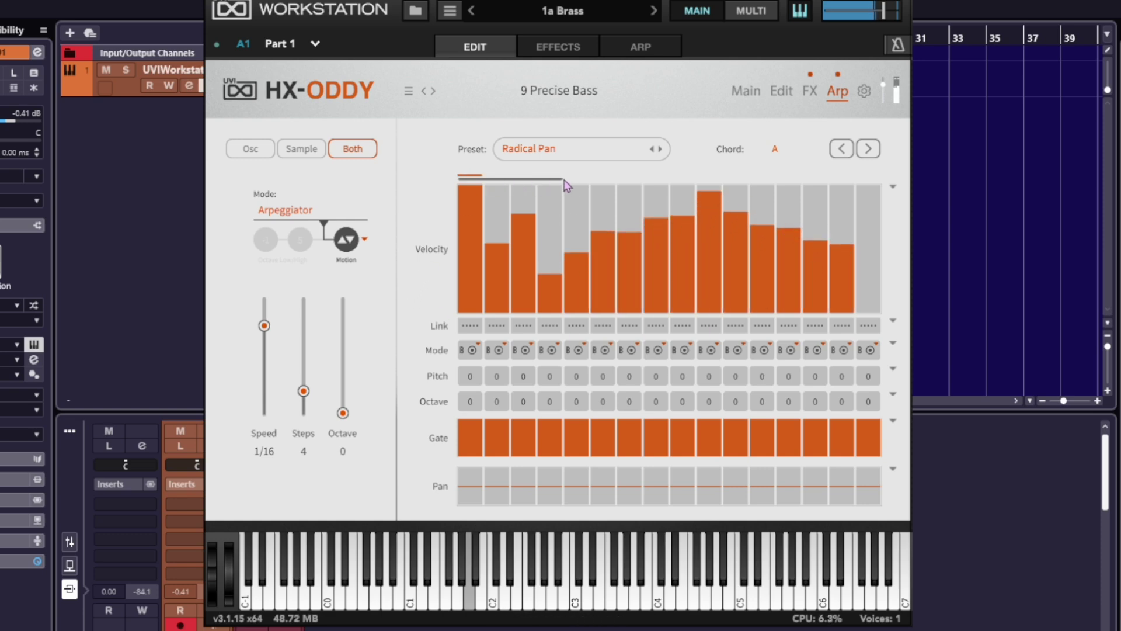
left_click_drag(565, 186, 874, 187)
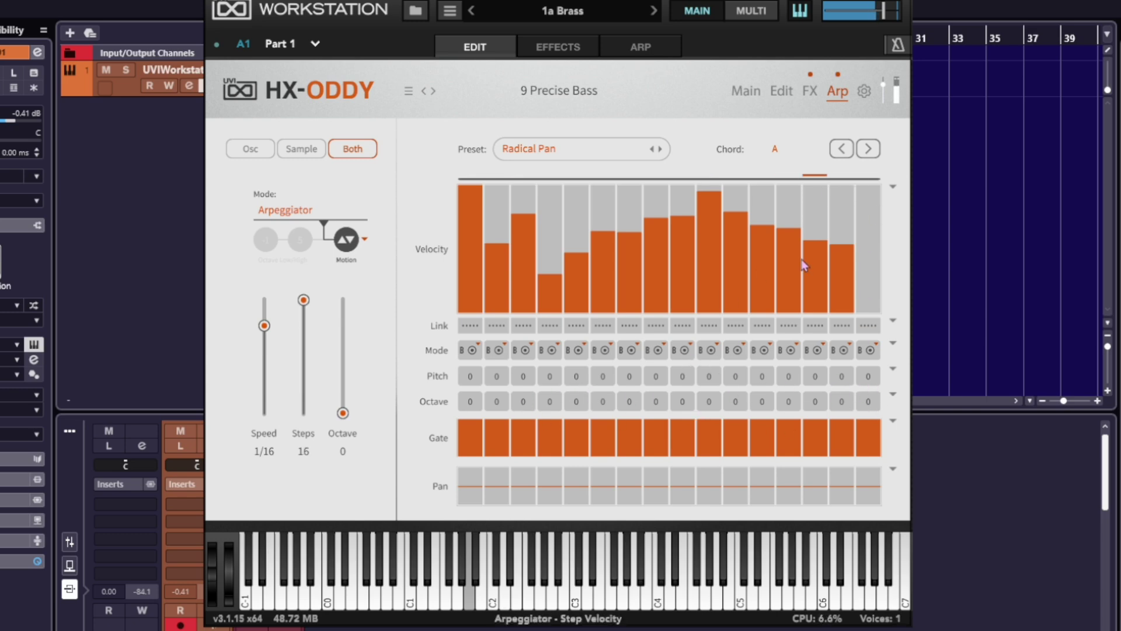
Step: Bring the velocities of arpeggiator steps 5, 7 and 11 down to about zero and set the octave range to 1
left_click_drag(726, 238, 733, 313)
mouse_move(632, 275)
left_mouse_down()
mouse_move(633, 313)
mouse_move(600, 319)
mouse_move(636, 316)
left_mouse_up()
left_click(577, 283)
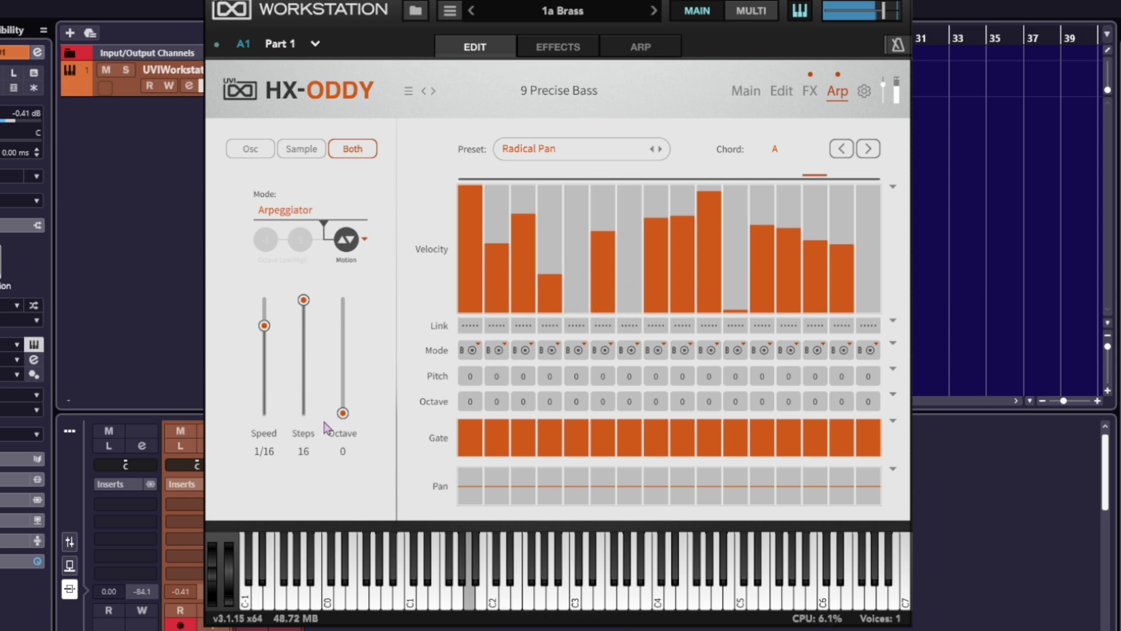
mouse_move(344, 414)
left_mouse_down()
mouse_move(344, 392)
mouse_move(349, 401)
left_mouse_up()
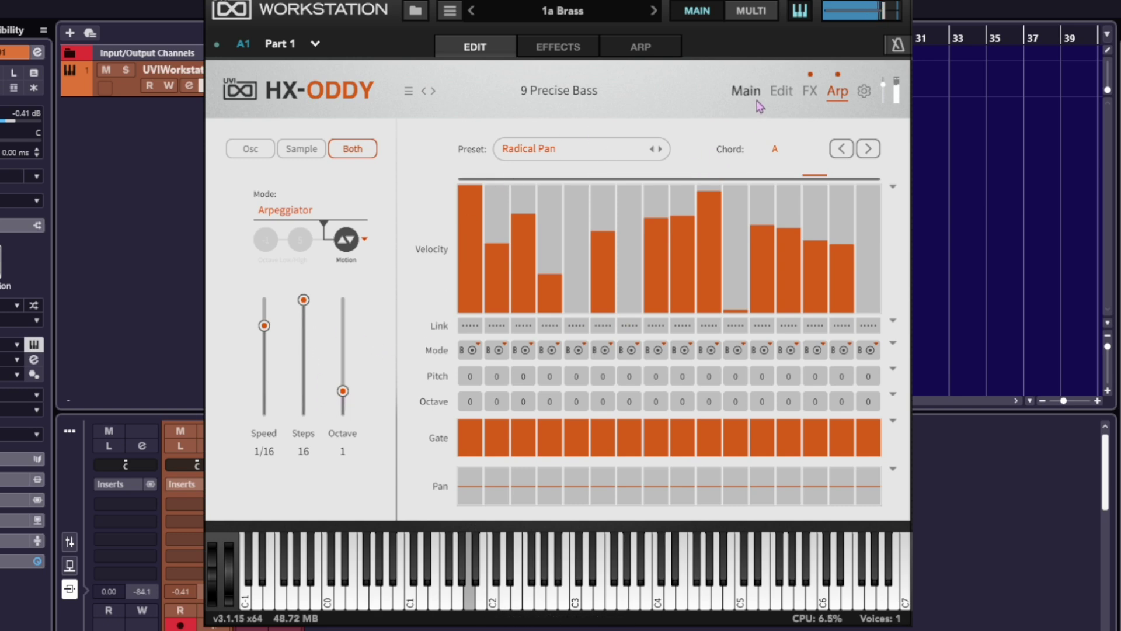
Step: Enable the Sample Filter, open its low-pass cutoff to about midway, raise the high-pass cutoff slightly, and increase the low-pass resonance
left_click(782, 93)
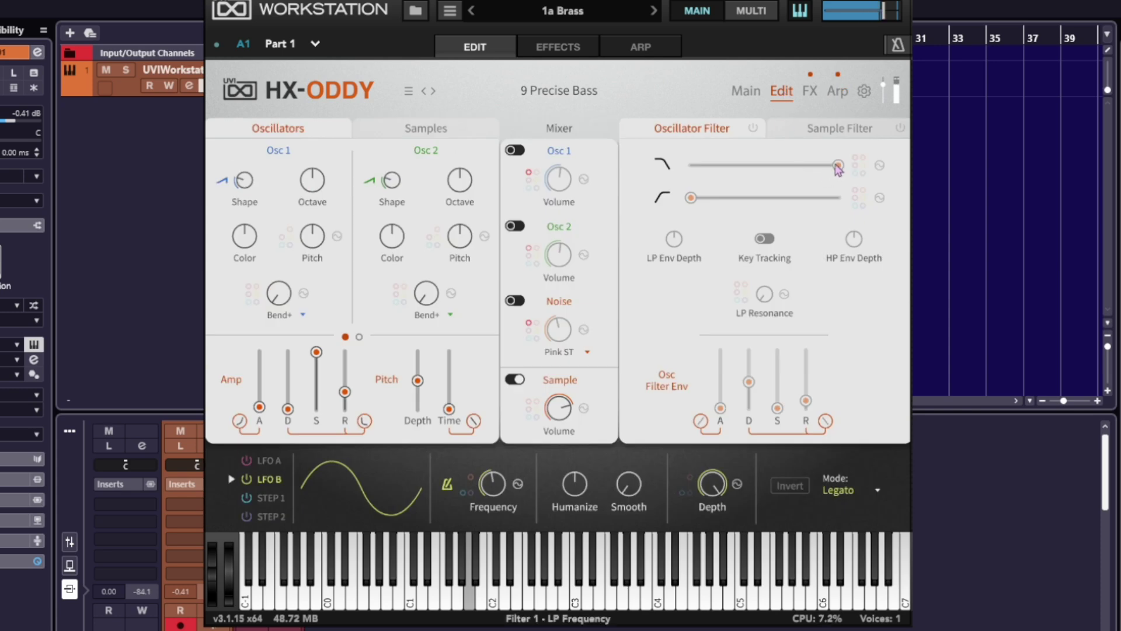
left_click(430, 132)
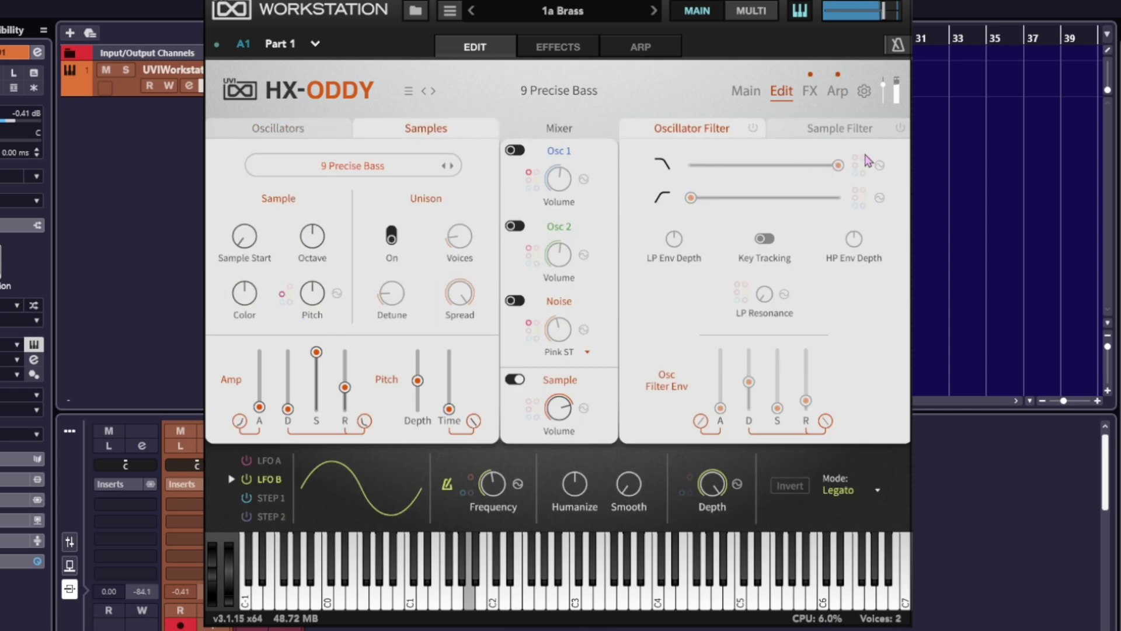
left_click(900, 129)
left_click(844, 128)
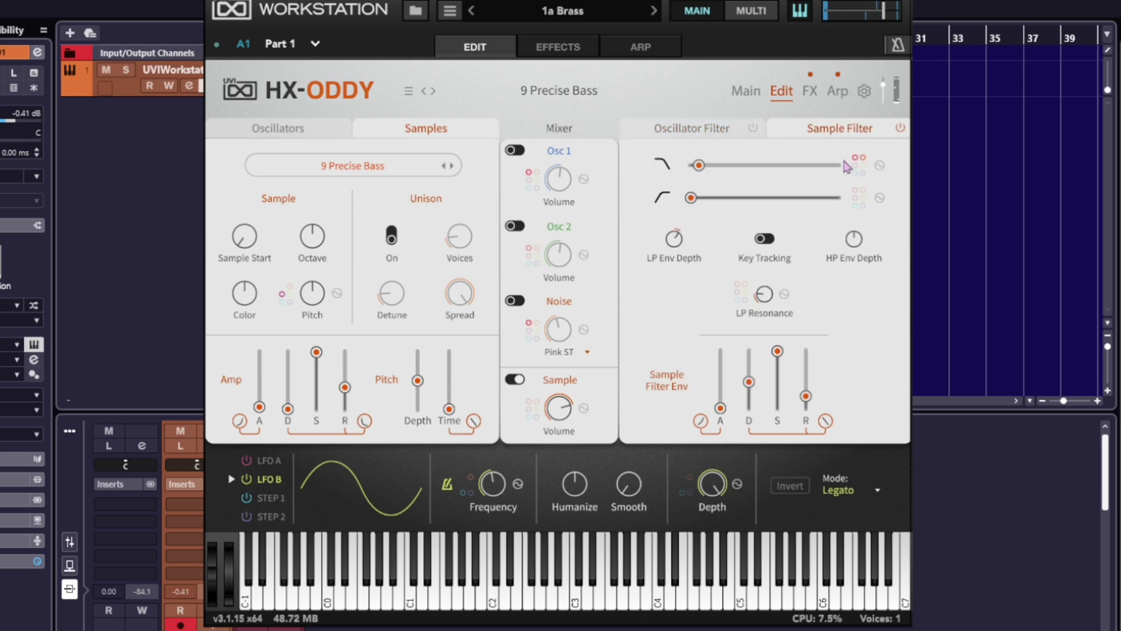
left_click_drag(699, 165, 774, 177)
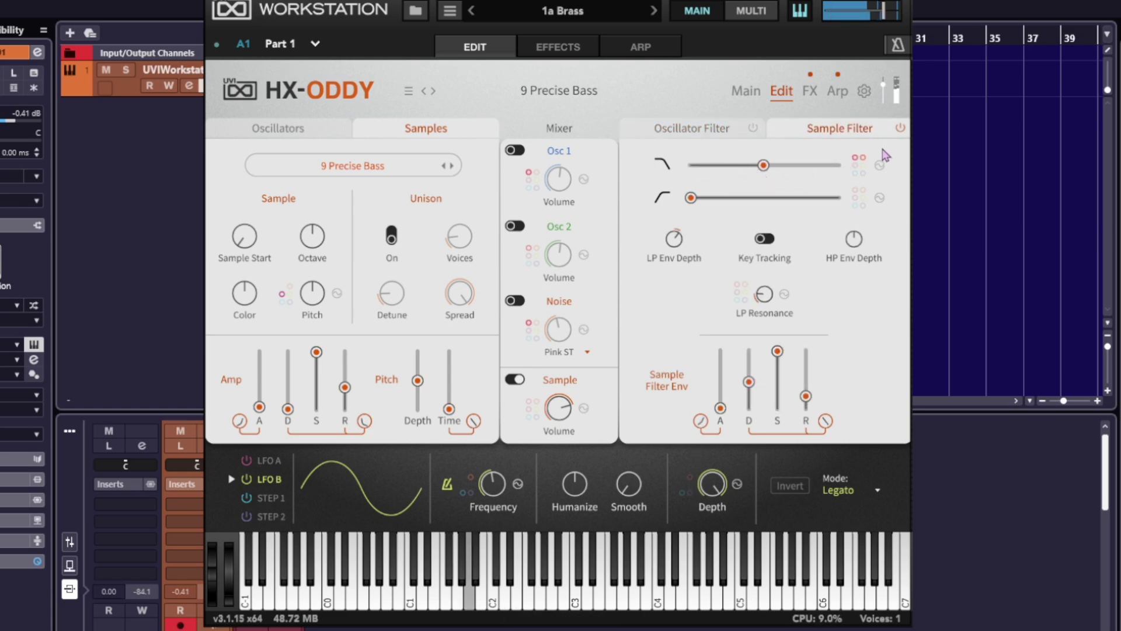
mouse_move(718, 207)
mouse_move(694, 199)
left_mouse_down()
mouse_move(761, 201)
mouse_move(710, 201)
left_mouse_up()
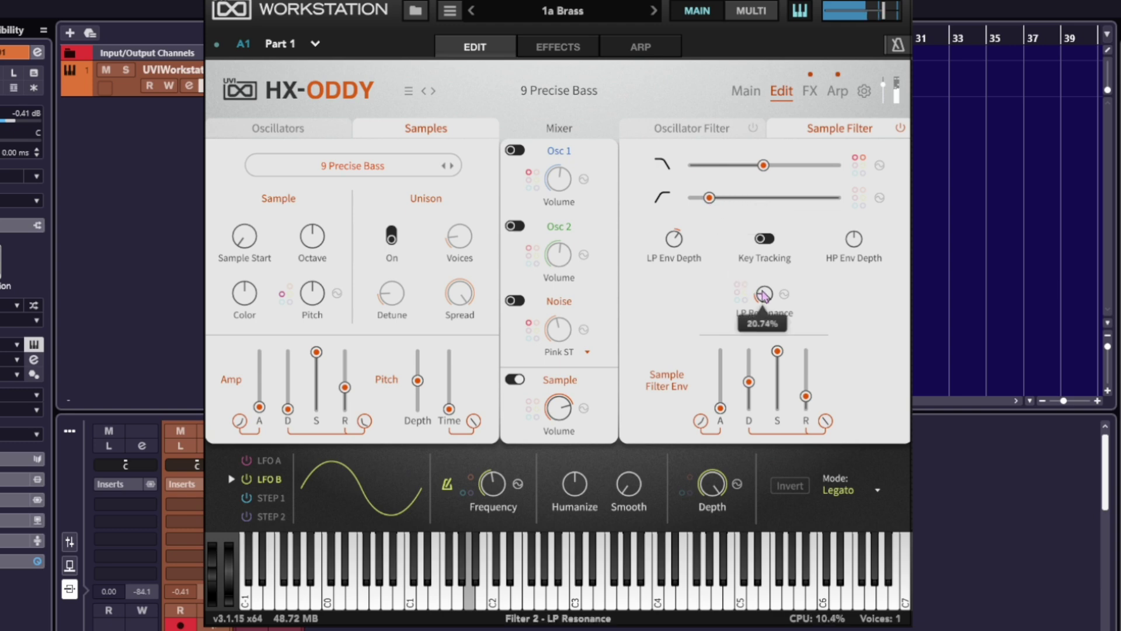
left_click_drag(764, 295, 765, 252)
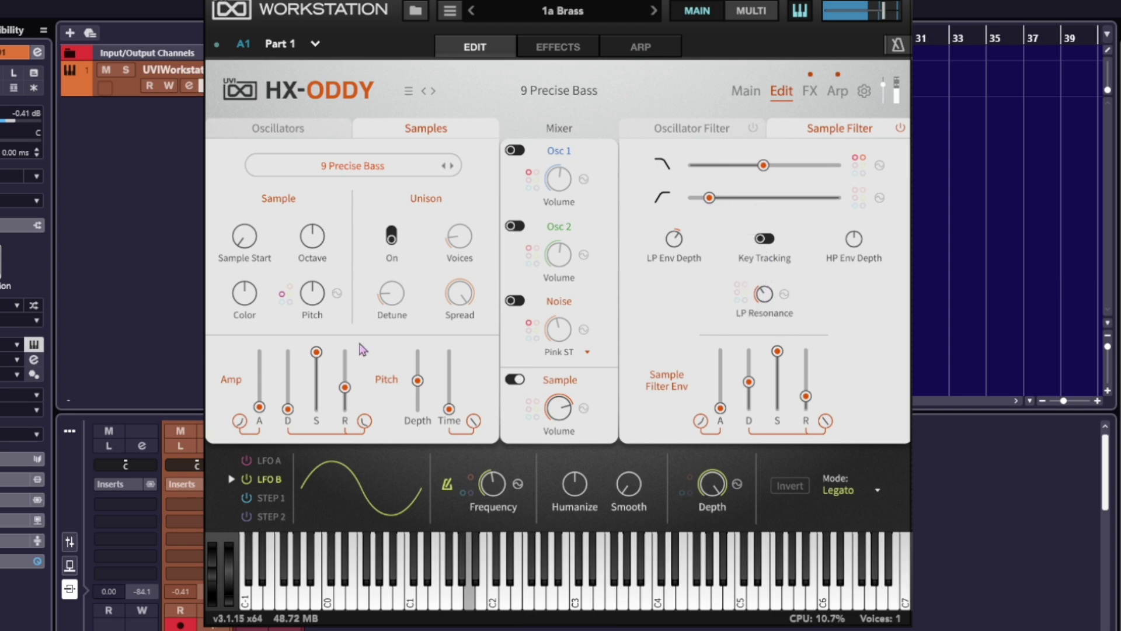
Step: Set the sample's amp decay to about 763 ms with lower sustain and release, adjust the pitch envelope slightly, and turn on Unison
left_click_drag(316, 352, 288, 390)
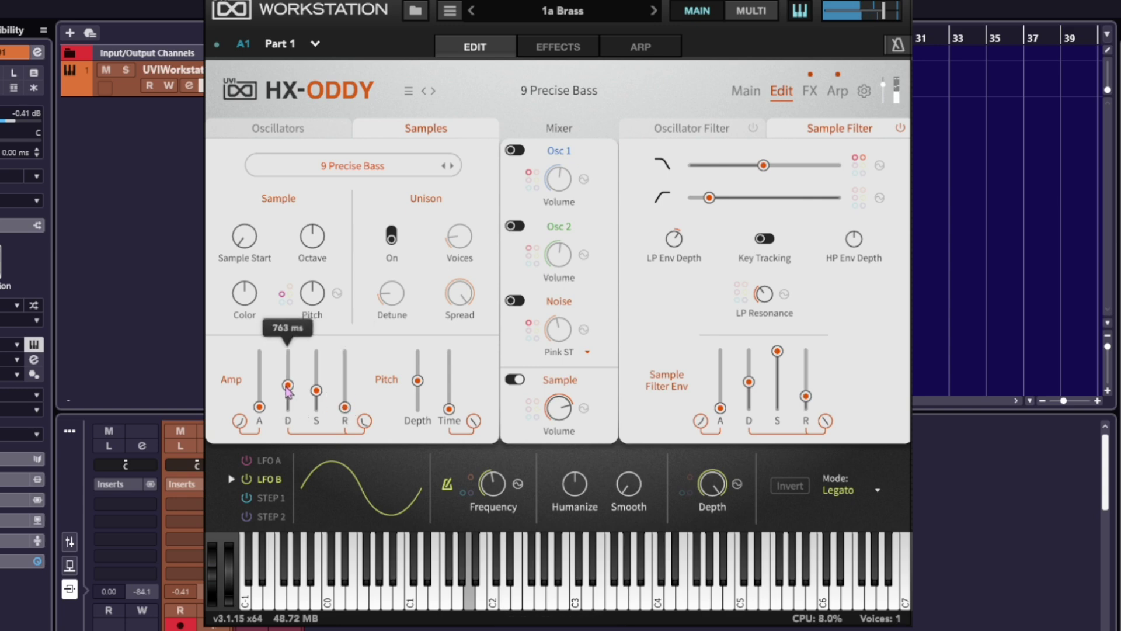
left_click_drag(417, 384, 451, 413)
left_click_drag(417, 375, 419, 387)
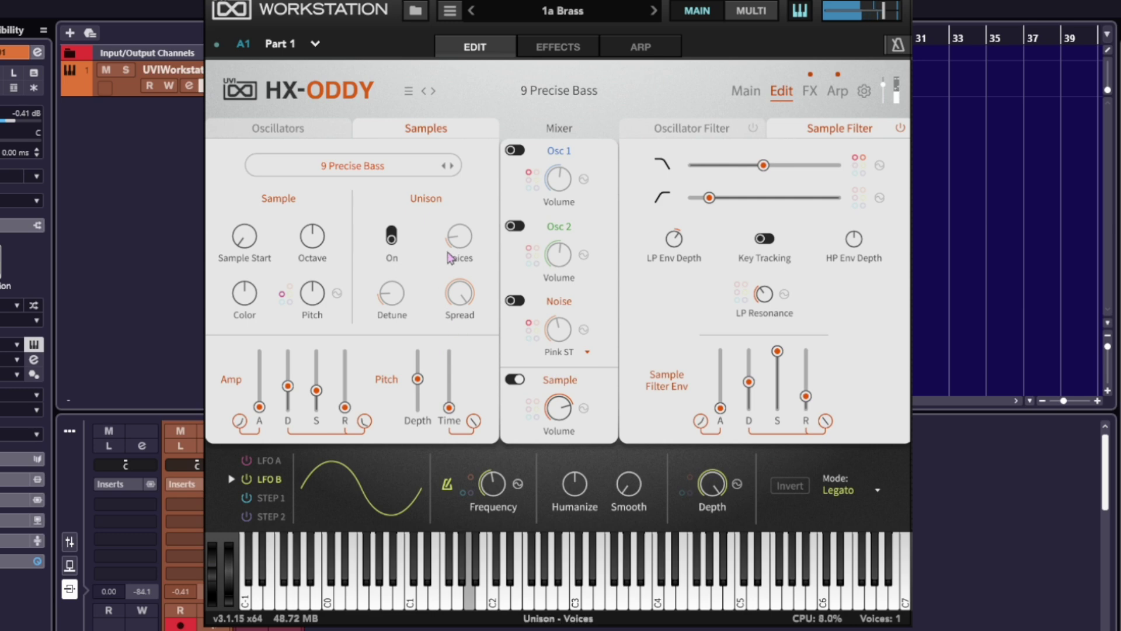
left_click(392, 236)
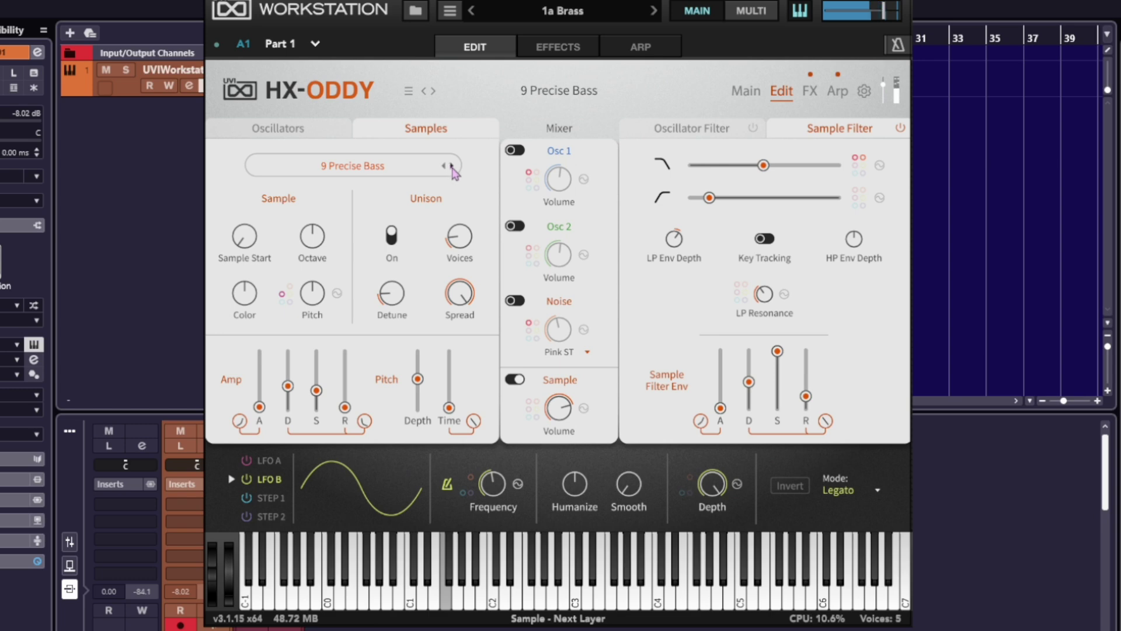
Step: Load the 11 Theremin preset and raise the mix and feedback of its delay effect
left_click(424, 91)
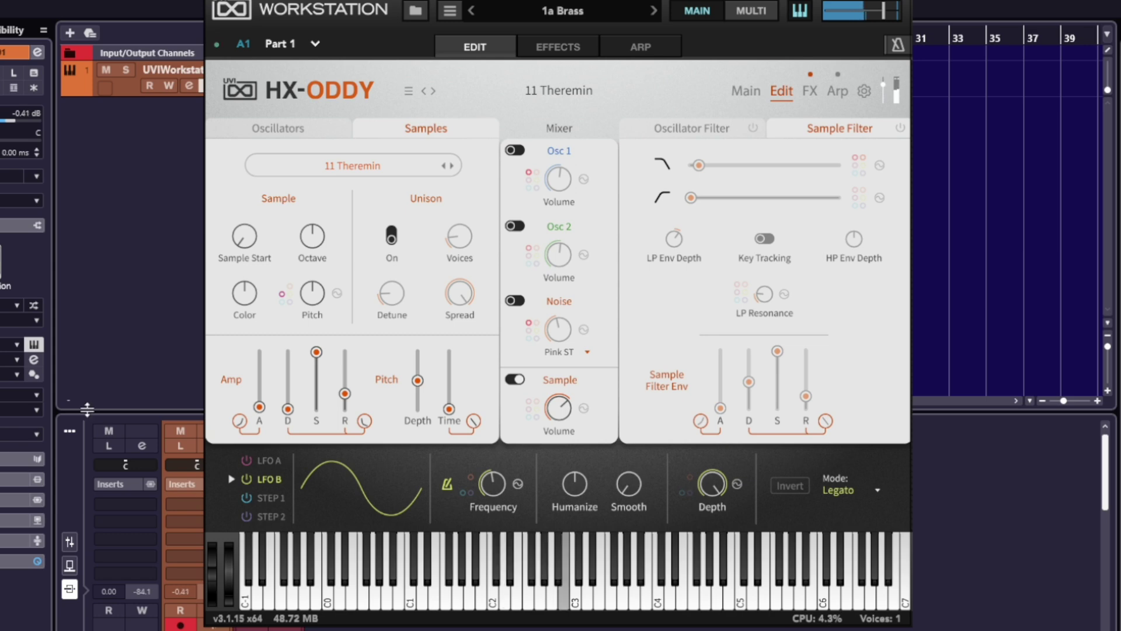
left_click(810, 93)
mouse_move(501, 170)
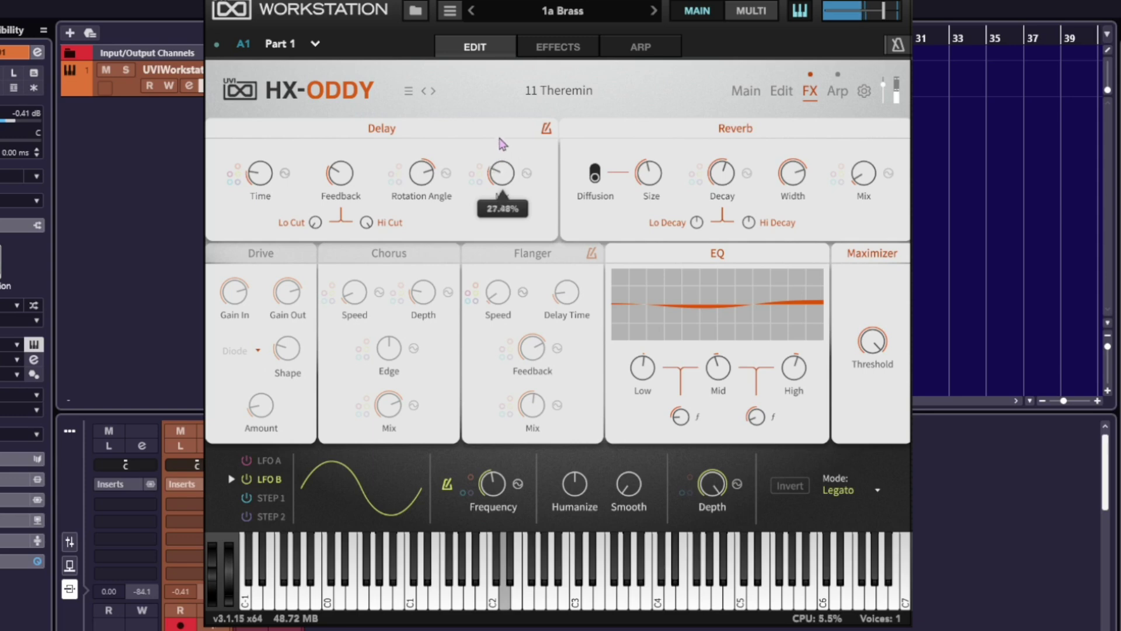
left_click_drag(502, 143, 504, 136)
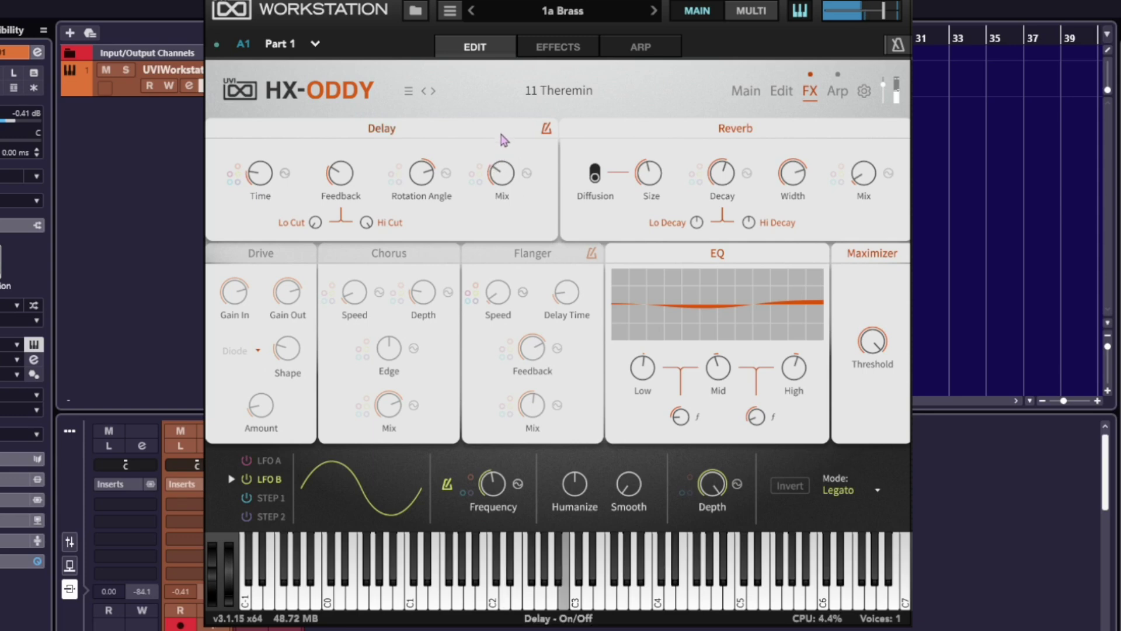
mouse_move(348, 177)
left_click_drag(349, 177, 352, 131)
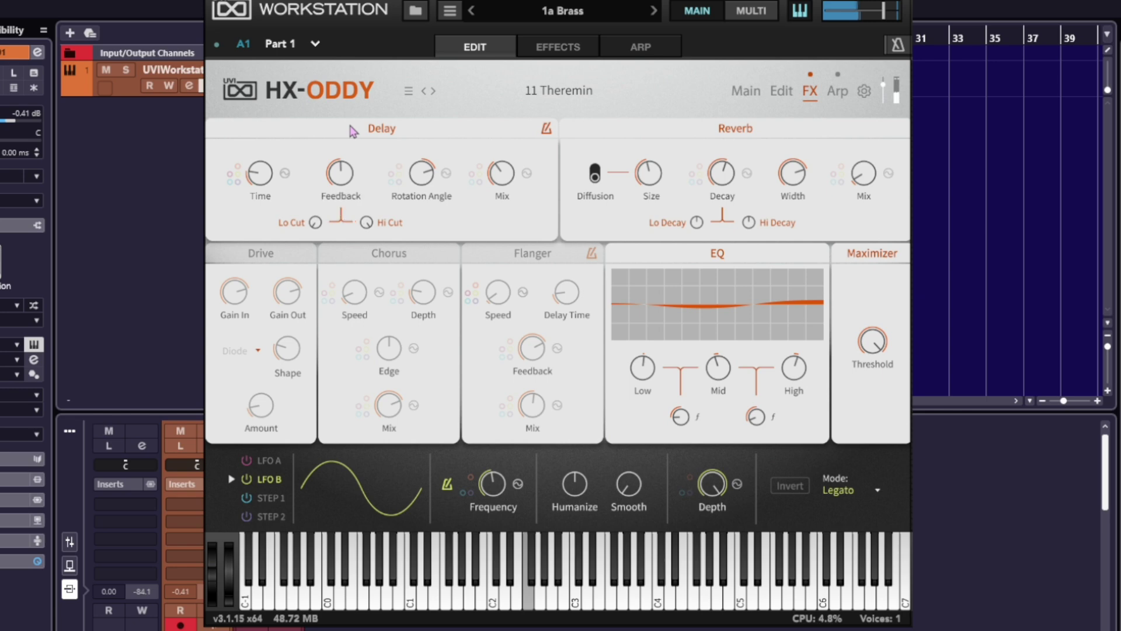
Step: Set the reverb size to 16 m and its decay to about 1.90
mouse_move(641, 164)
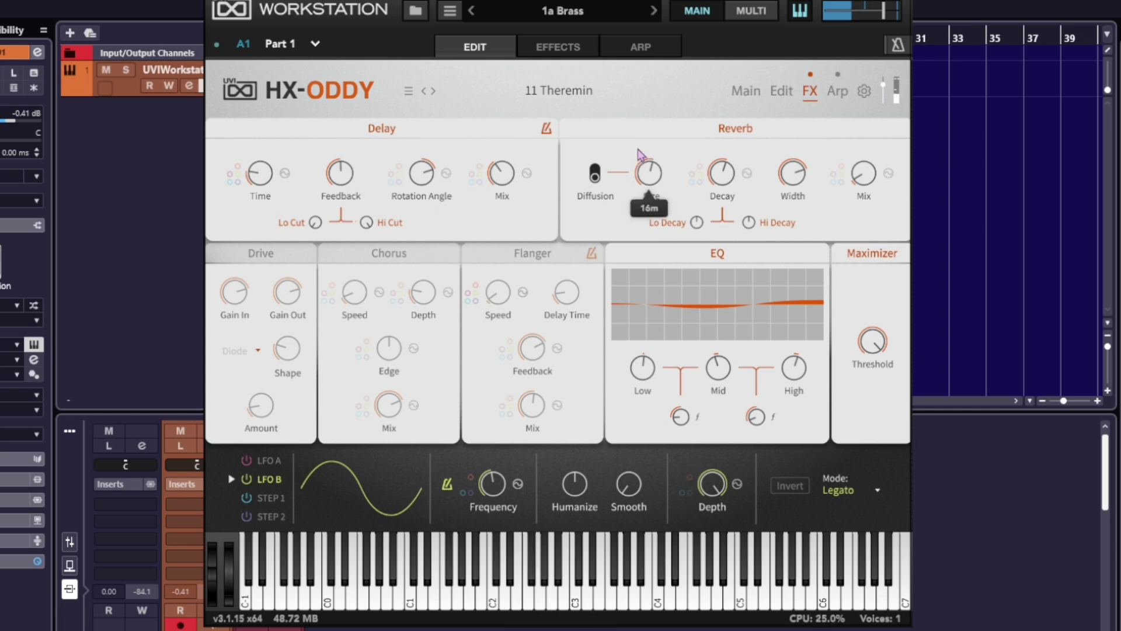
mouse_move(711, 175)
mouse_move(711, 175)
left_mouse_down()
mouse_move(711, 146)
mouse_move(710, 169)
left_mouse_up()
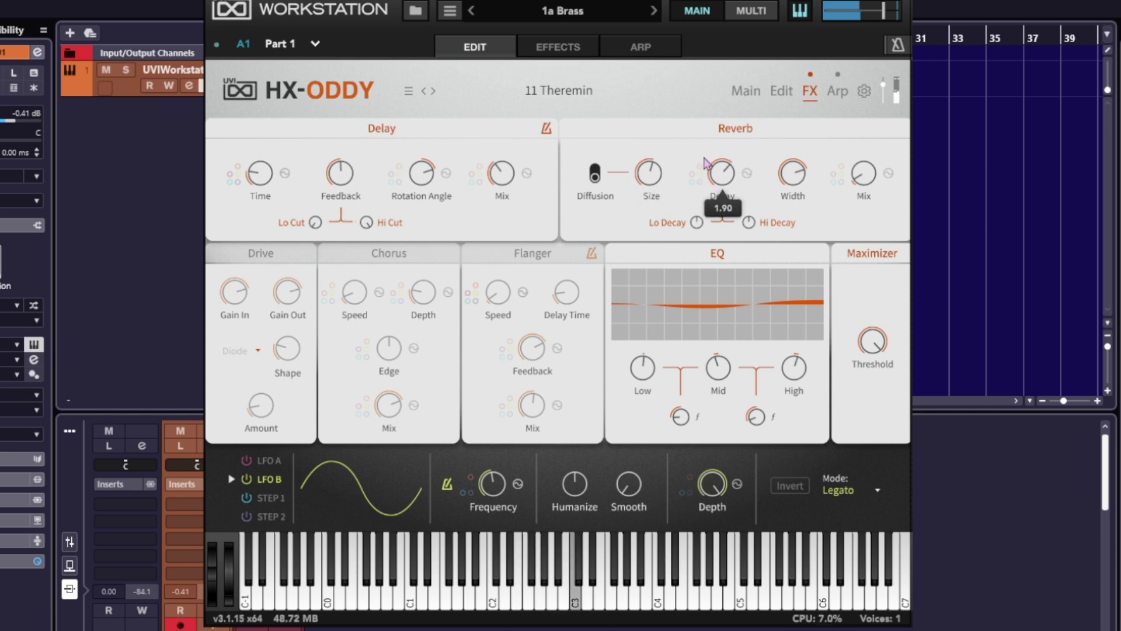
Step: Enable the chorus and raise its speed, with the depth at about 33 cents and the edge at nearly 100%
left_click(388, 252)
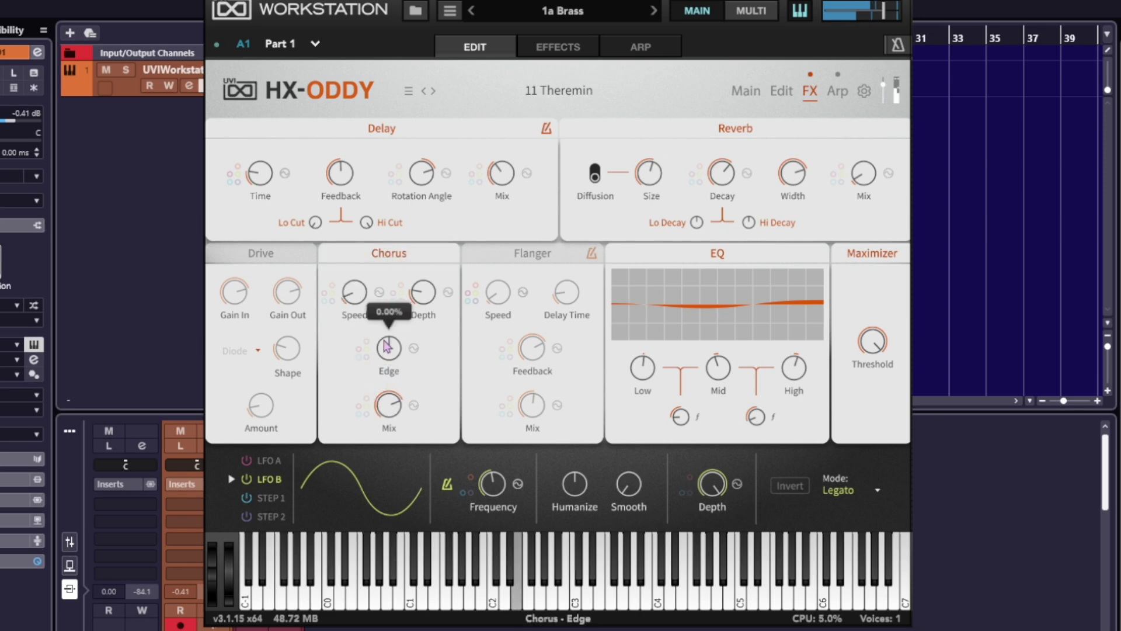
left_click_drag(416, 290, 419, 253)
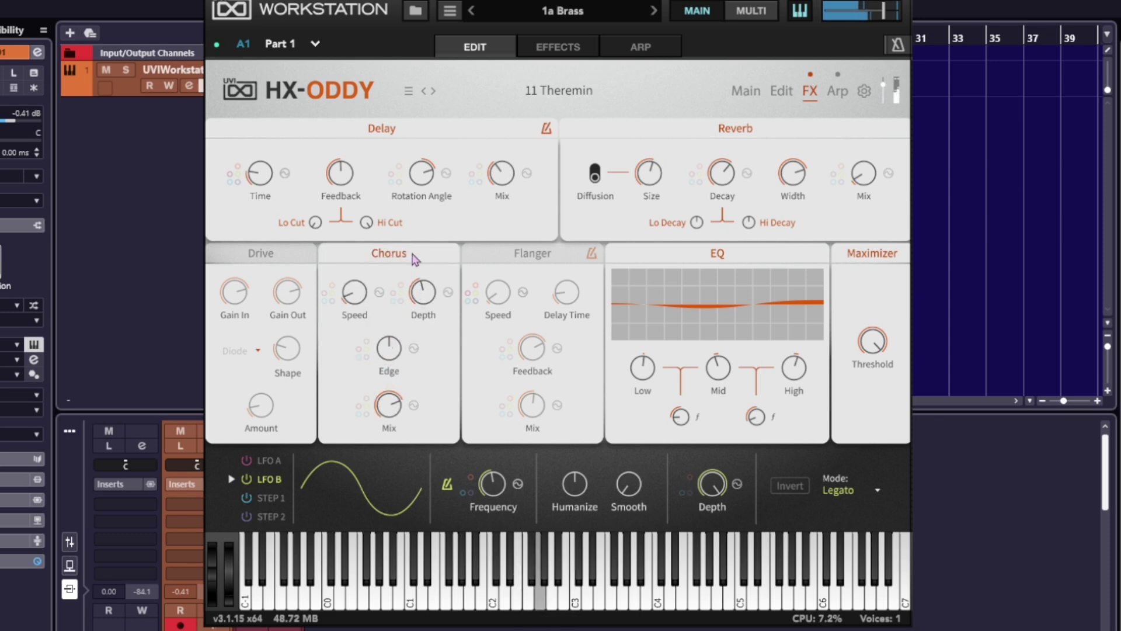
left_click_drag(390, 349, 395, 264)
left_click_drag(372, 300, 375, 256)
left_click_drag(417, 294, 433, 210)
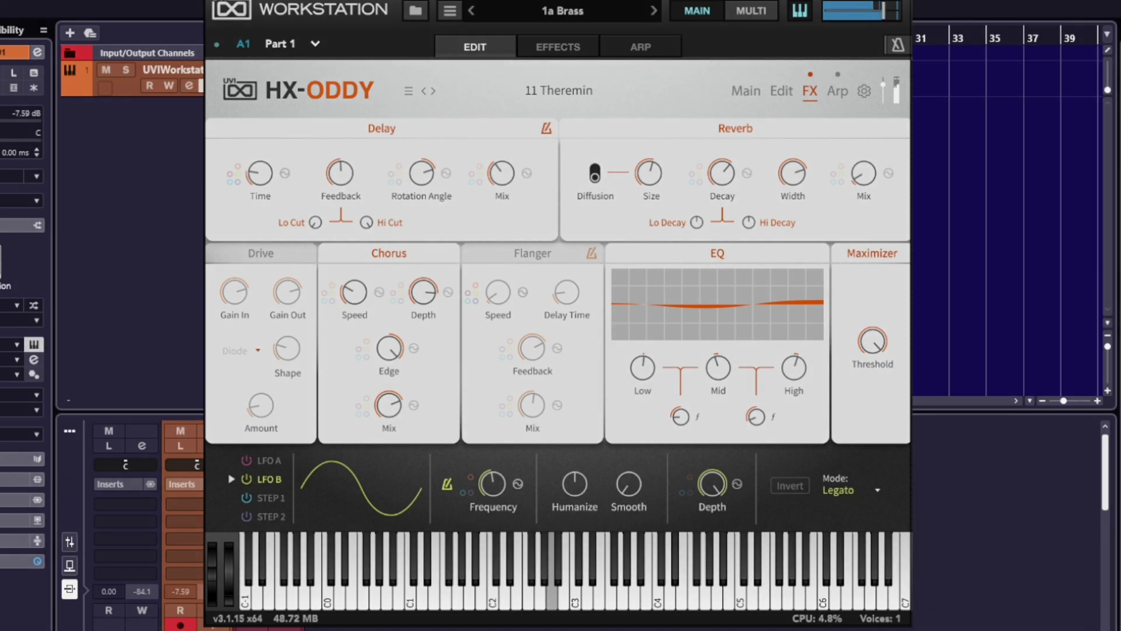
mouse_move(381, 351)
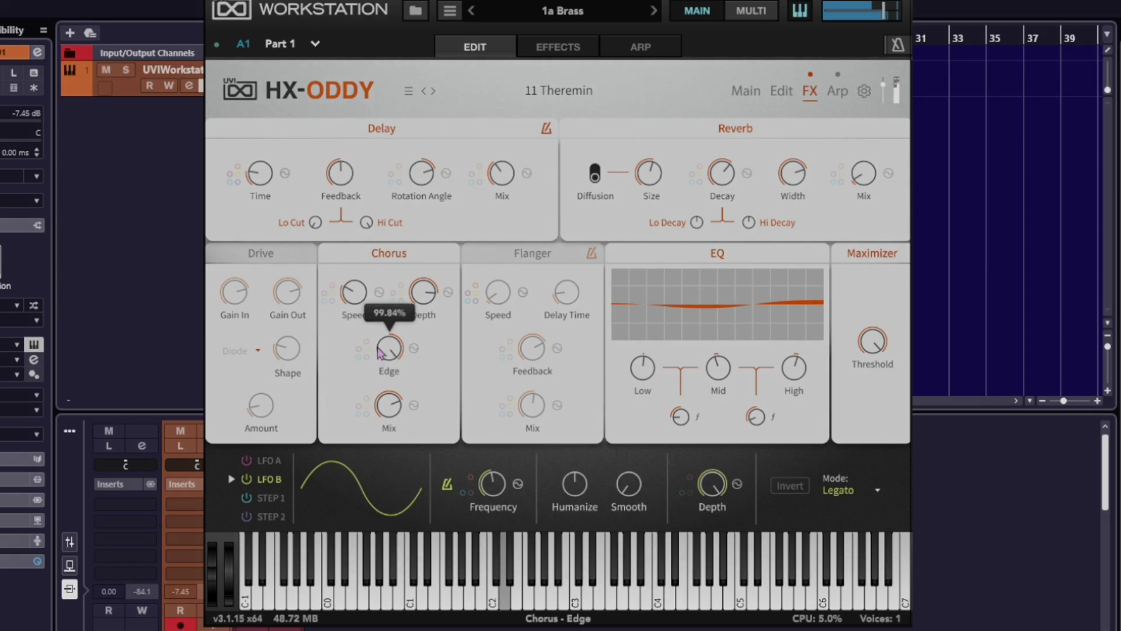
mouse_move(360, 304)
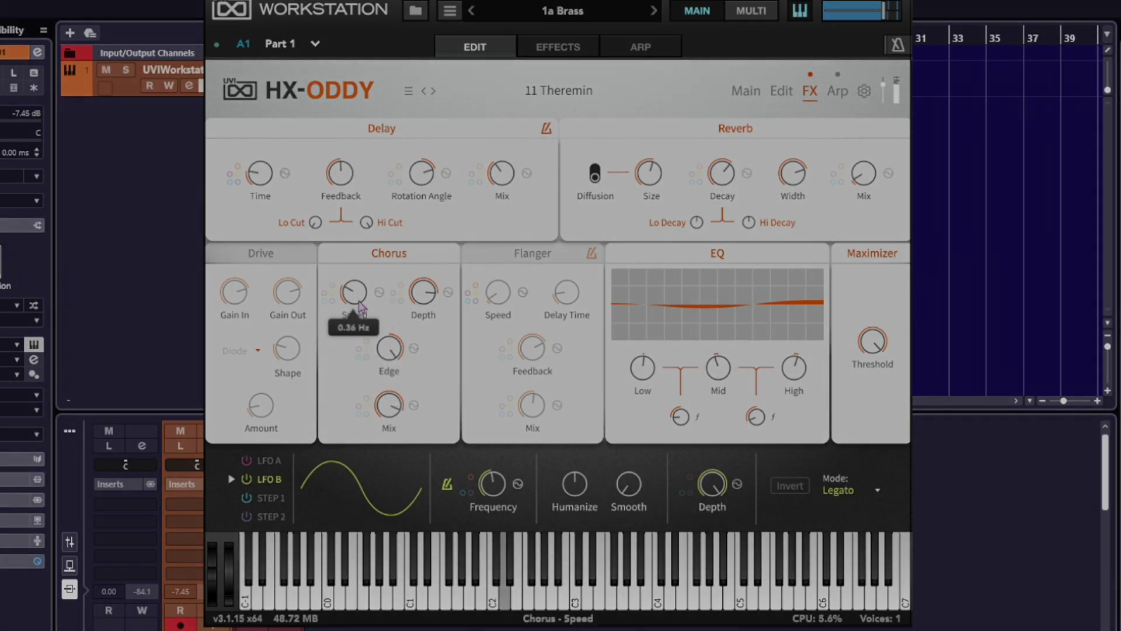
mouse_move(412, 292)
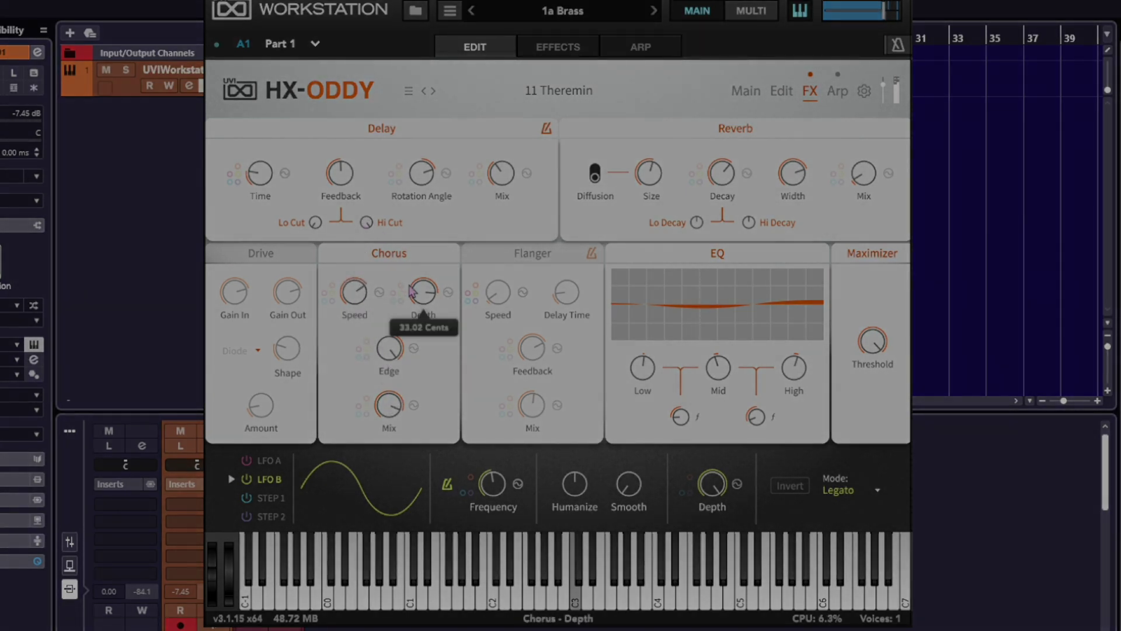